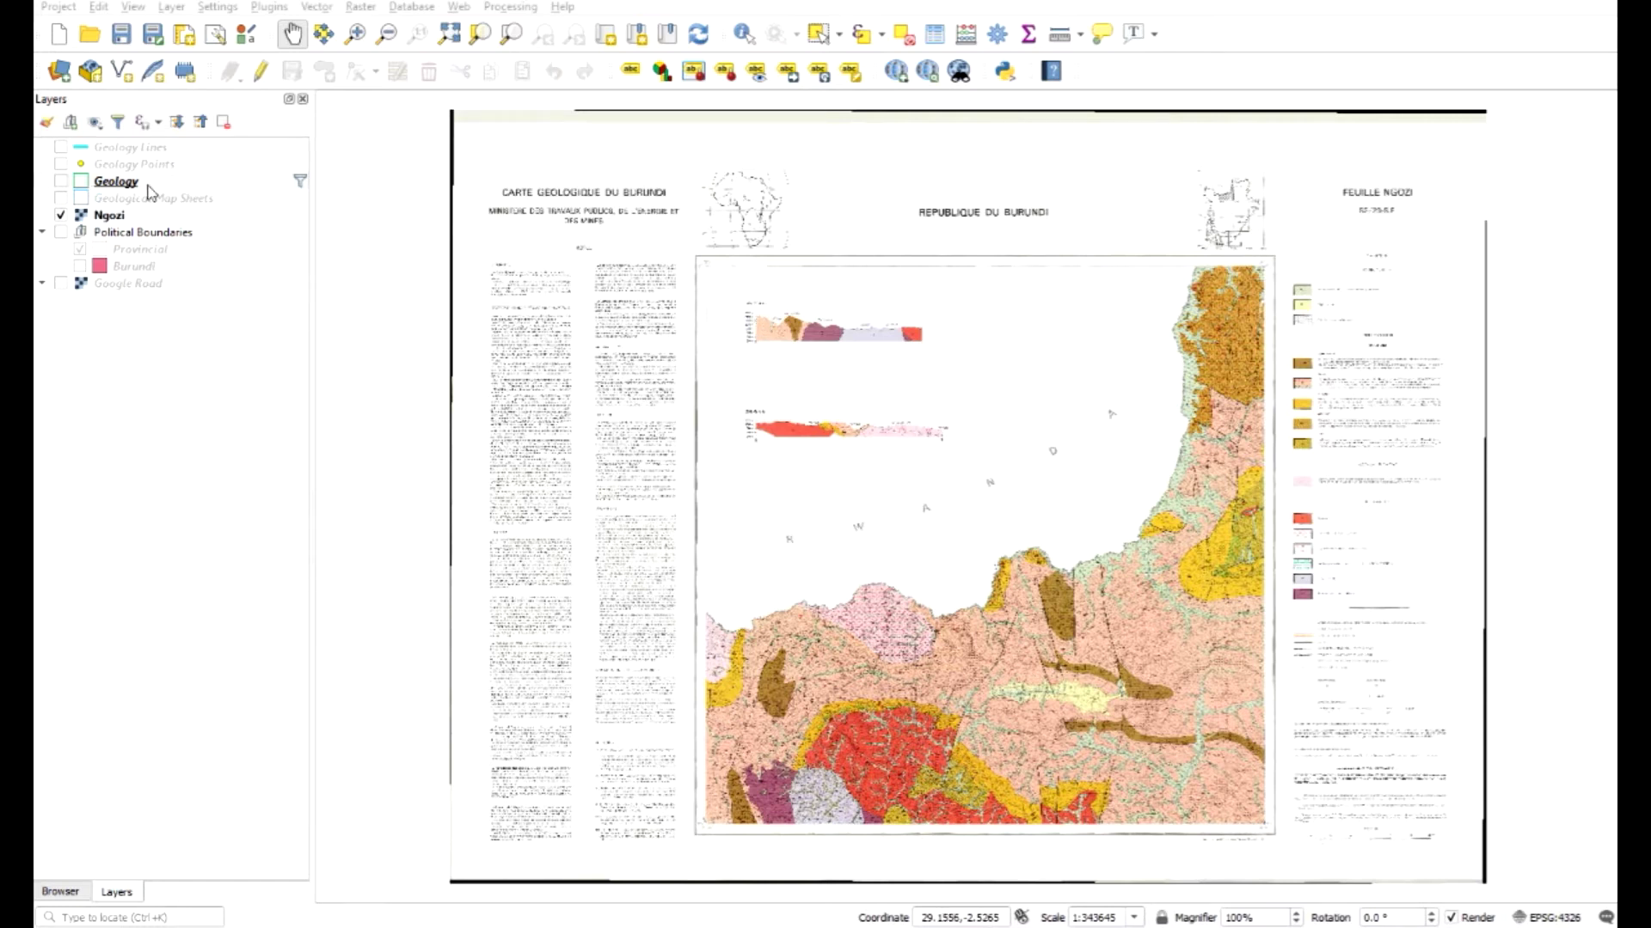
# Step: Turn on the Geology layer's visibility and clear its provider filter on the tile field
pyautogui.click(61, 182)
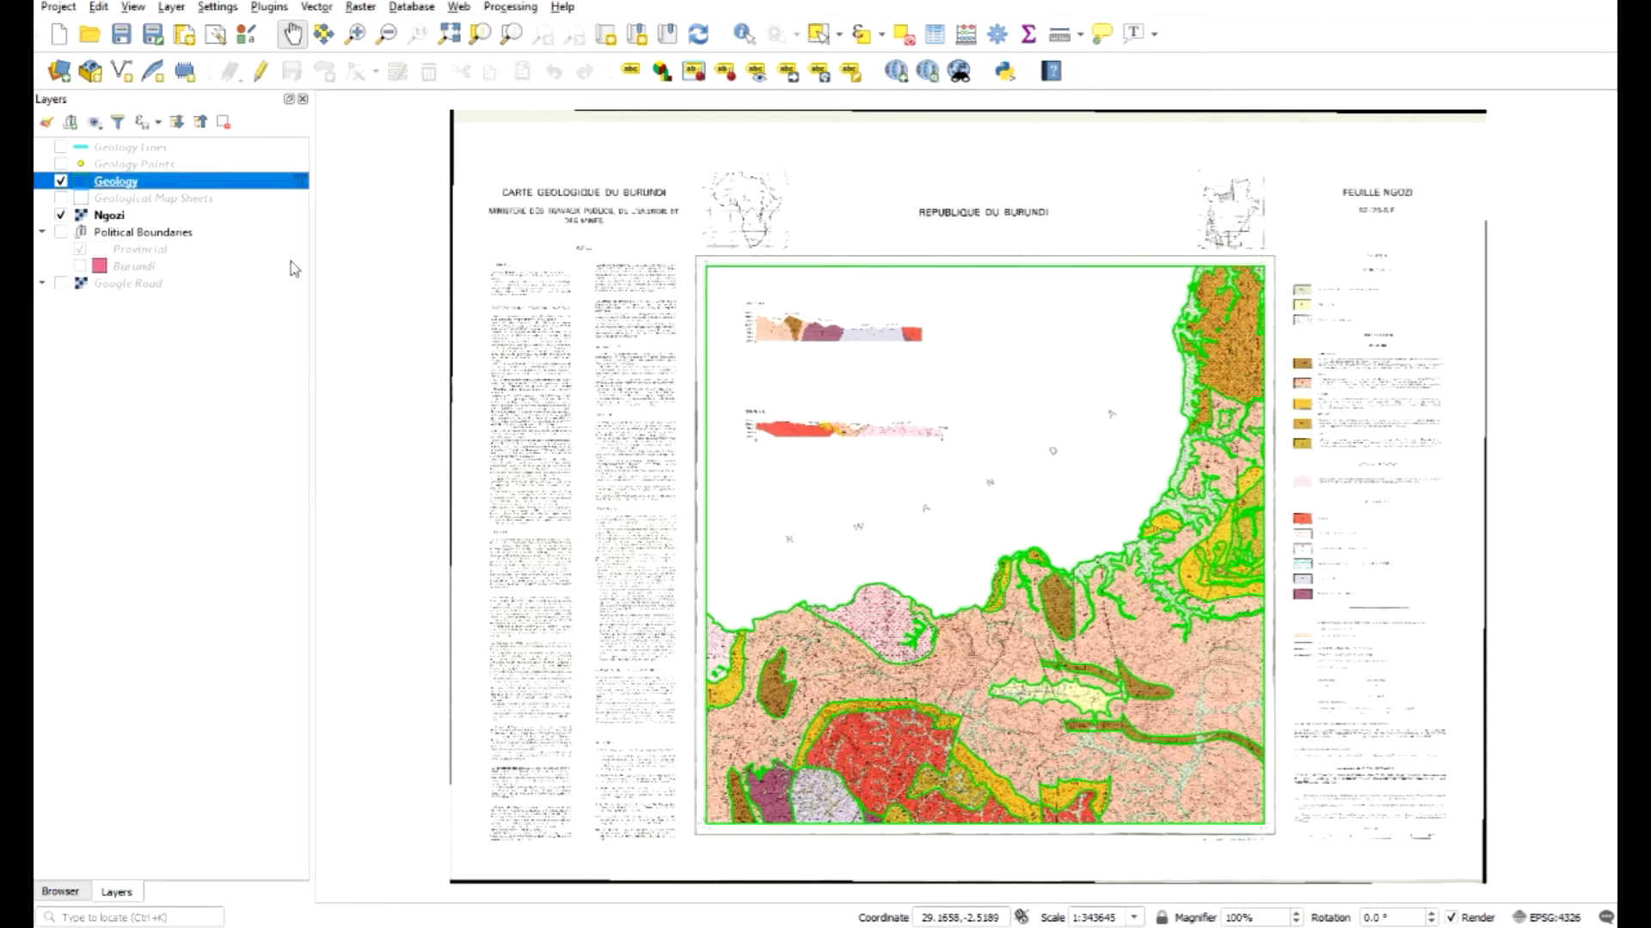
pyautogui.rightClick(284, 191)
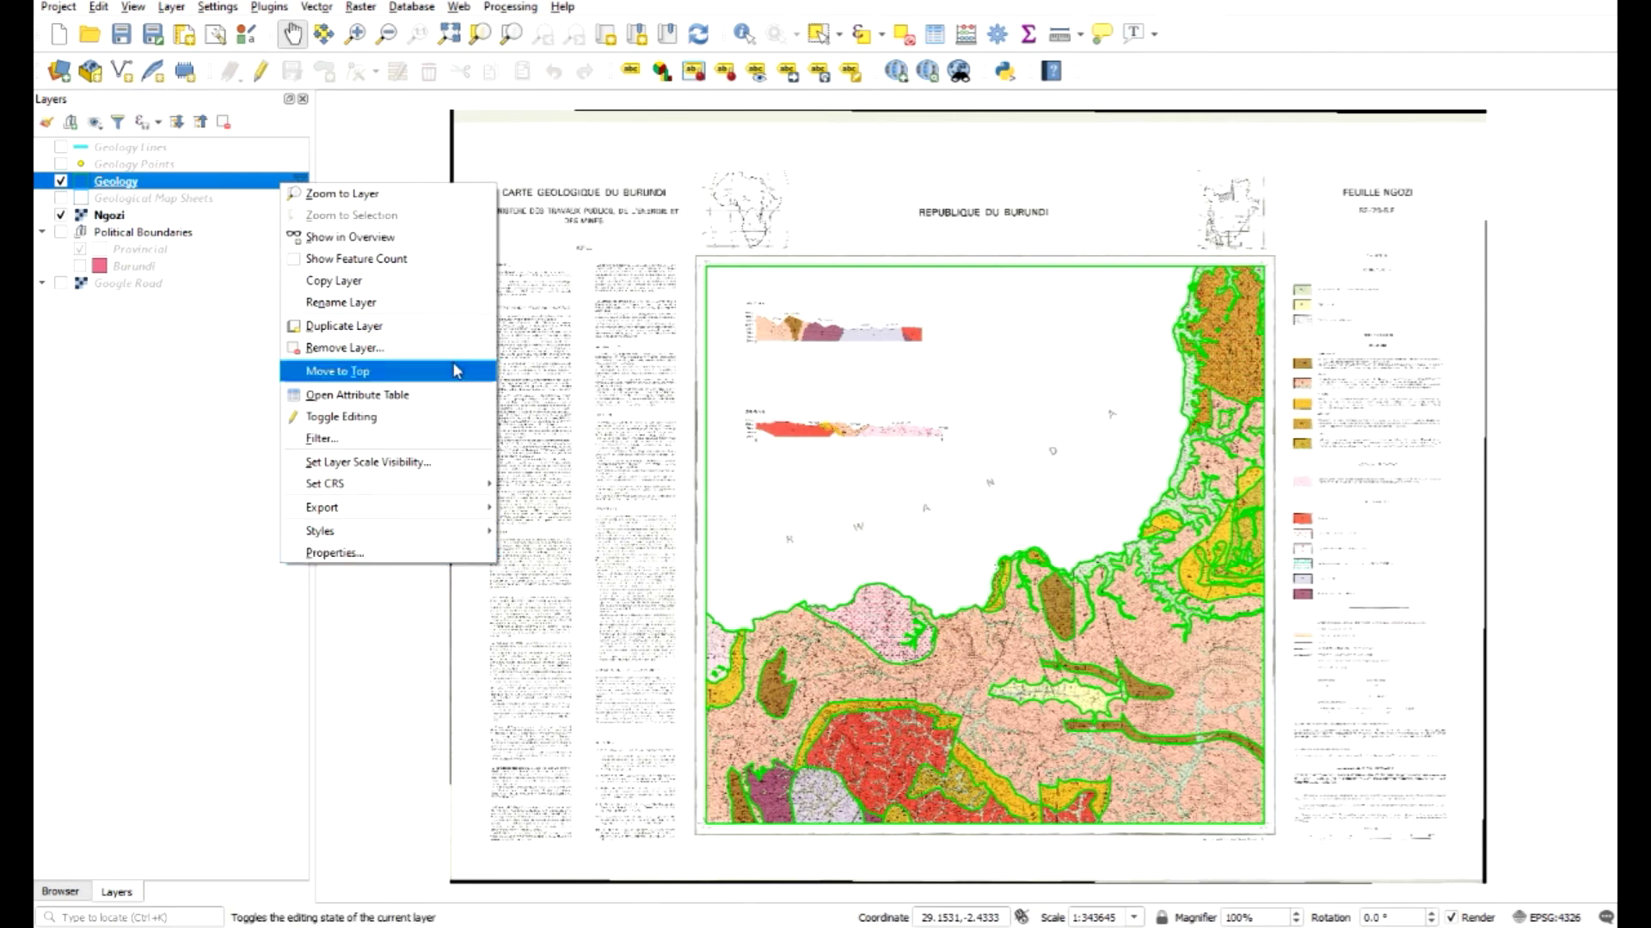
pyautogui.click(434, 554)
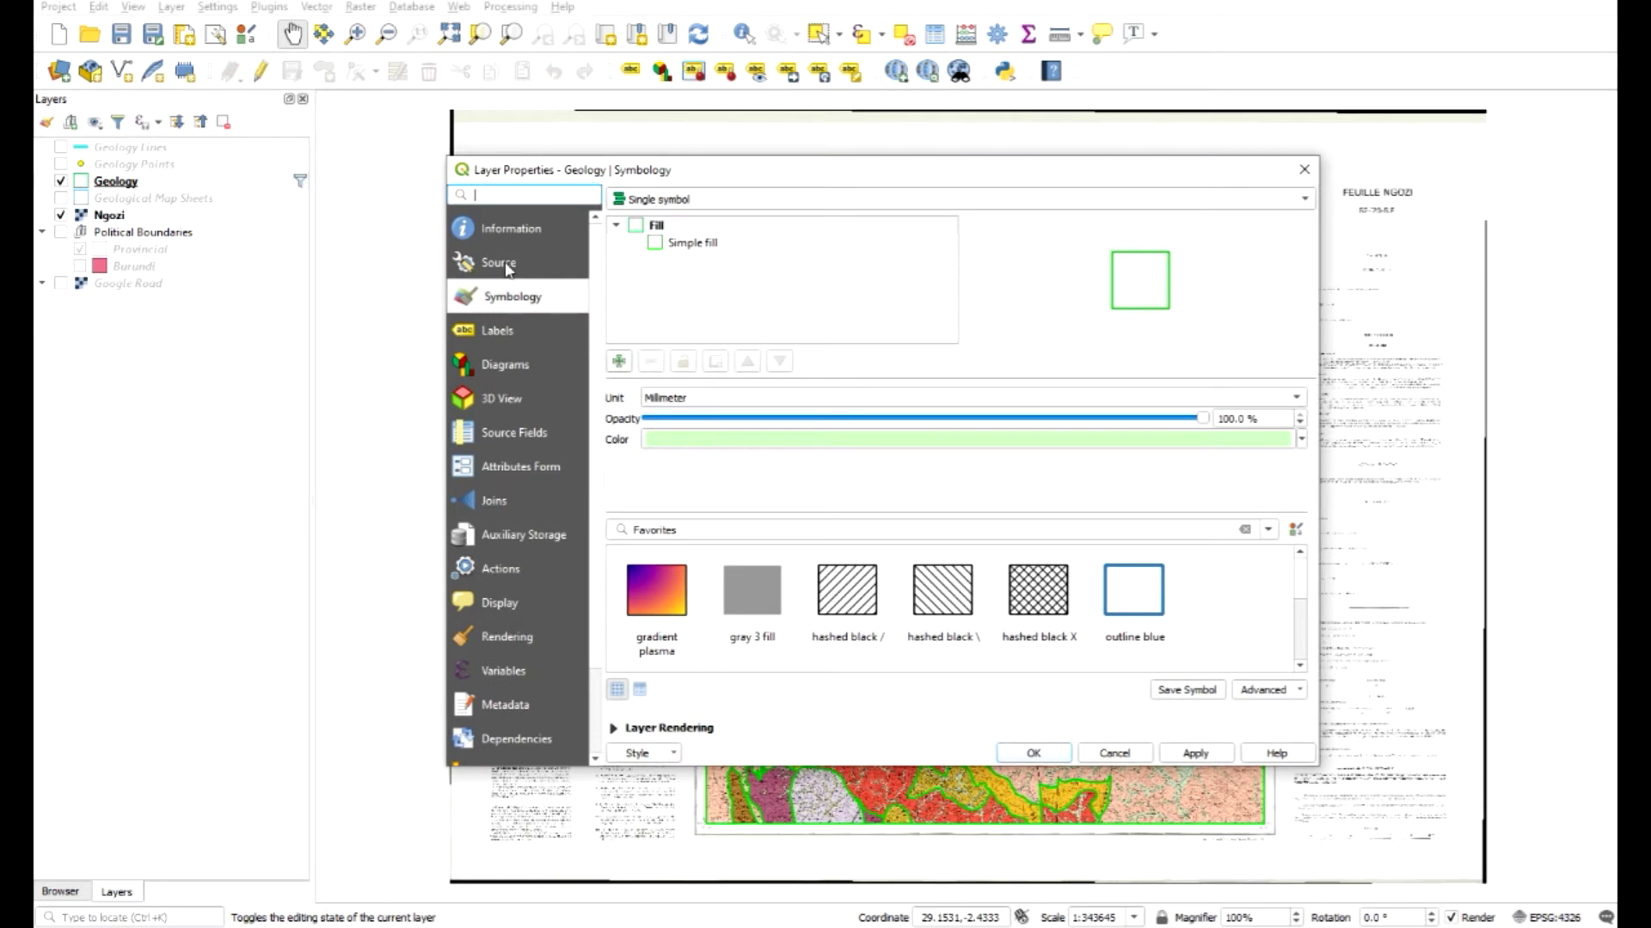
pyautogui.click(501, 263)
pyautogui.click(1270, 717)
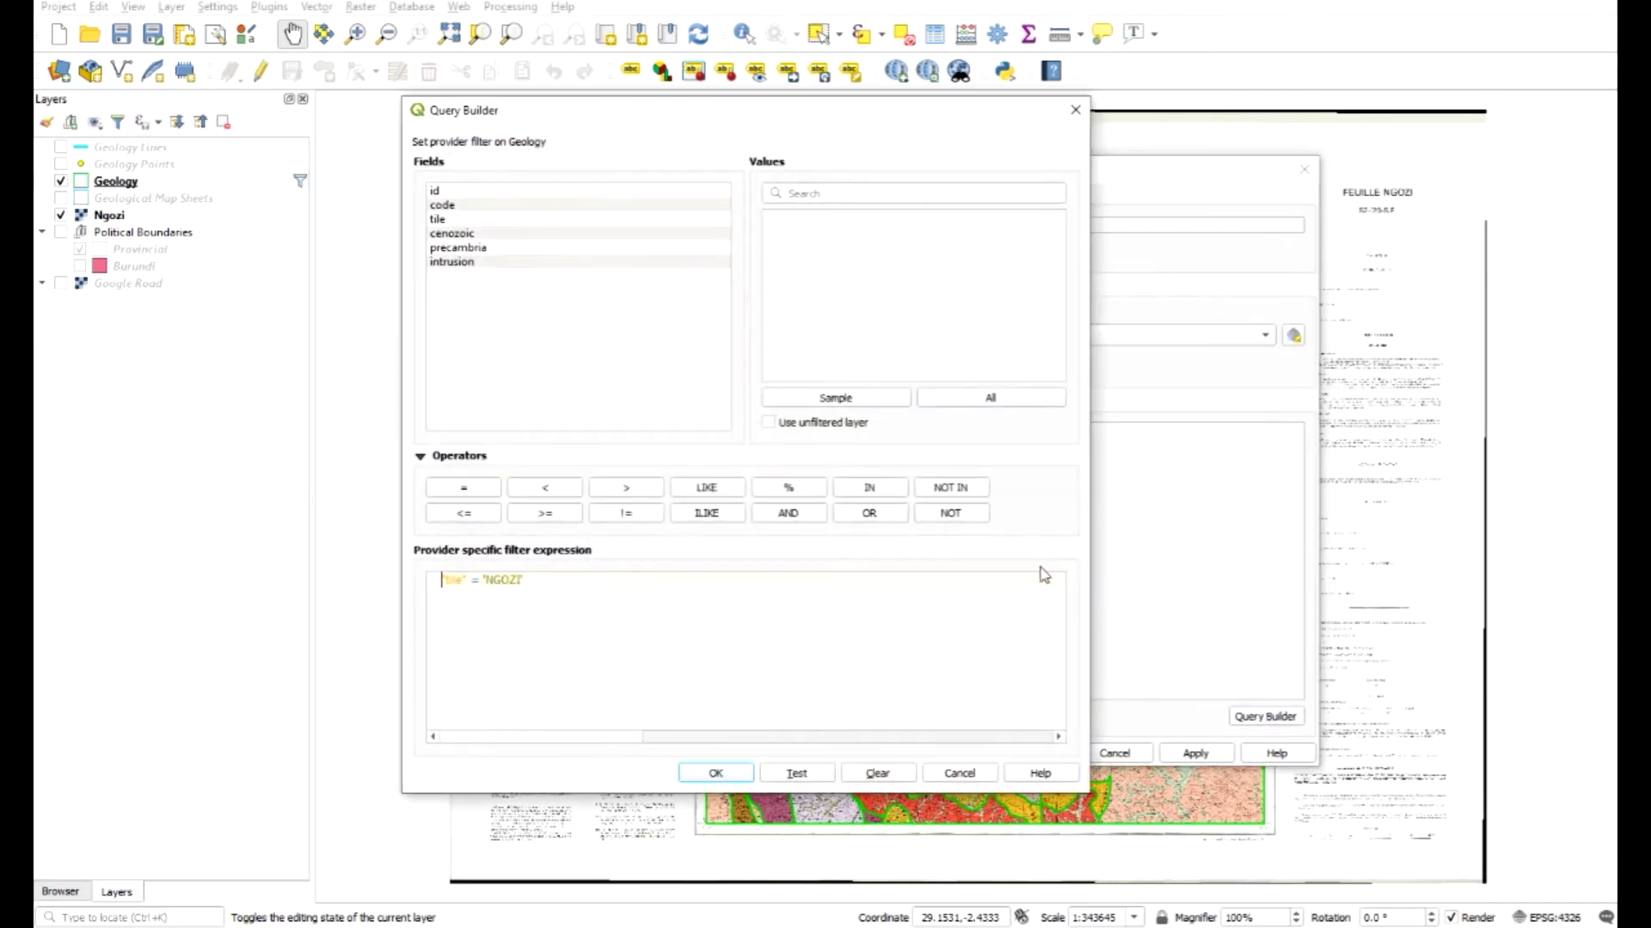
pyautogui.moveTo(581, 589); pyautogui.dragTo(379, 593)
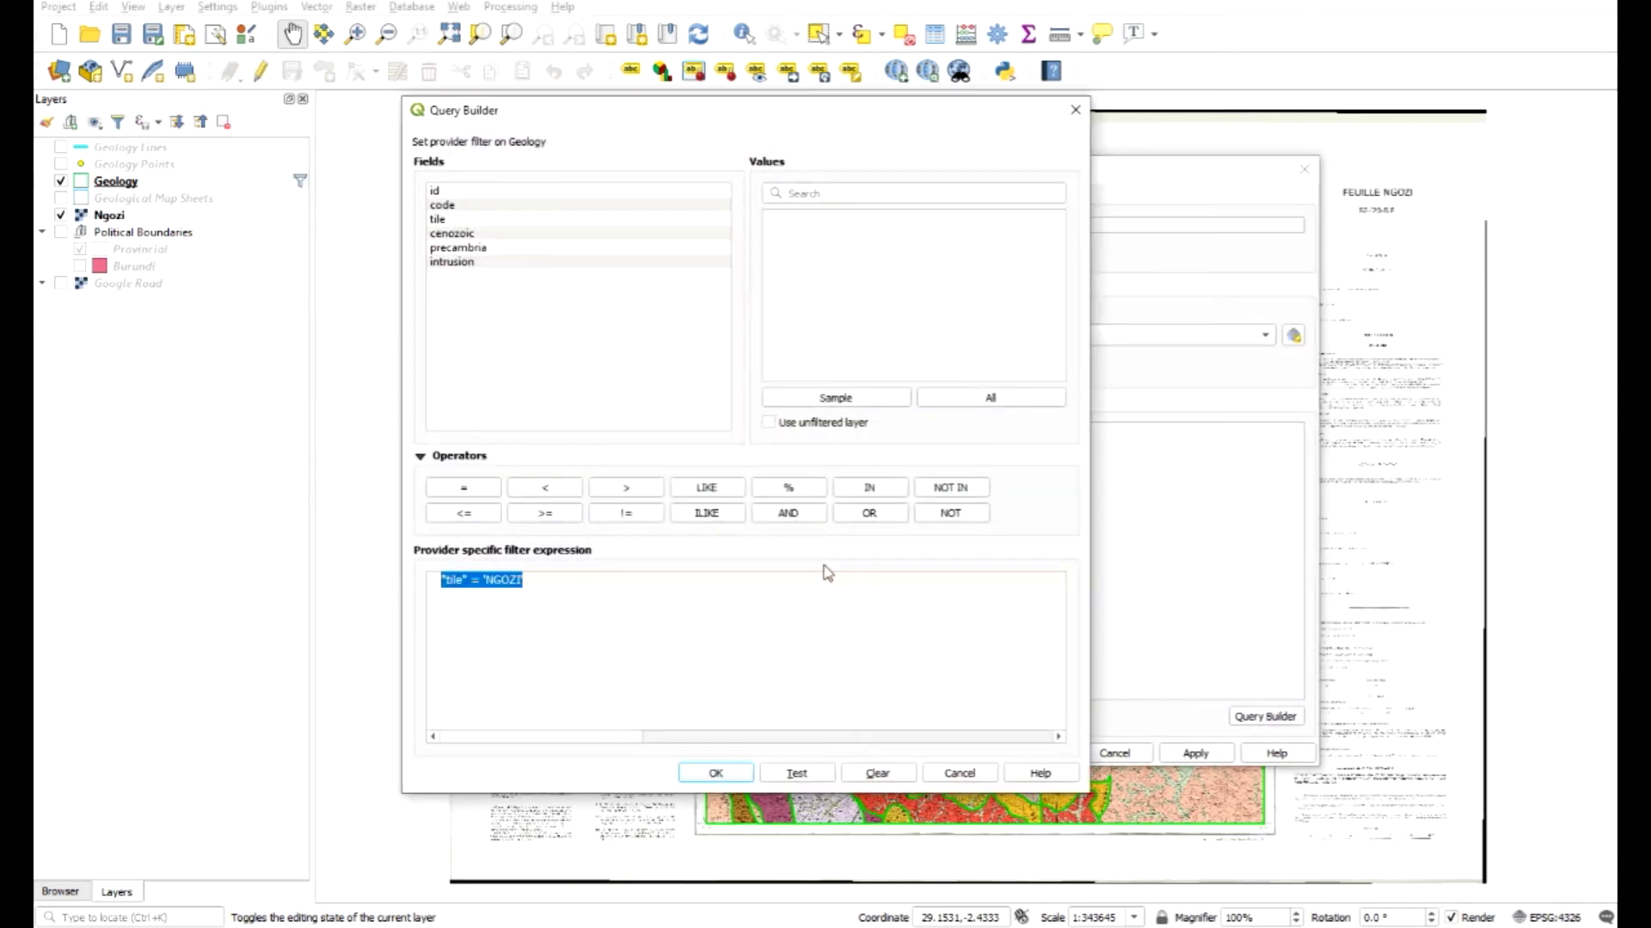
pyautogui.click(875, 774)
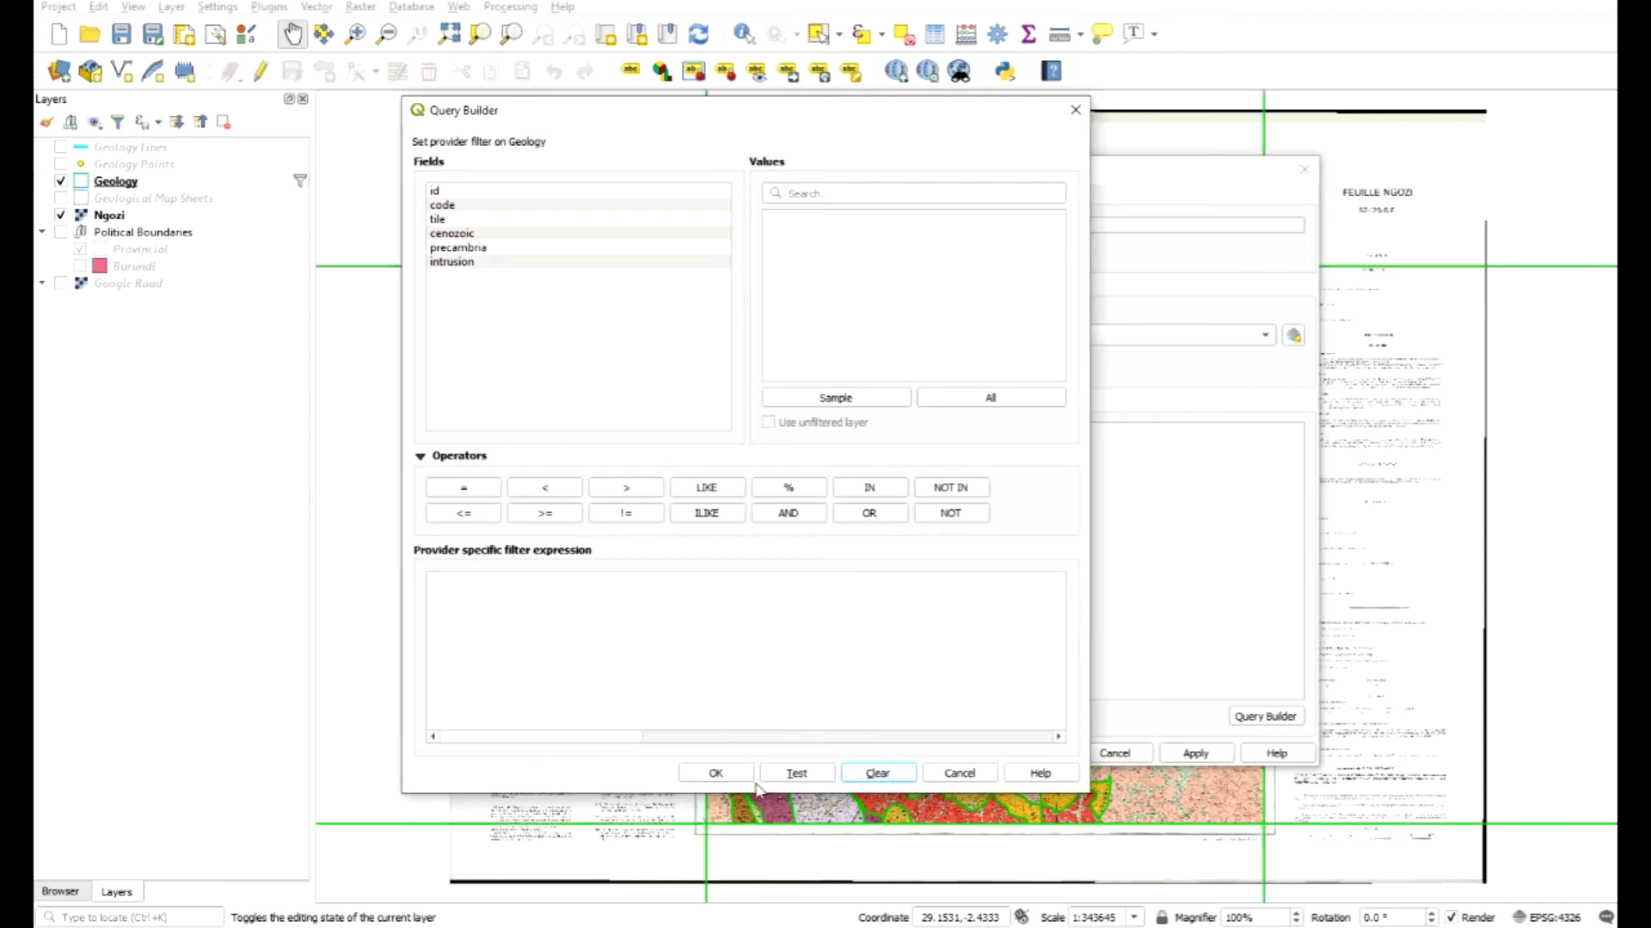
pyautogui.click(701, 775)
pyautogui.click(1036, 753)
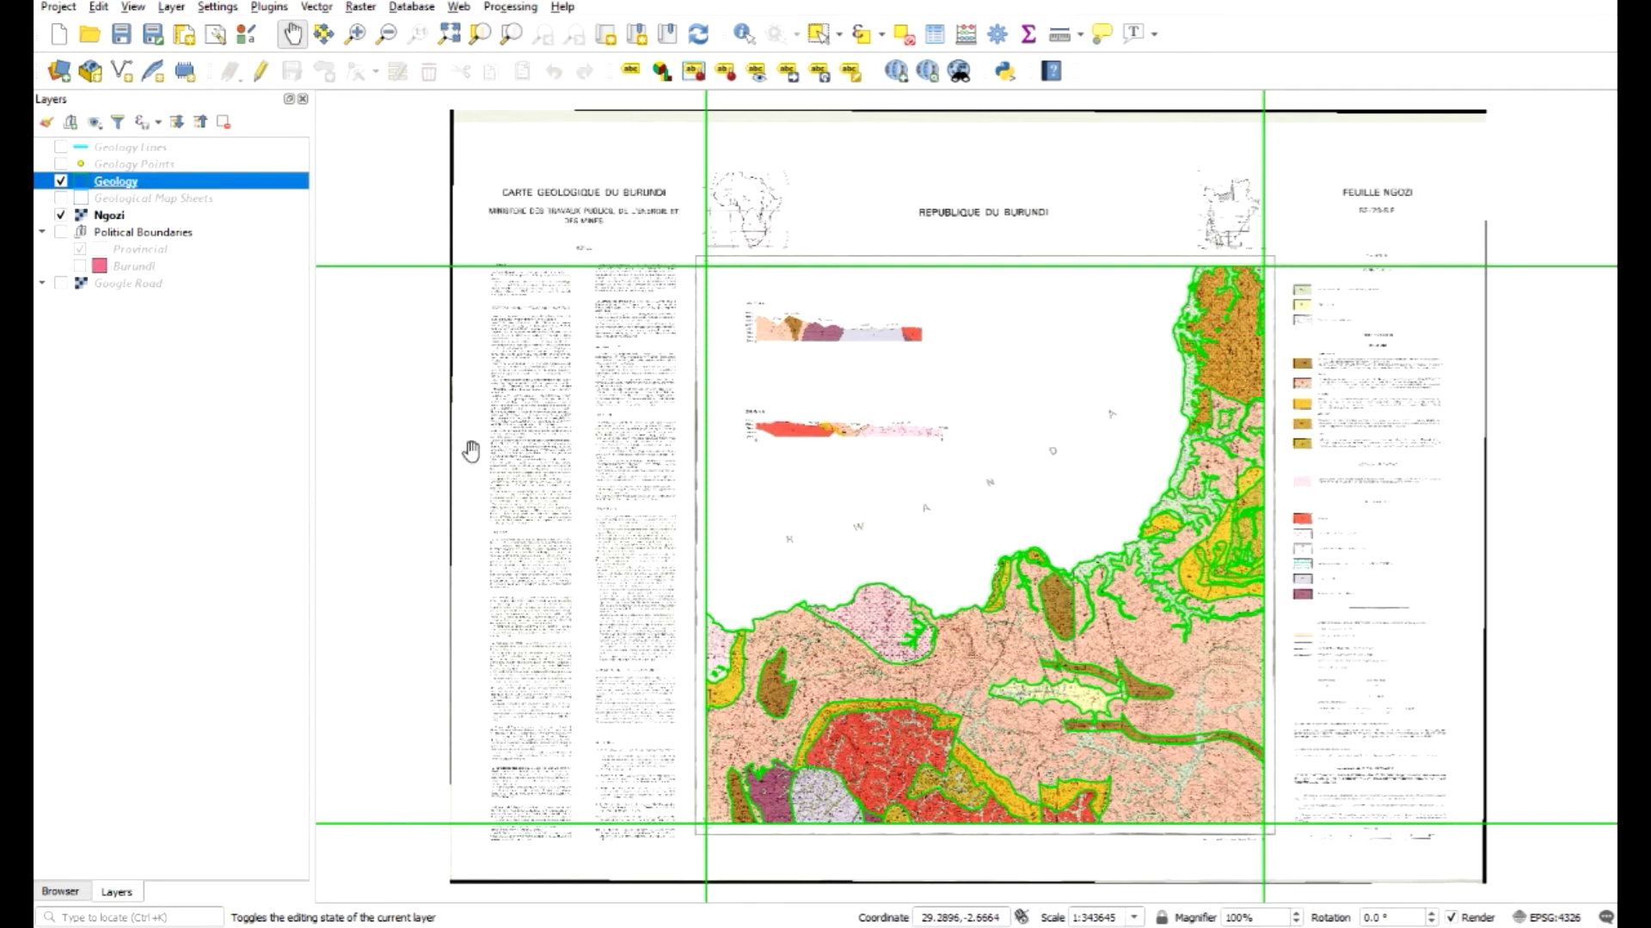
# Step: Examine the Geology layer's attribute table, including the cenozoic, precambrian and intrusion columns, and close it
pyautogui.rightClick(127, 190)
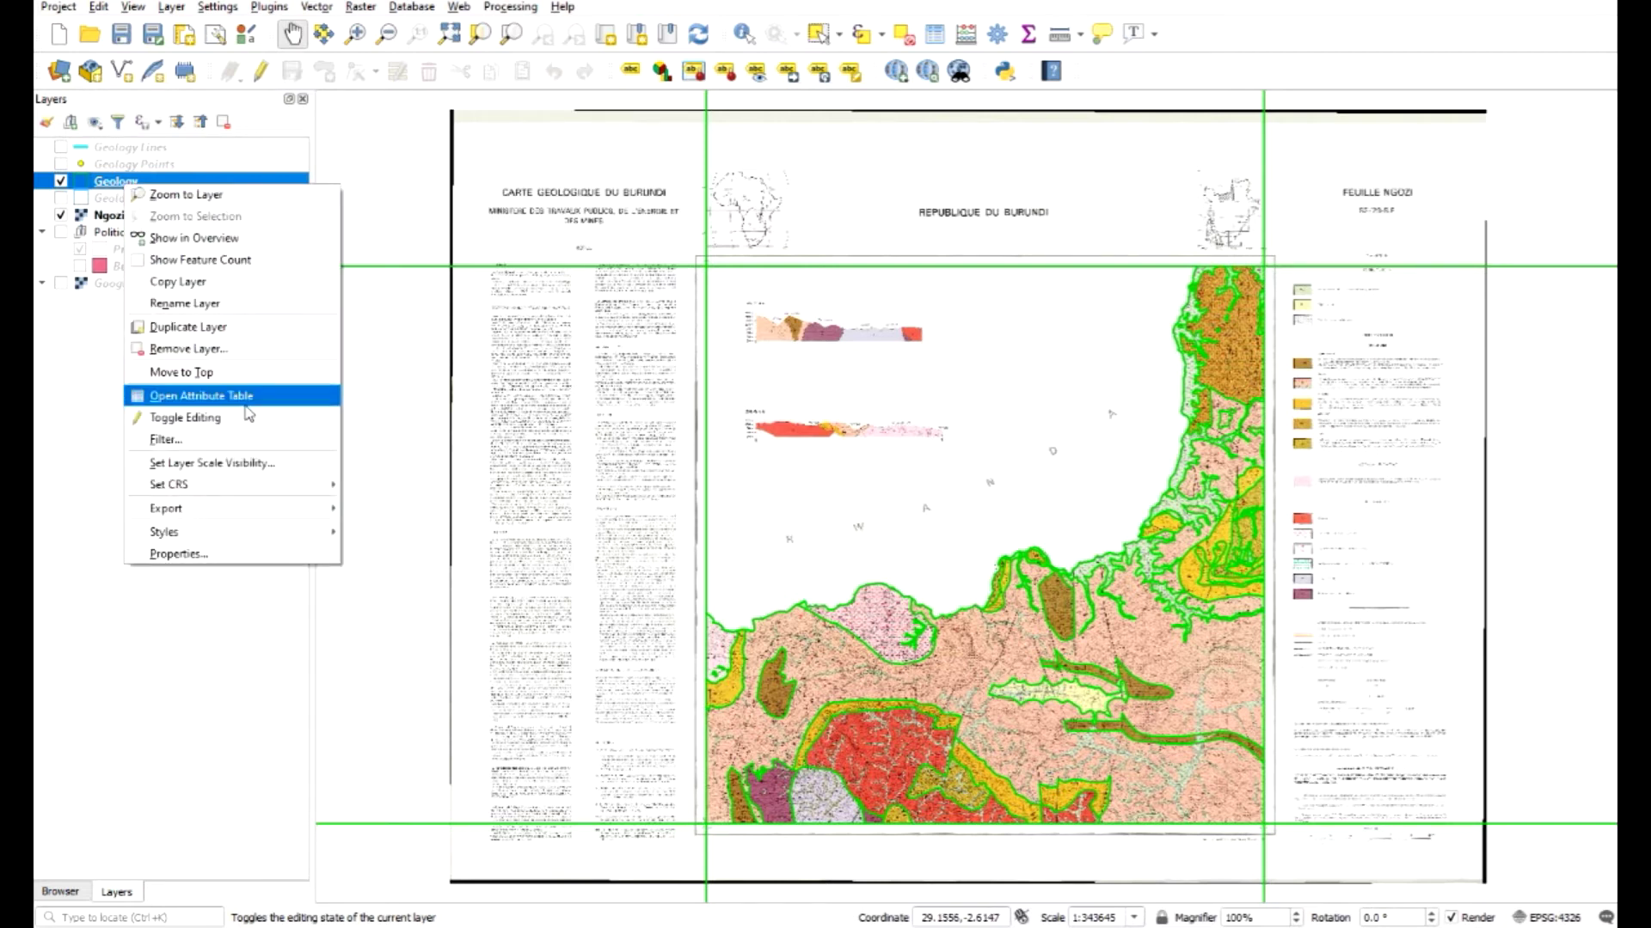
pyautogui.click(199, 396)
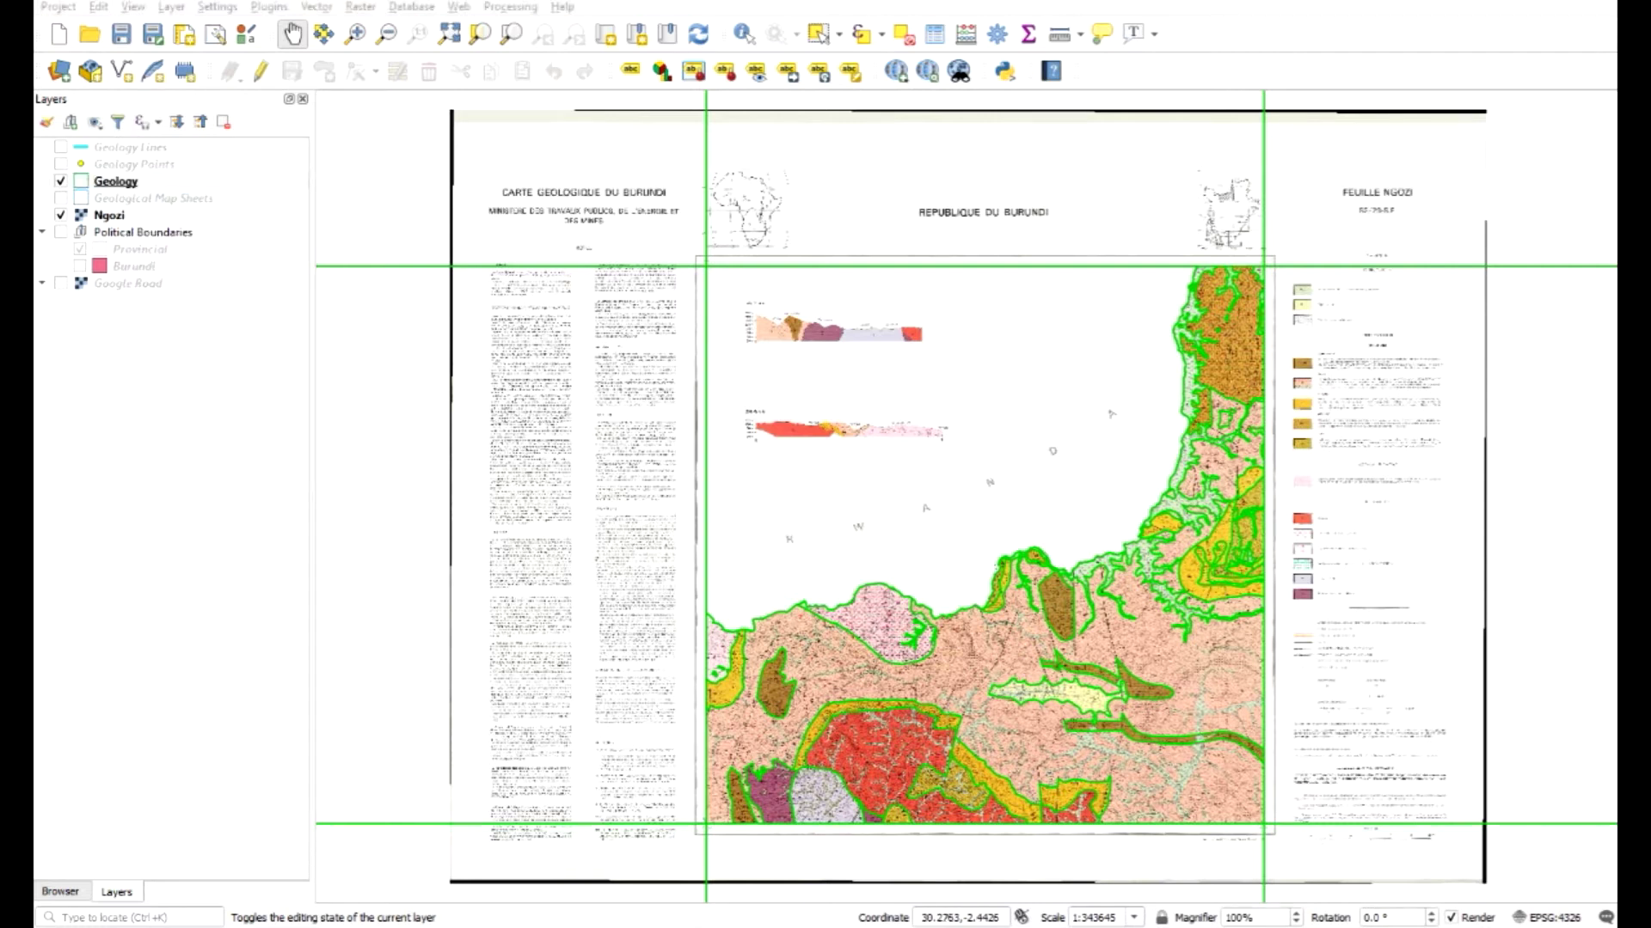
pyautogui.moveTo(749, 115); pyautogui.dragTo(716, 115)
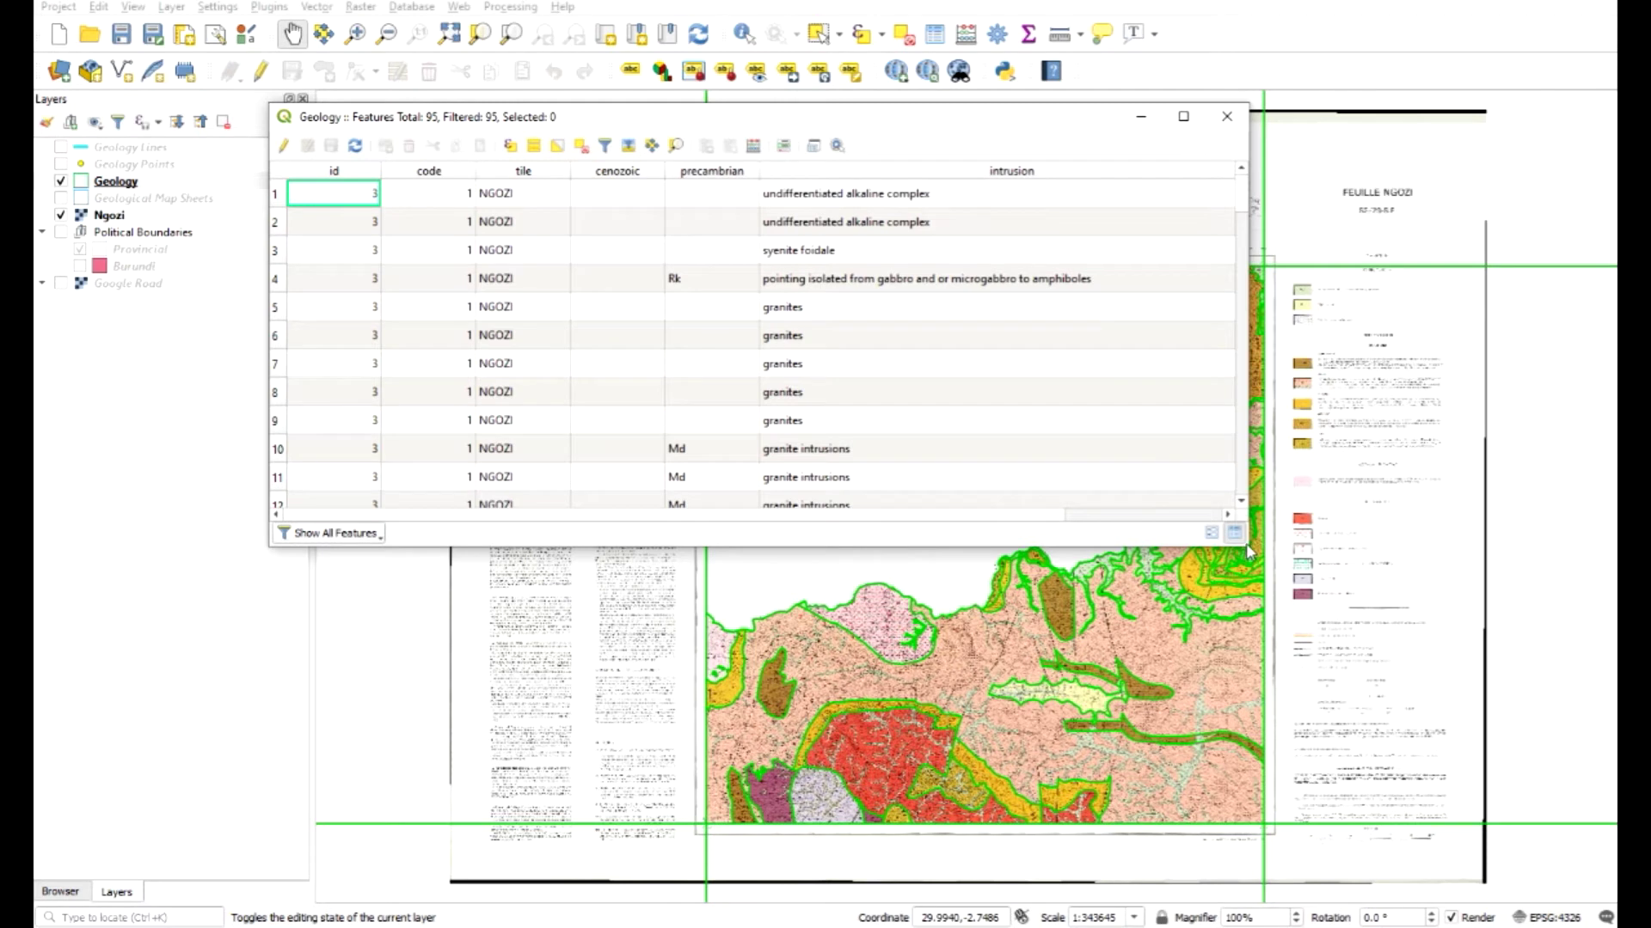
pyautogui.moveTo(1246, 546); pyautogui.dragTo(1245, 767)
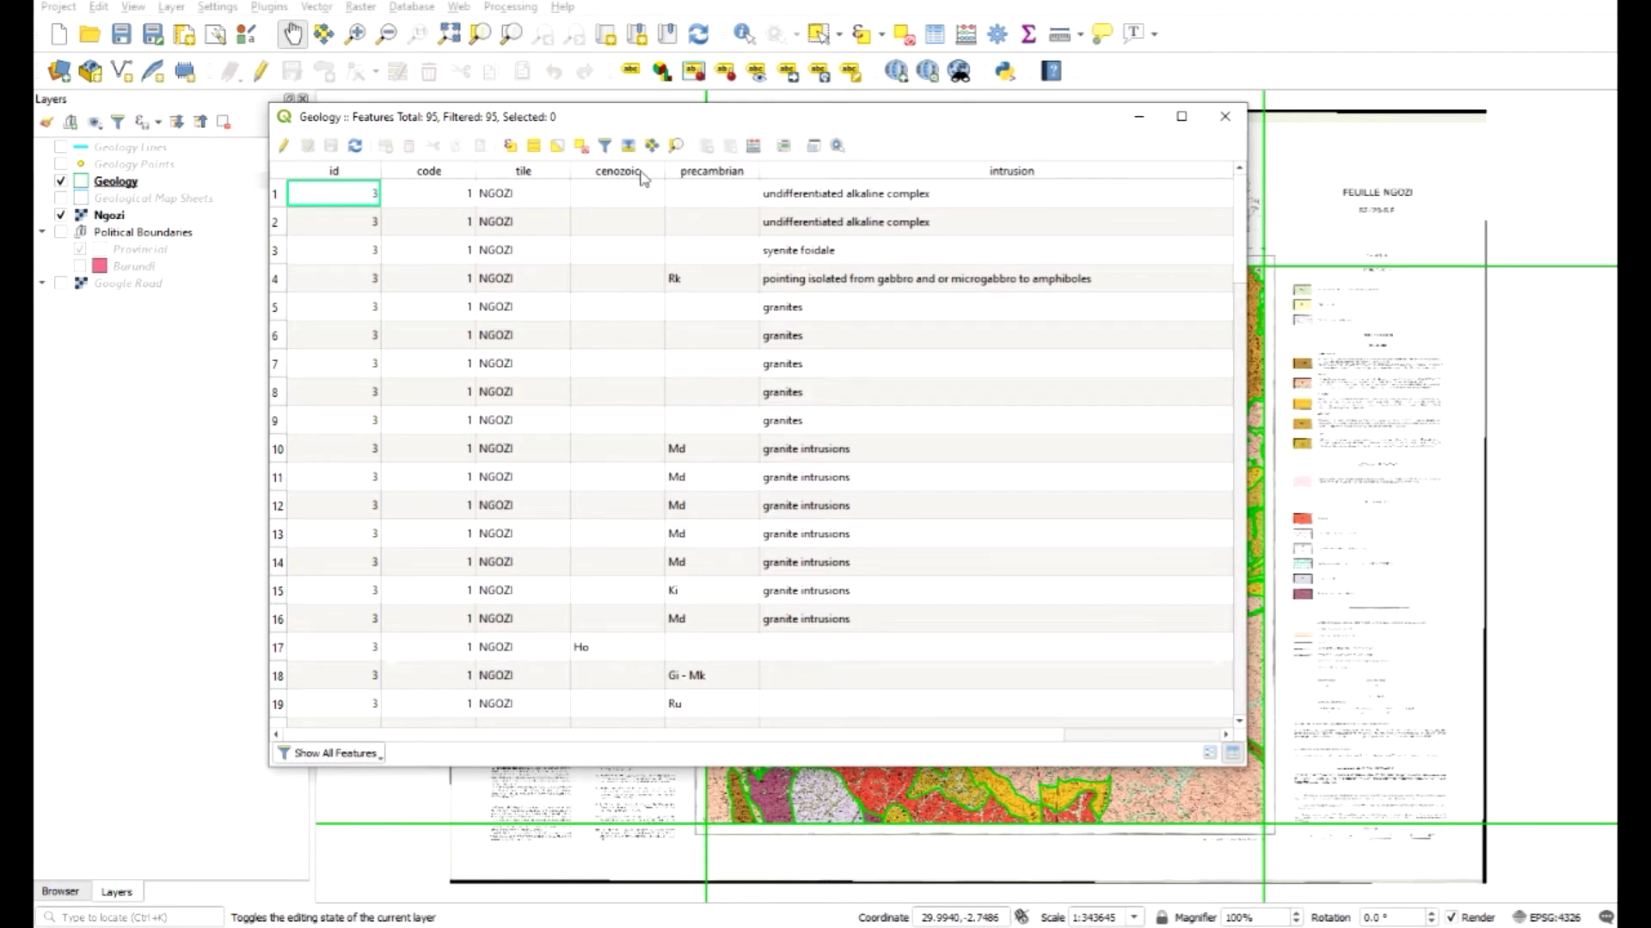
pyautogui.click(1225, 116)
# Step: Duplicate the Geology layer twice to get two additional copies
pyautogui.rightClick(126, 191)
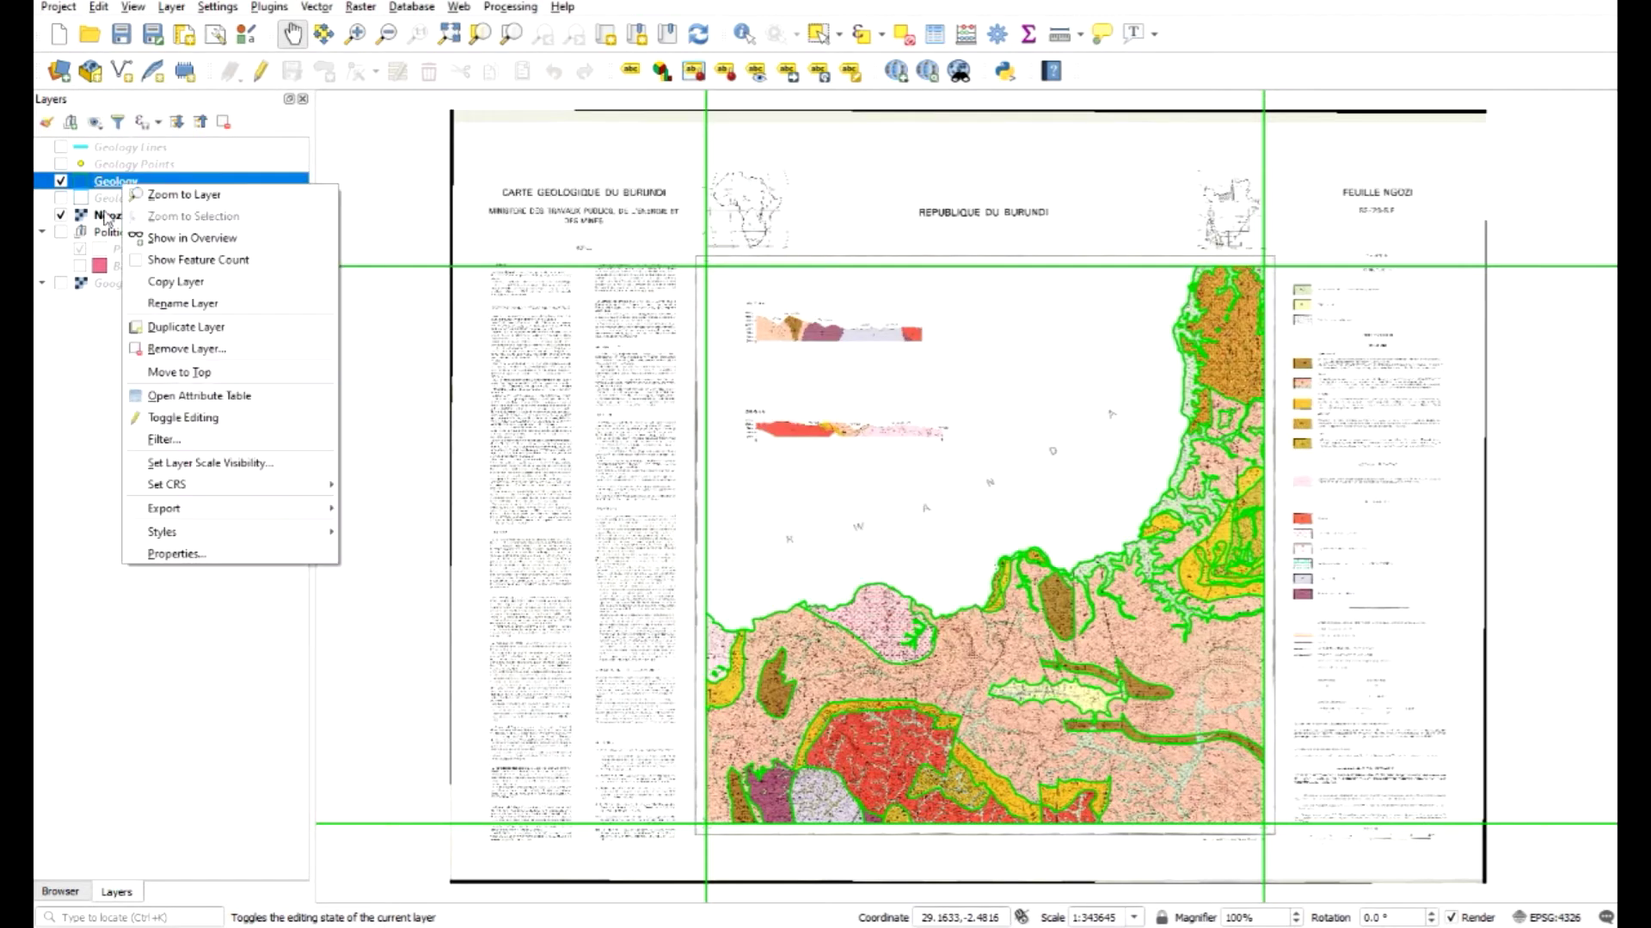
pyautogui.click(231, 332)
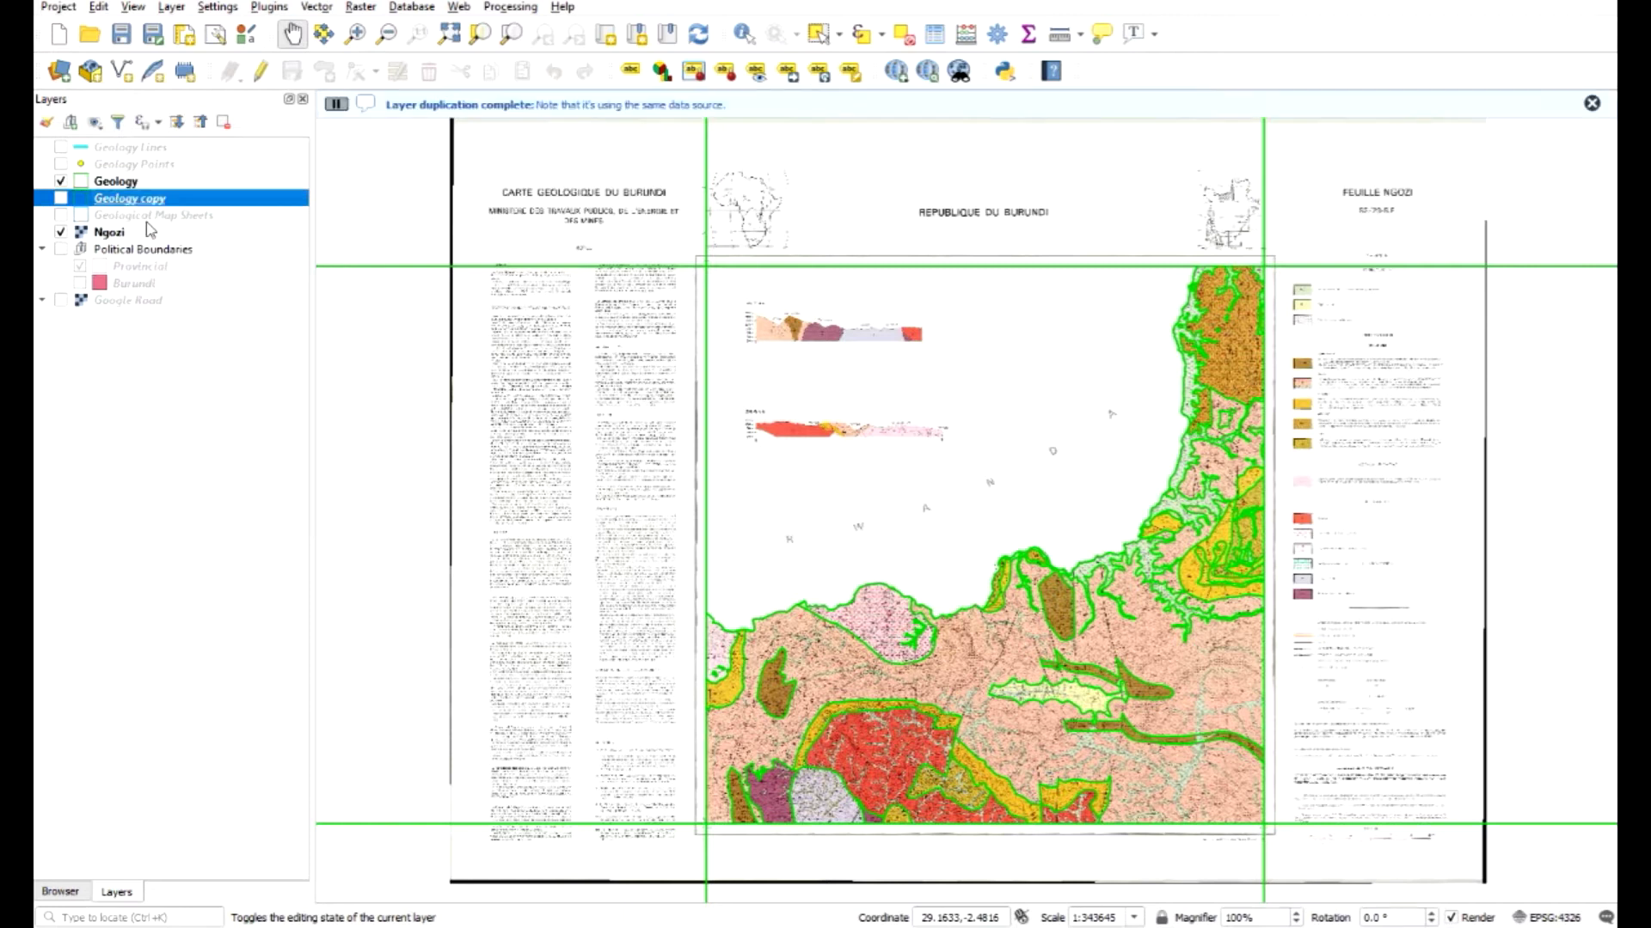
pyautogui.rightClick(145, 201)
pyautogui.click(242, 354)
# Step: Rename the original Geology layer as Cenozoic
pyautogui.rightClick(138, 181)
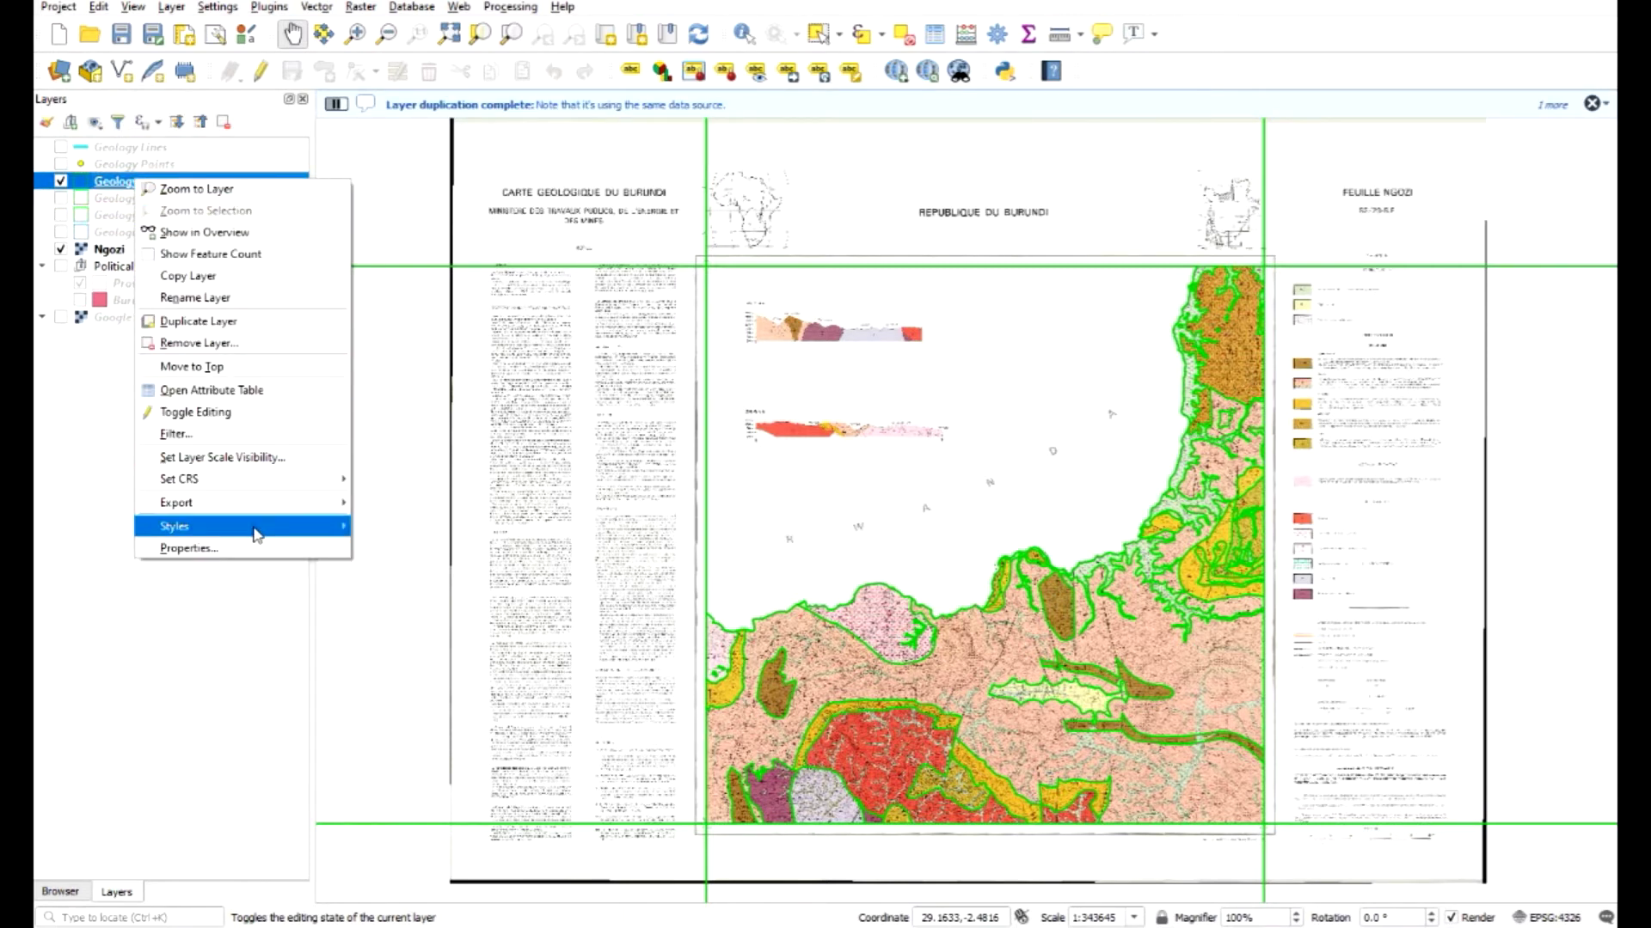
pyautogui.click(259, 299)
pyautogui.write('Cenoz')
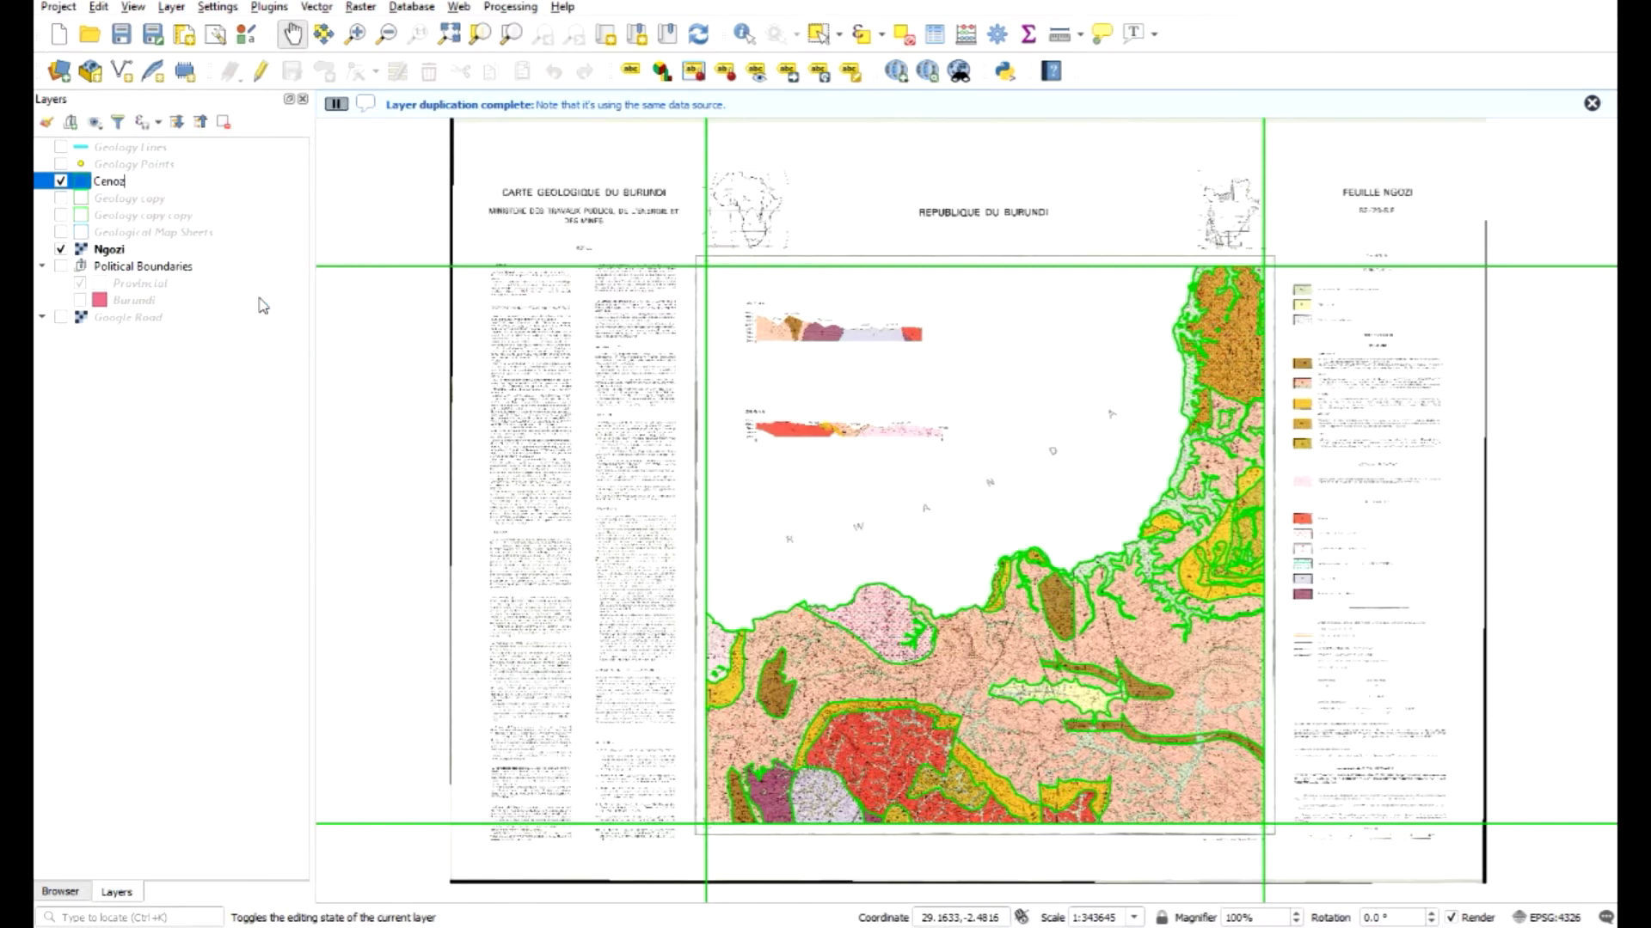
pyautogui.click(155, 199)
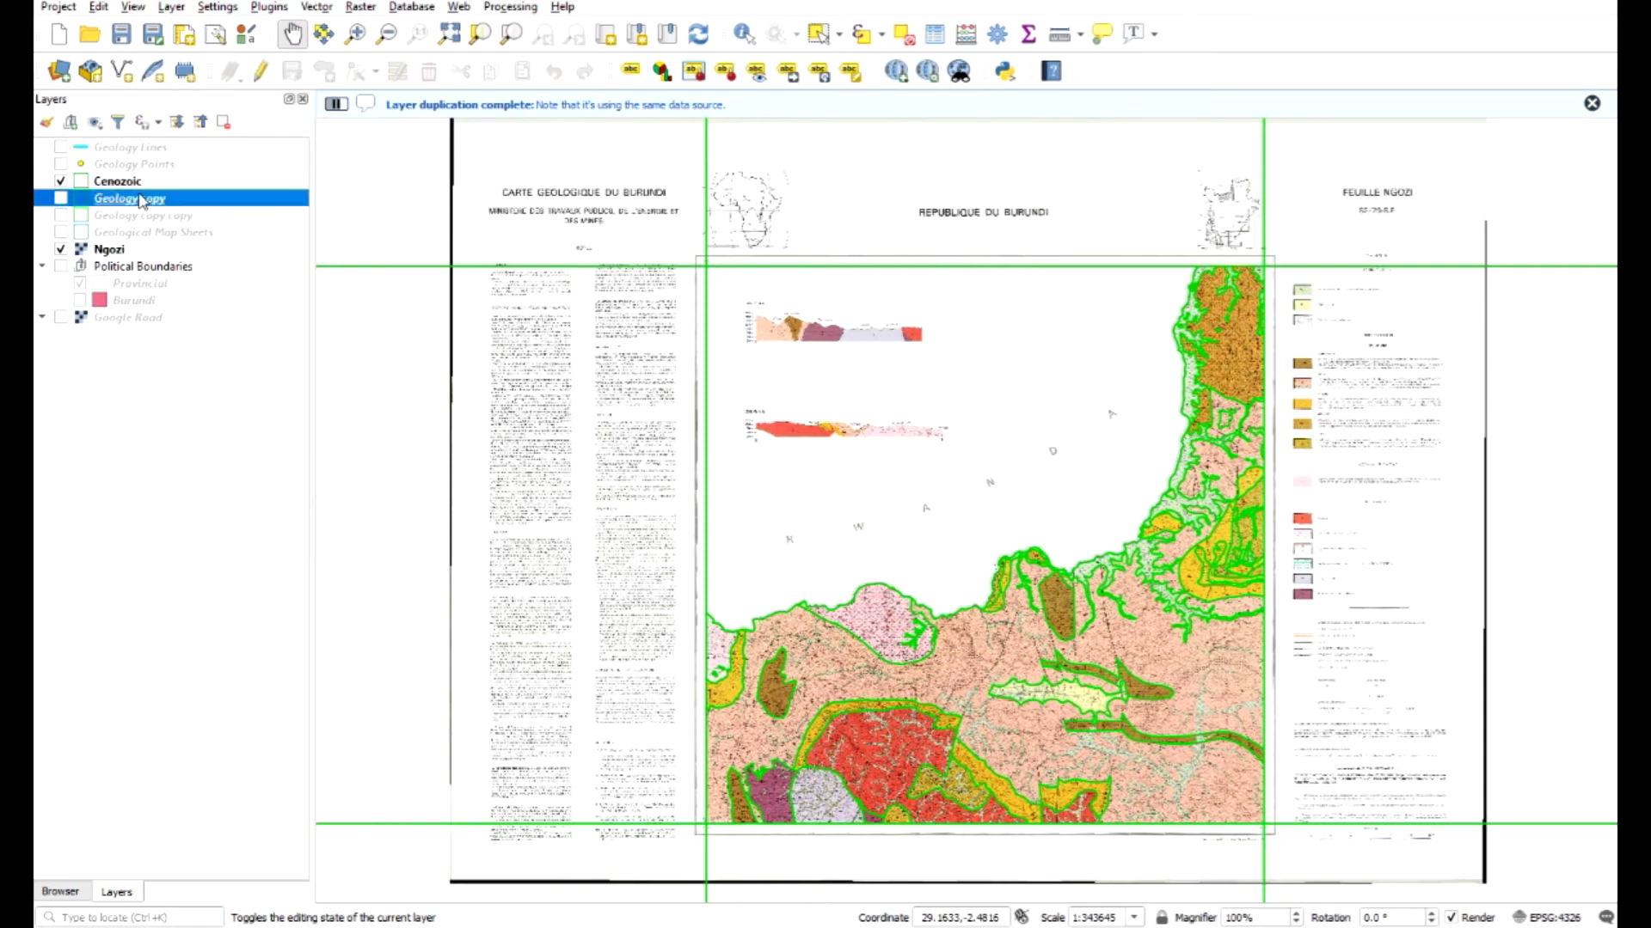
# Step: Rename the Geology copy layer as Precambrian
pyautogui.rightClick(140, 197)
pyautogui.click(202, 313)
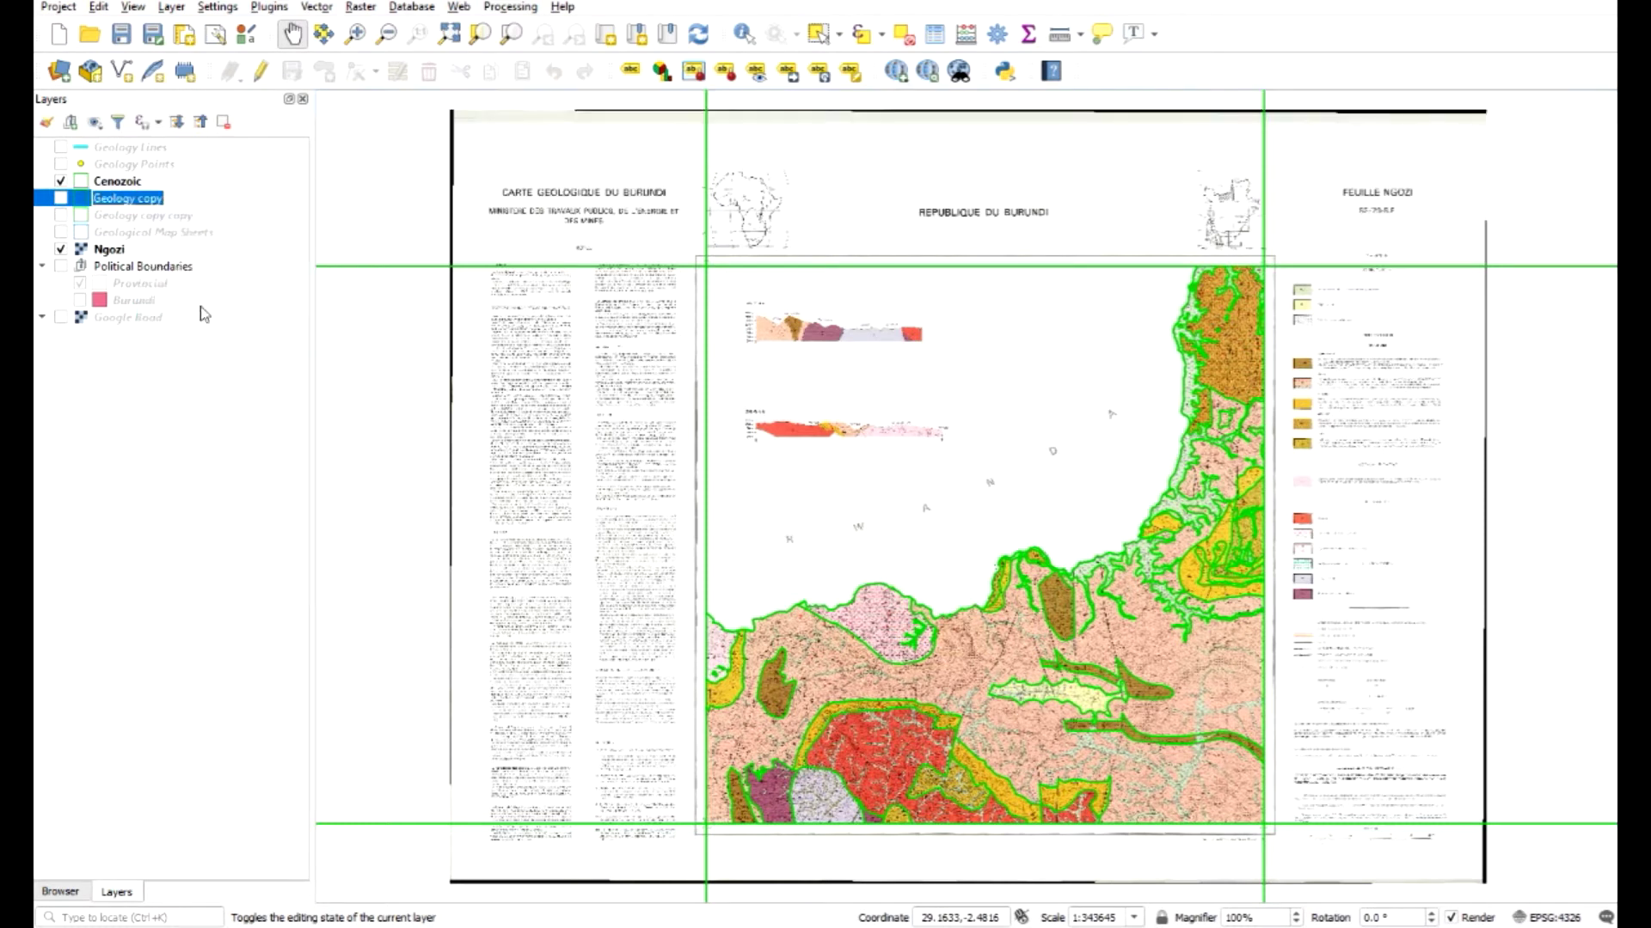
pyautogui.write('Precambrian')
# Step: Rename the Geology copy copy layer as Intrusions
pyautogui.rightClick(126, 215)
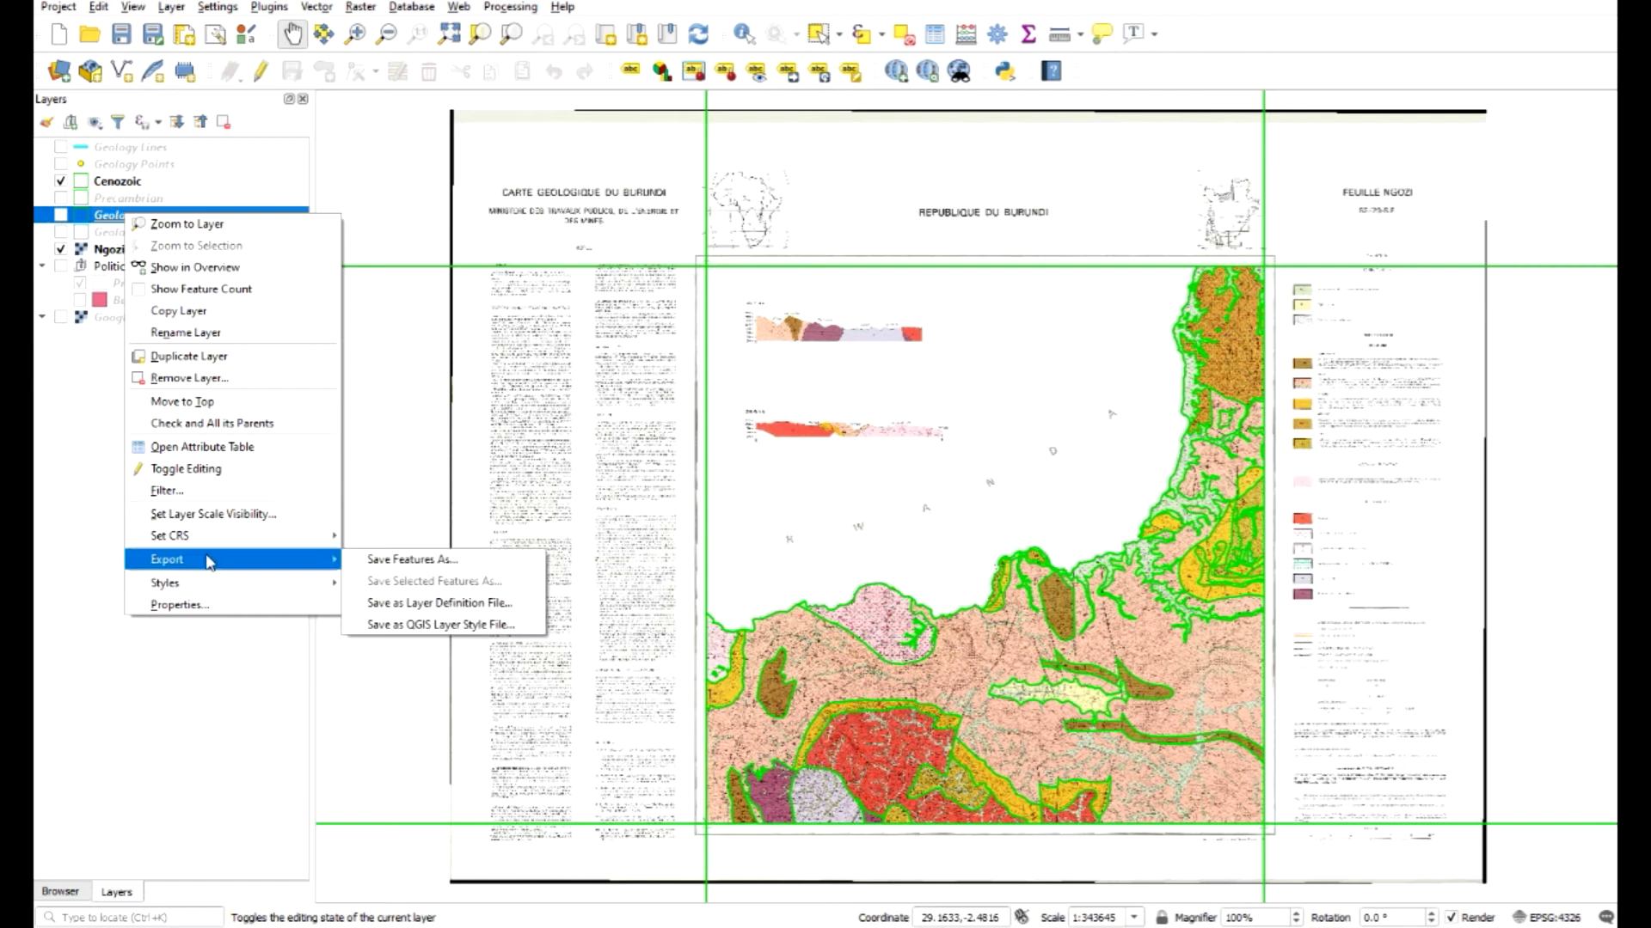
pyautogui.click(183, 333)
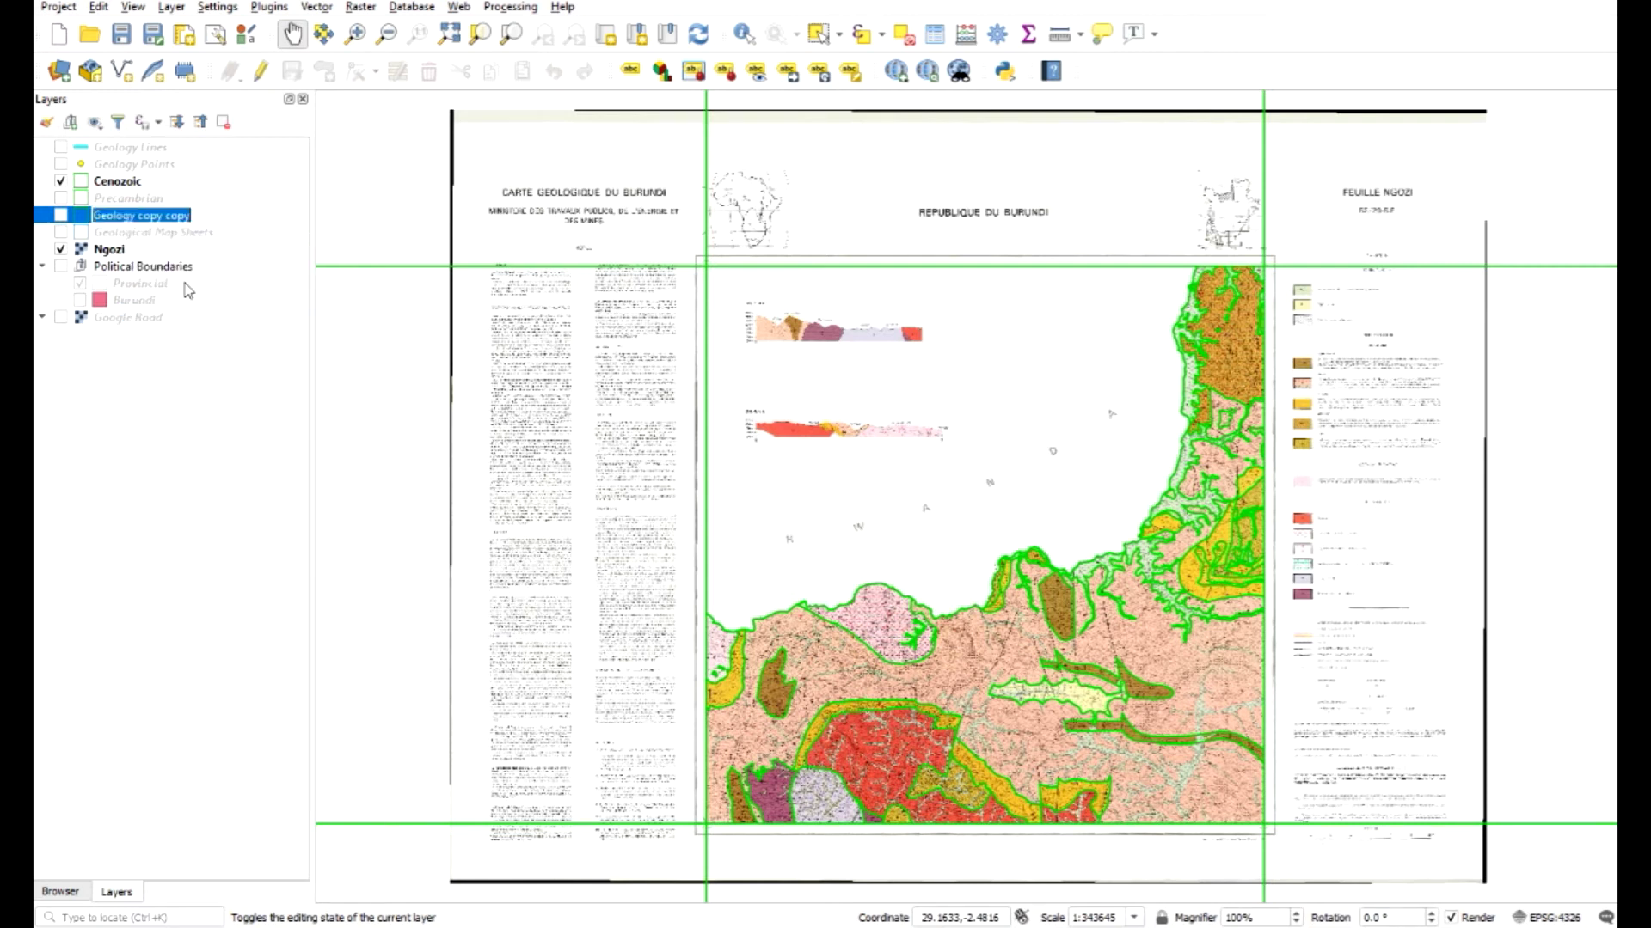
pyautogui.write('Intrusions')
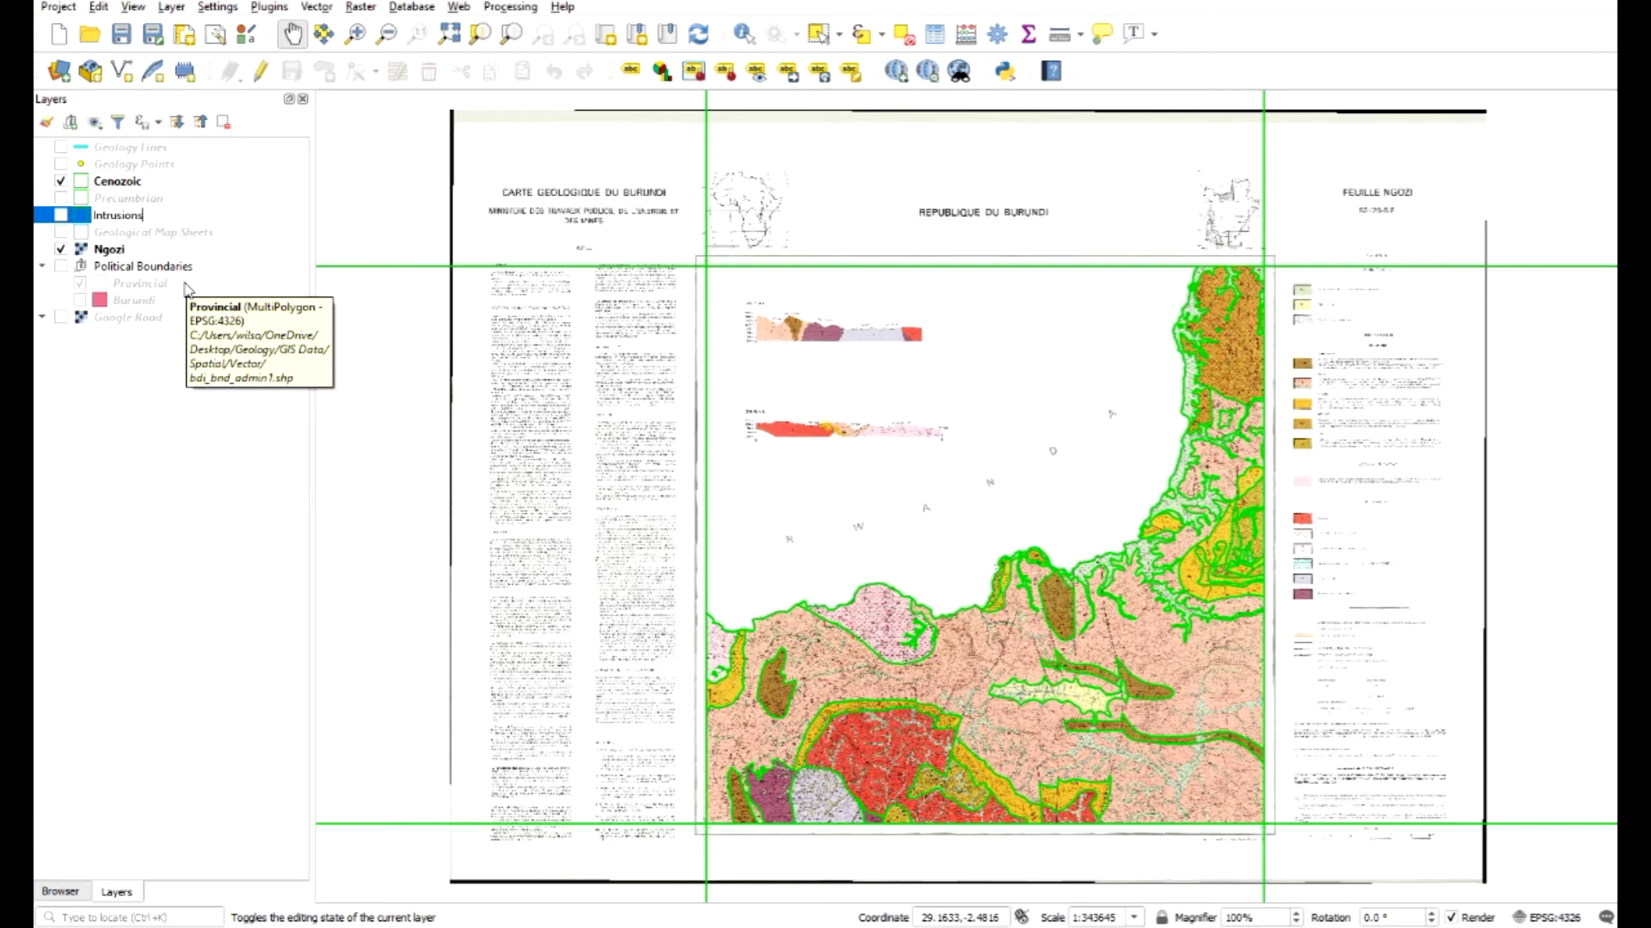
pyautogui.press('Return')
# Step: Set the Cenozoic layer's symbology to Categorized on the cenozoic column and classify its values
pyautogui.rightClick(141, 184)
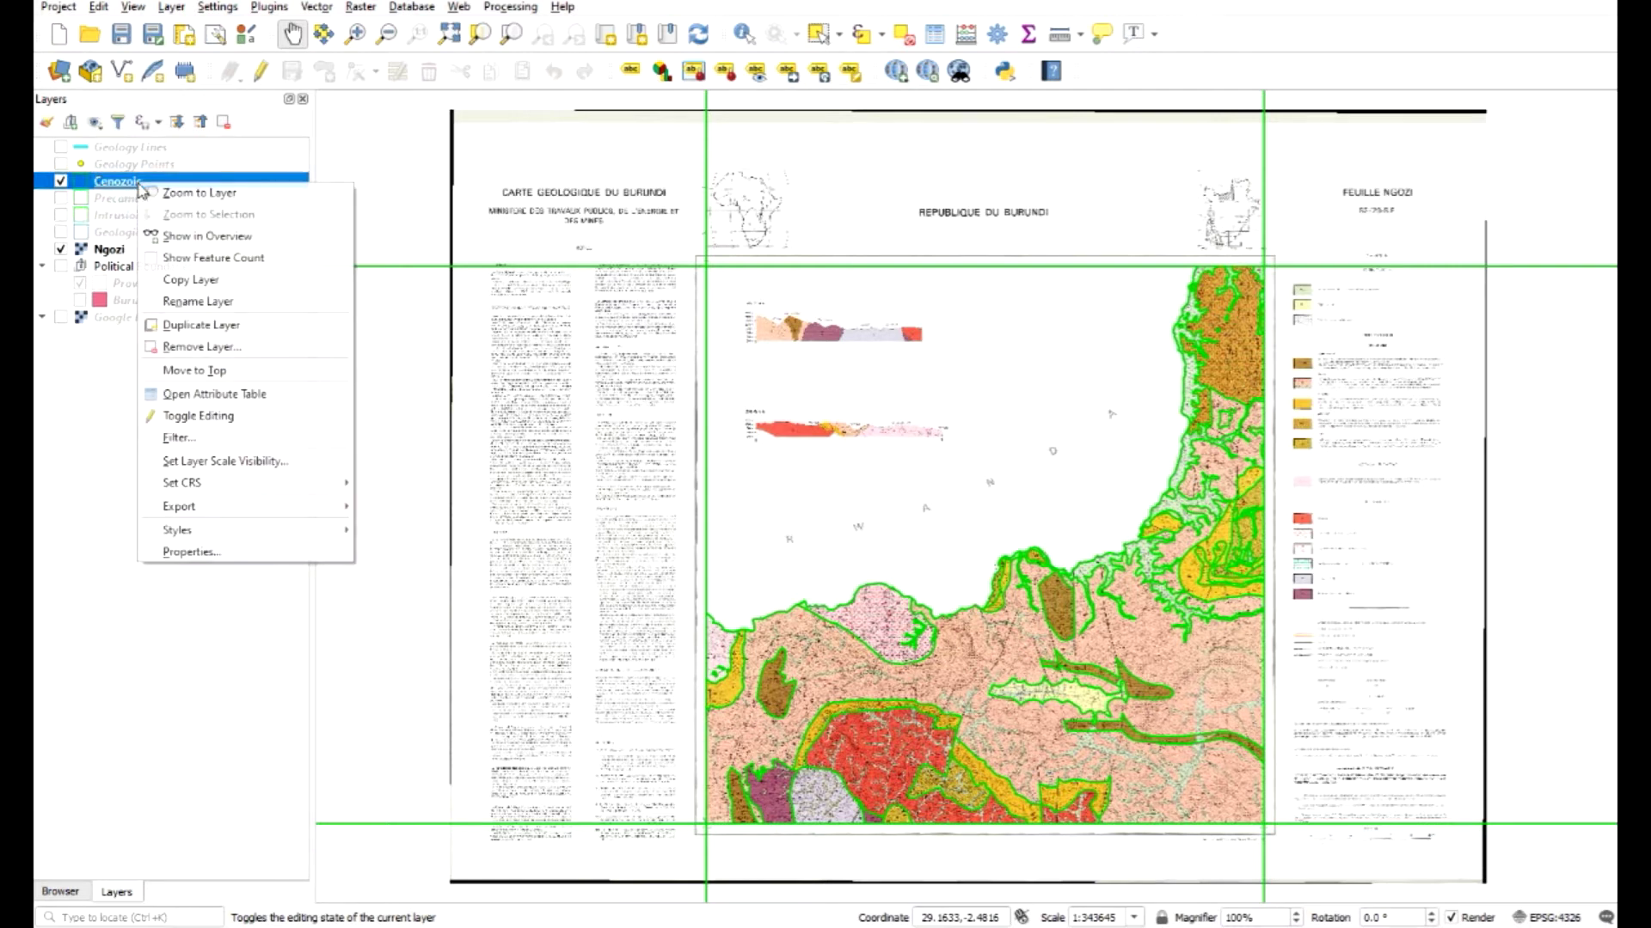
pyautogui.click(201, 554)
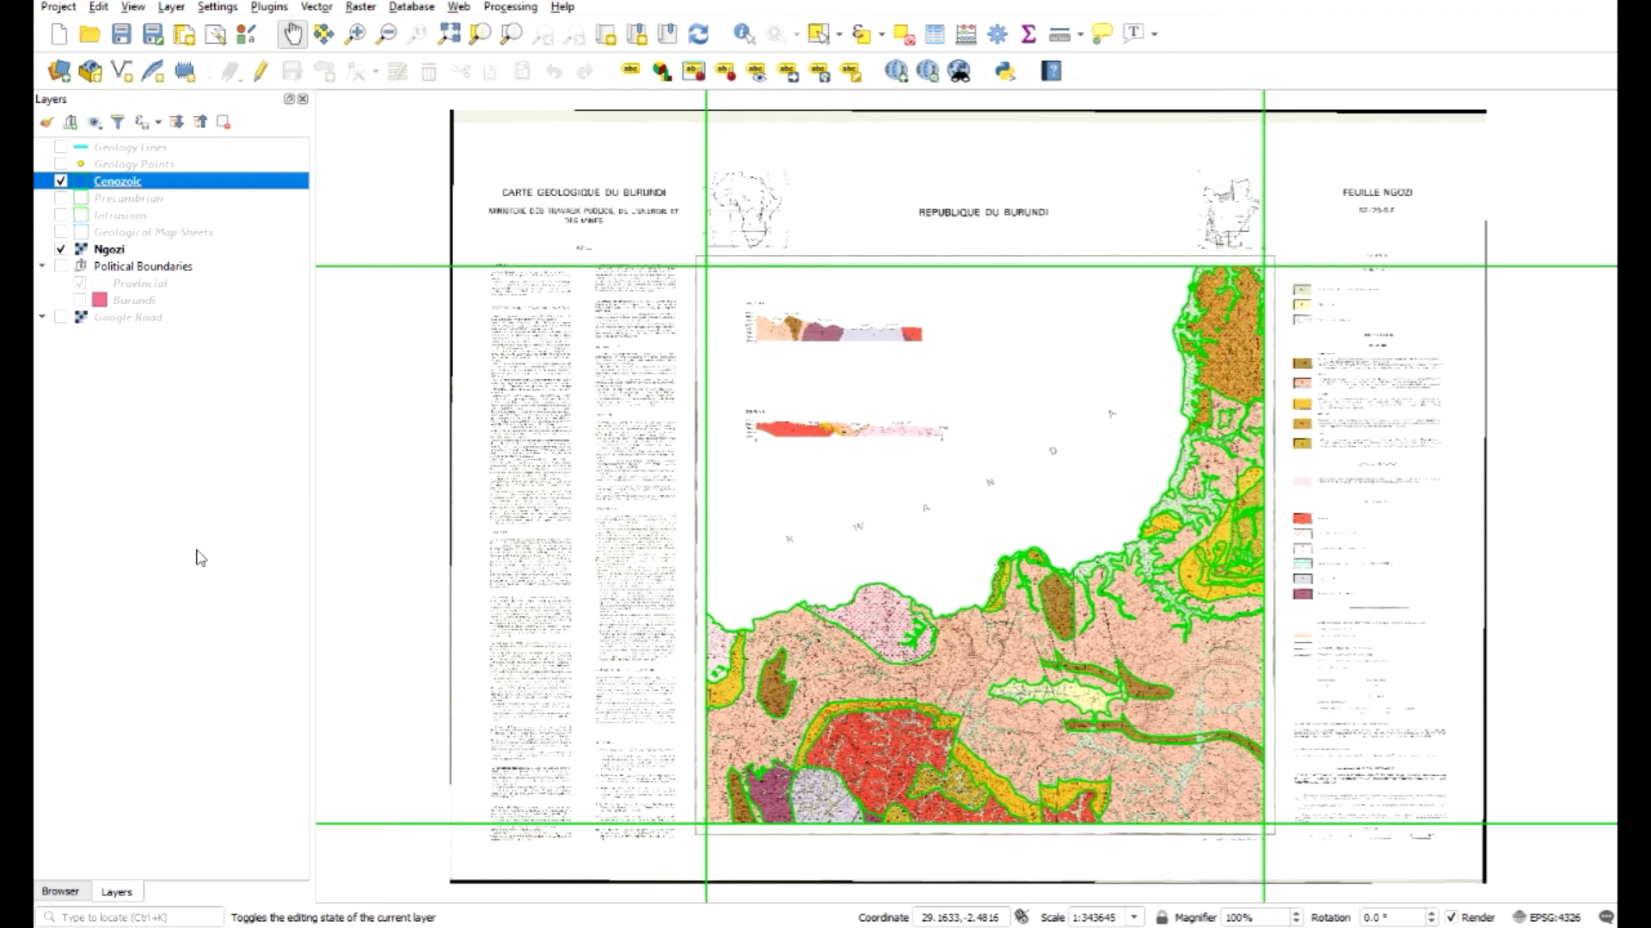
pyautogui.click(544, 297)
pyautogui.click(869, 199)
pyautogui.click(763, 222)
pyautogui.click(1275, 227)
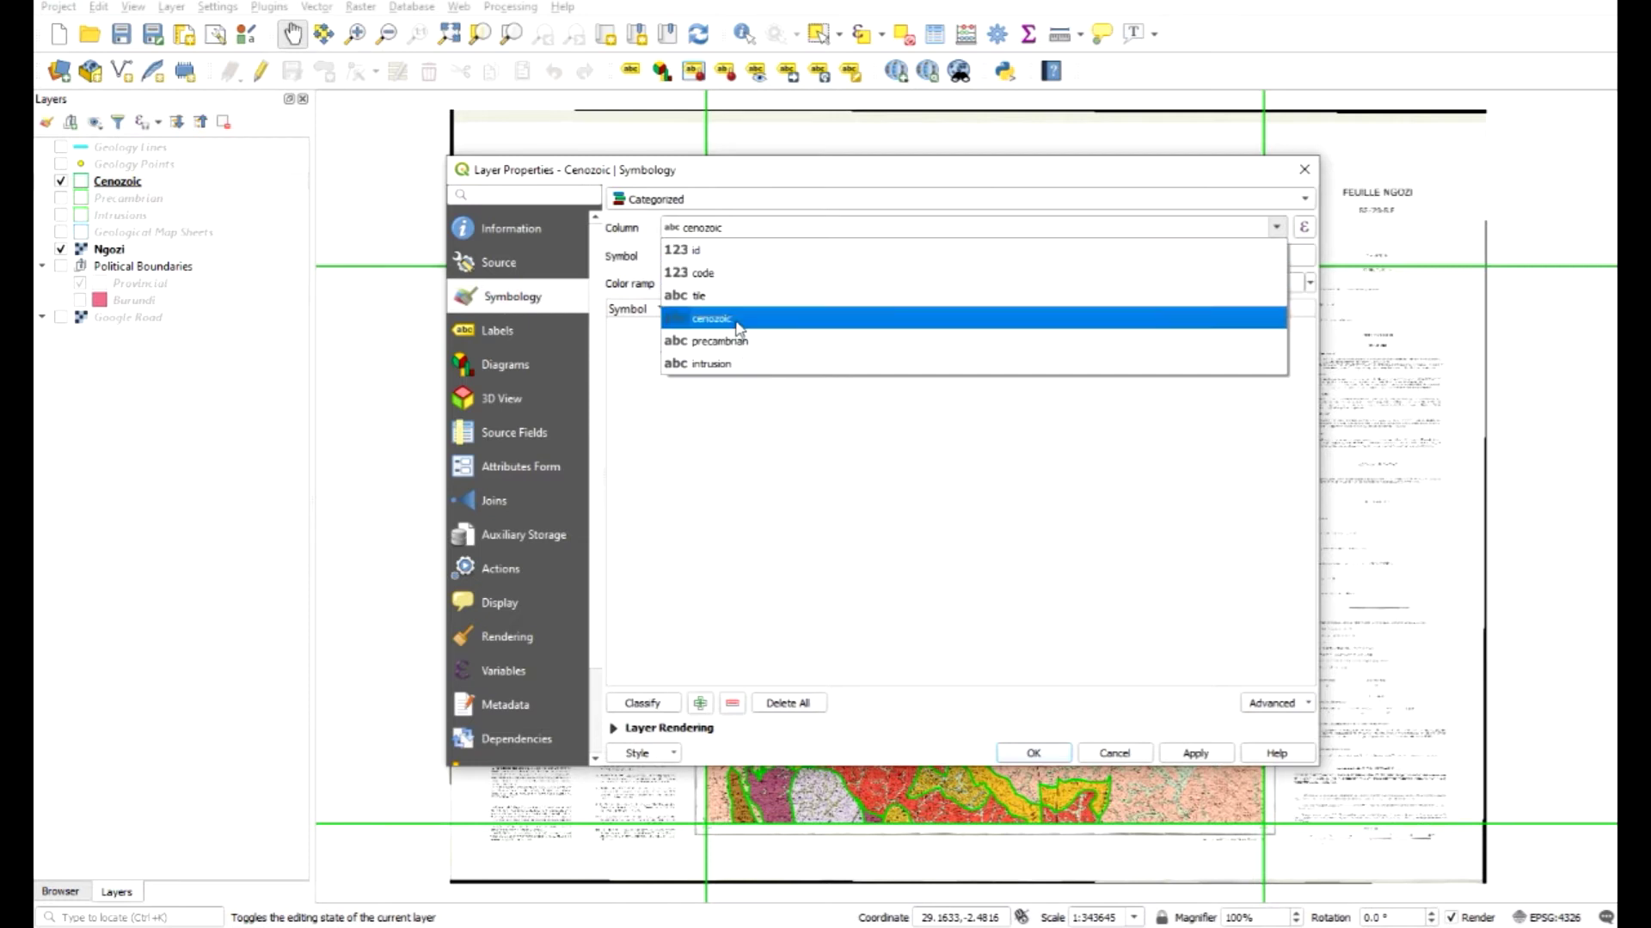
pyautogui.click(732, 320)
pyautogui.click(654, 705)
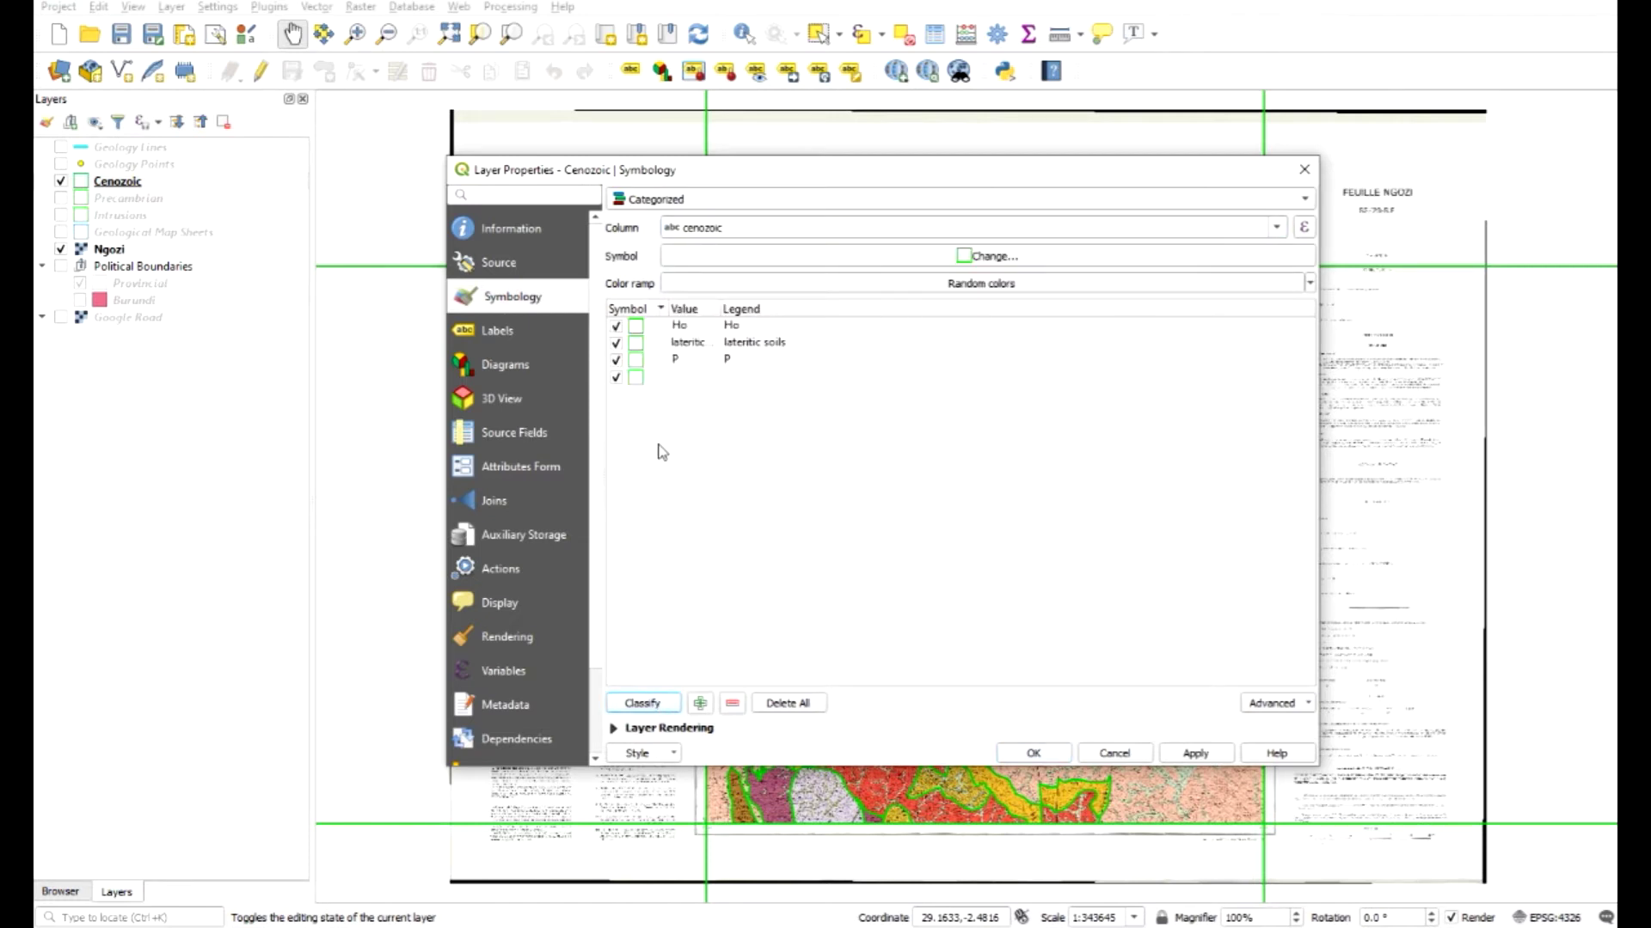
# Step: Change the base symbol for all categories to the gray 3 fill and regenerate the classes from scratch
pyautogui.click(784, 703)
pyautogui.click(862, 256)
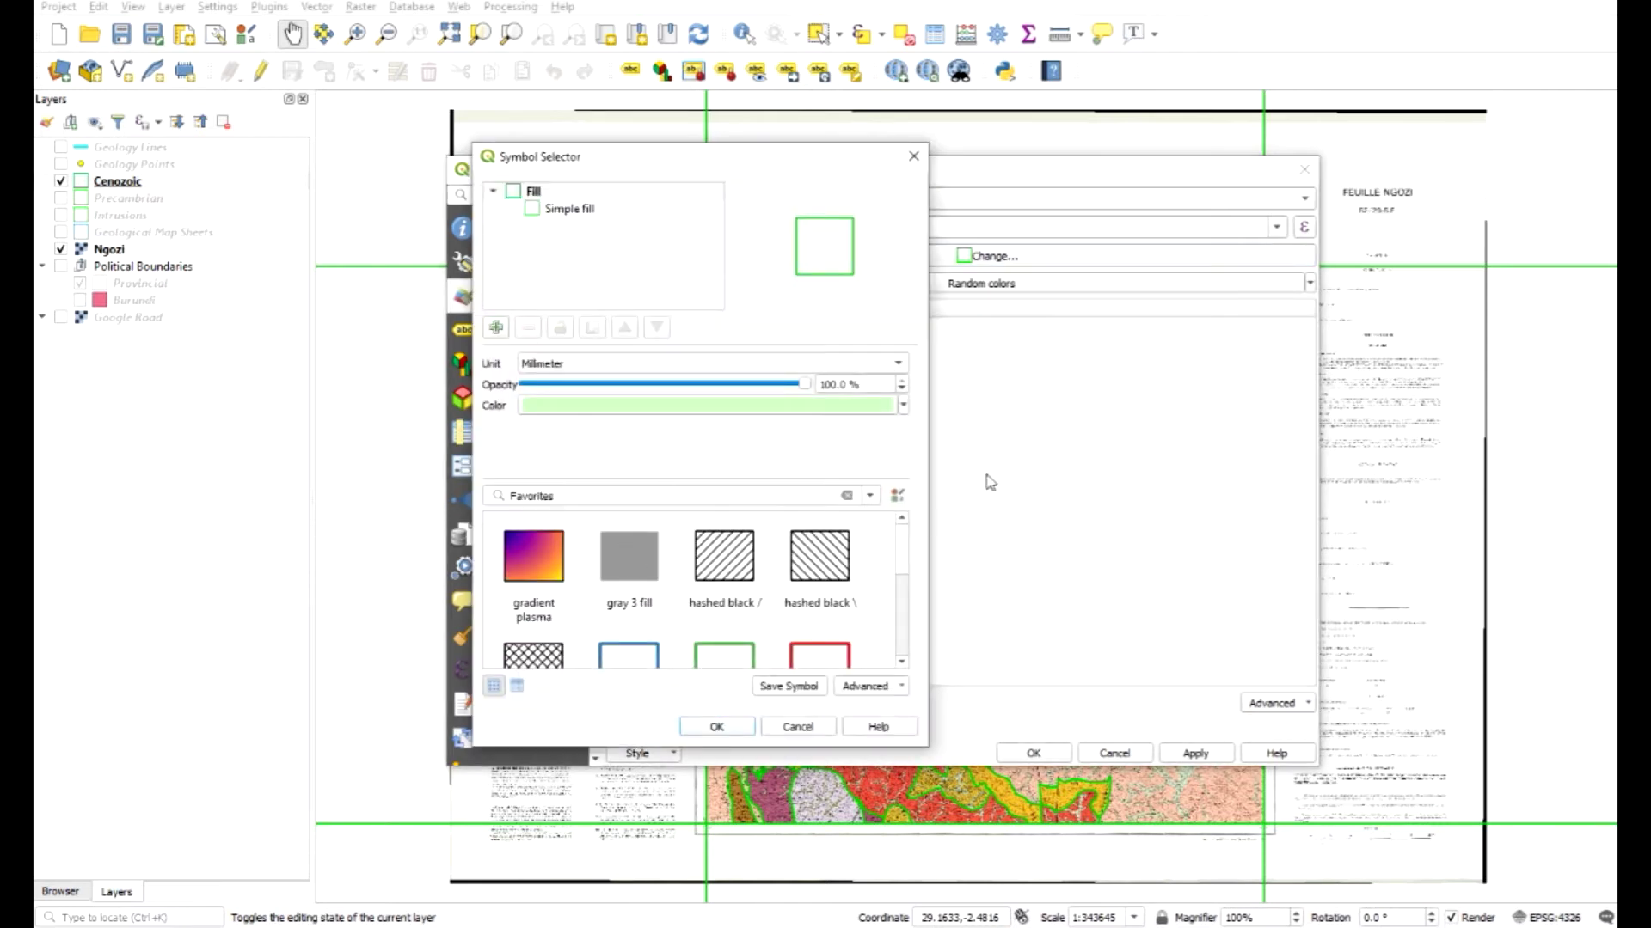
pyautogui.moveTo(903, 563)
pyautogui.mouseDown()
pyautogui.moveTo(917, 649)
pyautogui.moveTo(924, 546)
pyautogui.mouseUp()
pyautogui.click(632, 552)
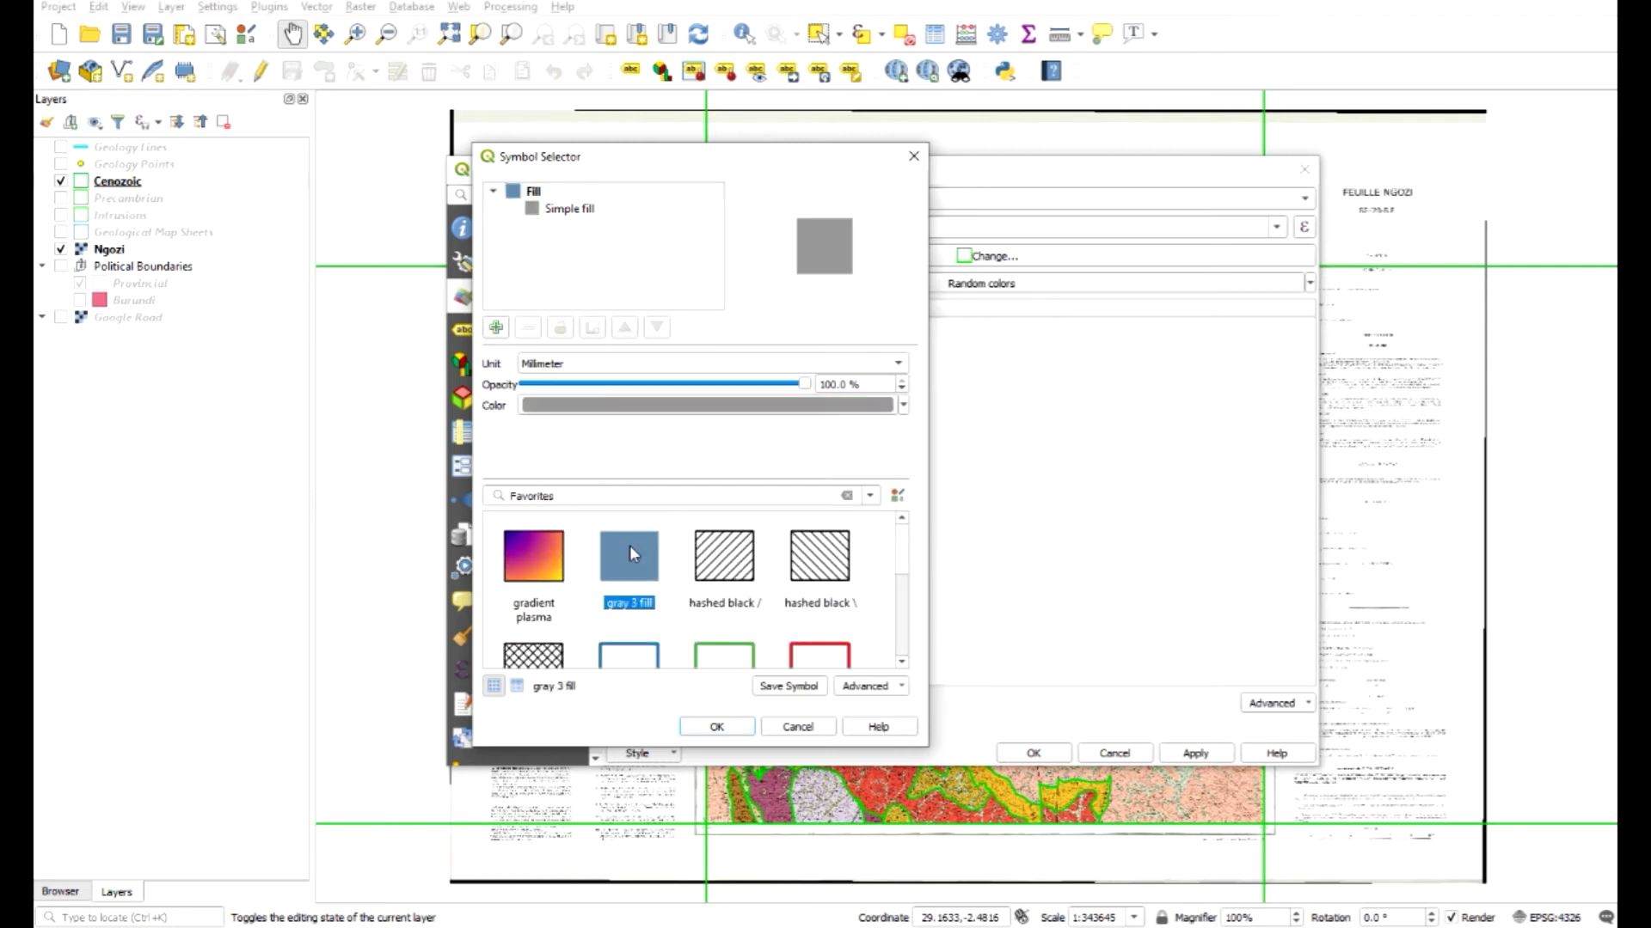
pyautogui.click(728, 727)
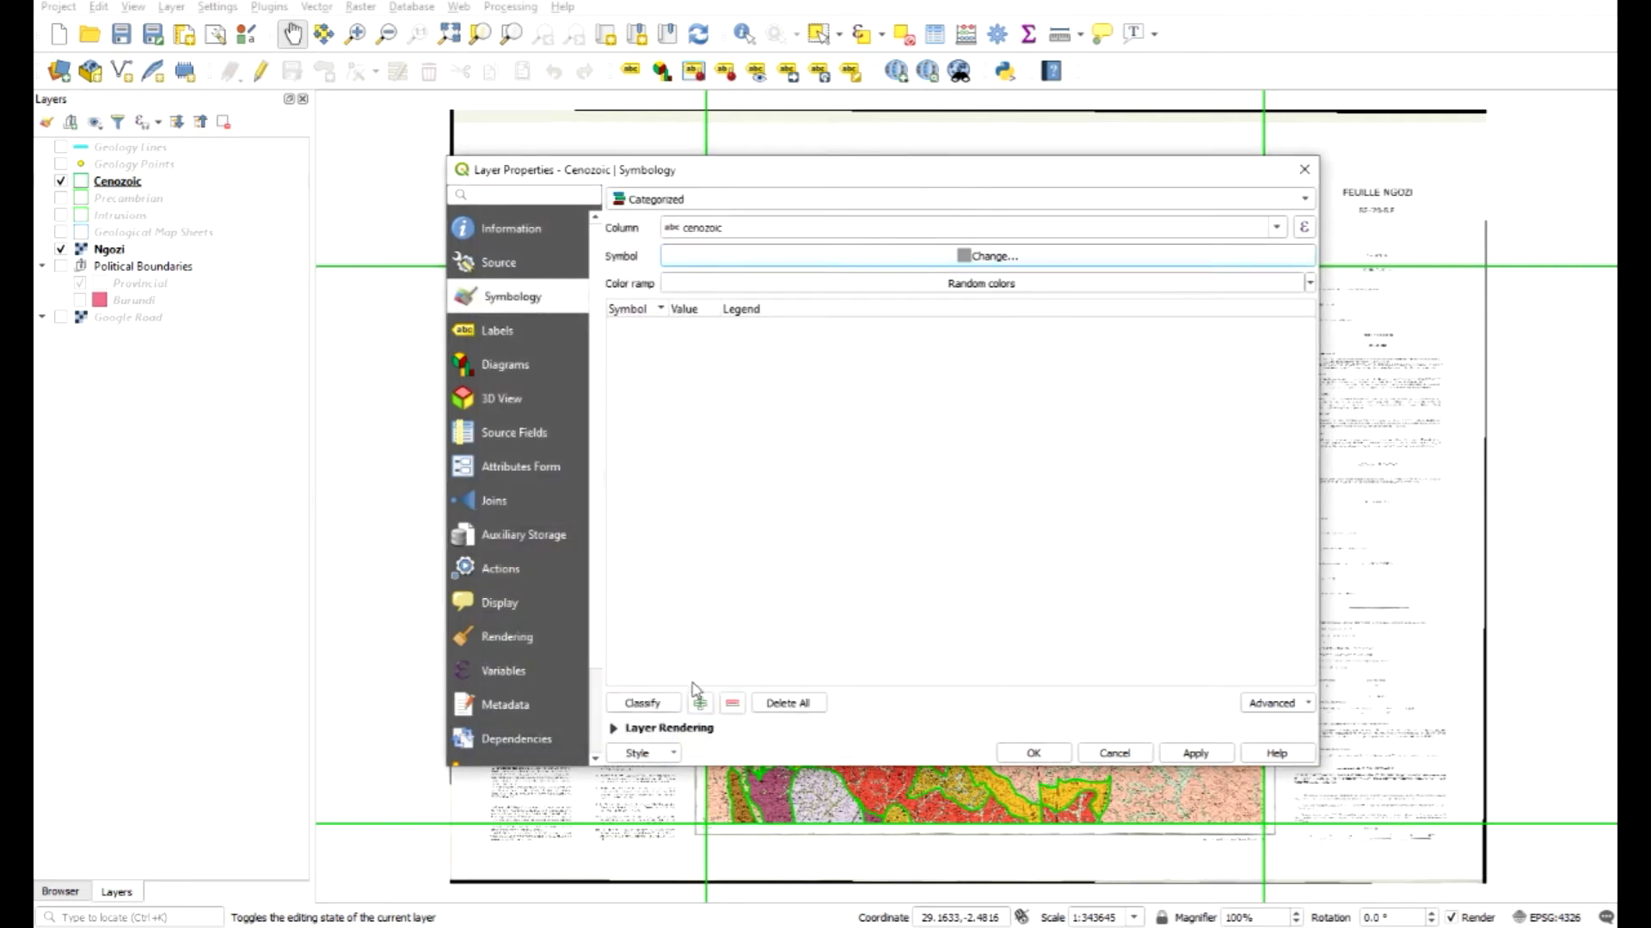
pyautogui.click(643, 702)
# Step: Change the fill colour of the Ho category to a pale green
pyautogui.doubleClick(636, 326)
pyautogui.click(771, 411)
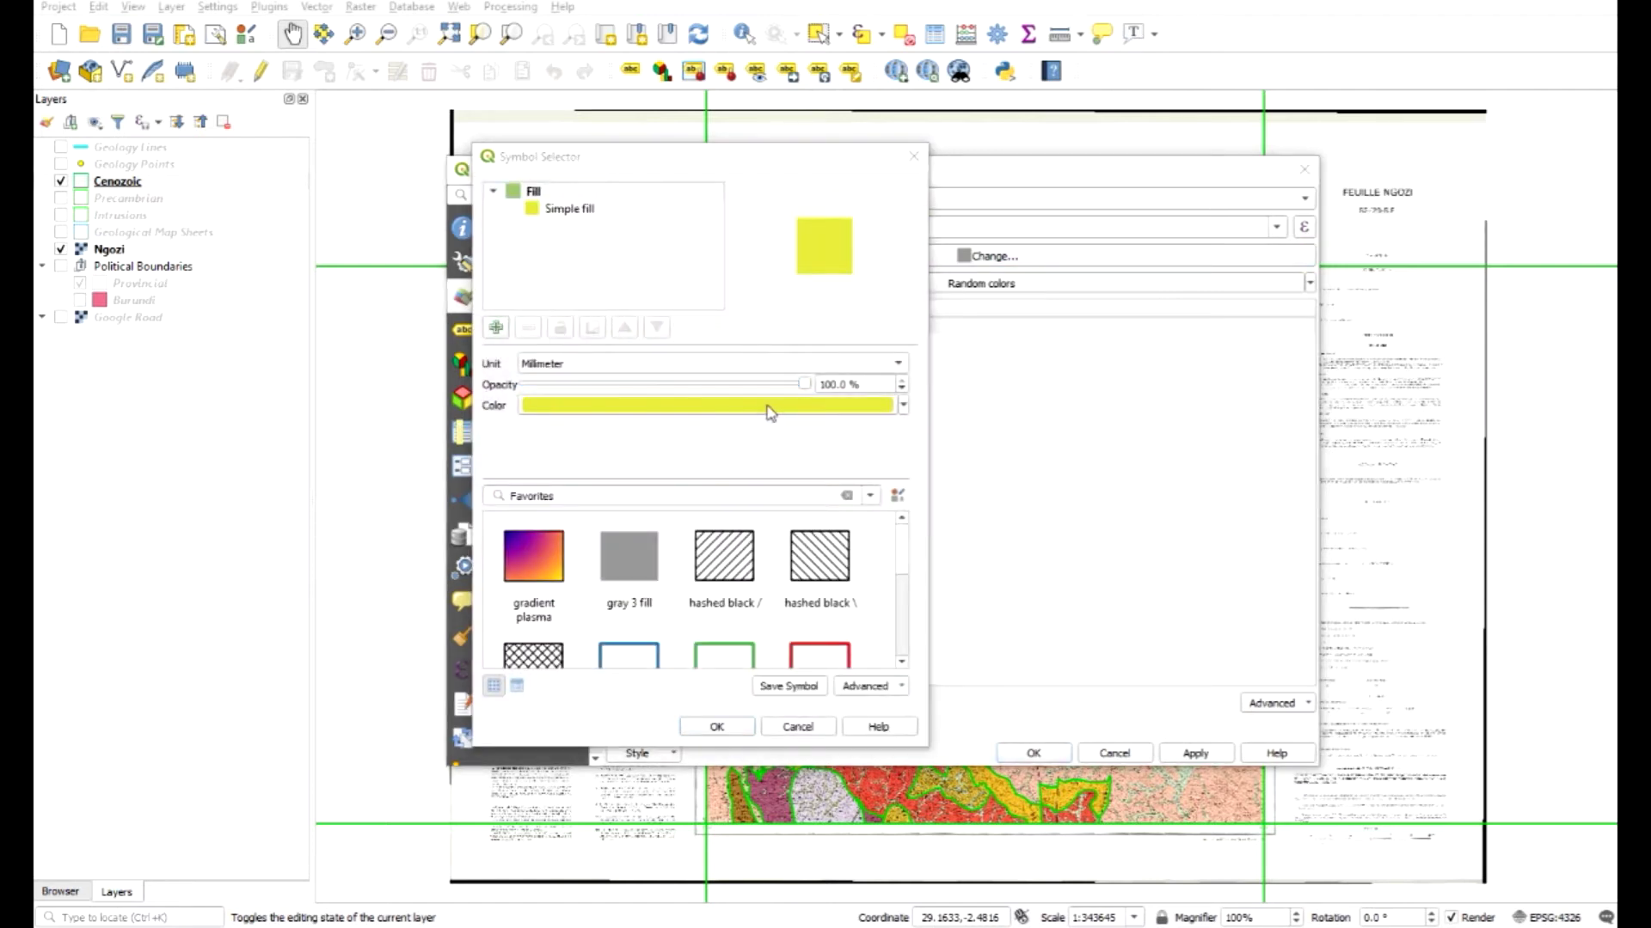
pyautogui.click(991, 356)
pyautogui.click(1002, 388)
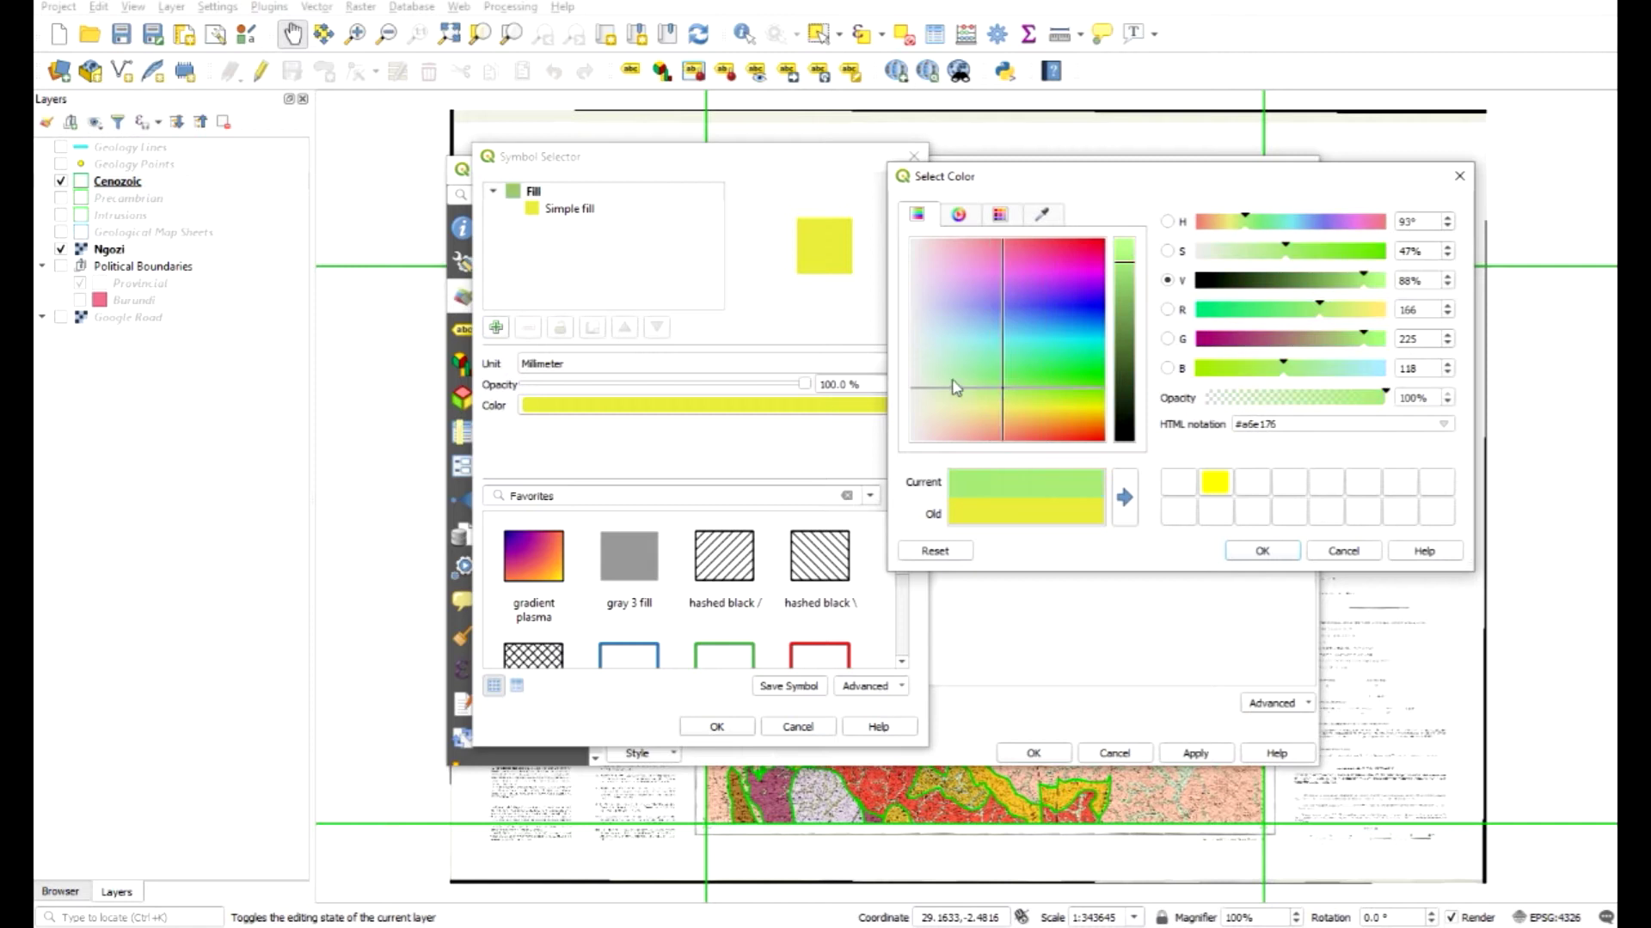
pyautogui.click(956, 387)
pyautogui.click(1137, 249)
pyautogui.click(1263, 553)
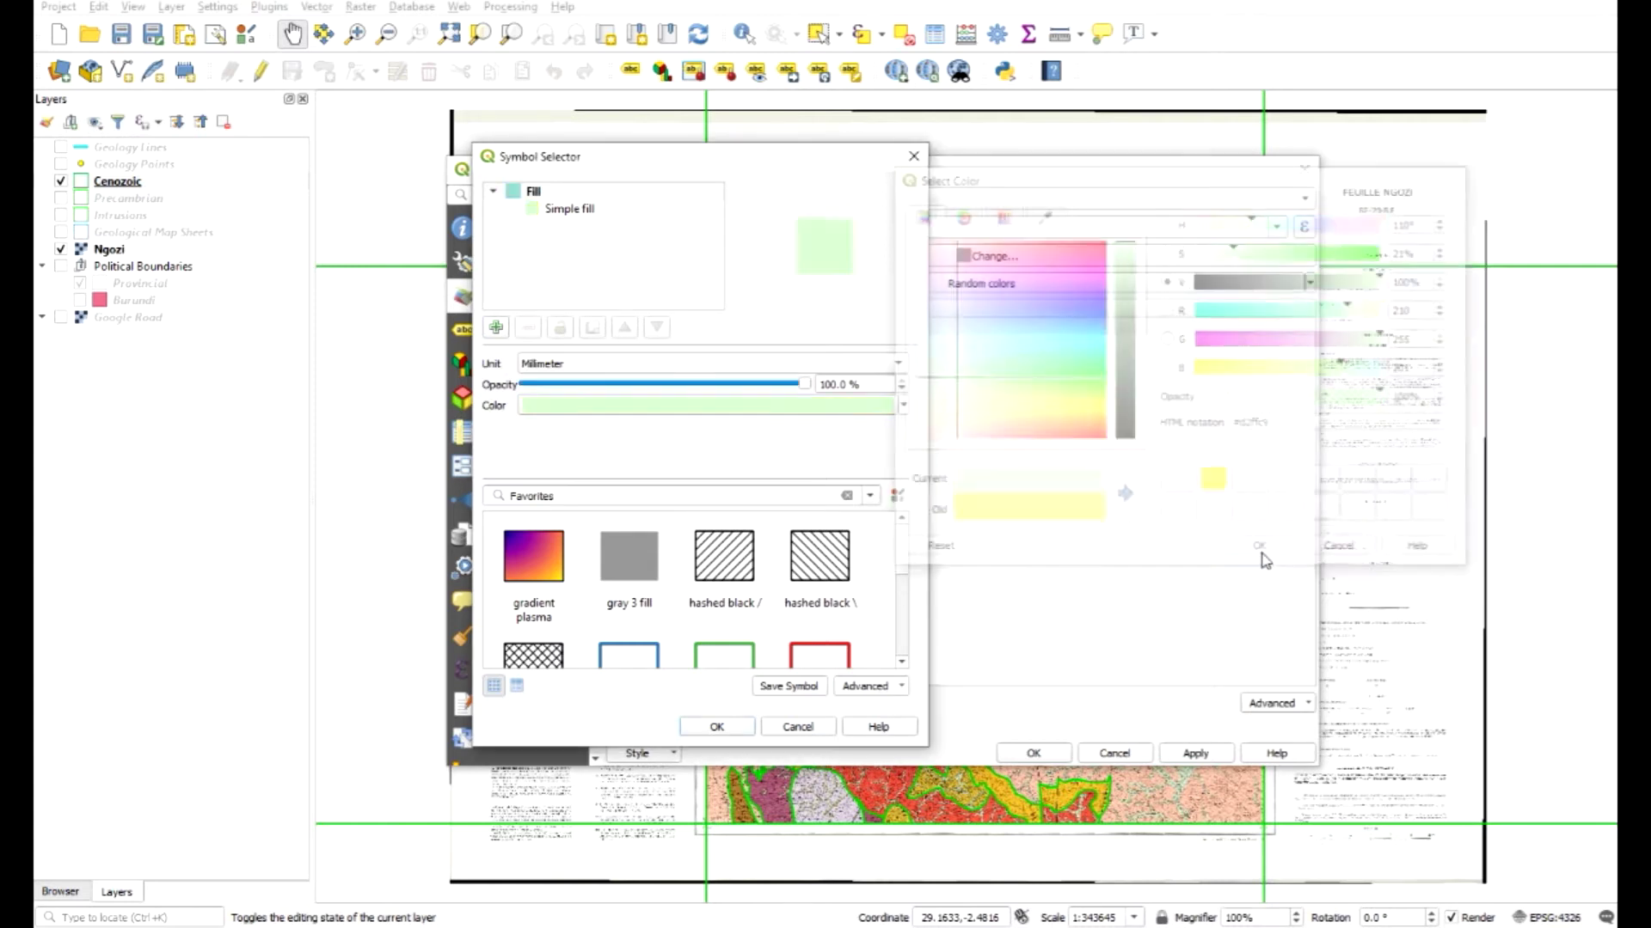
pyautogui.click(717, 727)
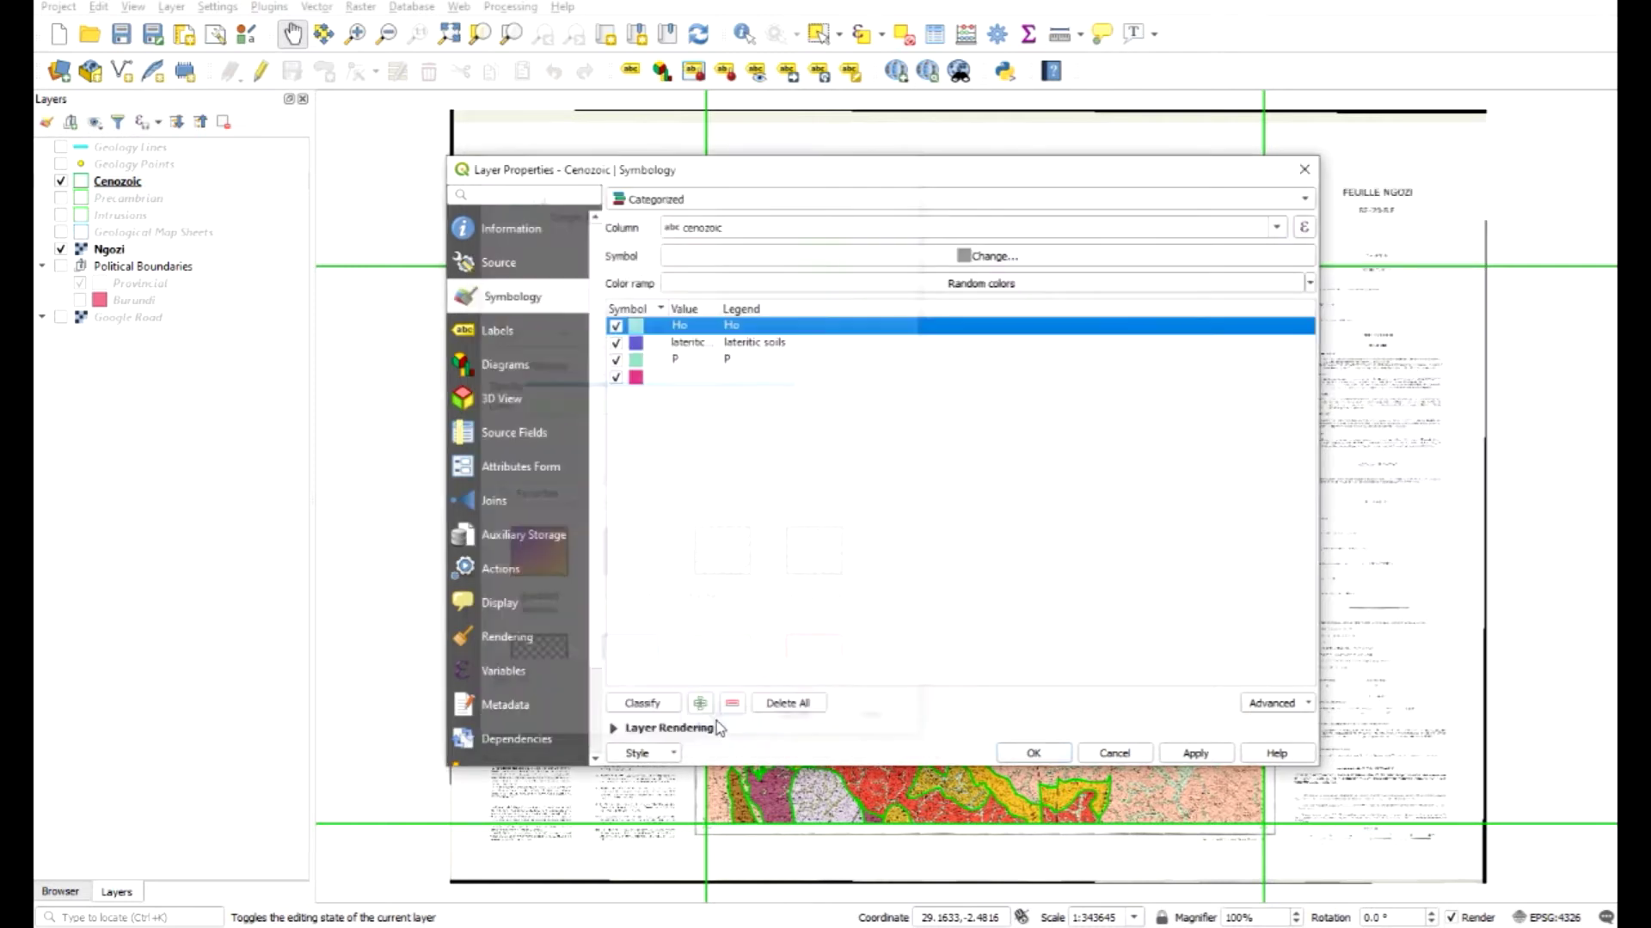
# Step: Replace the symbol of the lateritic soils category with the pattern dot black preset
pyautogui.doubleClick(637, 343)
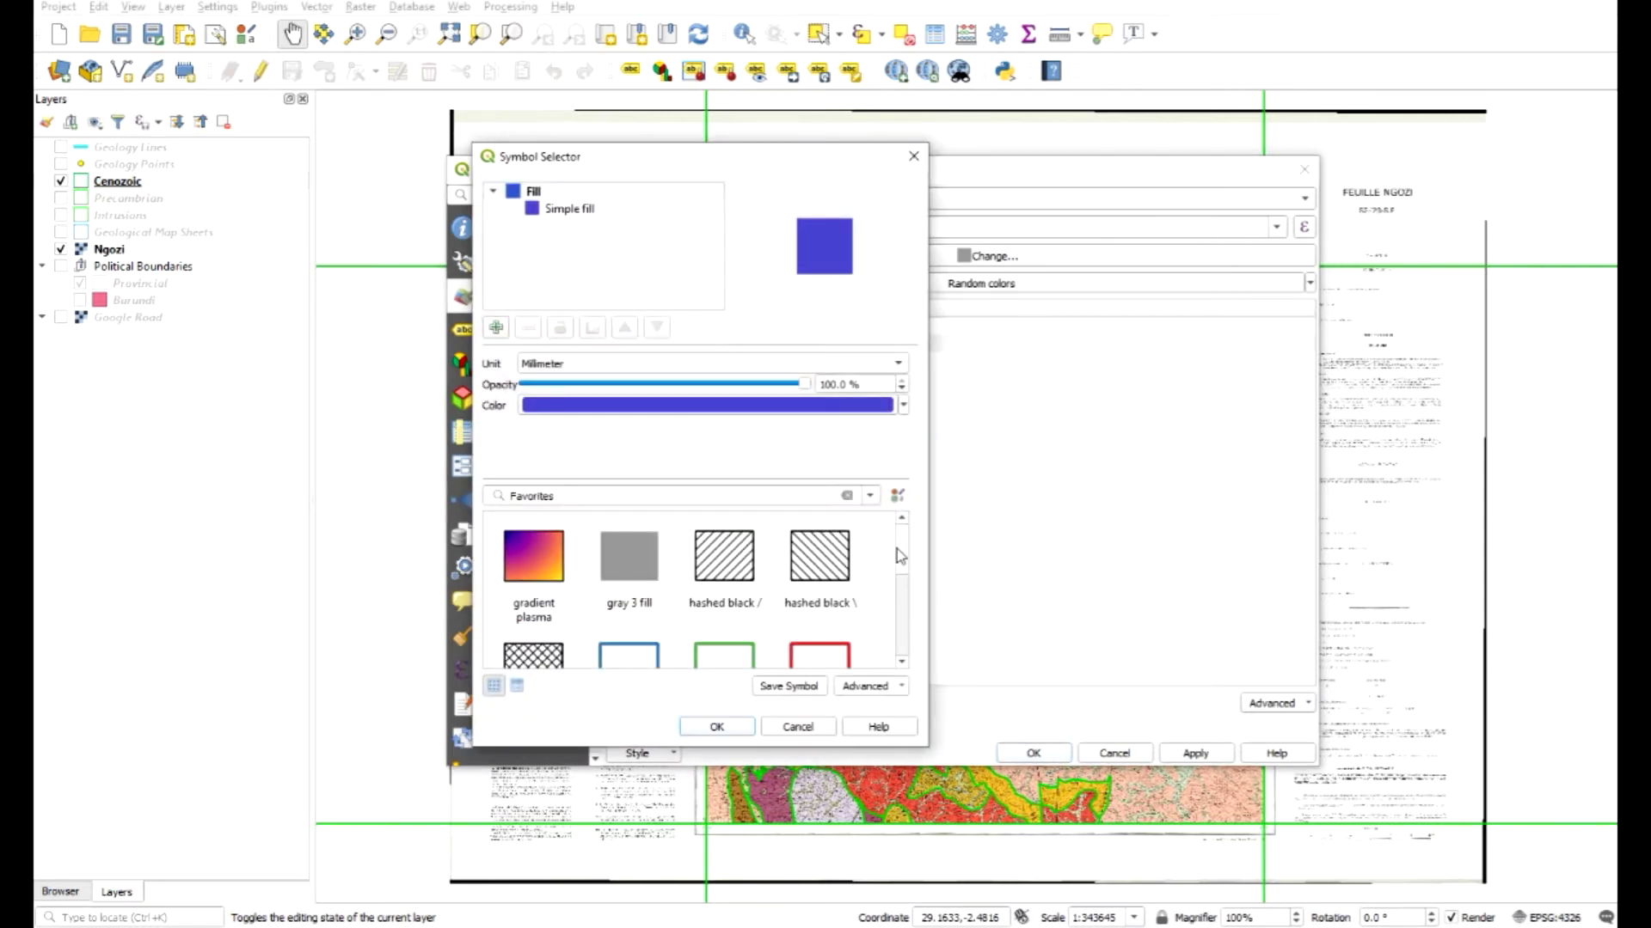
pyautogui.click(830, 568)
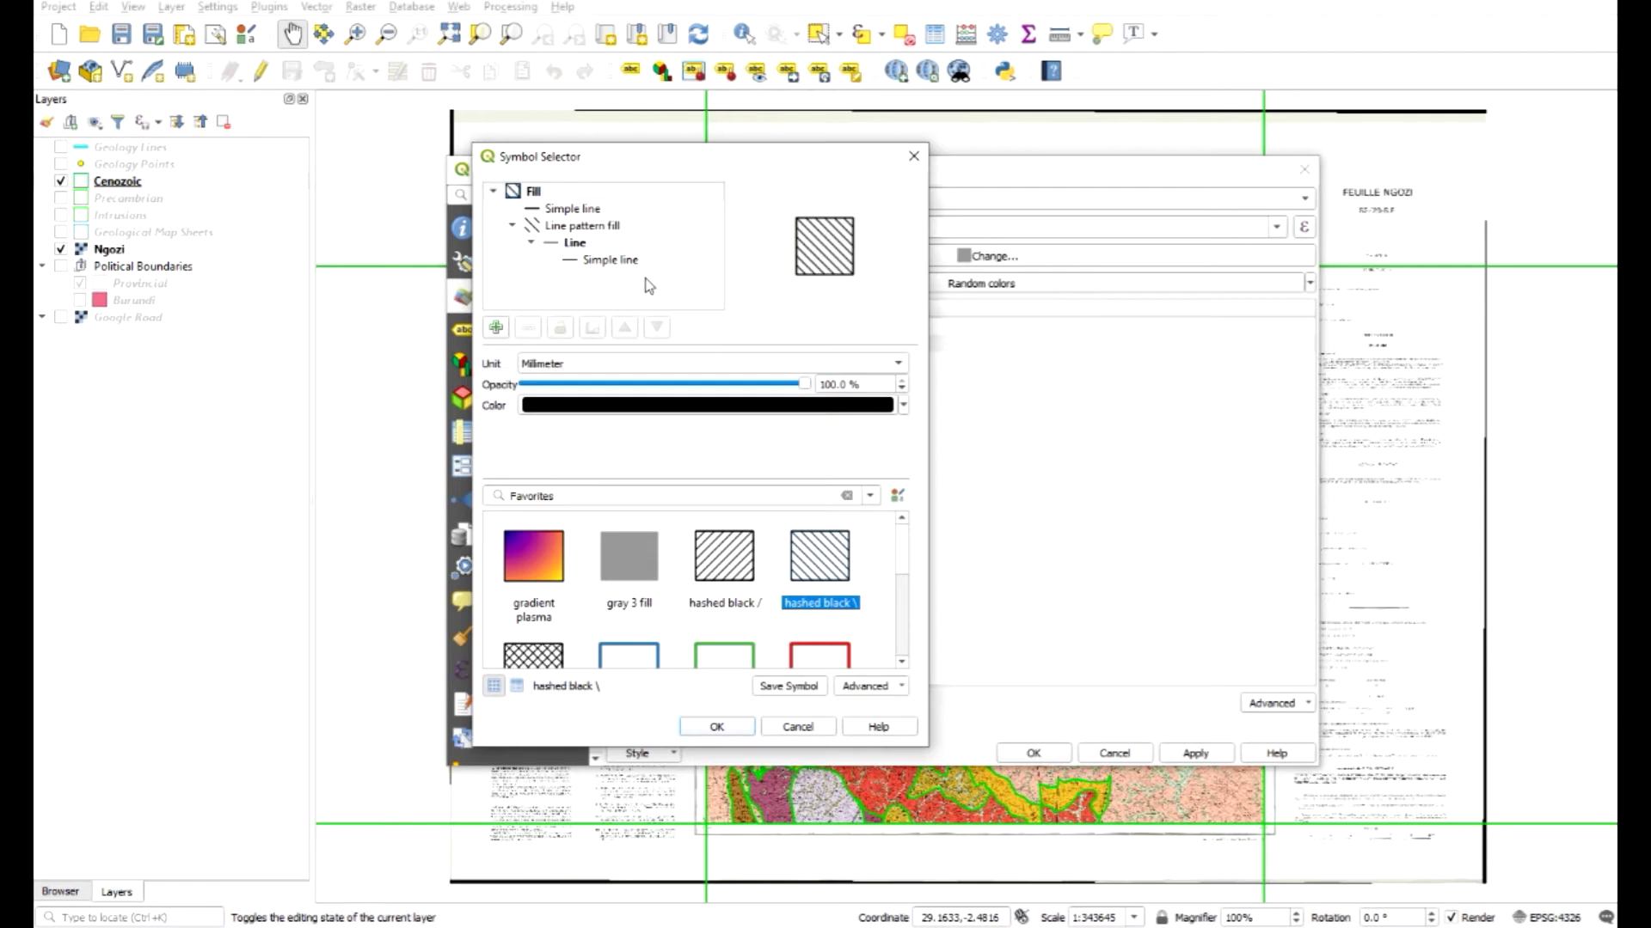
pyautogui.scroll(-3, 909, 554)
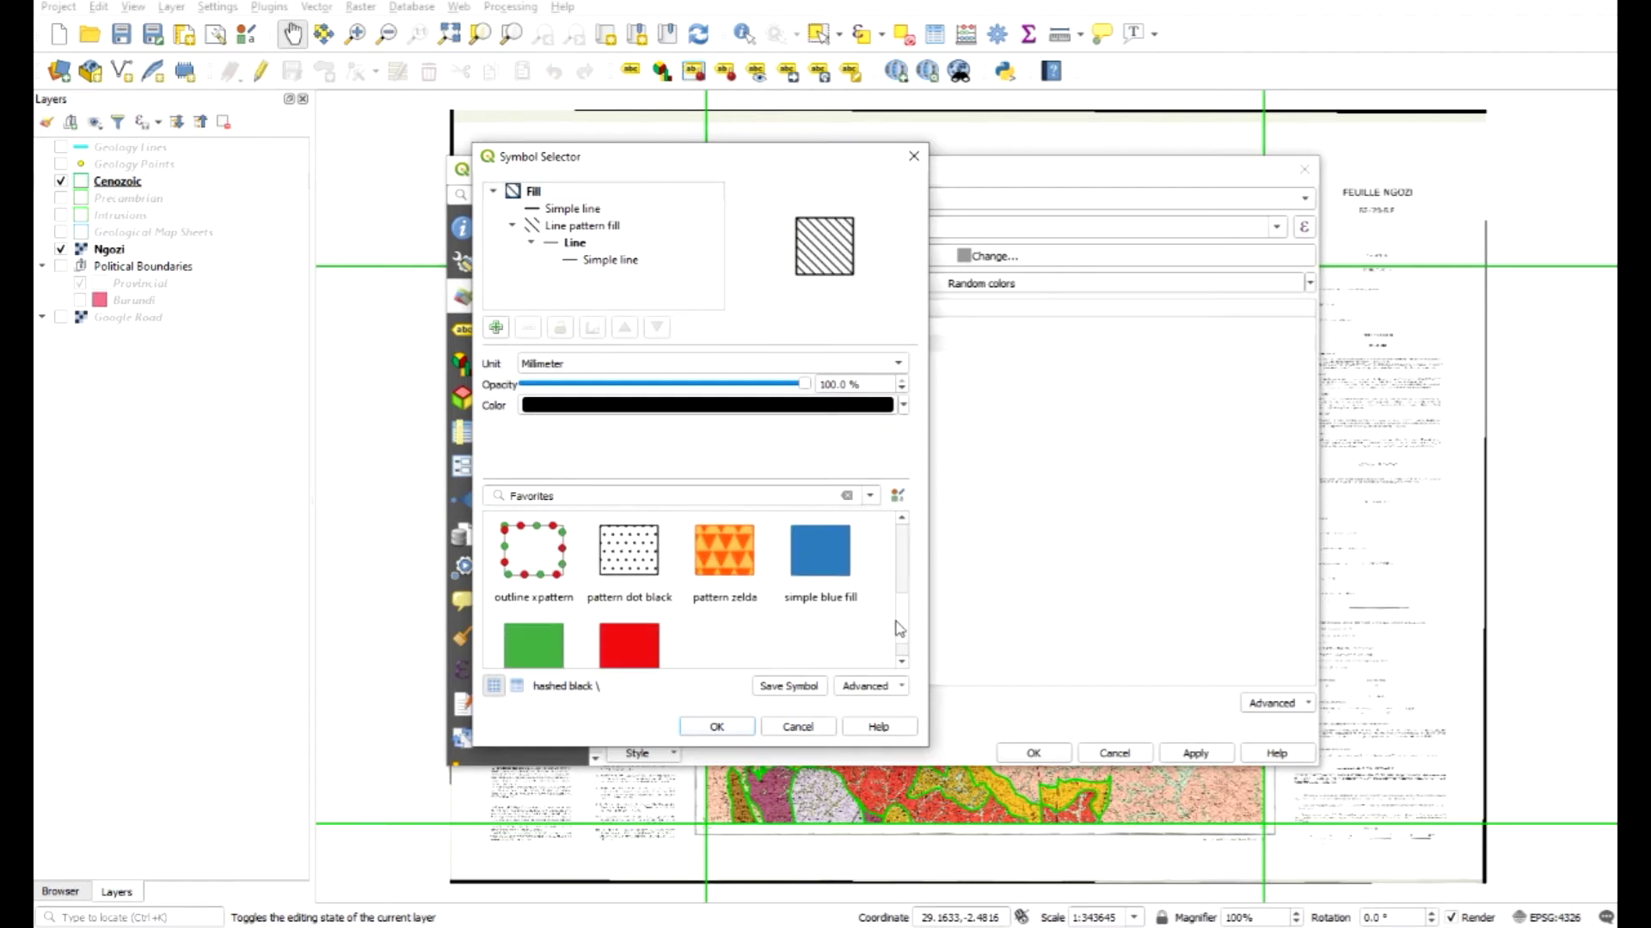
pyautogui.click(649, 564)
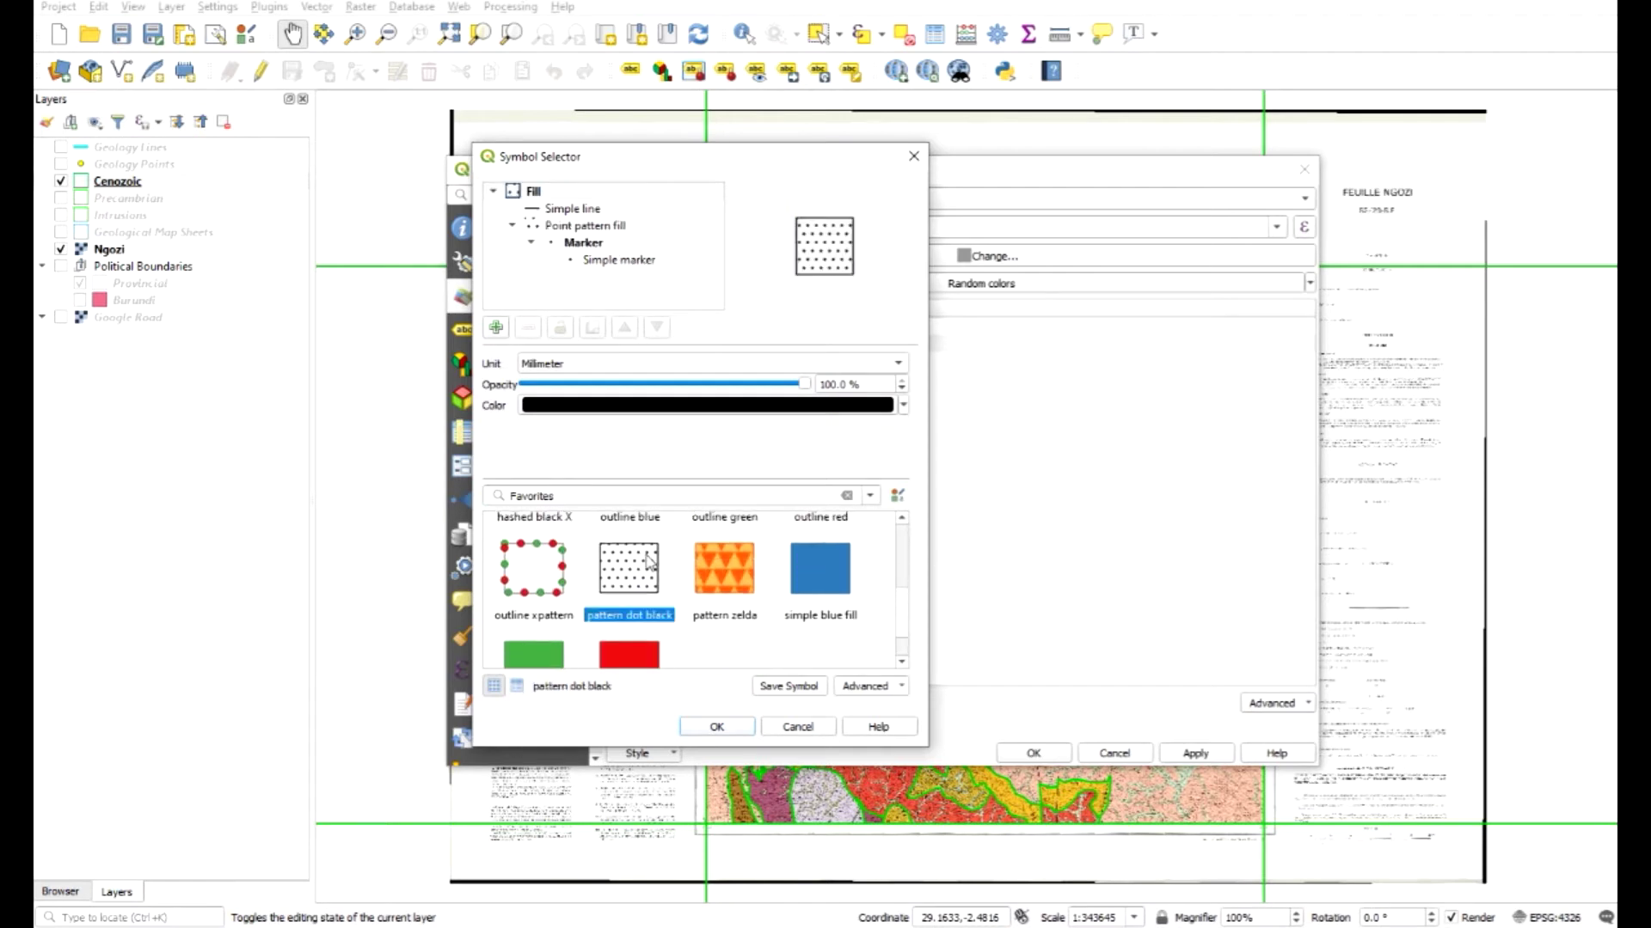
pyautogui.click(717, 727)
# Step: Remove the simple line outline from the lateritic soils category's dotted symbol
pyautogui.doubleClick(637, 345)
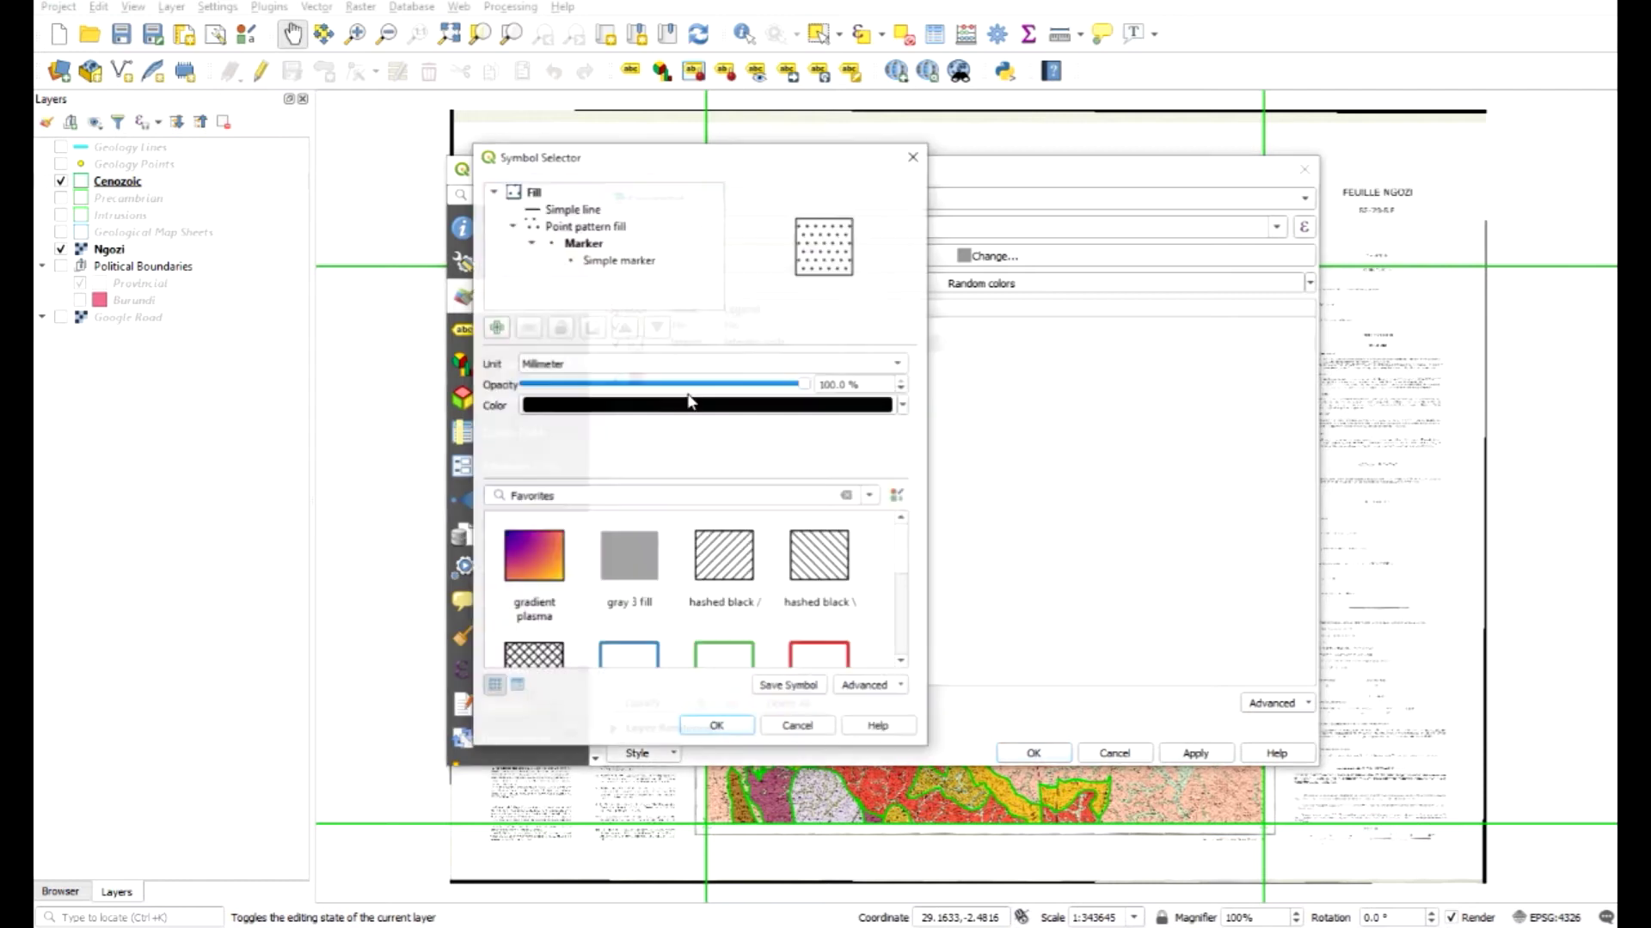
pyautogui.click(554, 211)
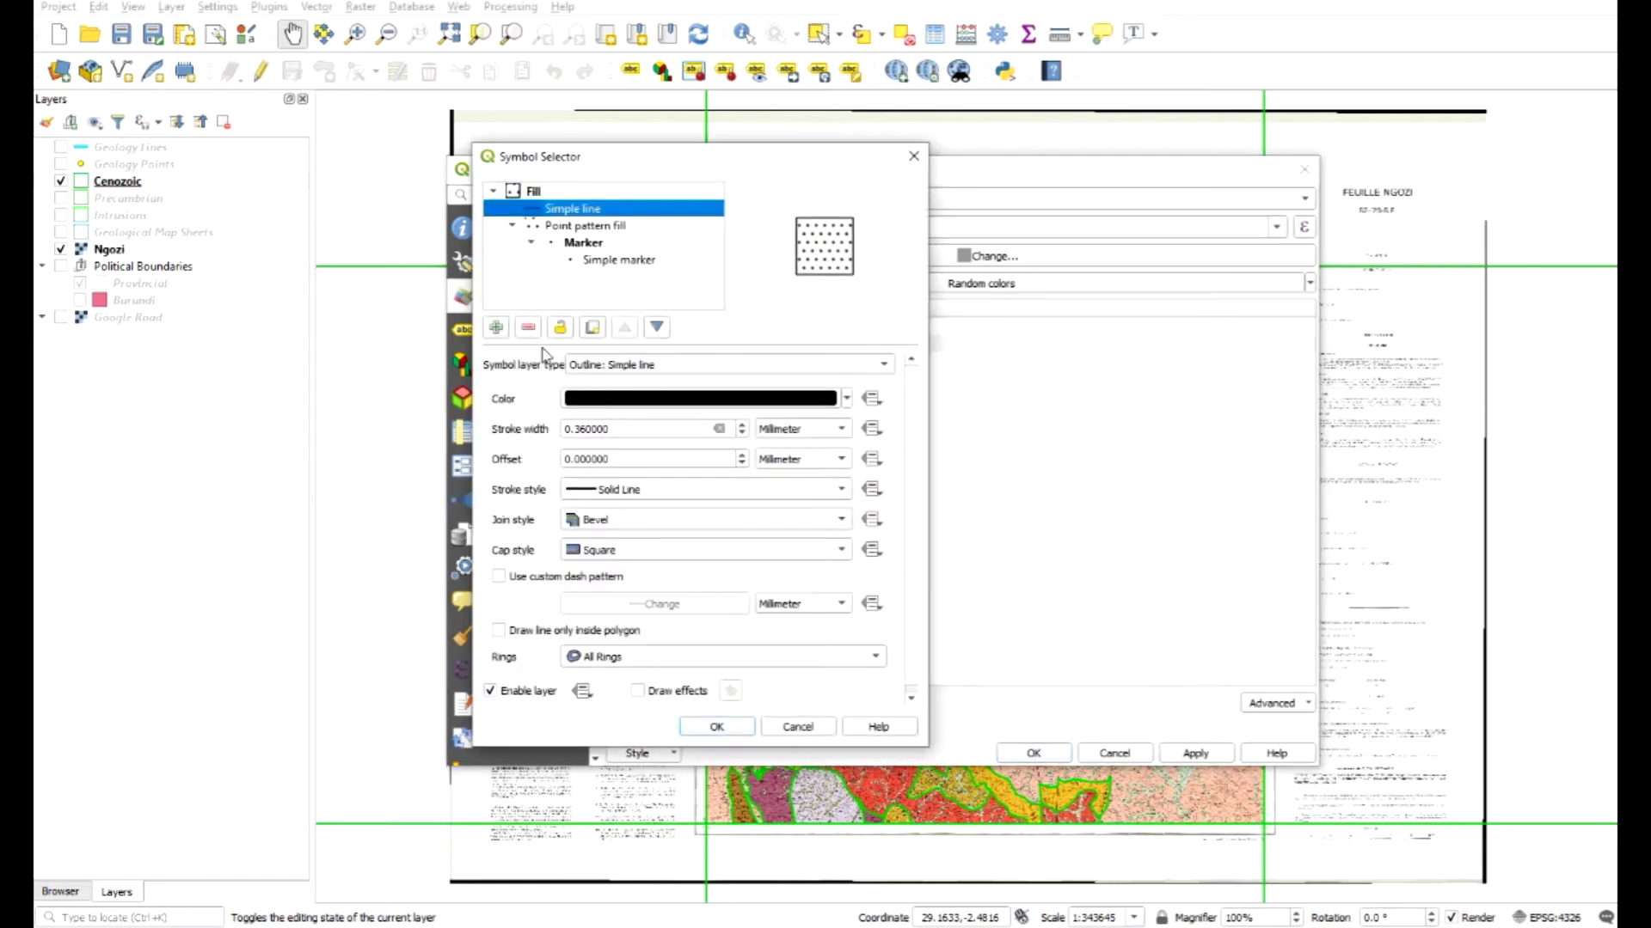
pyautogui.click(528, 327)
pyautogui.click(719, 727)
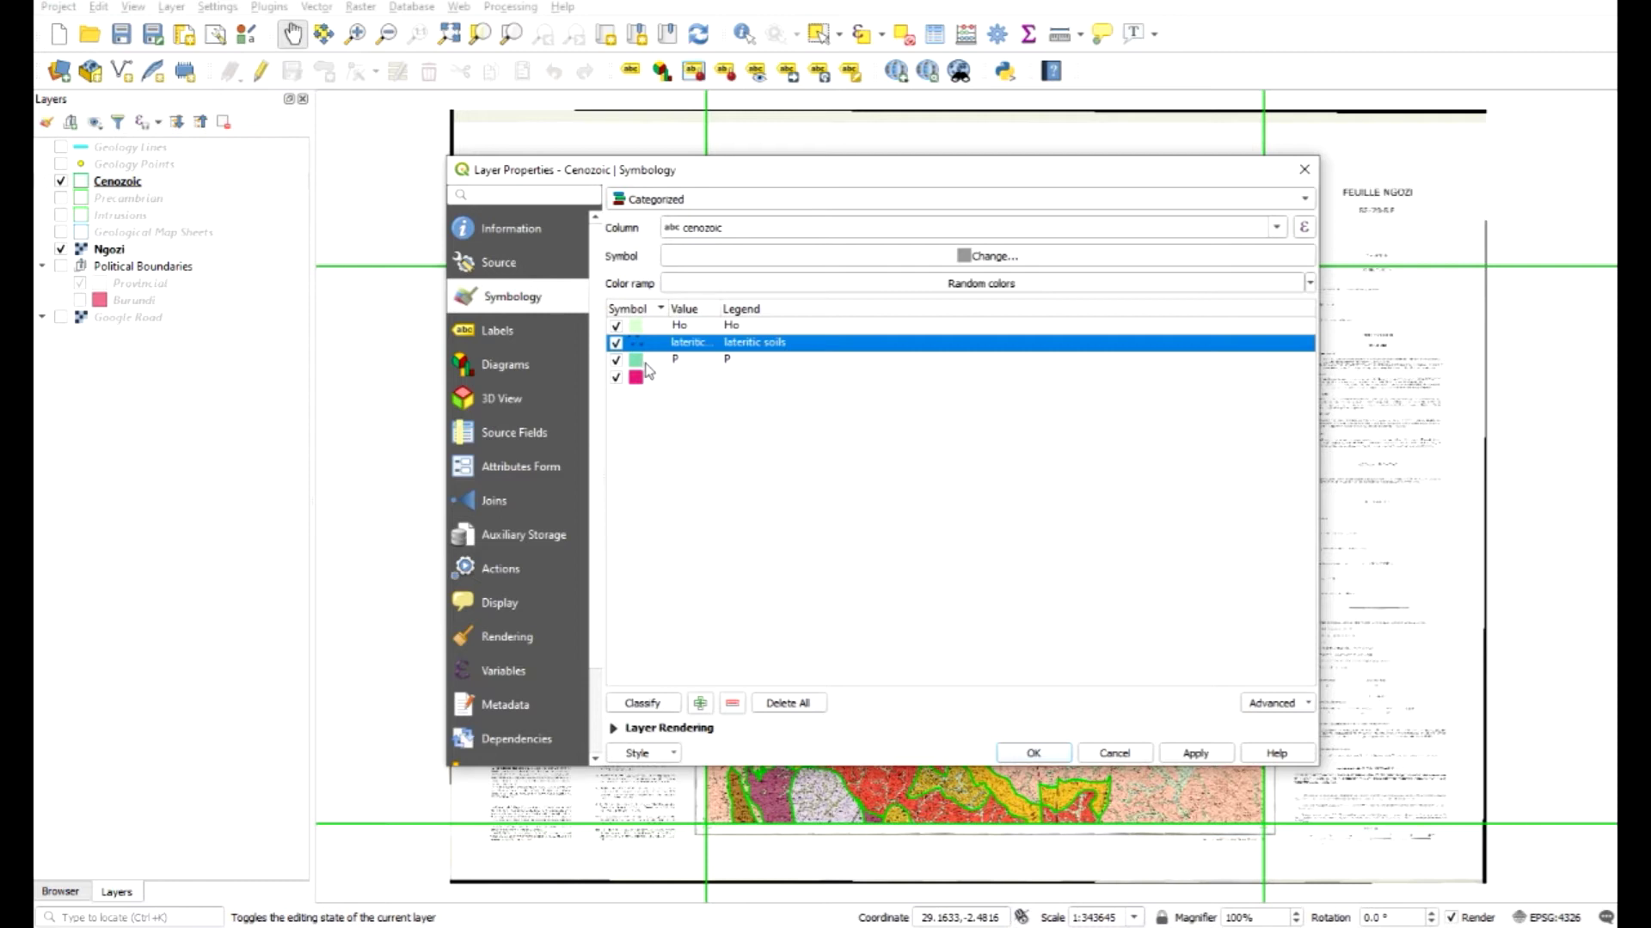
# Step: Set the fill style of the P category's simple fill to Diagonal X
pyautogui.doubleClick(643, 366)
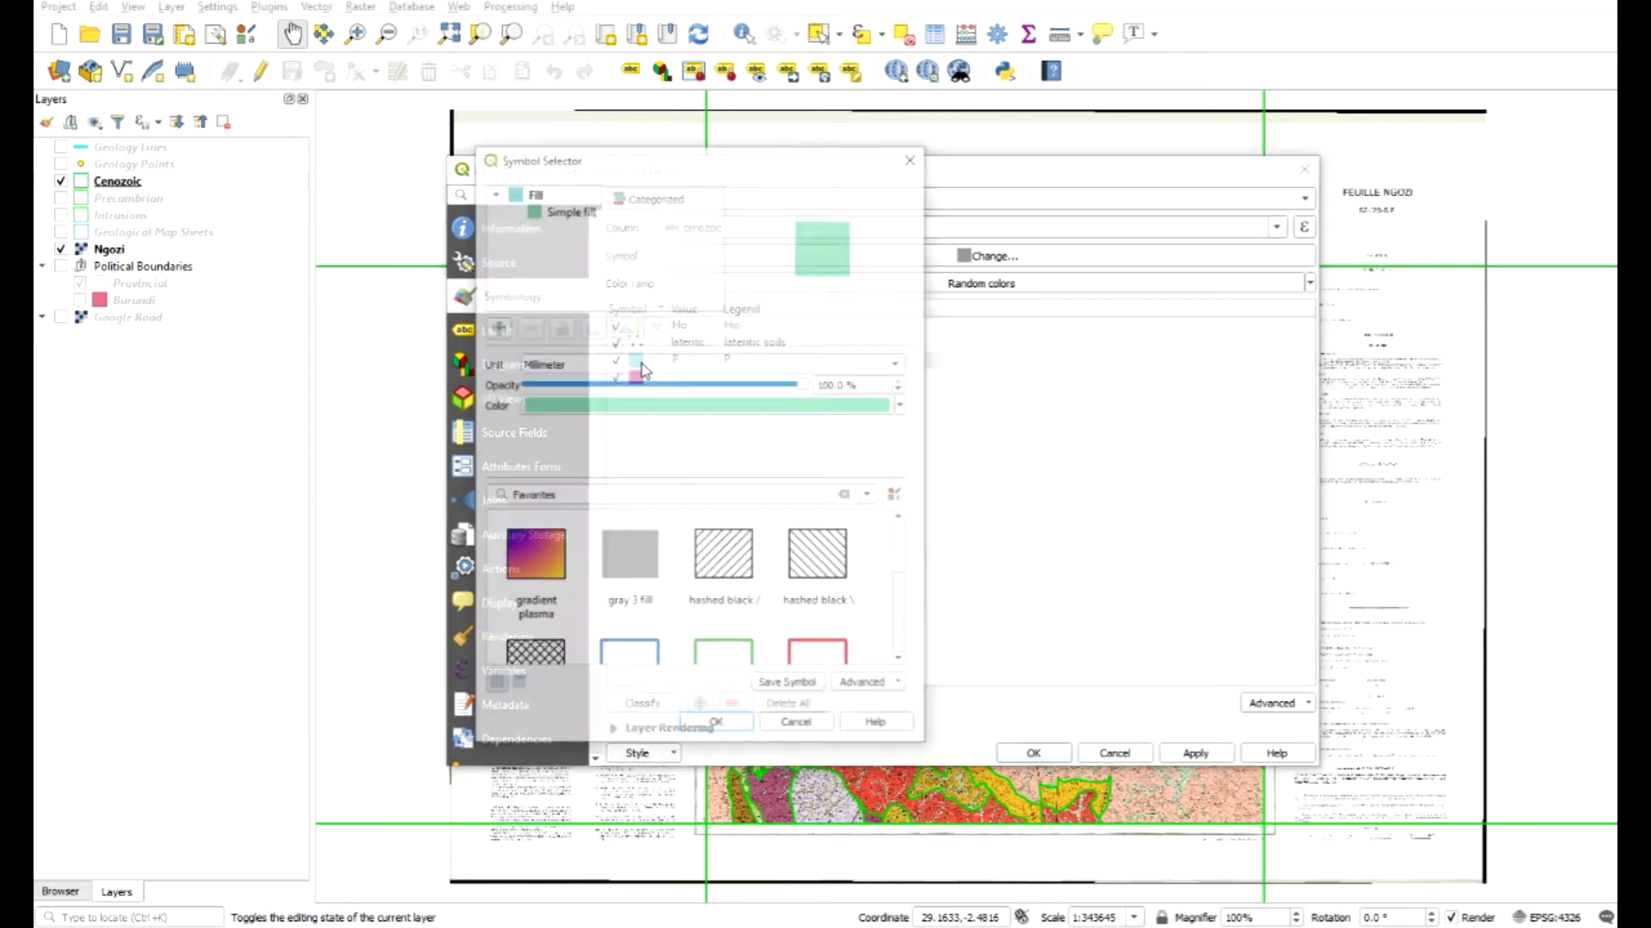
pyautogui.click(570, 207)
pyautogui.click(663, 440)
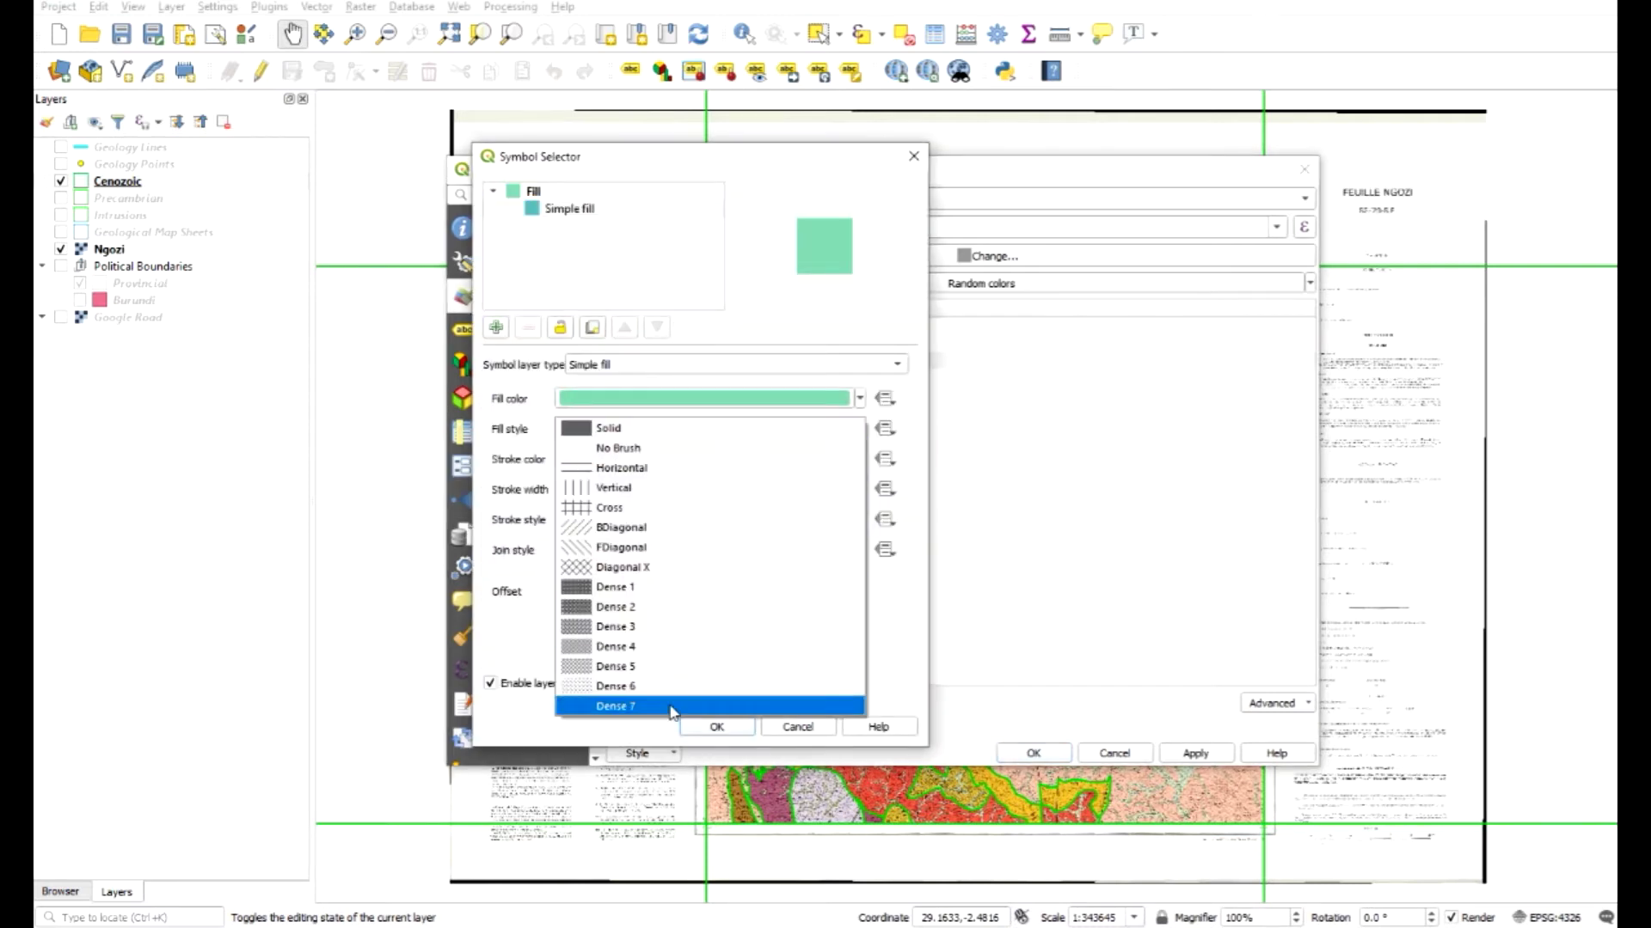
pyautogui.click(617, 568)
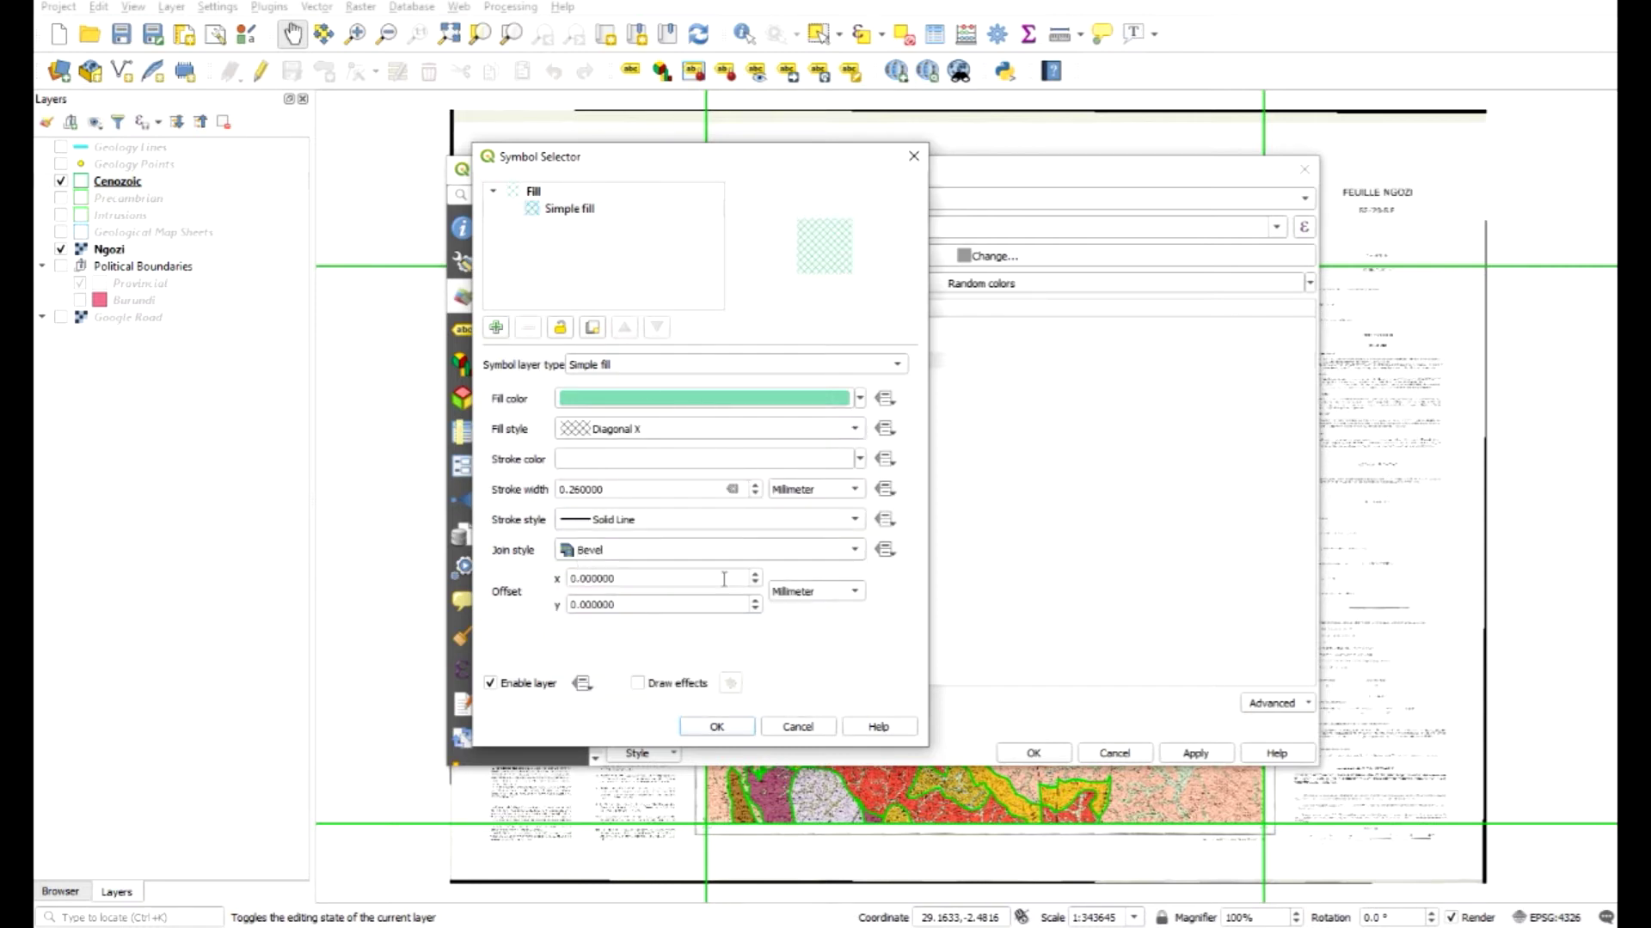
pyautogui.click(708, 728)
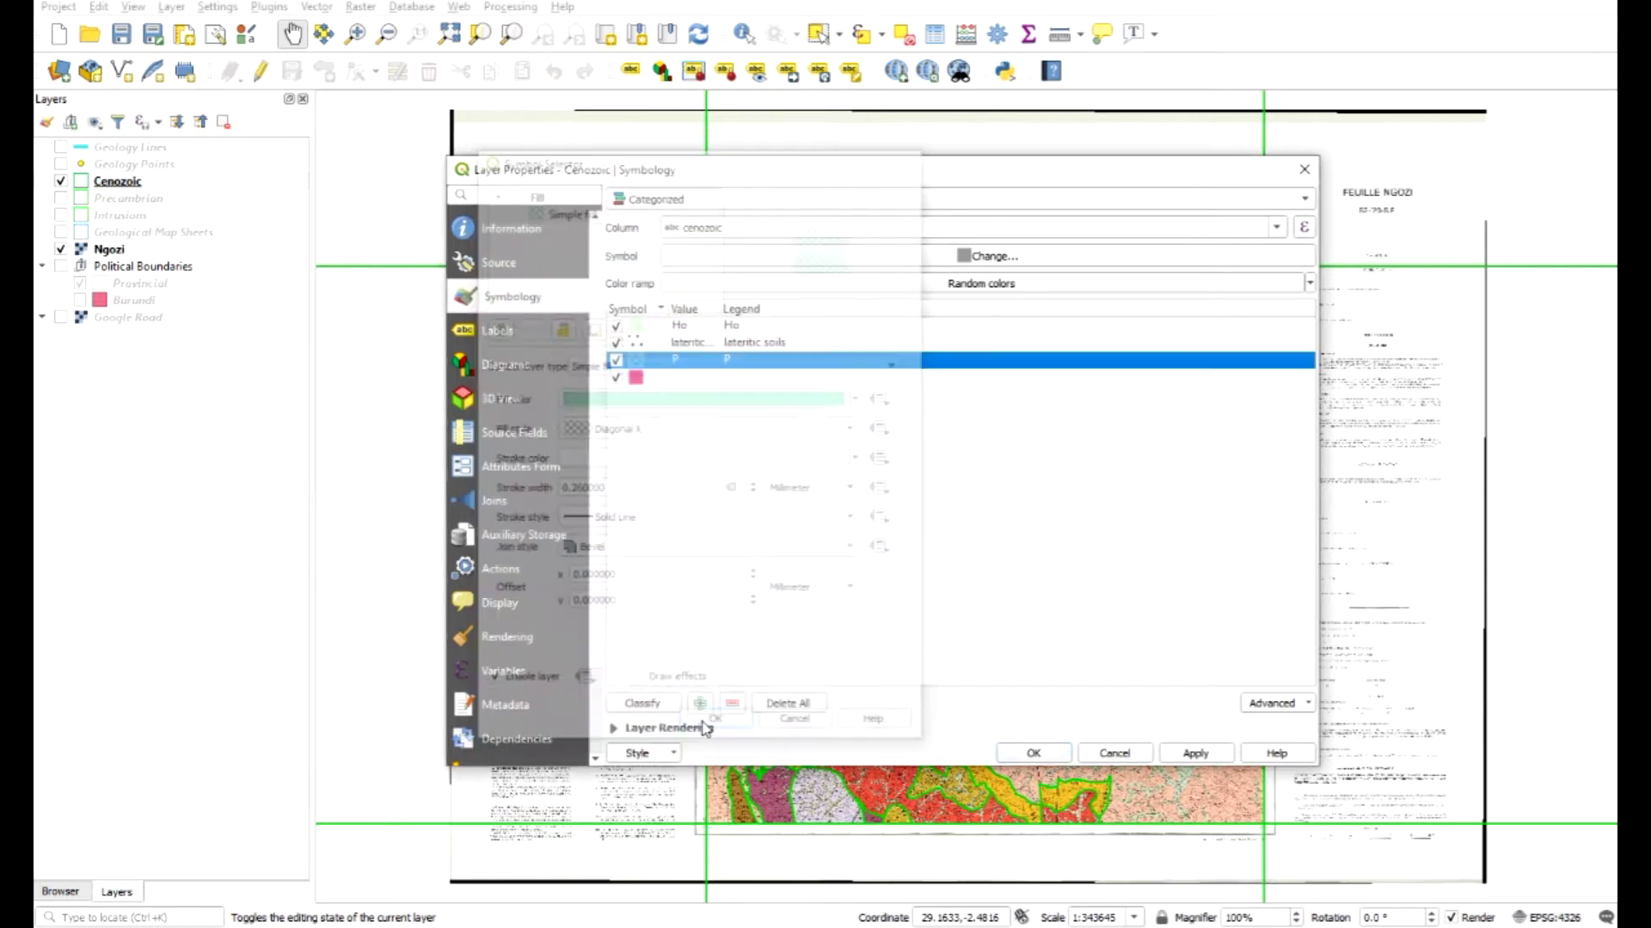
# Step: Delete the empty-value category, apply the Cenozoic symbology and expand the layer's classes in the layer tree
pyautogui.click(640, 378)
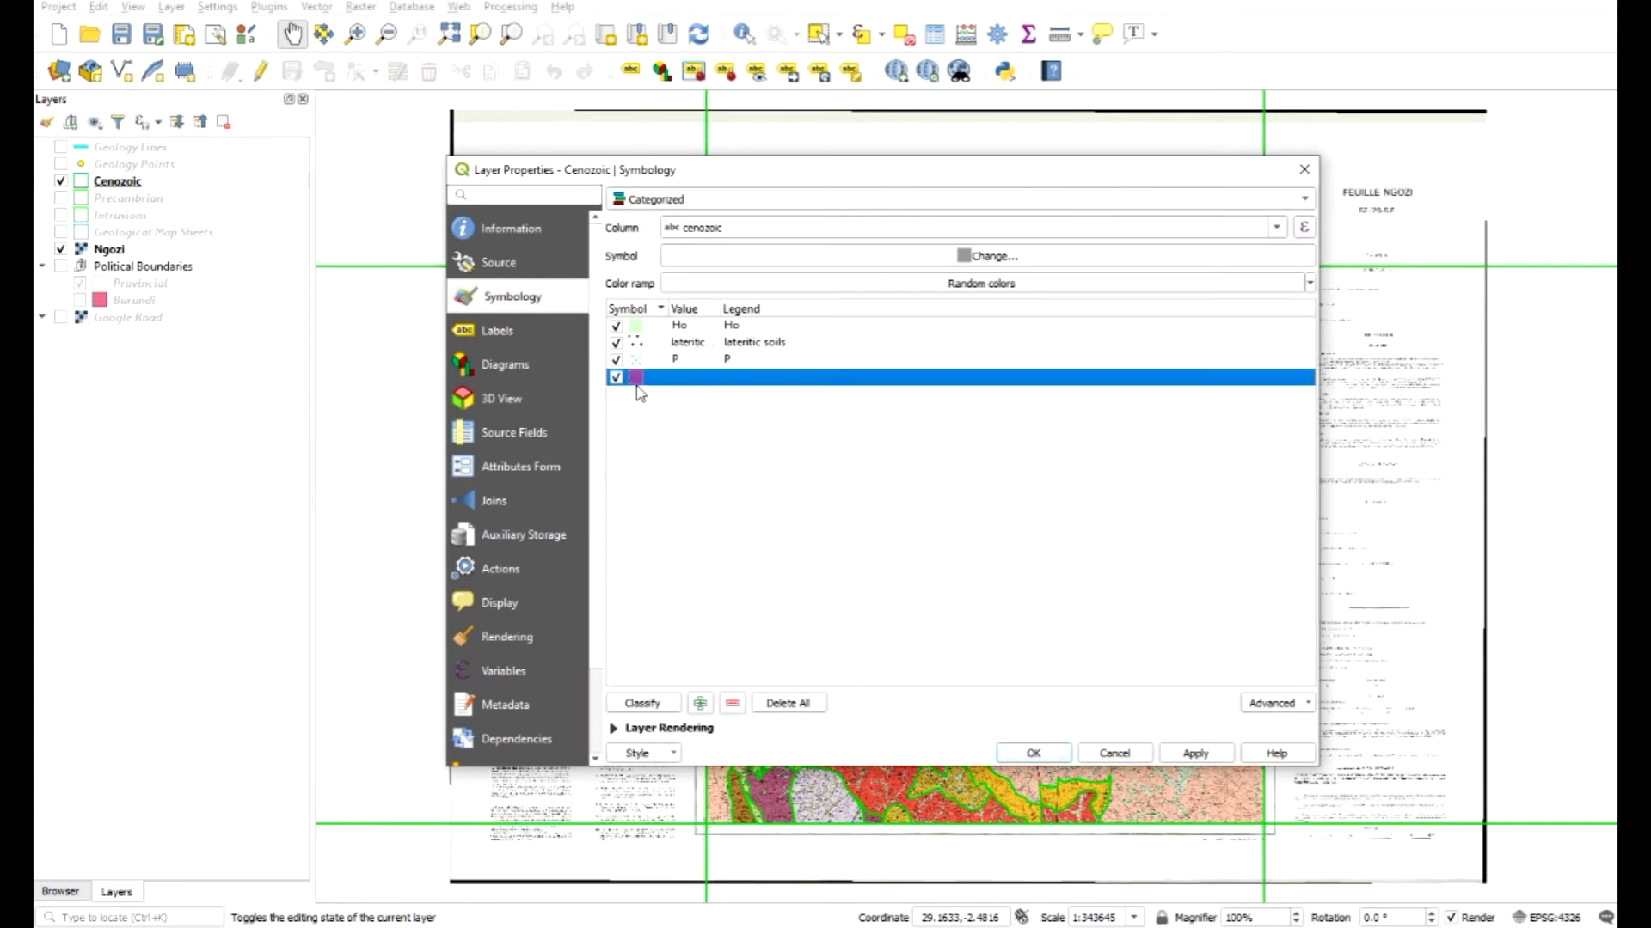
pyautogui.click(733, 705)
pyautogui.click(1033, 754)
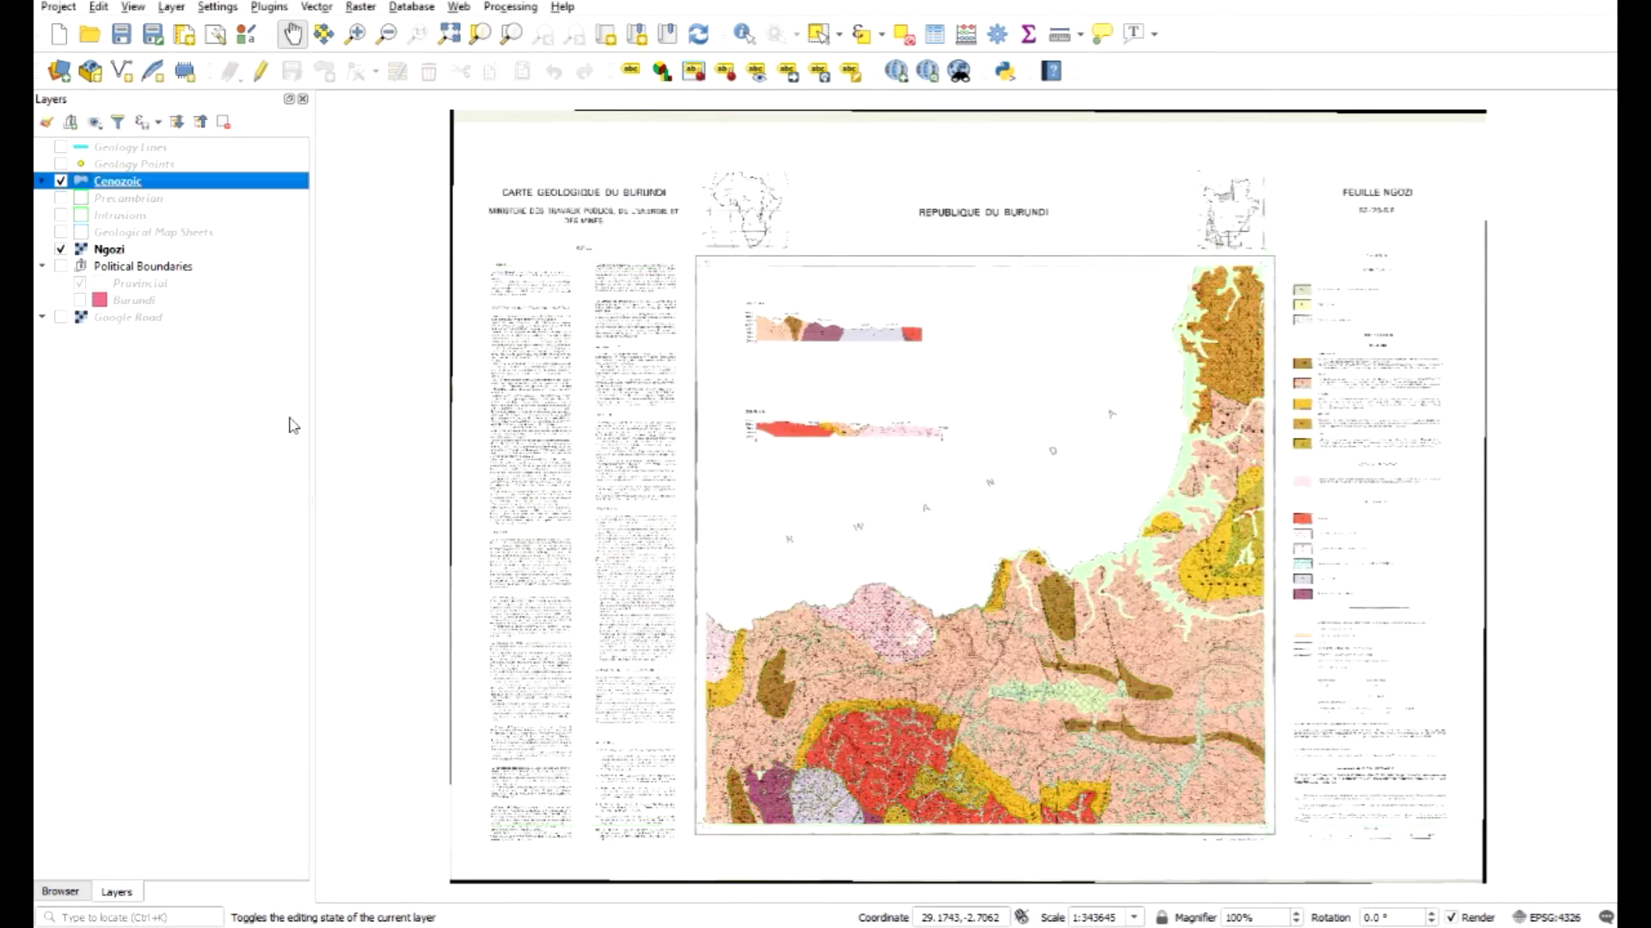
pyautogui.click(42, 181)
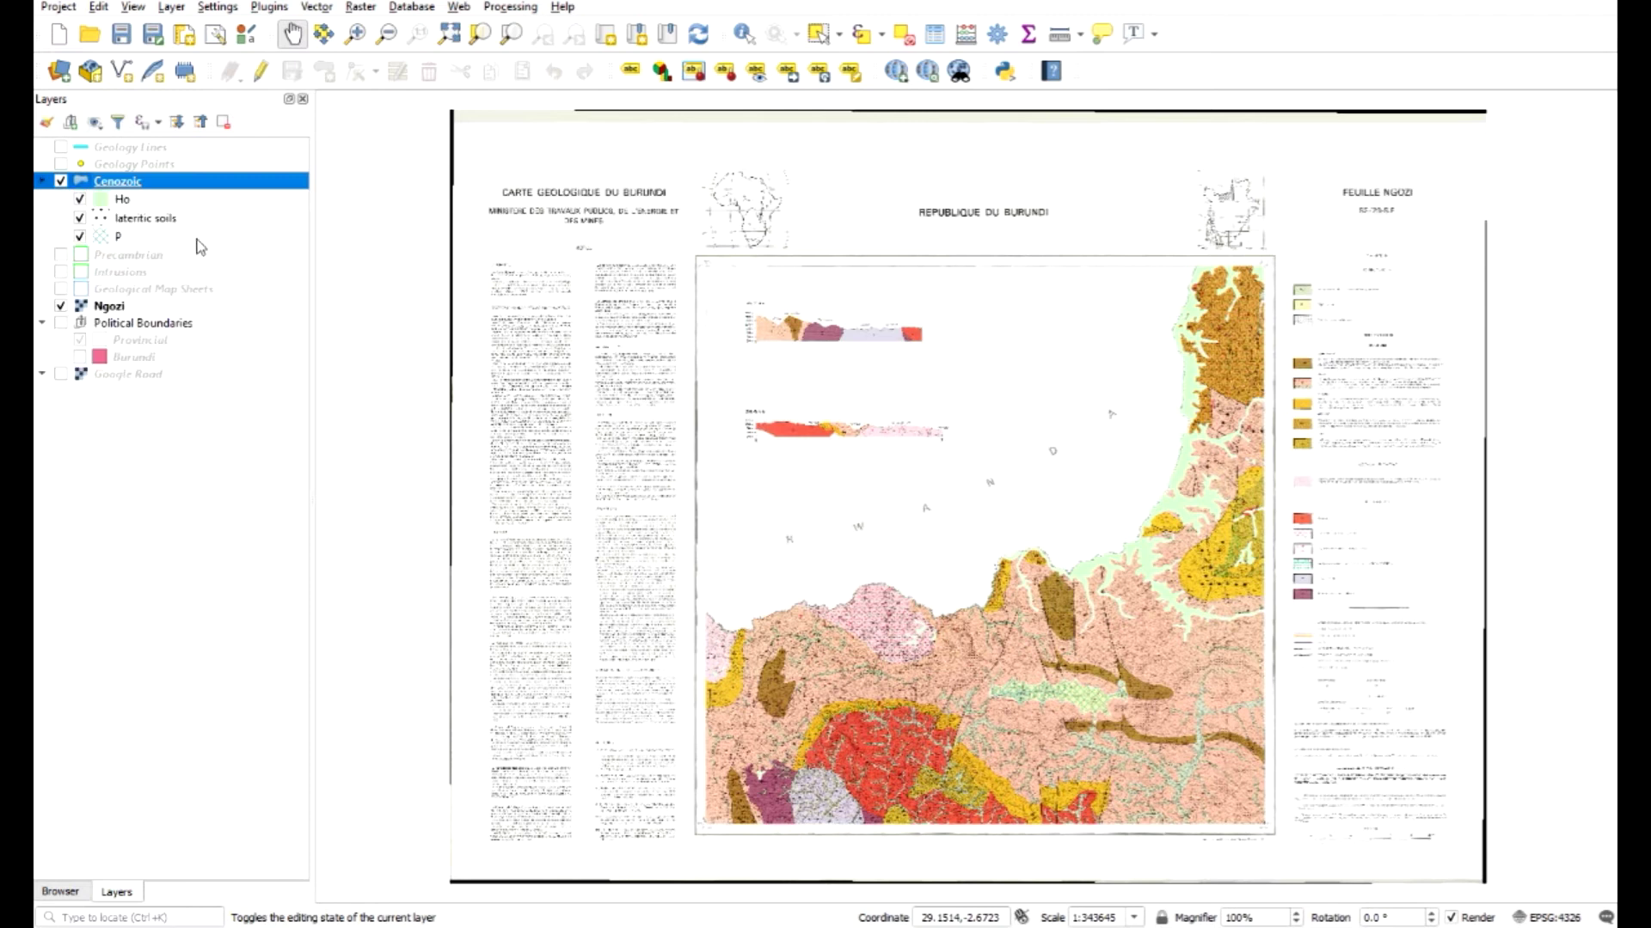
# Step: Check the Precambrian layer's attribute table and turn on the layer's visibility
pyautogui.click(146, 257)
pyautogui.rightClick(160, 260)
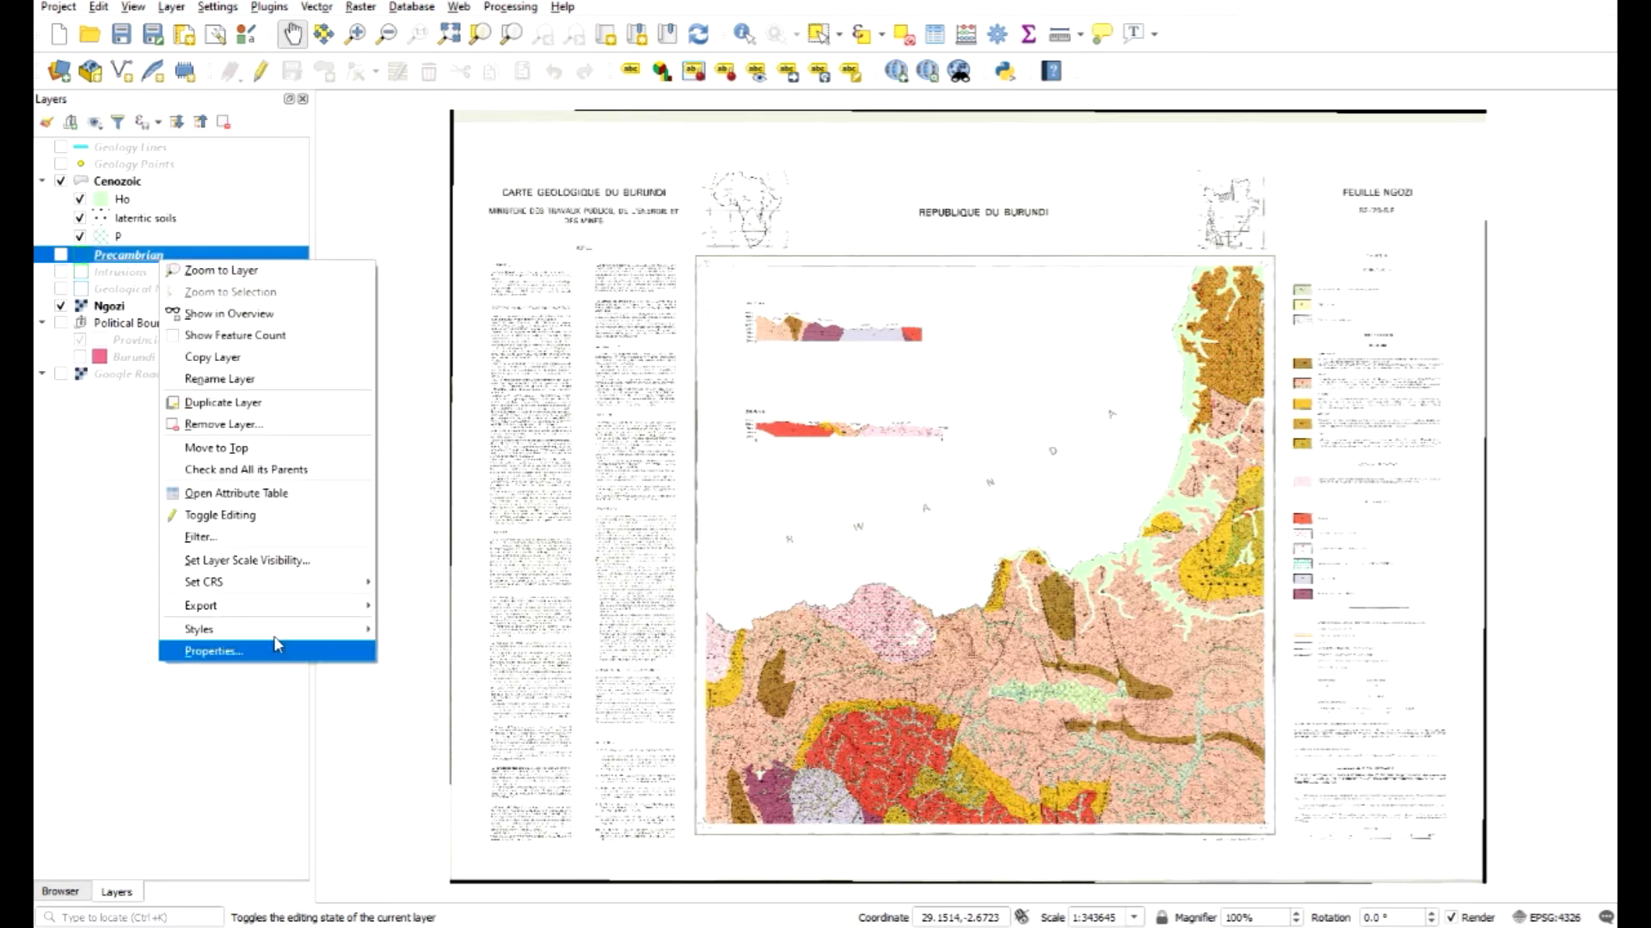
pyautogui.click(236, 494)
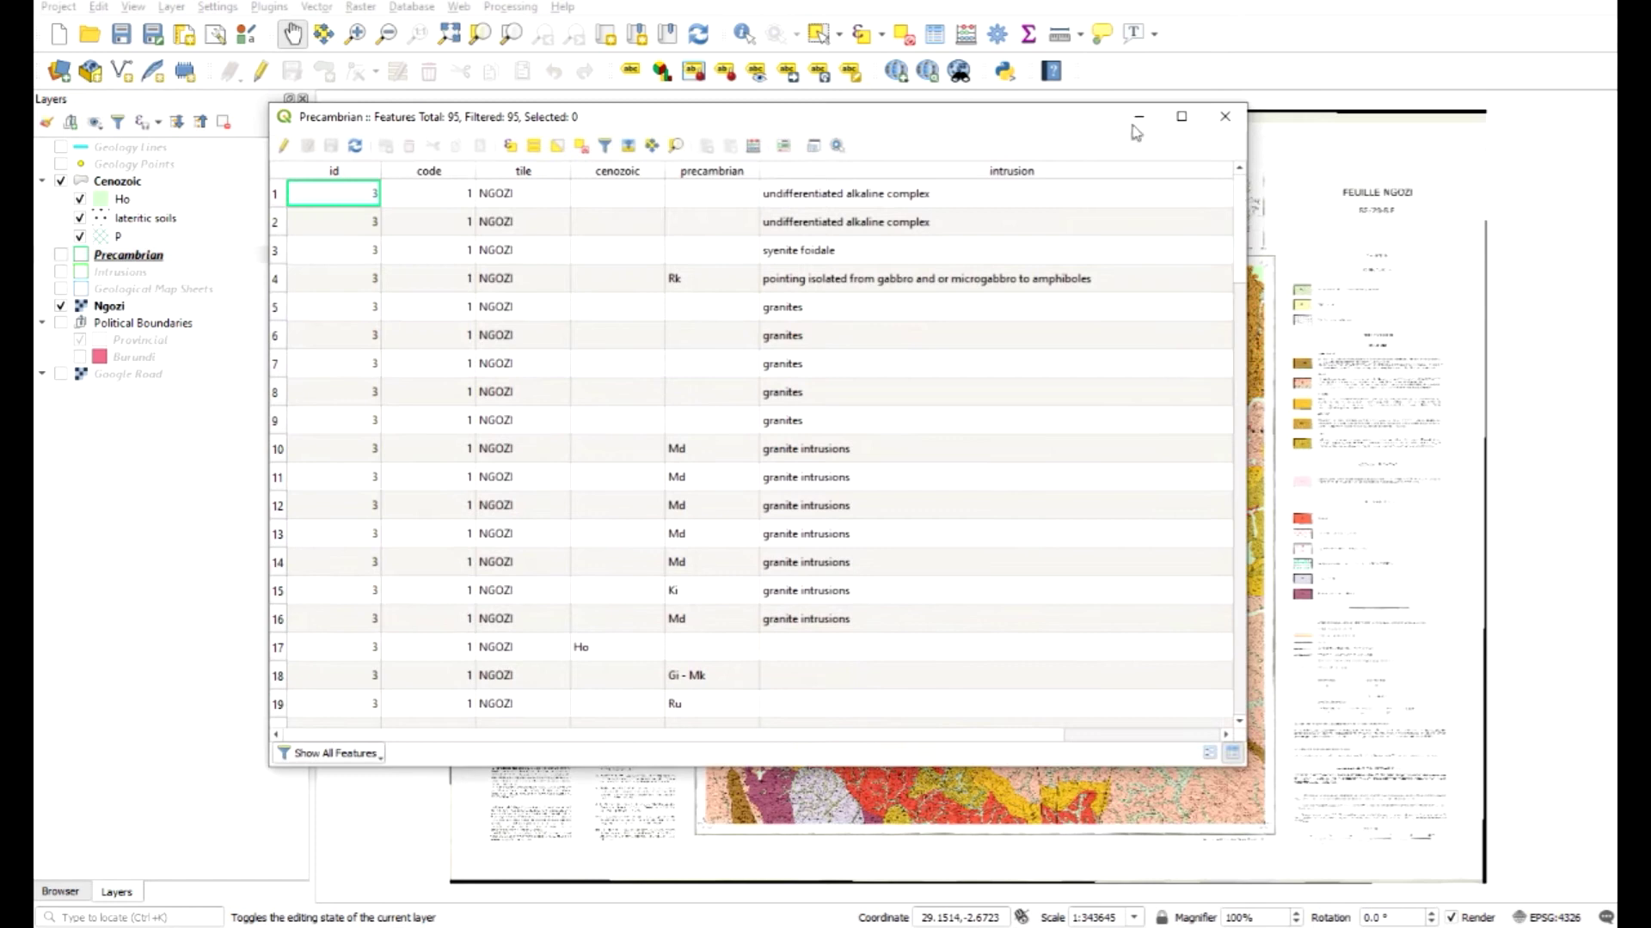
pyautogui.click(1225, 116)
pyautogui.click(61, 255)
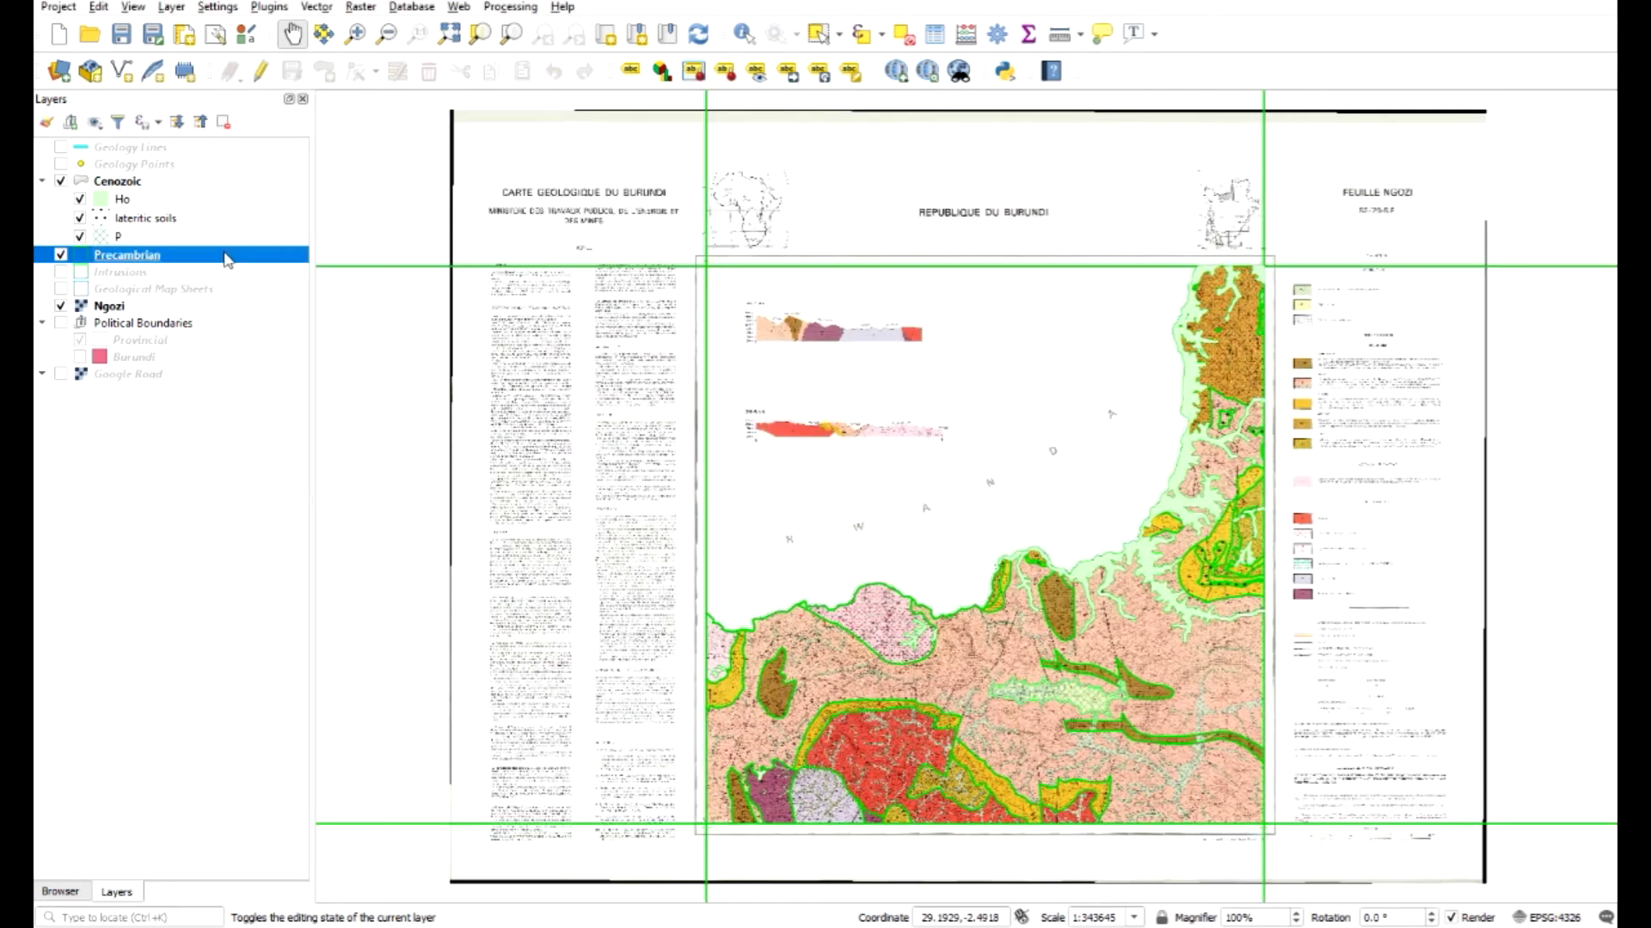
# Step: Set the Precambrian layer's symbology to Categorized using the precambrian column
pyautogui.rightClick(209, 261)
pyautogui.click(335, 645)
pyautogui.click(896, 198)
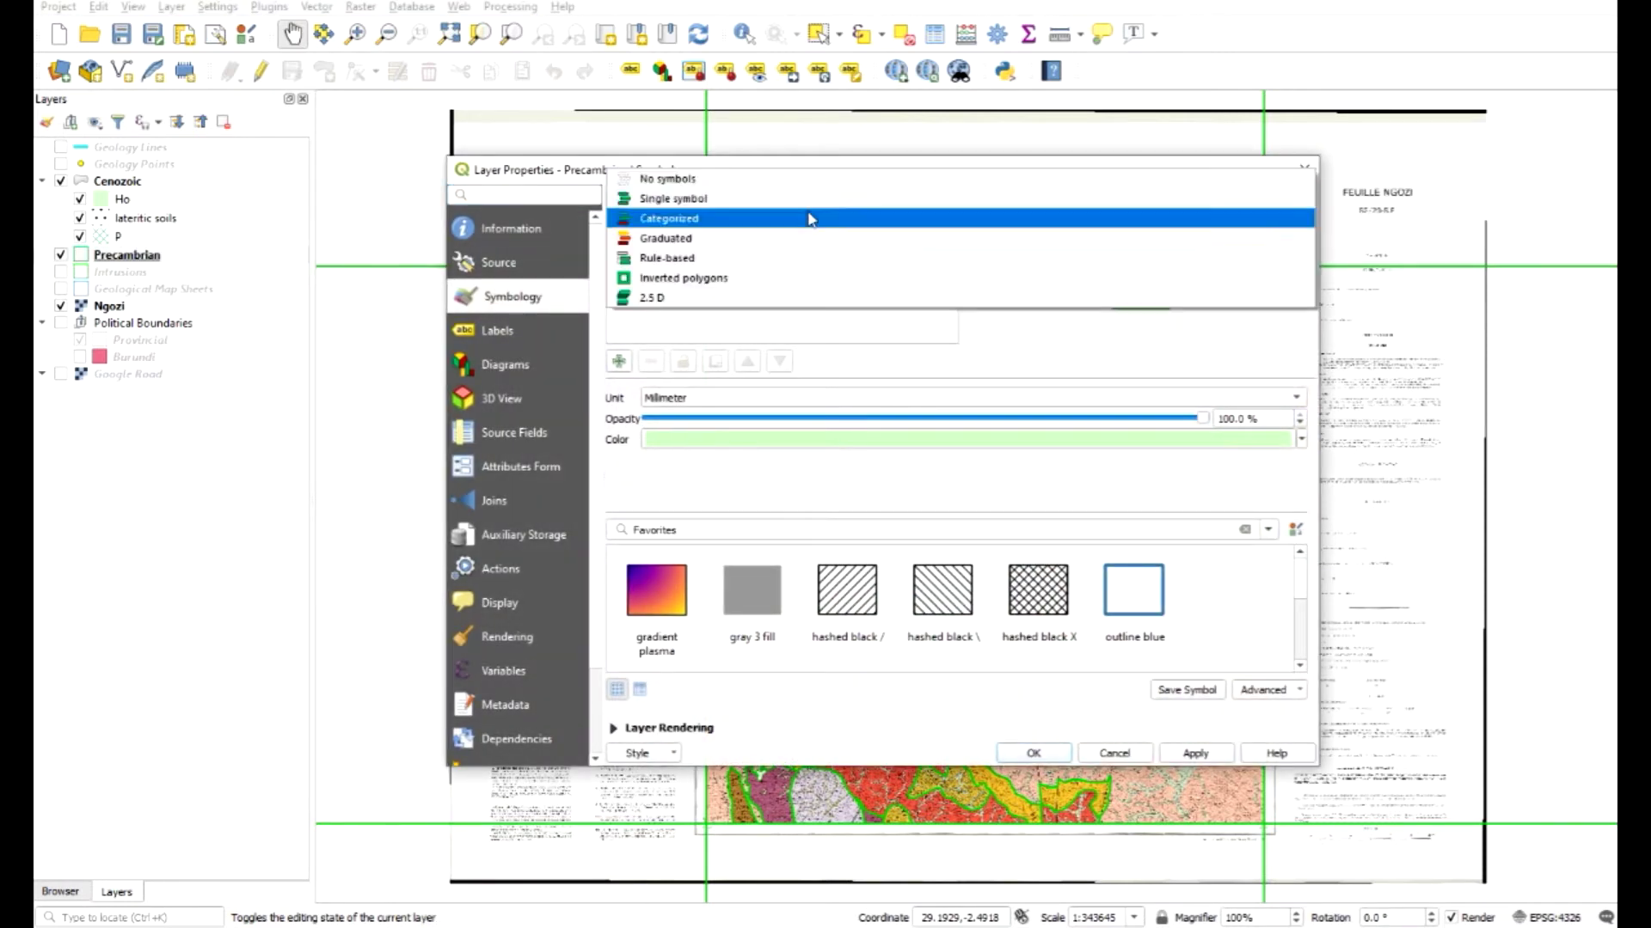
pyautogui.click(811, 218)
pyautogui.click(1277, 227)
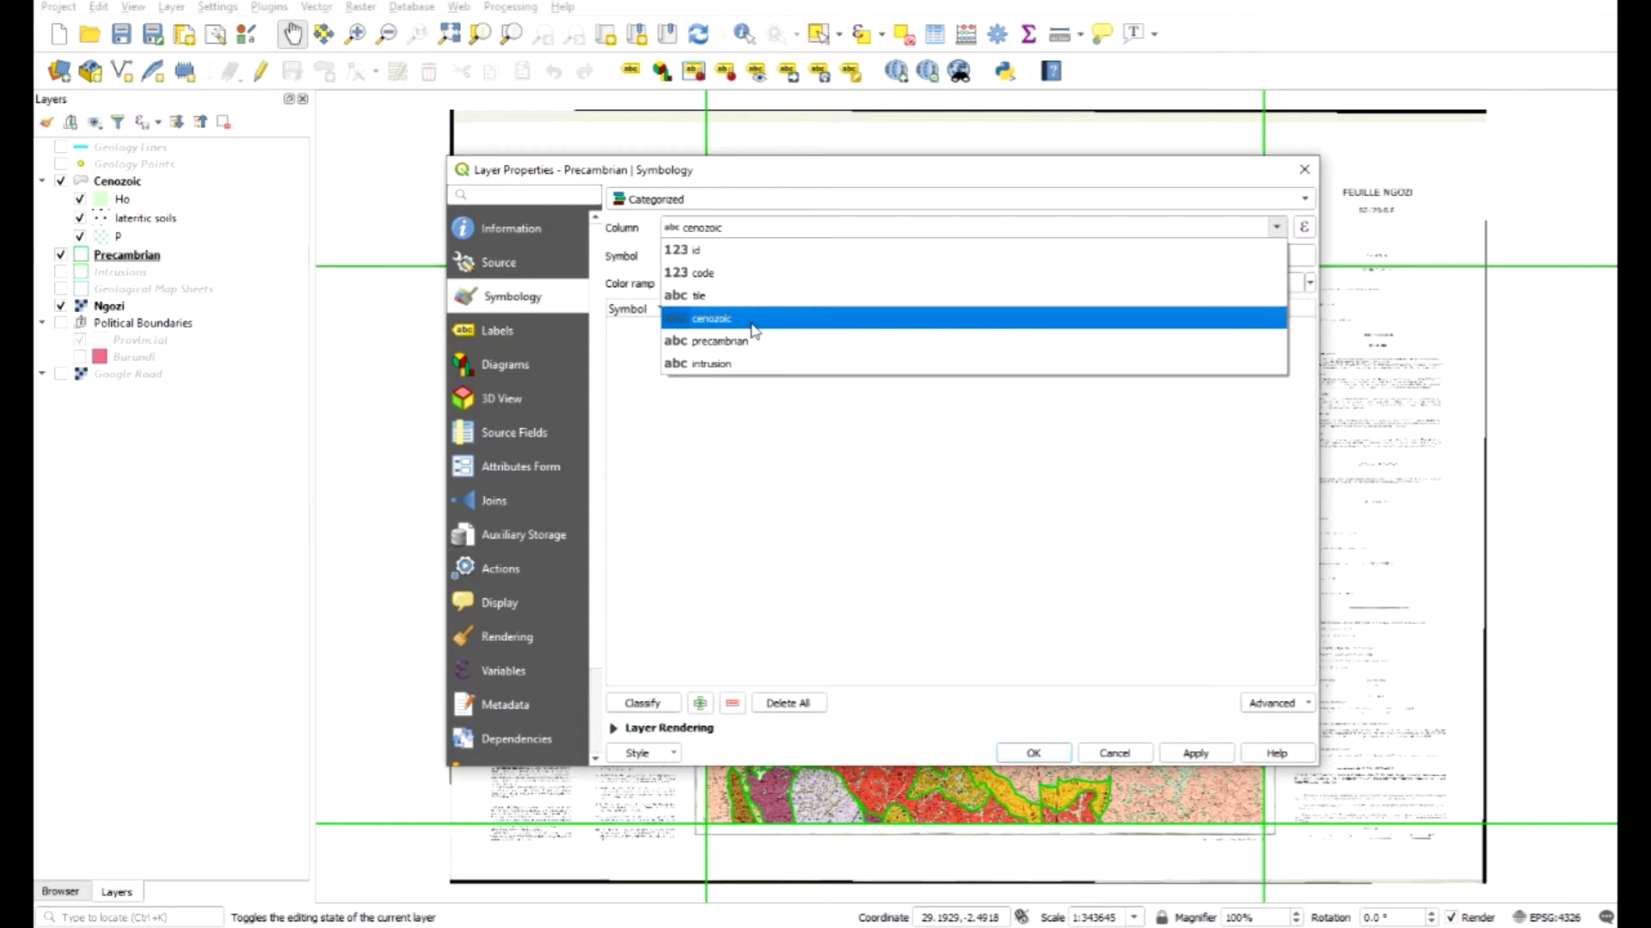
pyautogui.click(757, 344)
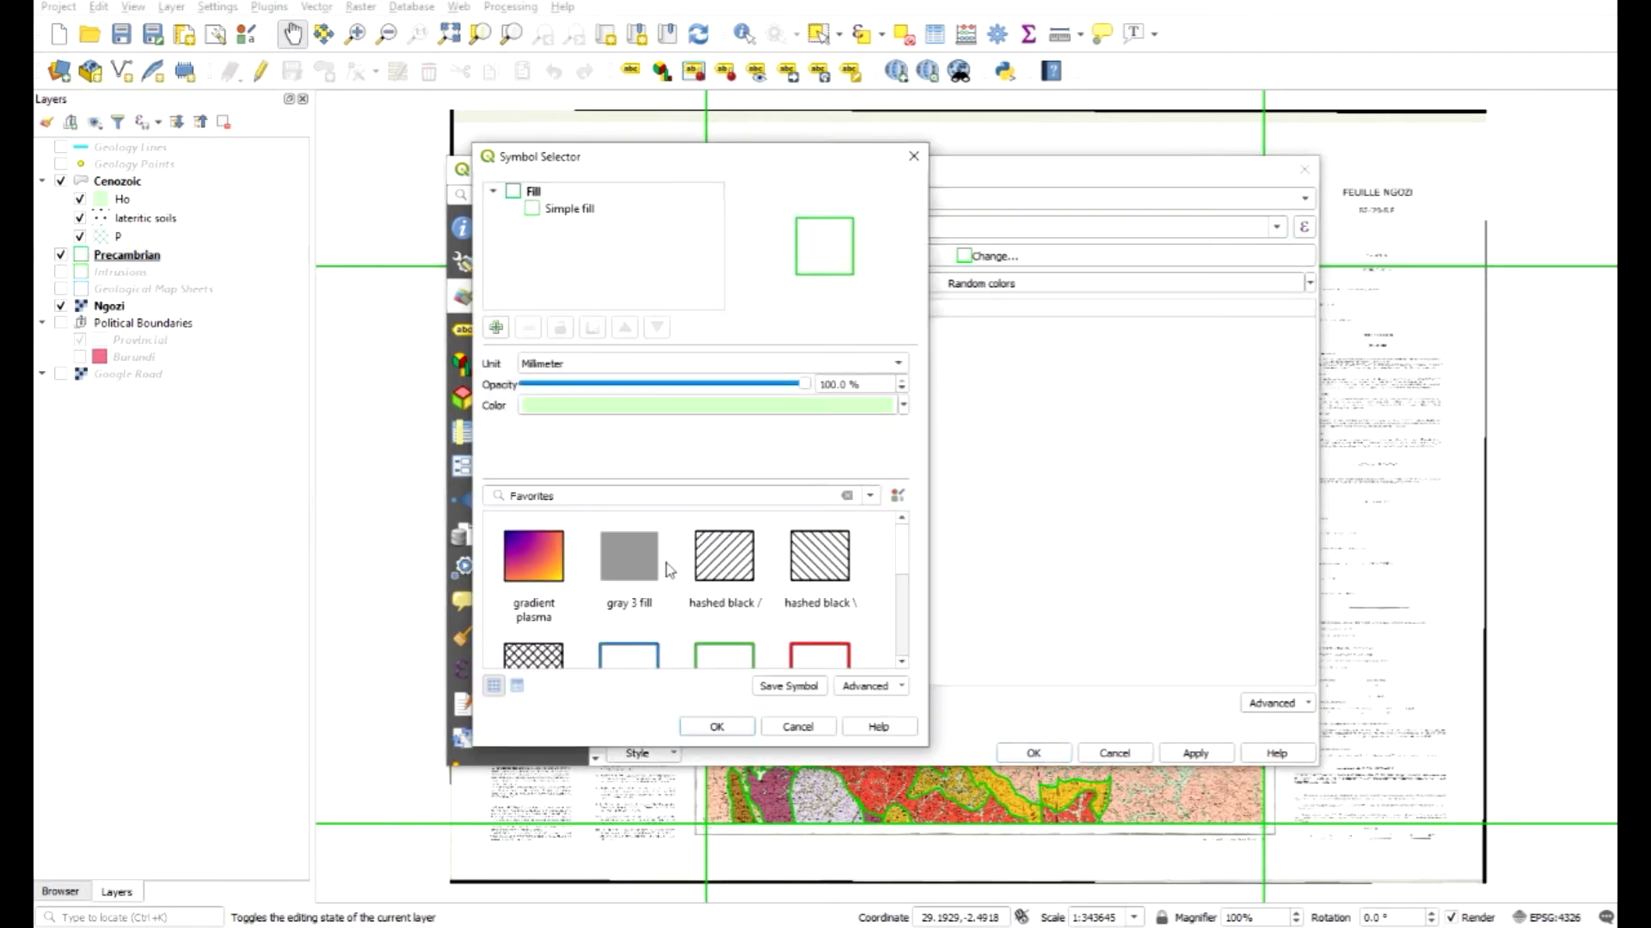
# Step: Change the Precambrian base symbol to the gray 3 fill and classify the column's values
pyautogui.click(667, 565)
pyautogui.click(715, 722)
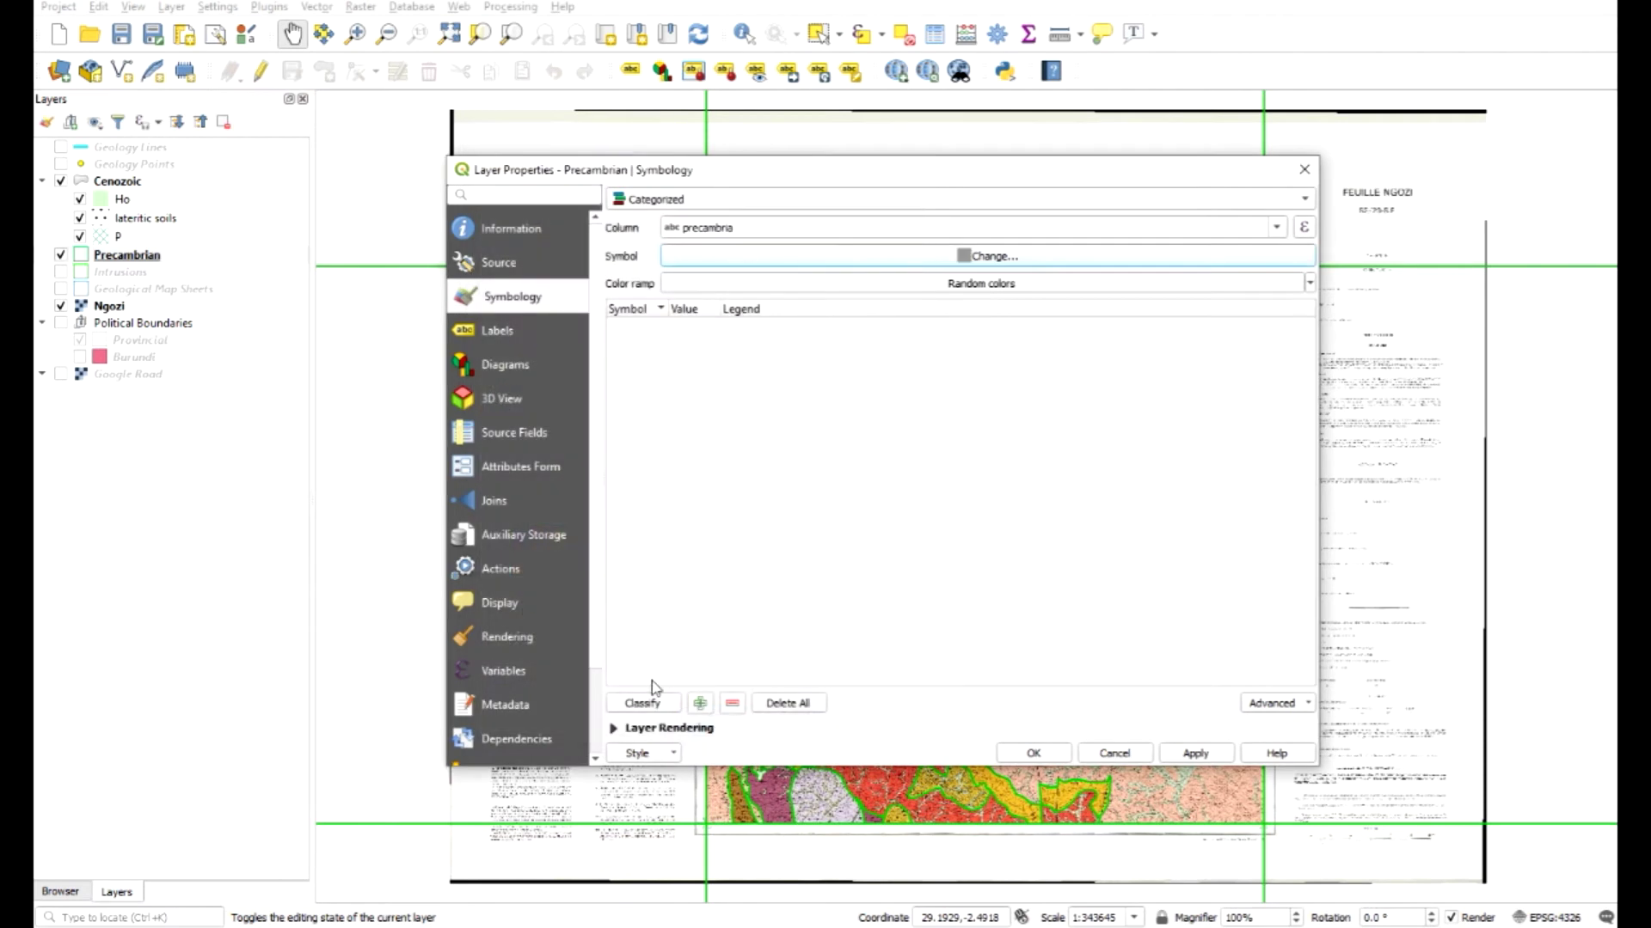
pyautogui.click(640, 705)
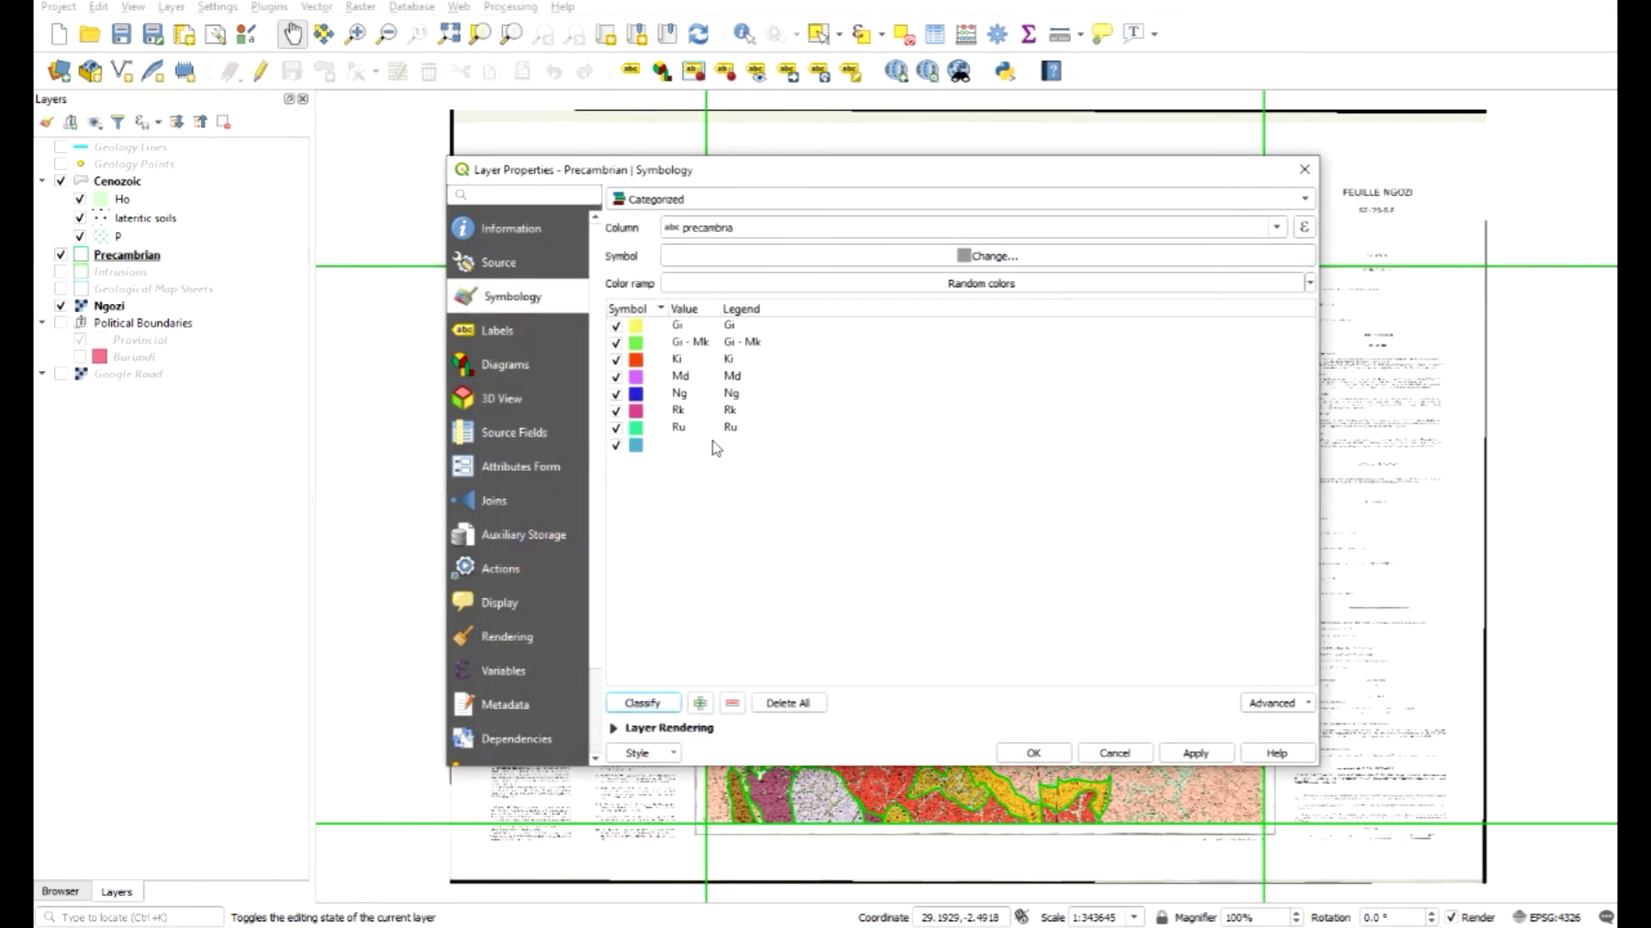
# Step: Delete the empty-value category from the Precambrian classes and widen the Symbol column
pyautogui.click(655, 447)
pyautogui.click(733, 703)
pyautogui.moveTo(668, 308); pyautogui.dragTo(720, 308)
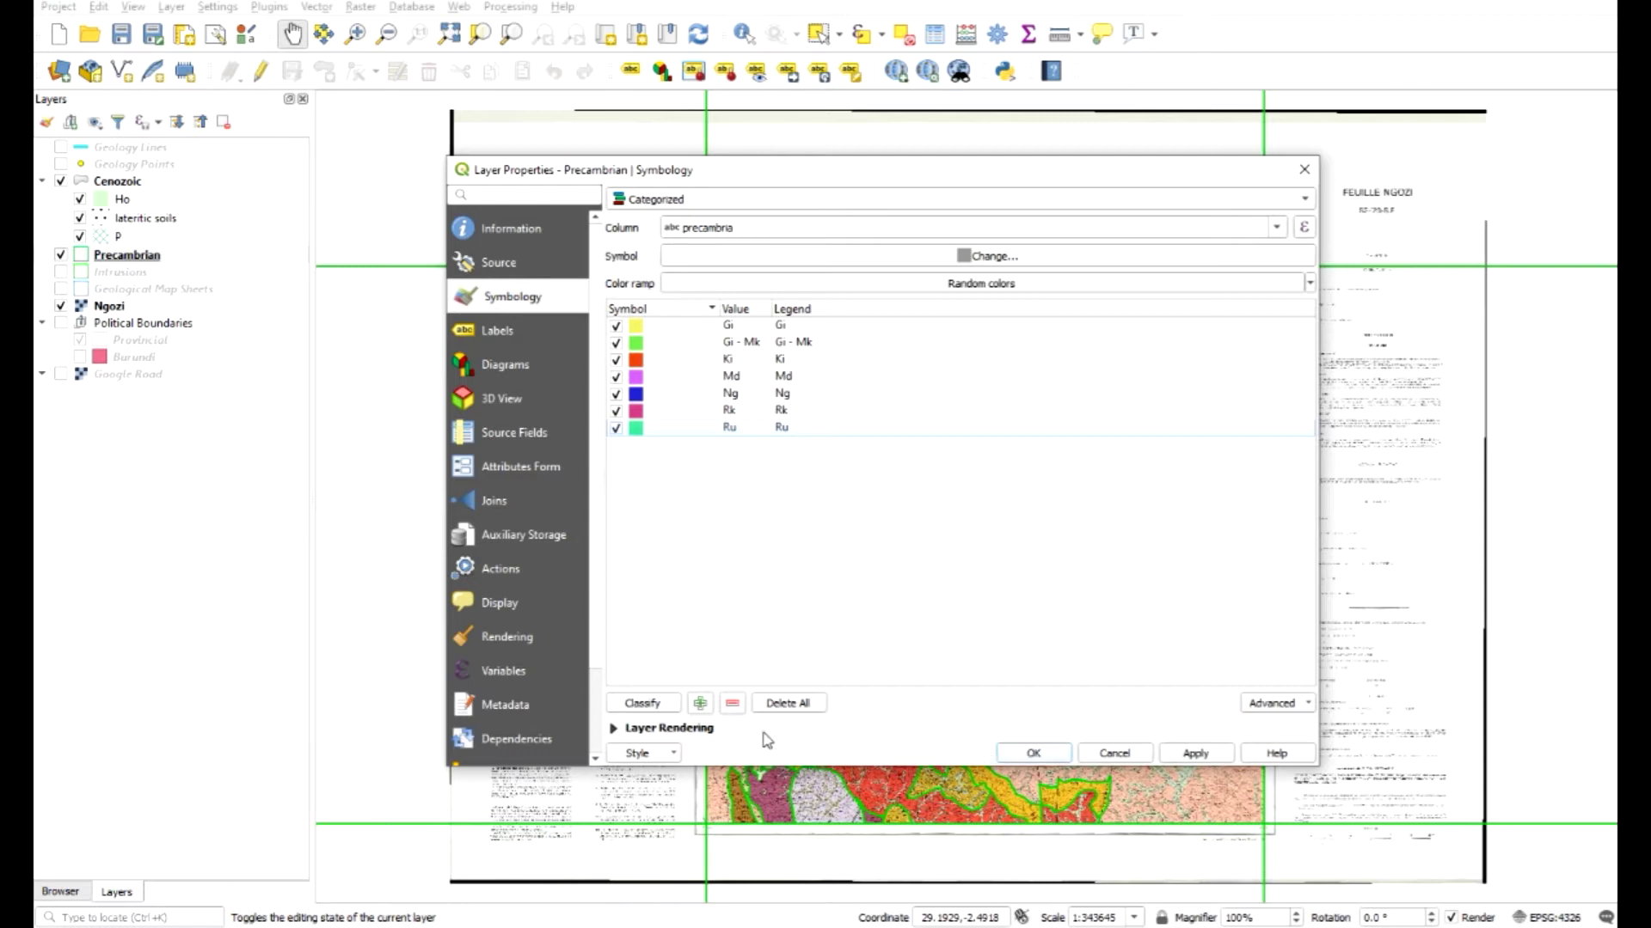
pyautogui.click(676, 753)
pyautogui.click(750, 754)
pyautogui.click(614, 730)
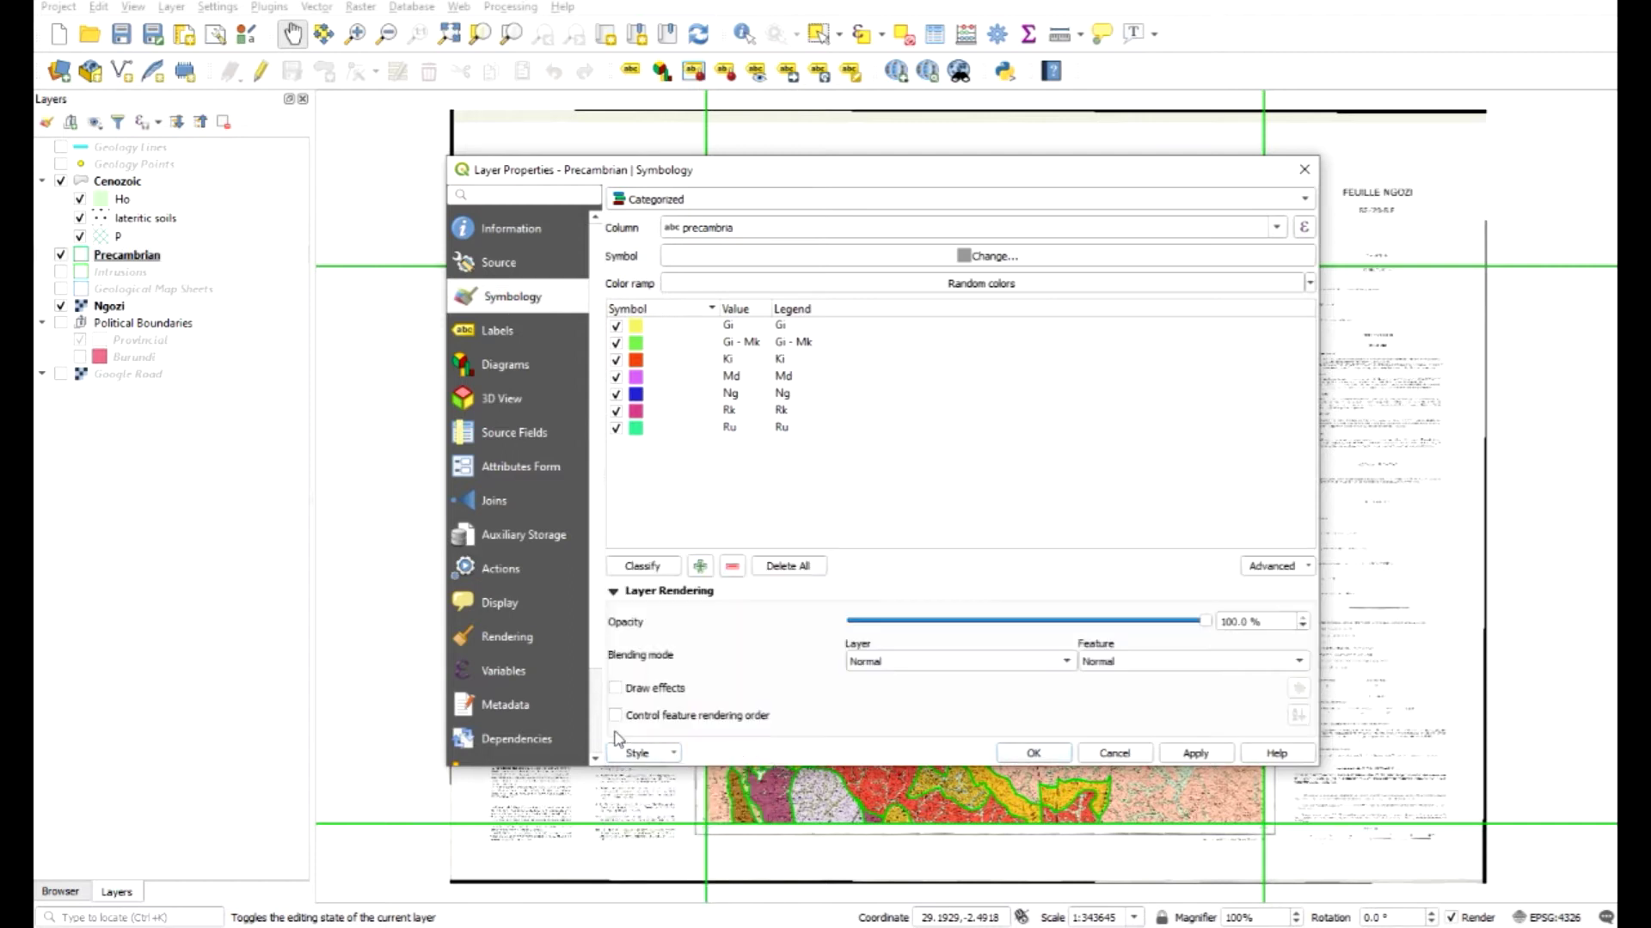
pyautogui.click(670, 755)
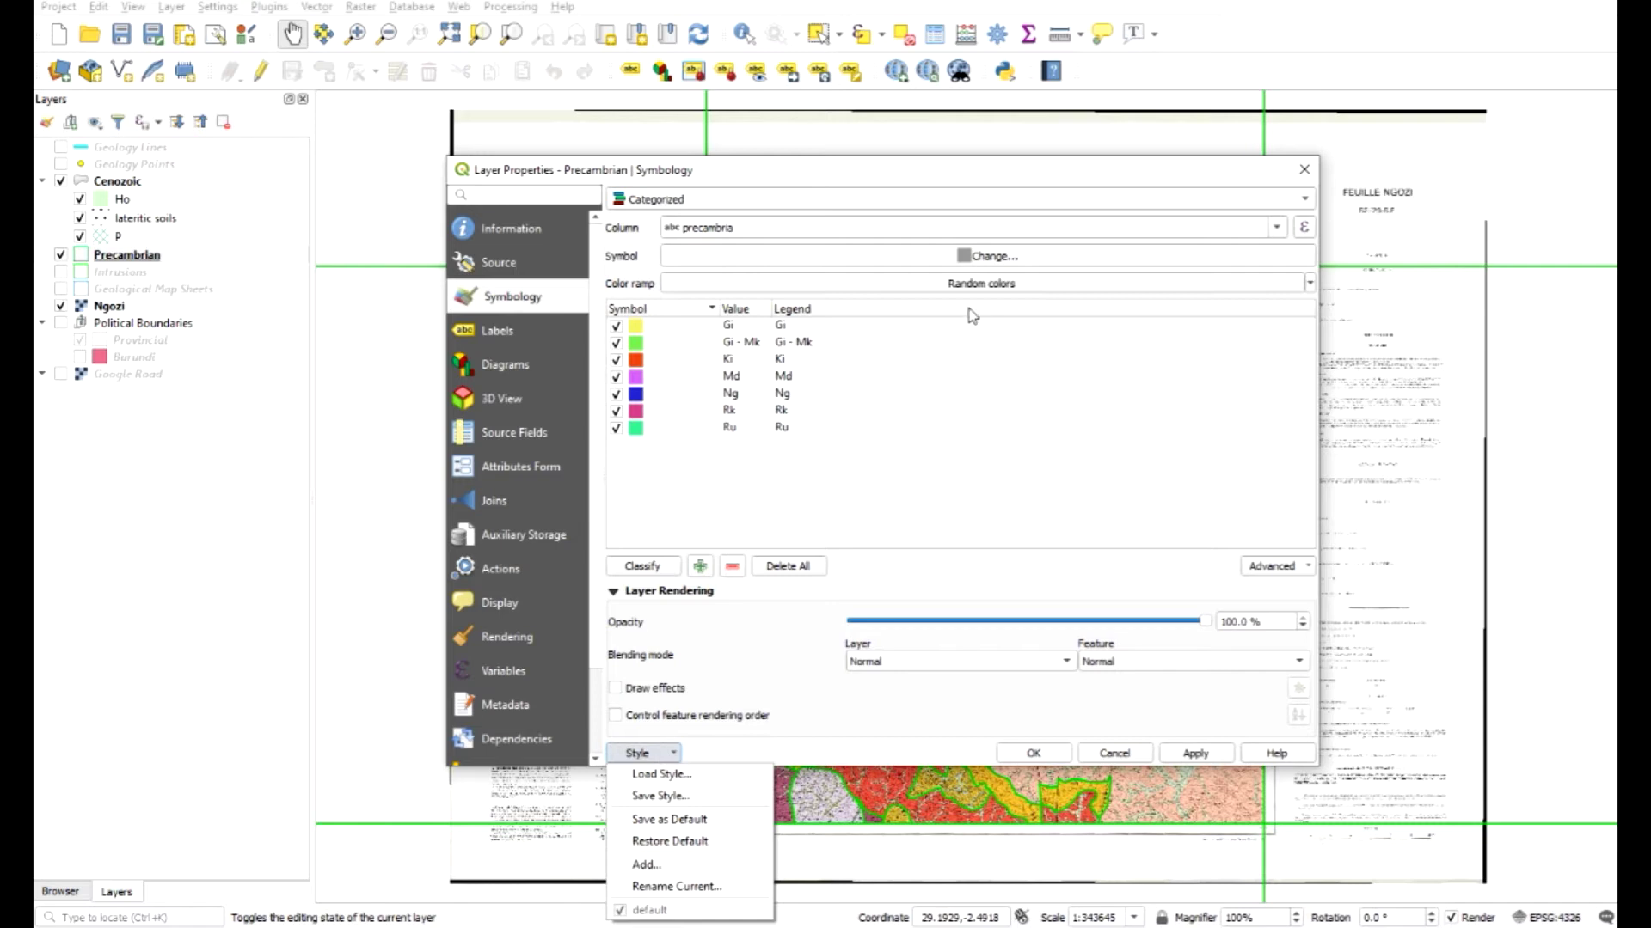
# Step: Apply the Precambrian classes to the map and change the Ng category's fill colour to a pale yellow
pyautogui.click(1034, 753)
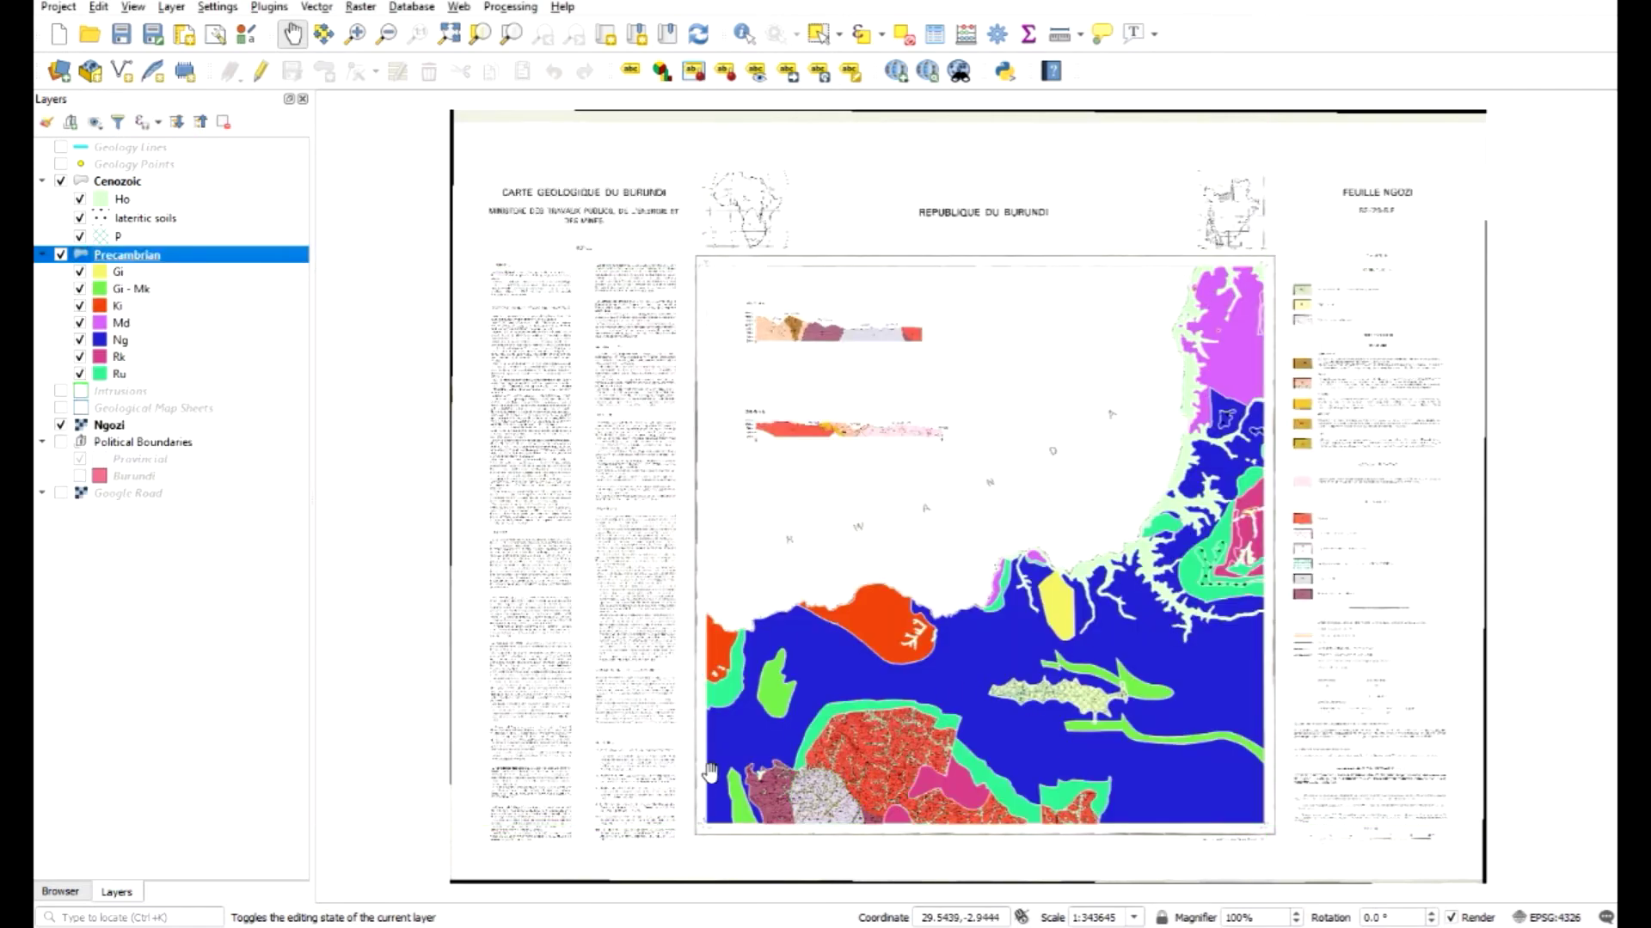
pyautogui.rightClick(157, 254)
pyautogui.click(229, 623)
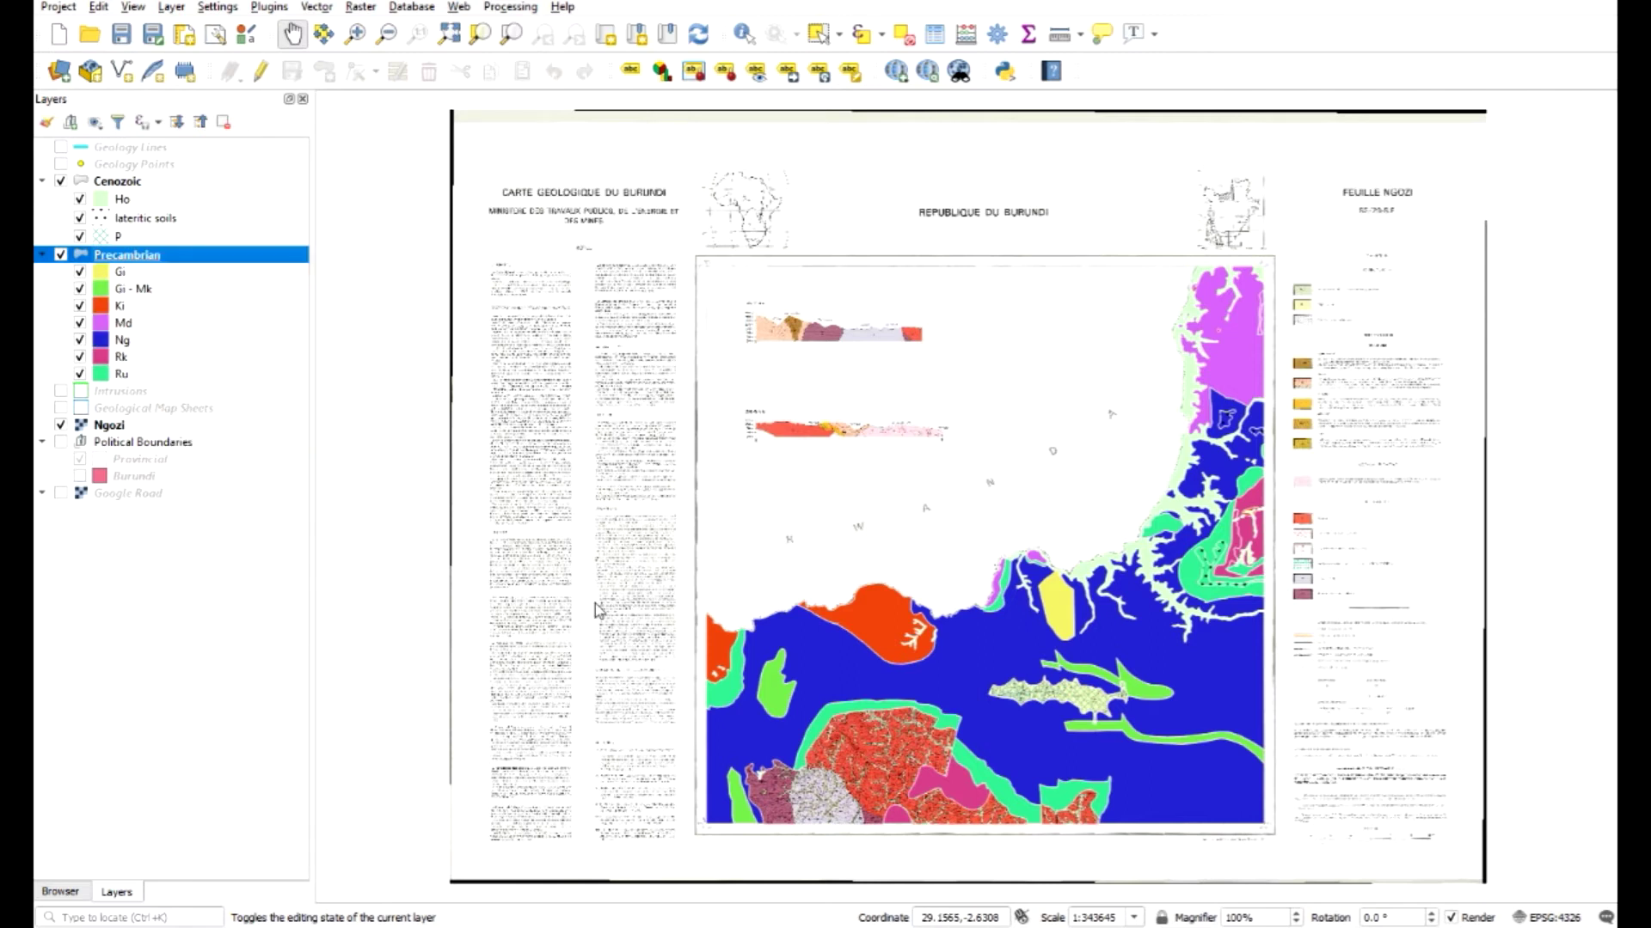
pyautogui.doubleClick(638, 398)
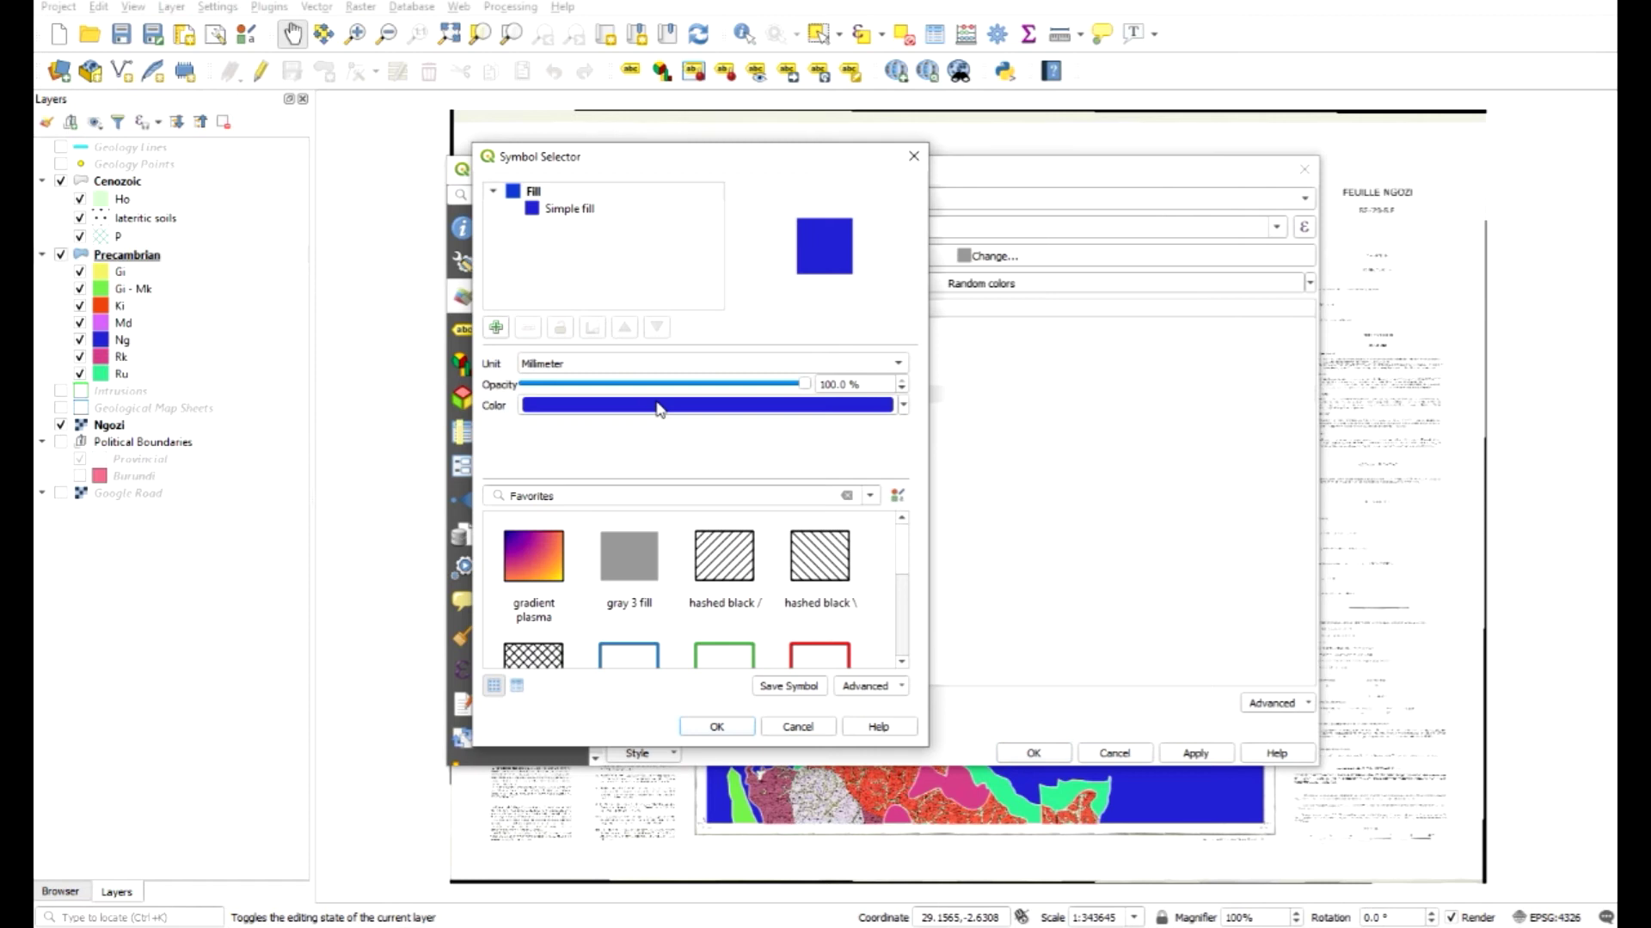
pyautogui.click(658, 405)
pyautogui.click(969, 413)
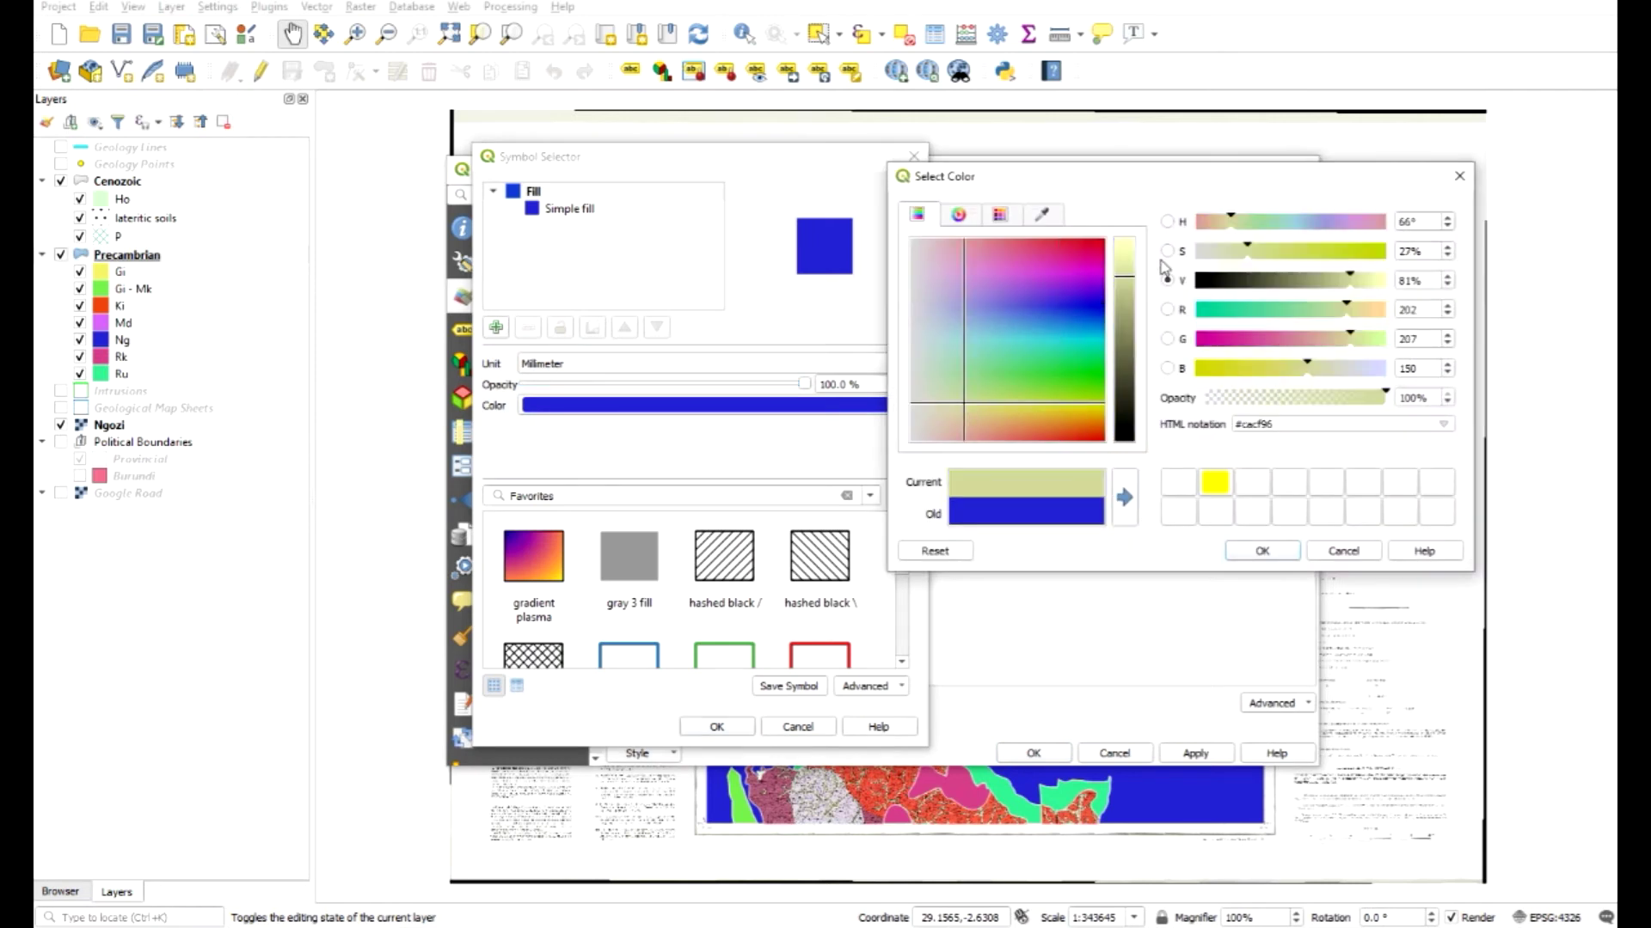
pyautogui.click(1127, 247)
pyautogui.click(1264, 551)
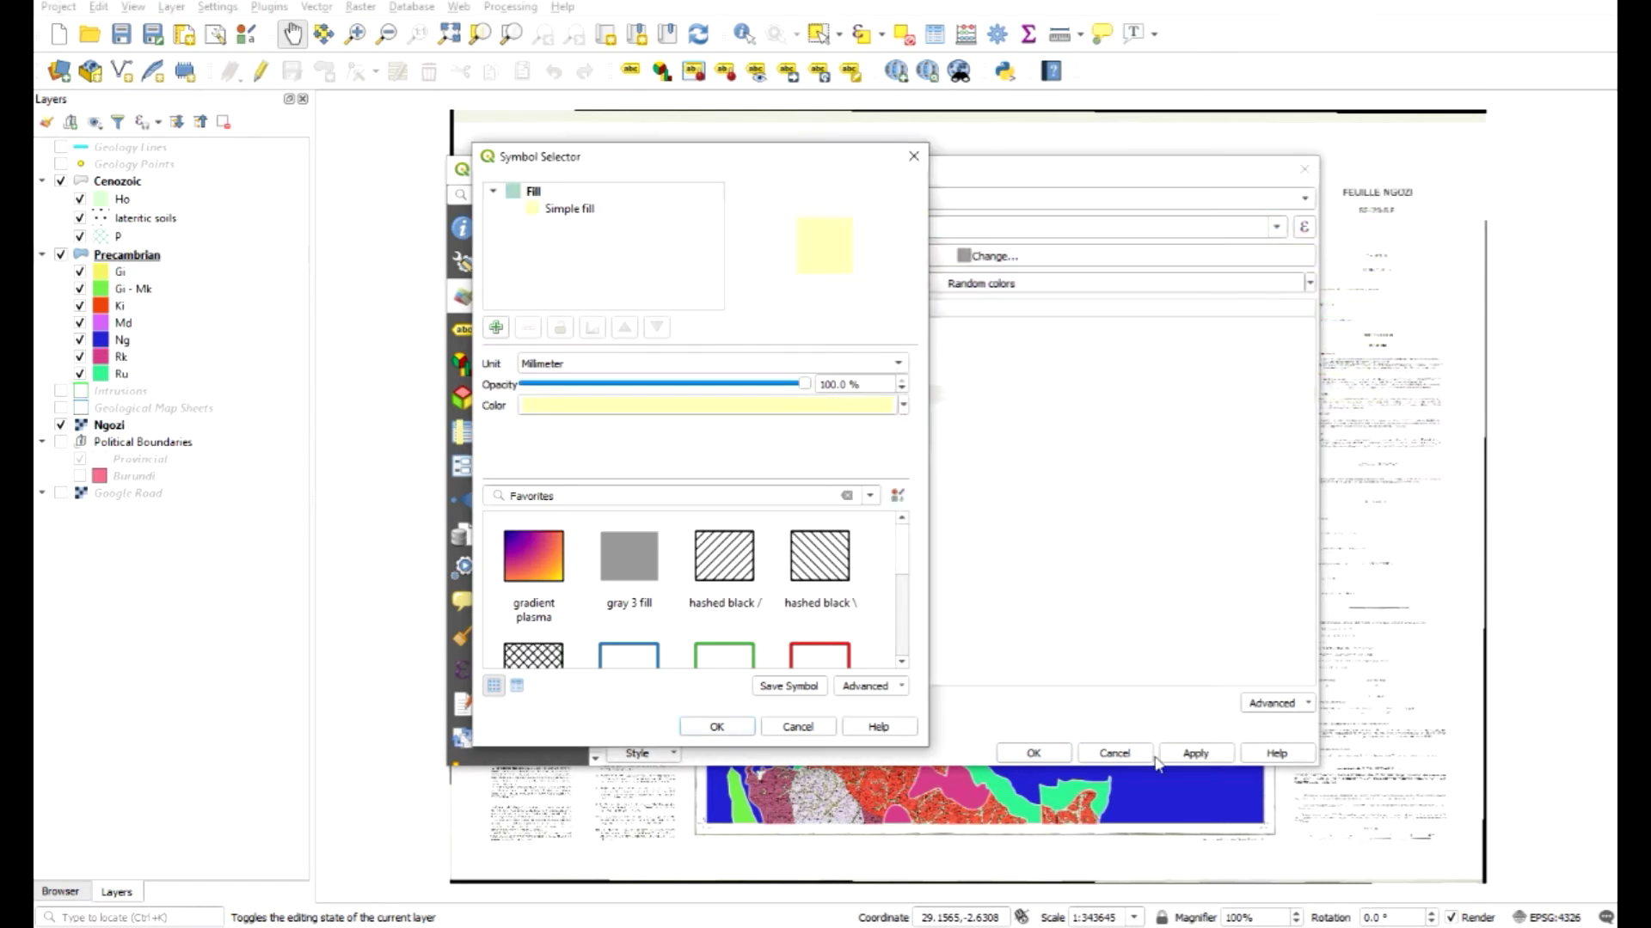
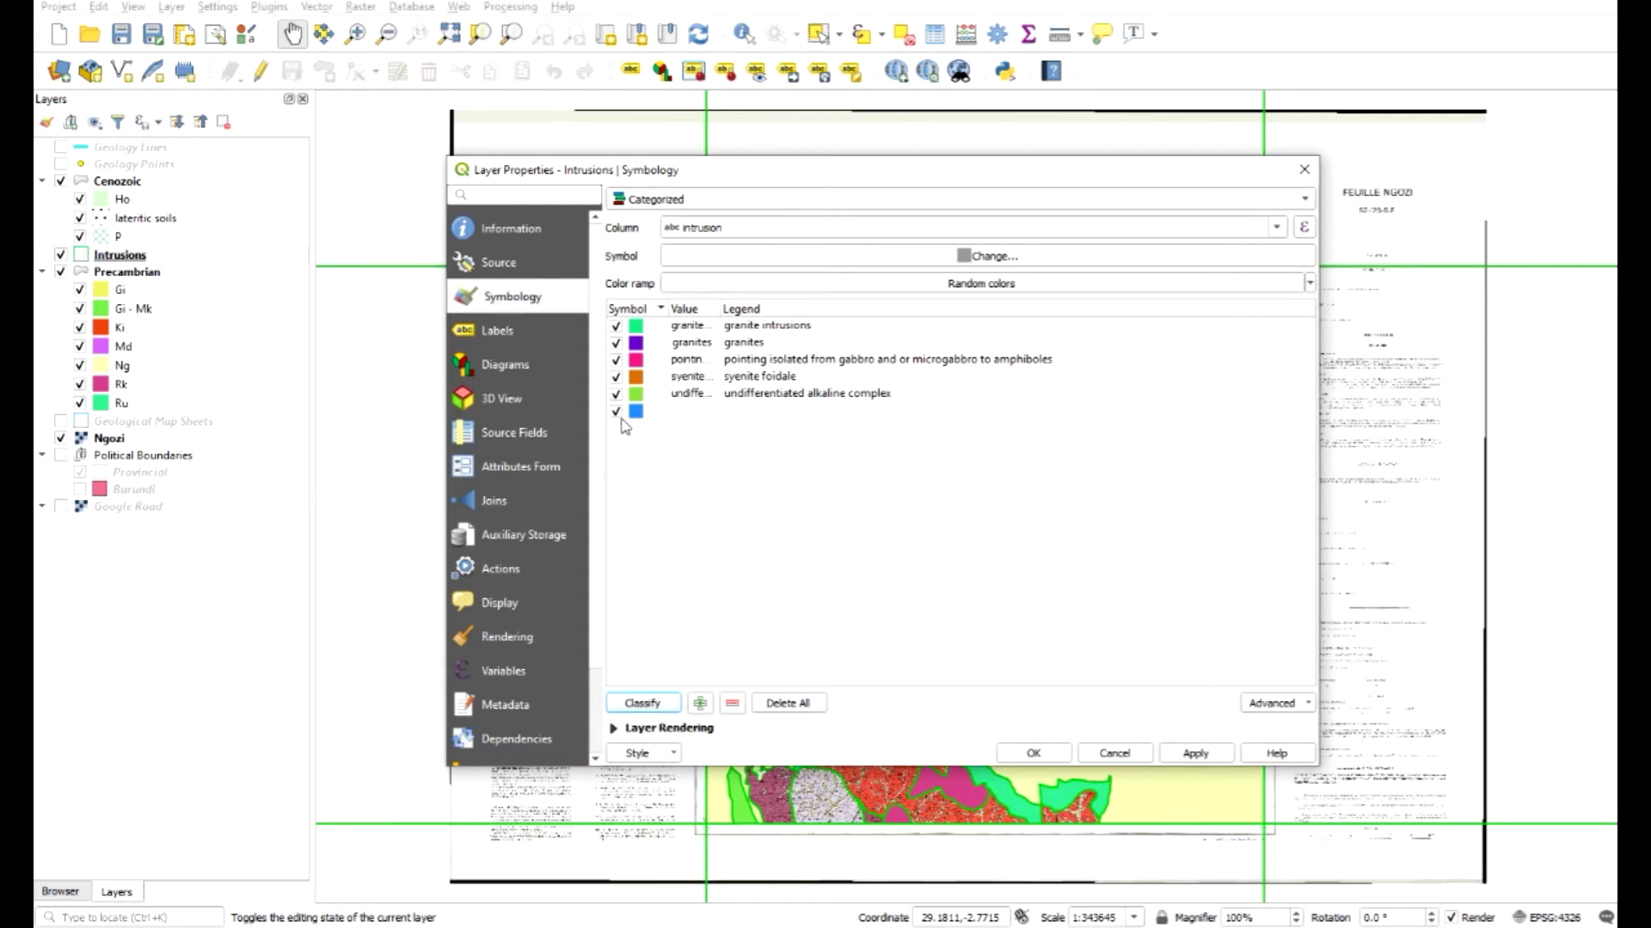
# Step: Delete the empty-value category from the Intrusions classes, then recolour all remaining classes dark purple and apply the style
pyautogui.click(733, 704)
pyautogui.click(650, 329)
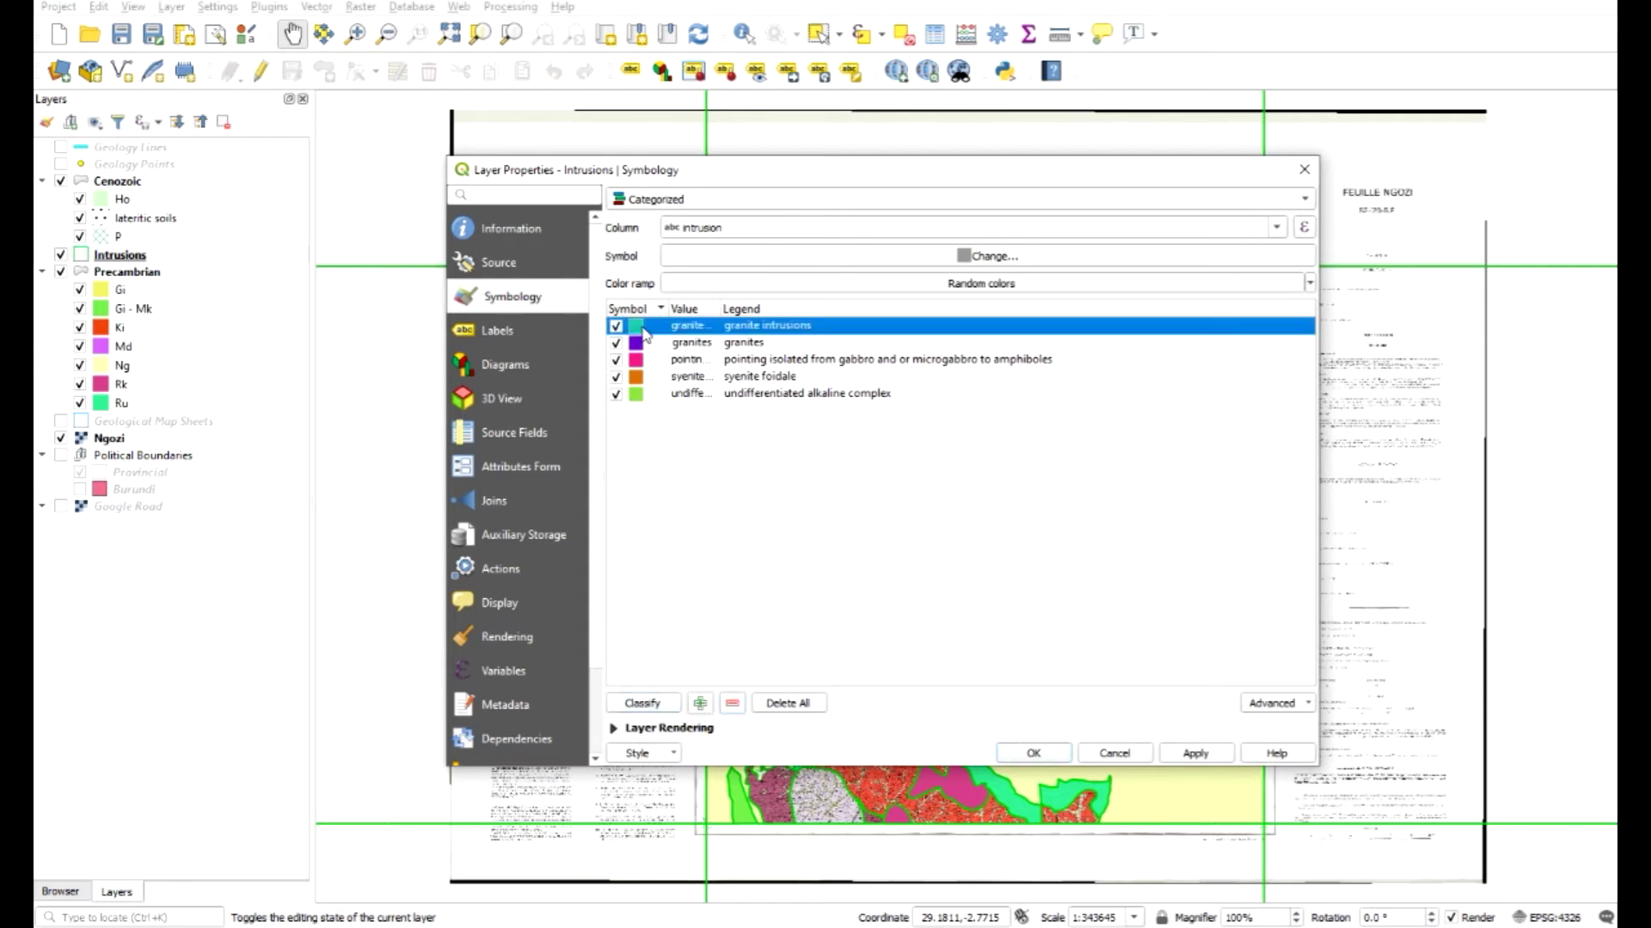
pyautogui.keyDown('shift'); pyautogui.click(650, 397); pyautogui.keyUp('shift')
pyautogui.rightClick(738, 402)
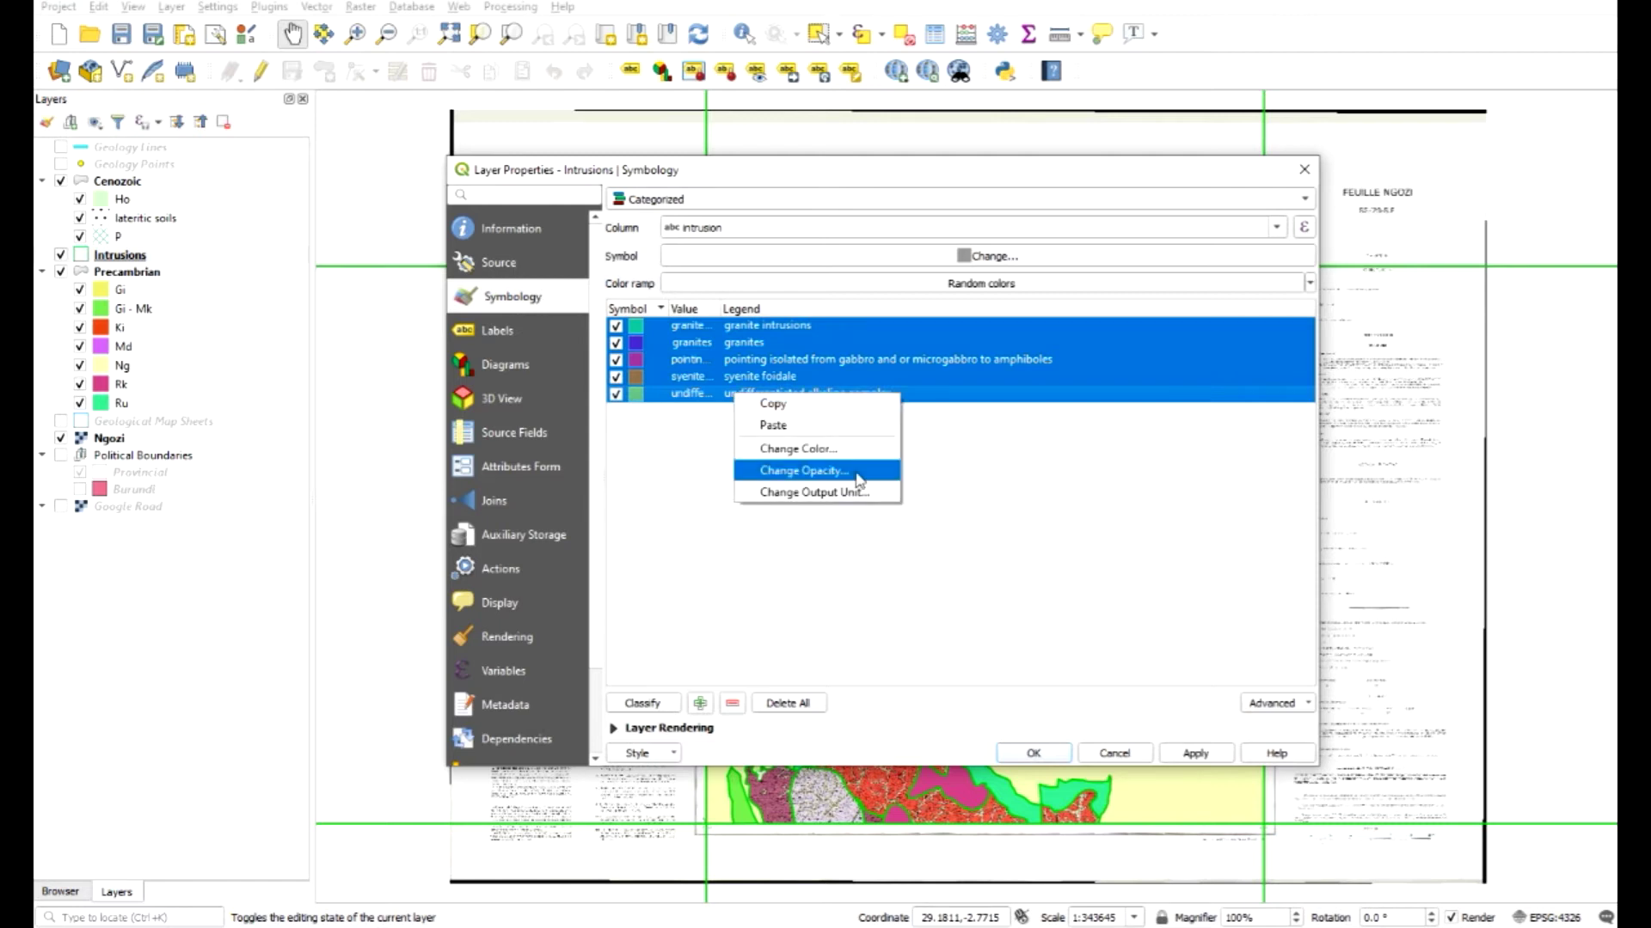
pyautogui.click(808, 449)
pyautogui.moveTo(1063, 301); pyautogui.dragTo(1127, 367)
pyautogui.click(1258, 552)
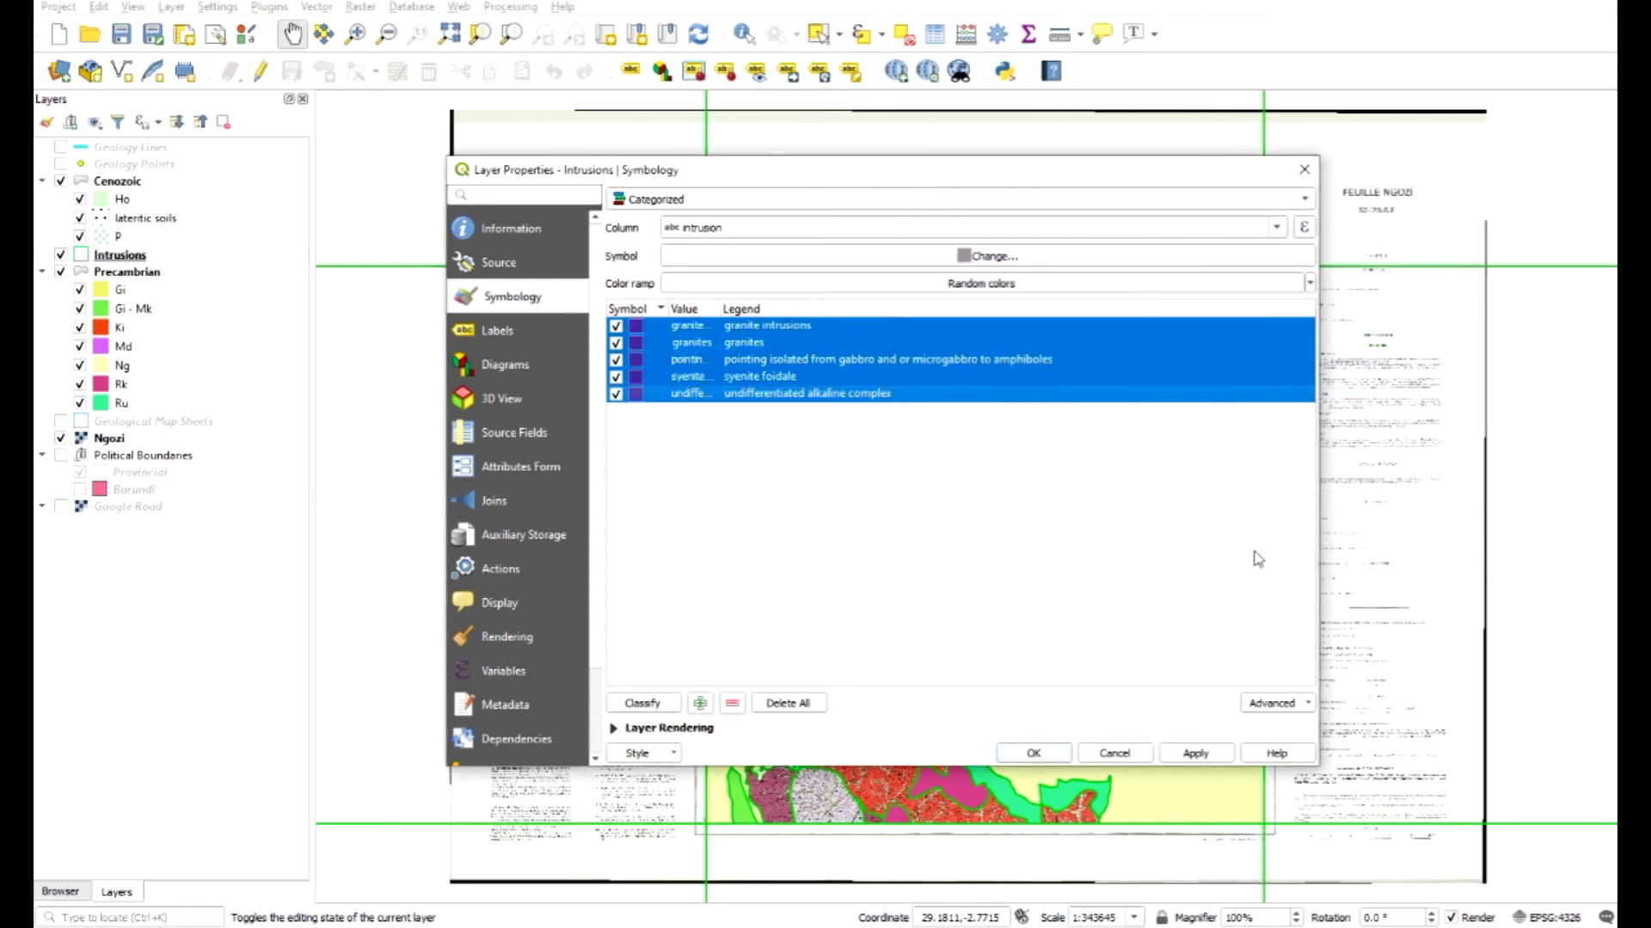
pyautogui.click(1196, 753)
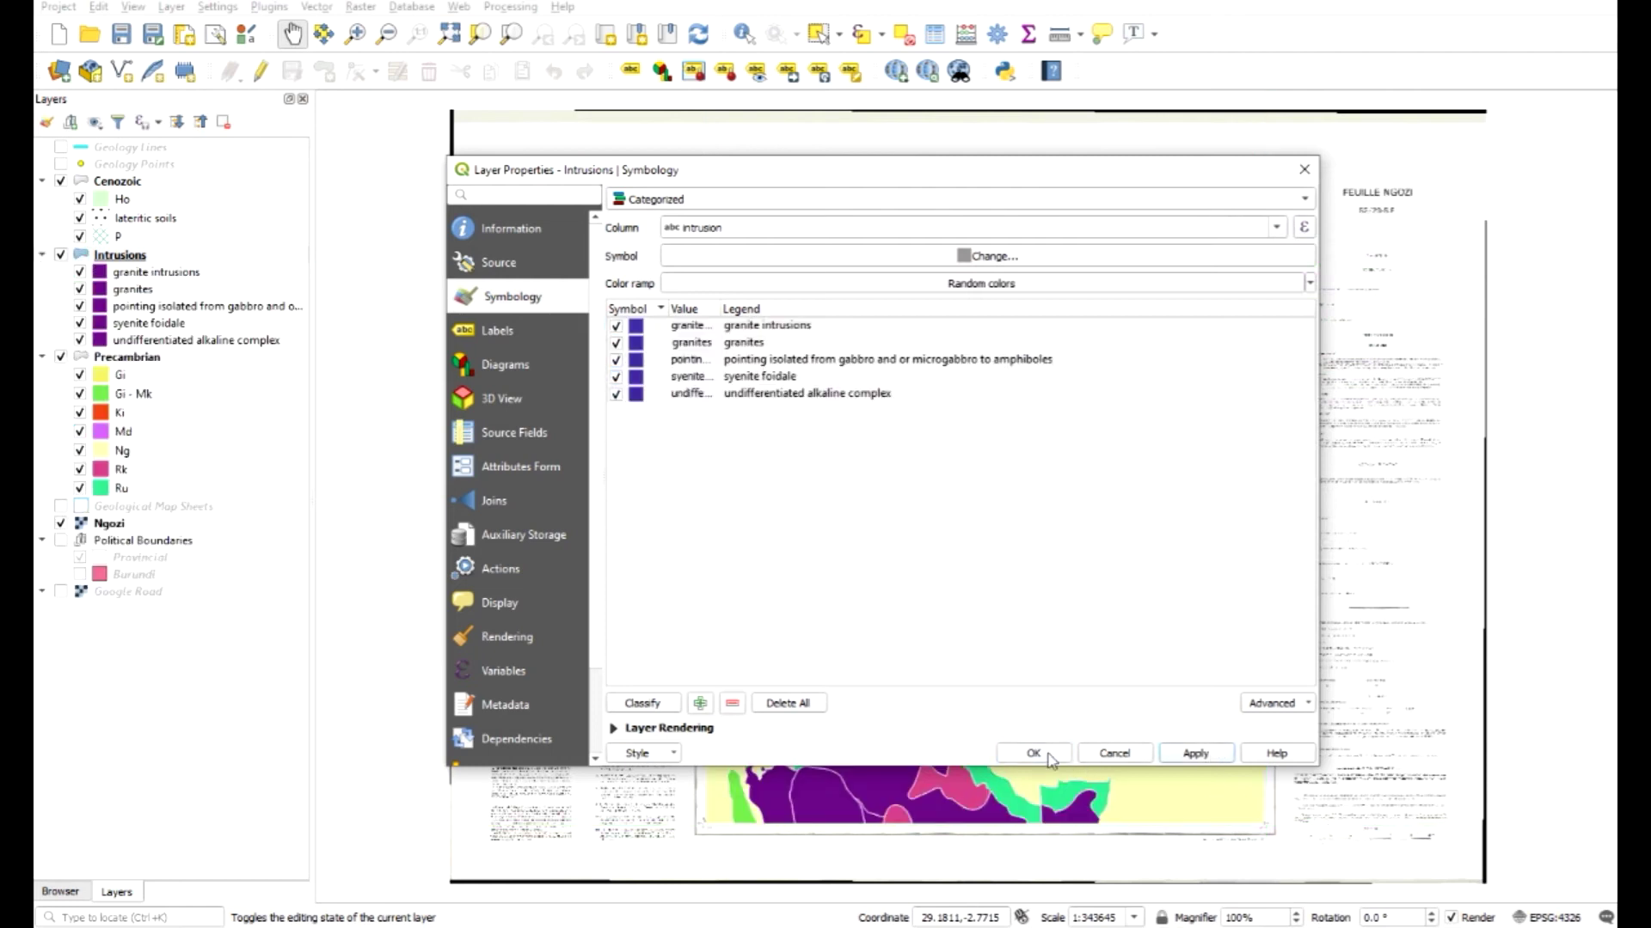
# Step: Accept the Intrusions style, then hide the Intrusions layer and show it again to compare it with the Precambrian layer beneath
pyautogui.click(1035, 753)
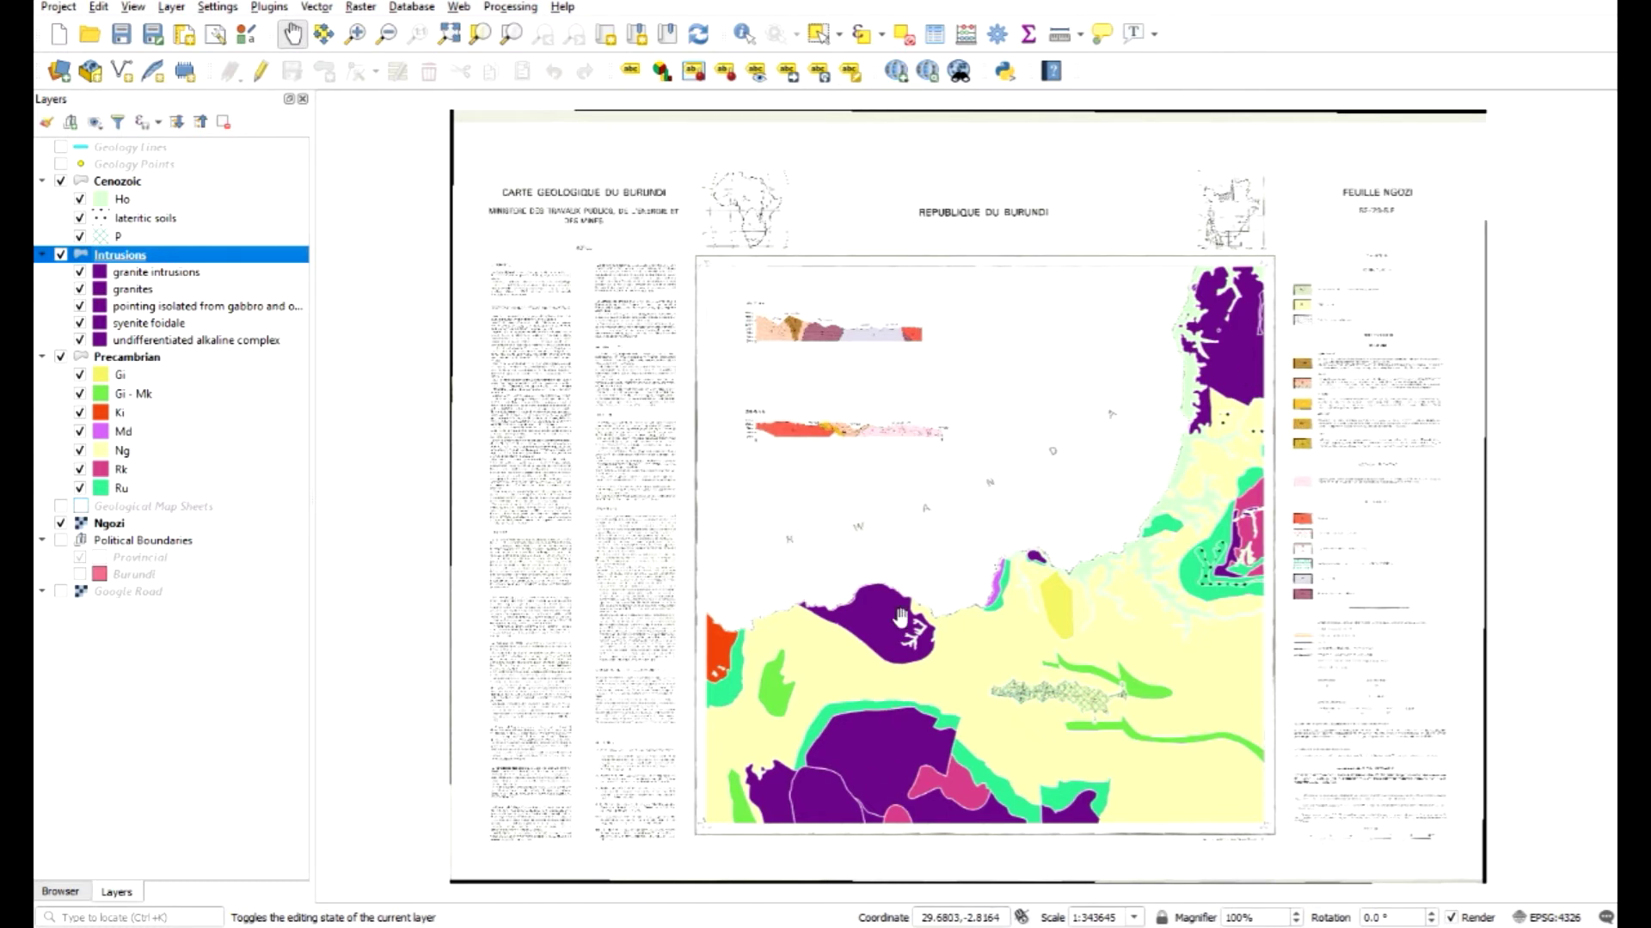
pyautogui.click(61, 254)
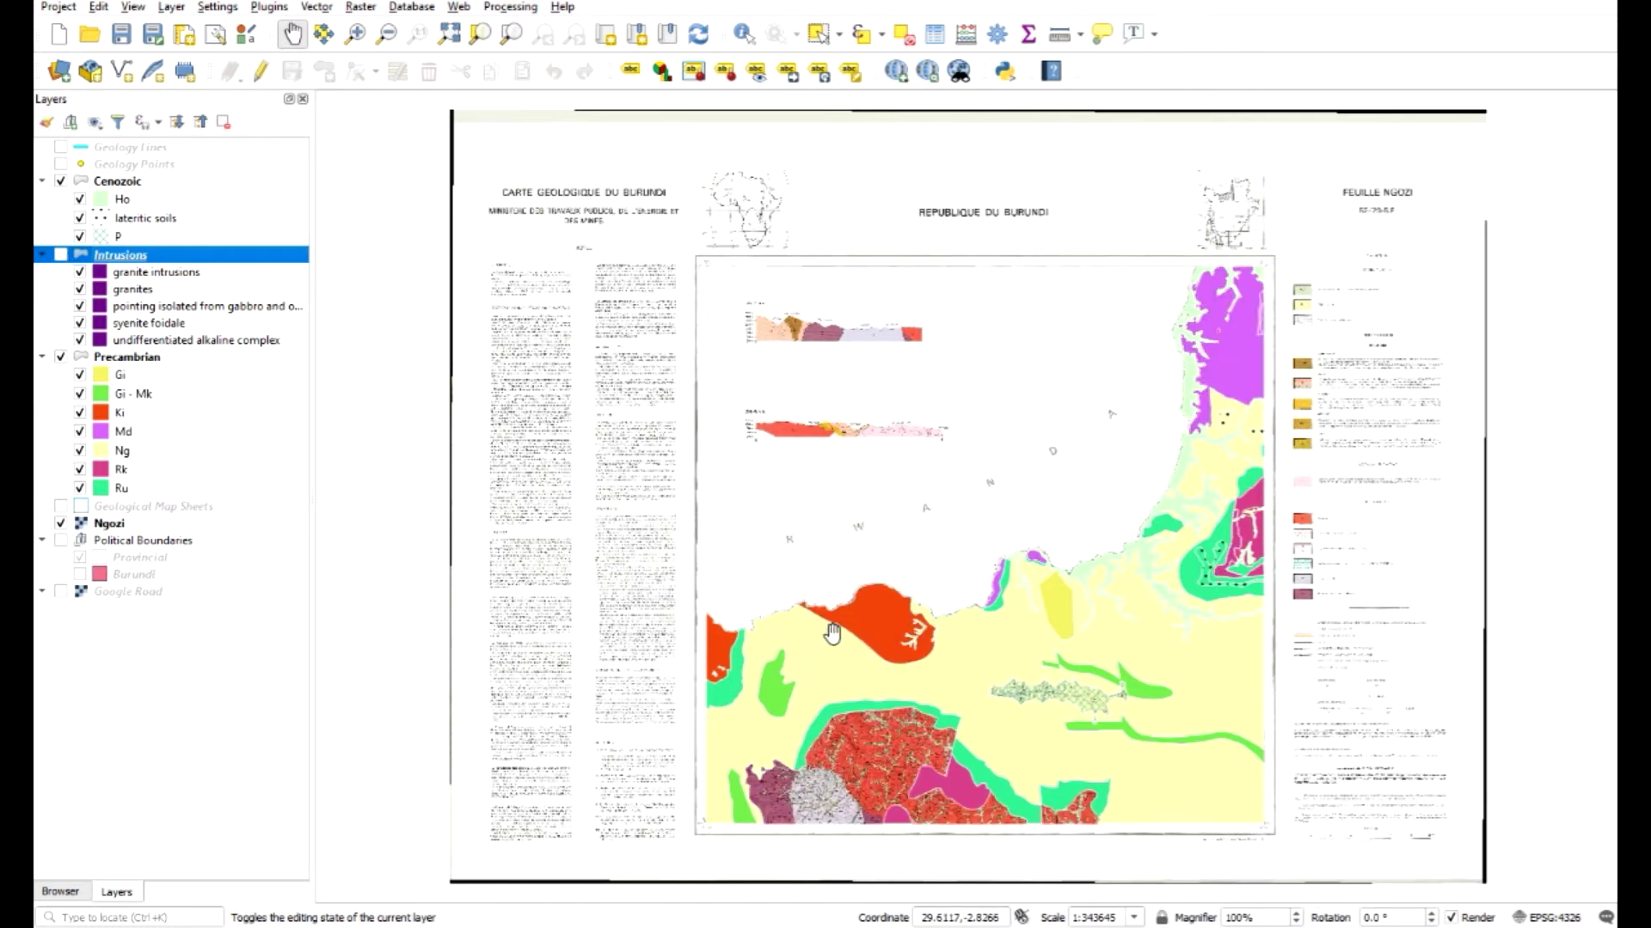
pyautogui.click(61, 255)
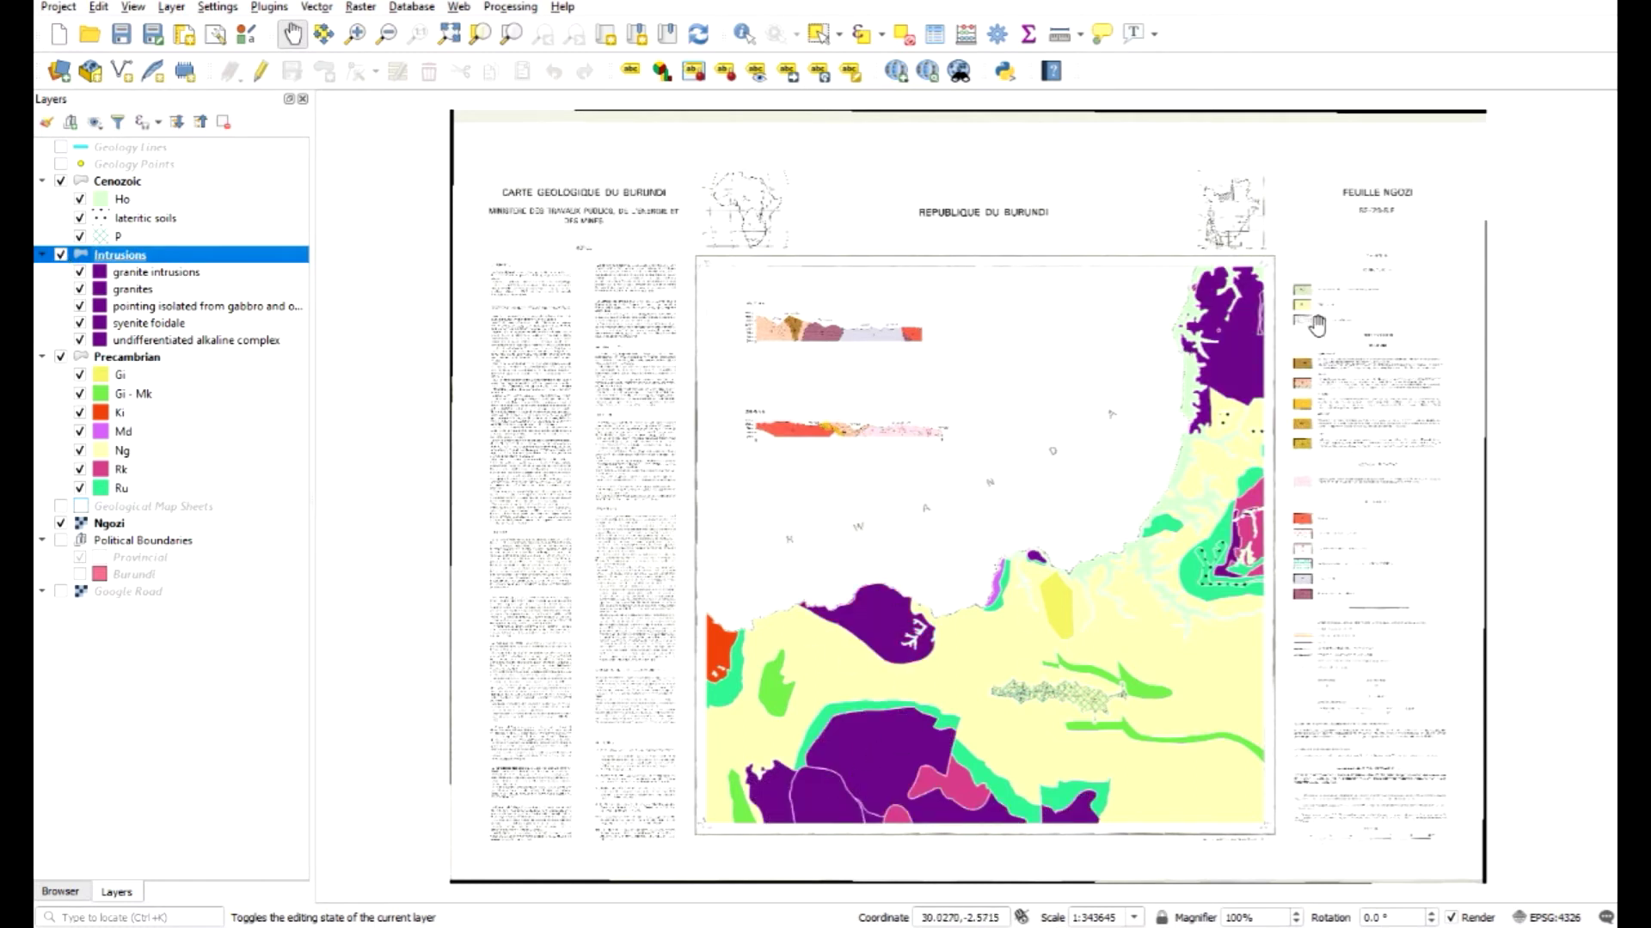
# Step: Identify the large Intrusions polygon in the northeast corner of the Ngozi map to read its attributes
pyautogui.click(355, 33)
pyautogui.moveTo(1087, 268); pyautogui.dragTo(1318, 436)
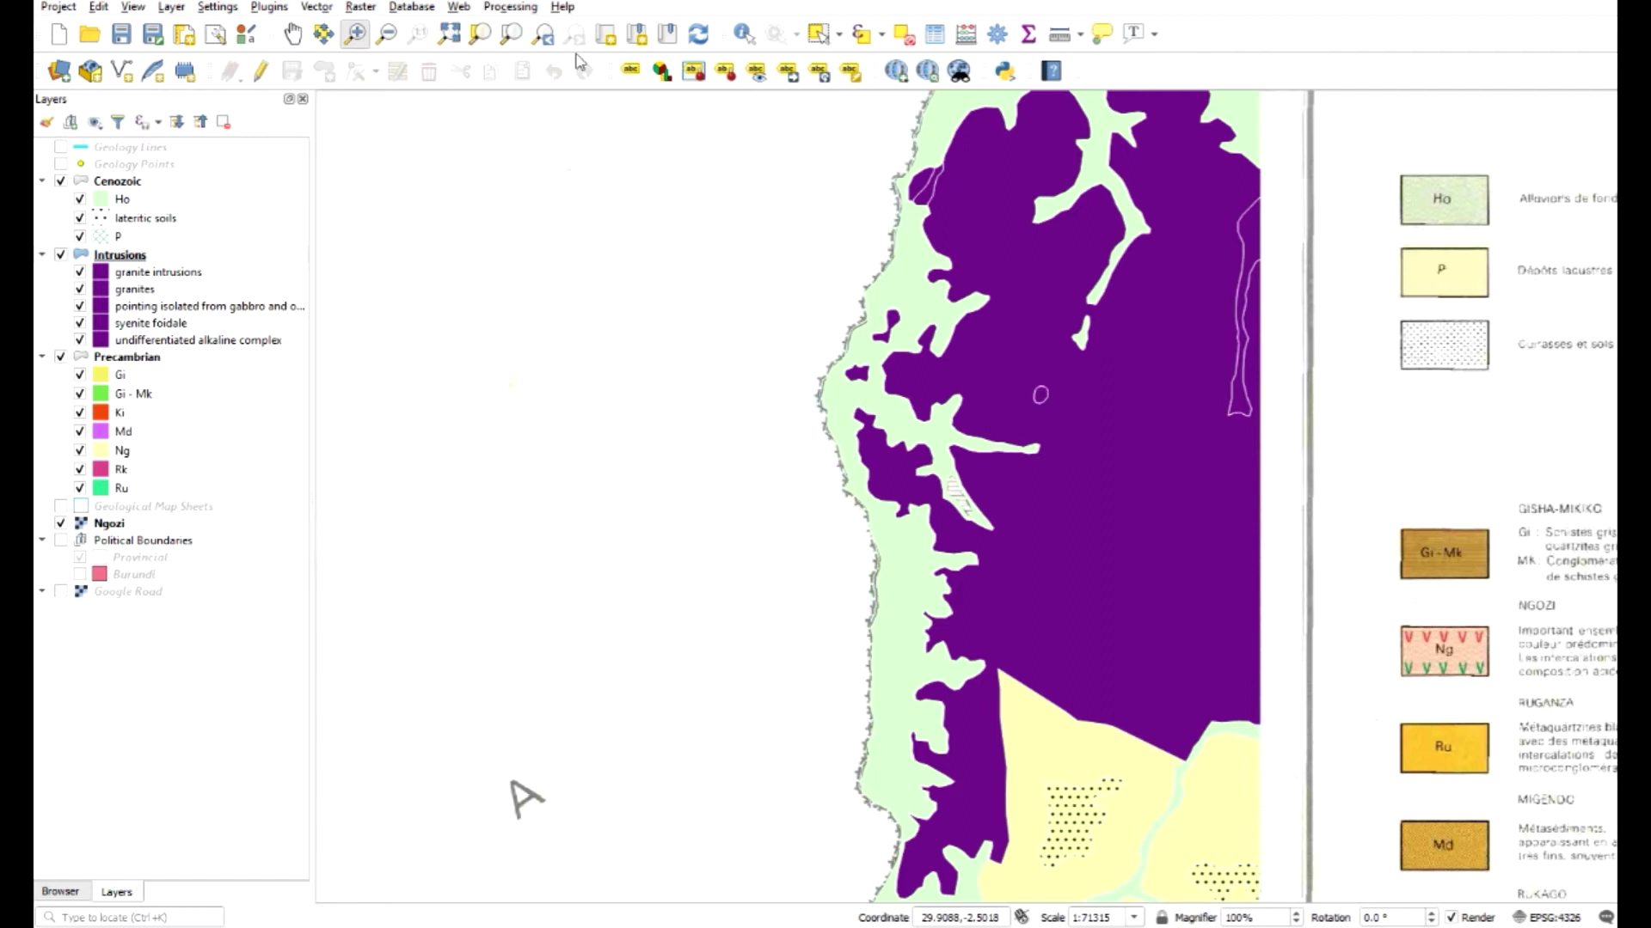
pyautogui.click(739, 38)
pyautogui.click(142, 258)
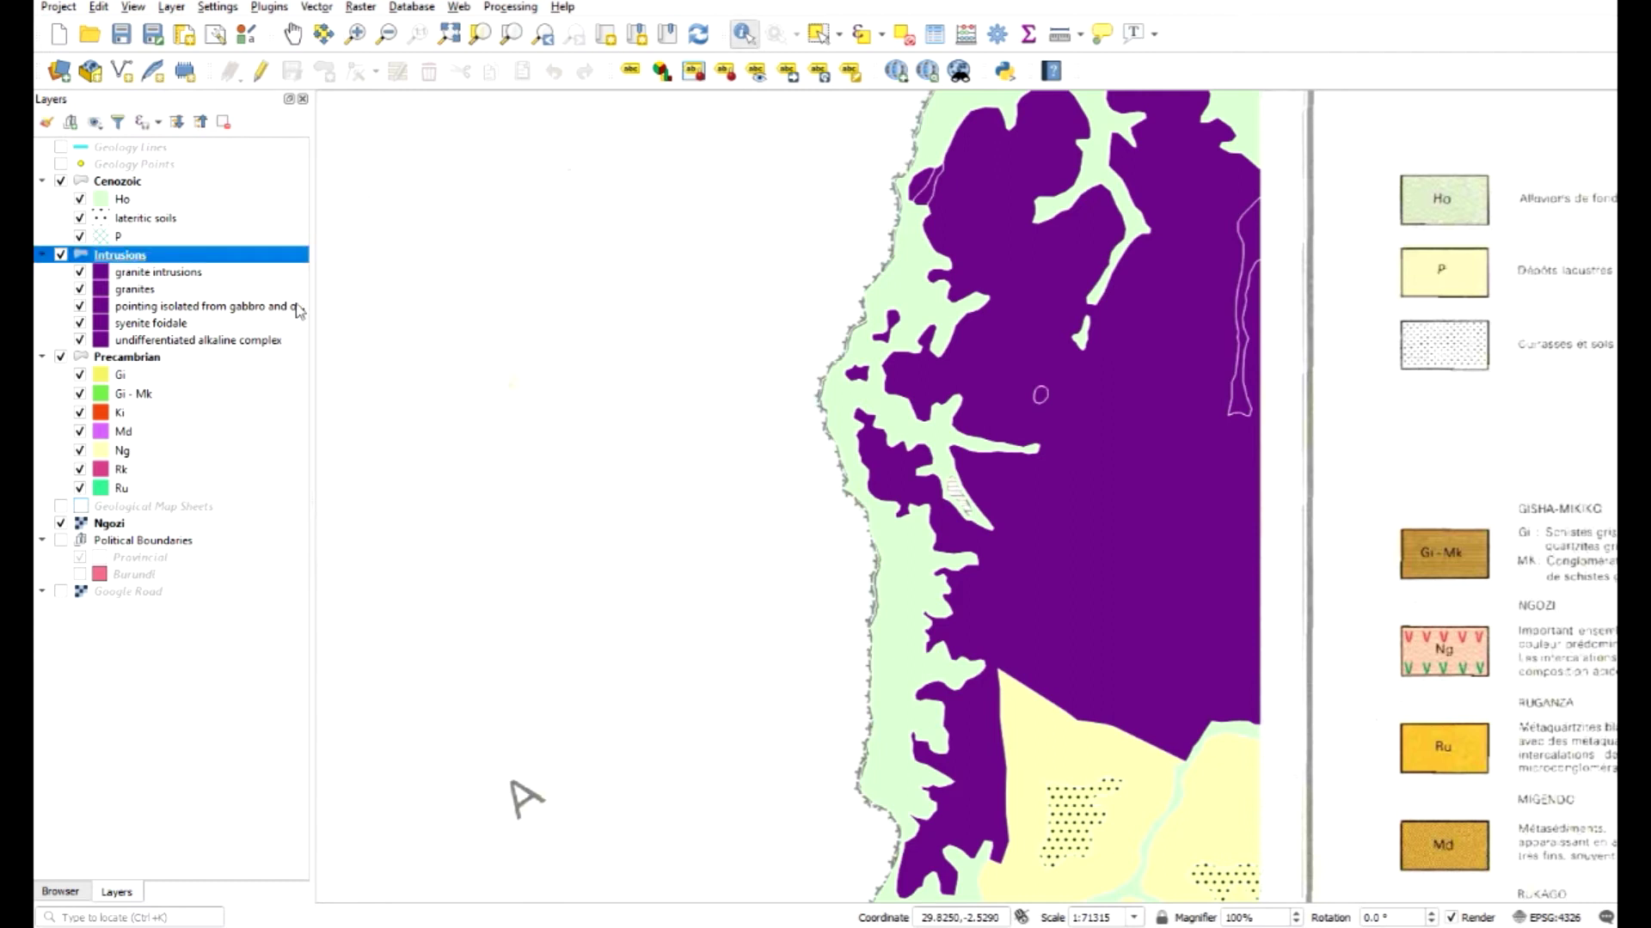
pyautogui.click(1139, 516)
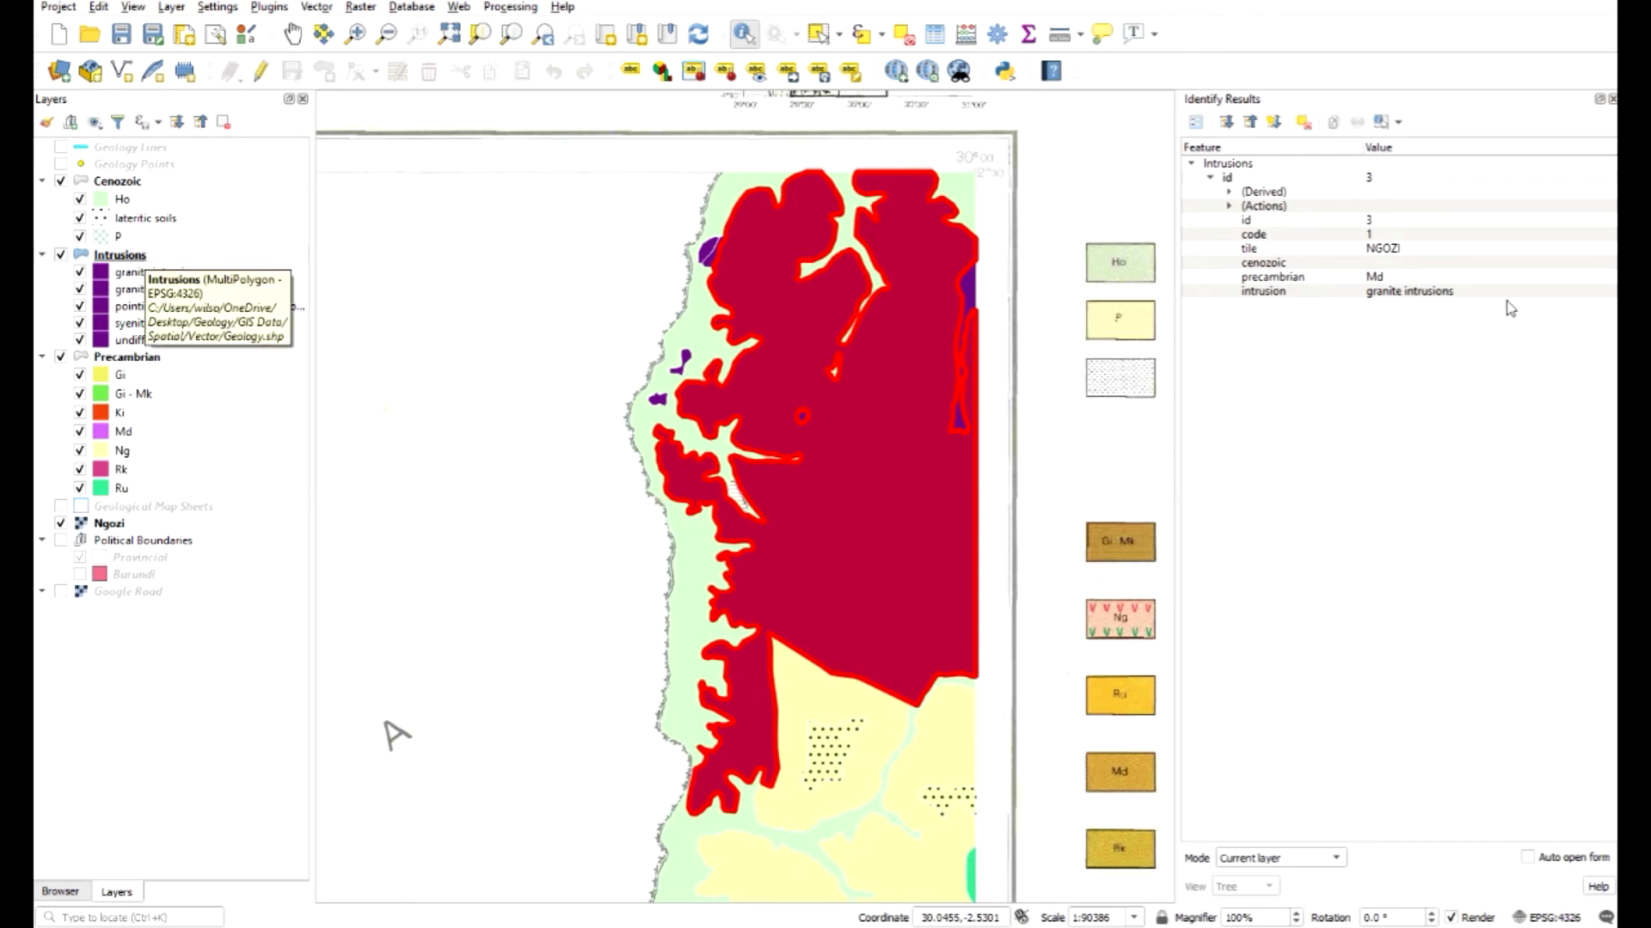
# Step: Change the granite intrusions class of the Intrusions layer from a simple fill to an SVG fill
pyautogui.rightClick(125, 256)
pyautogui.click(263, 616)
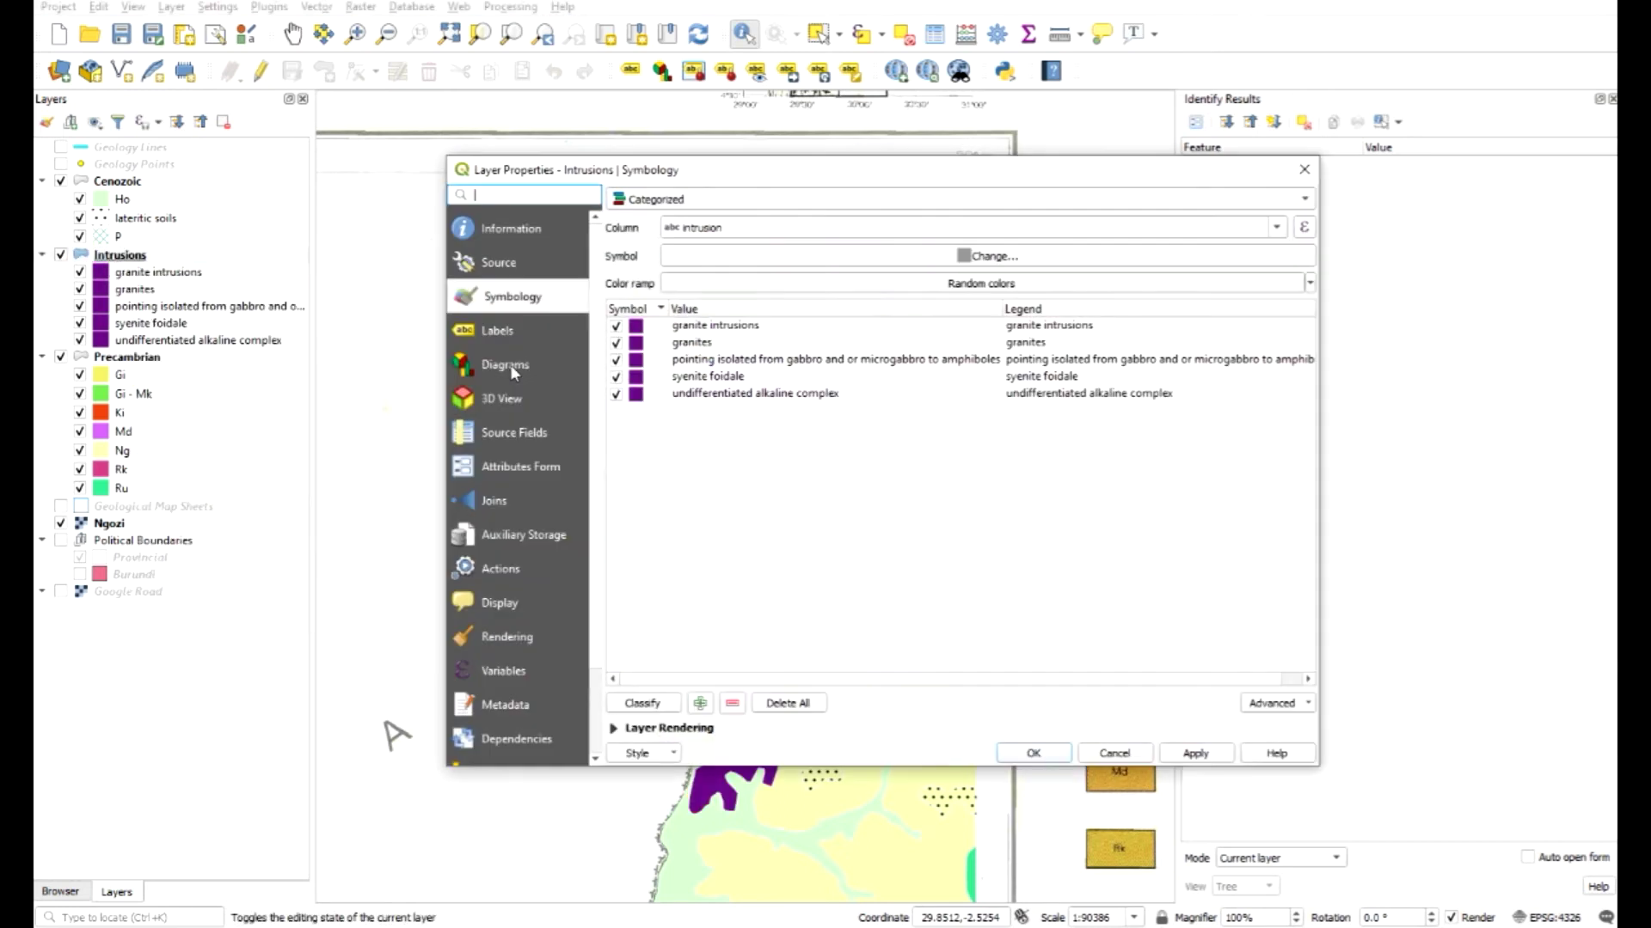
pyautogui.doubleClick(641, 331)
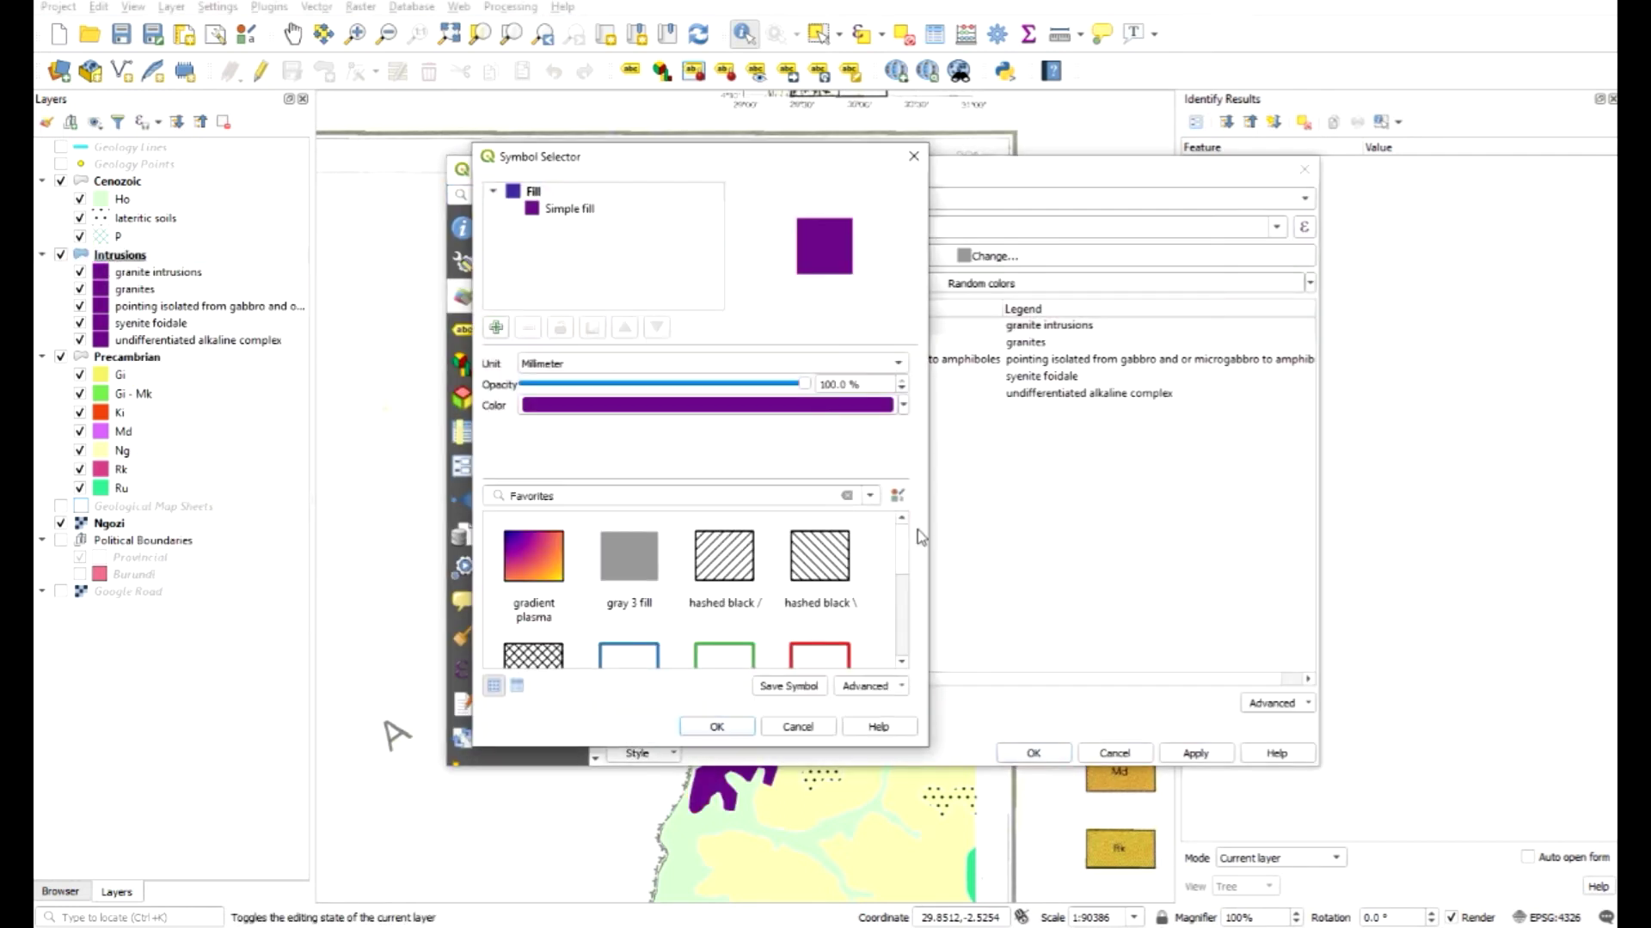
pyautogui.click(557, 227)
pyautogui.click(557, 212)
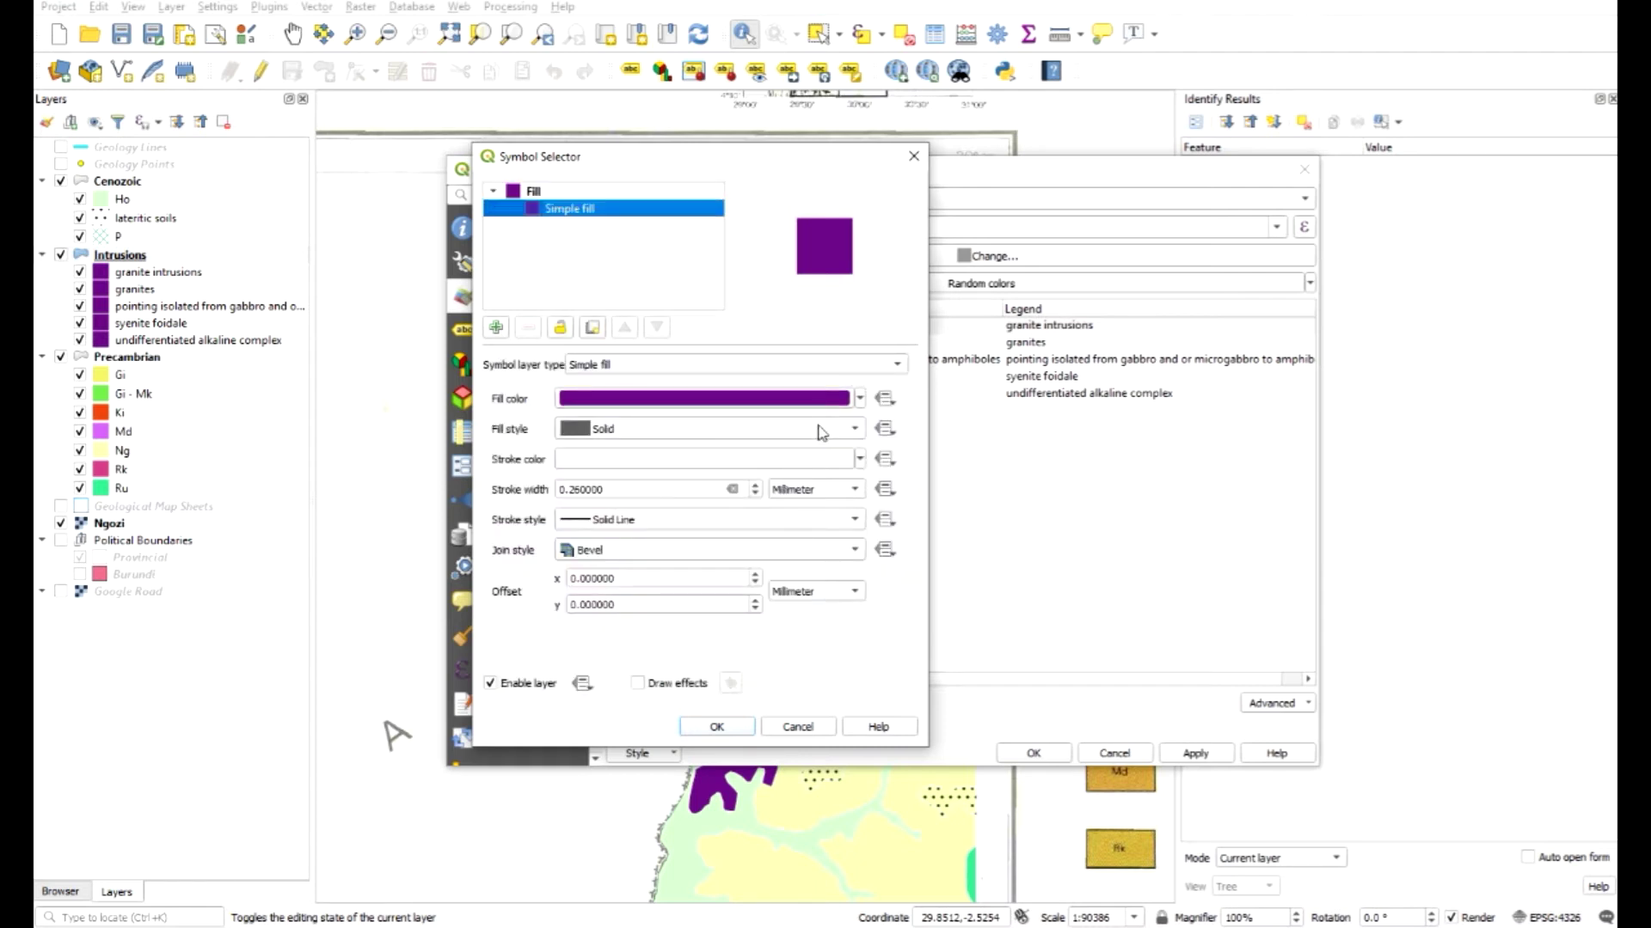
pyautogui.click(846, 368)
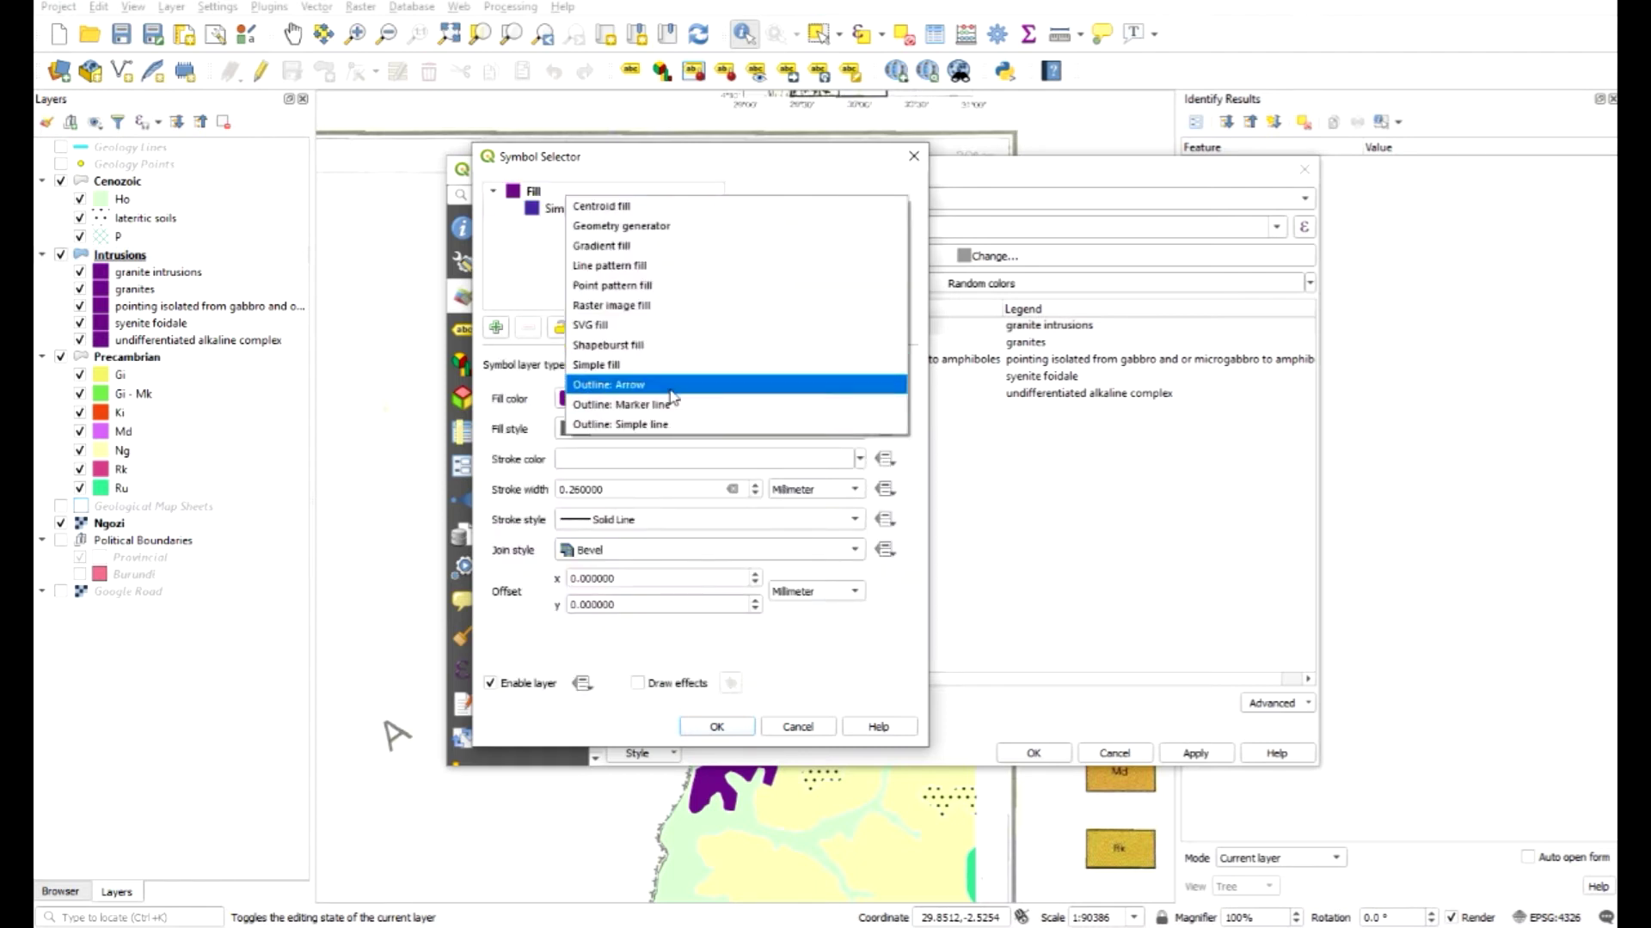
pyautogui.click(627, 325)
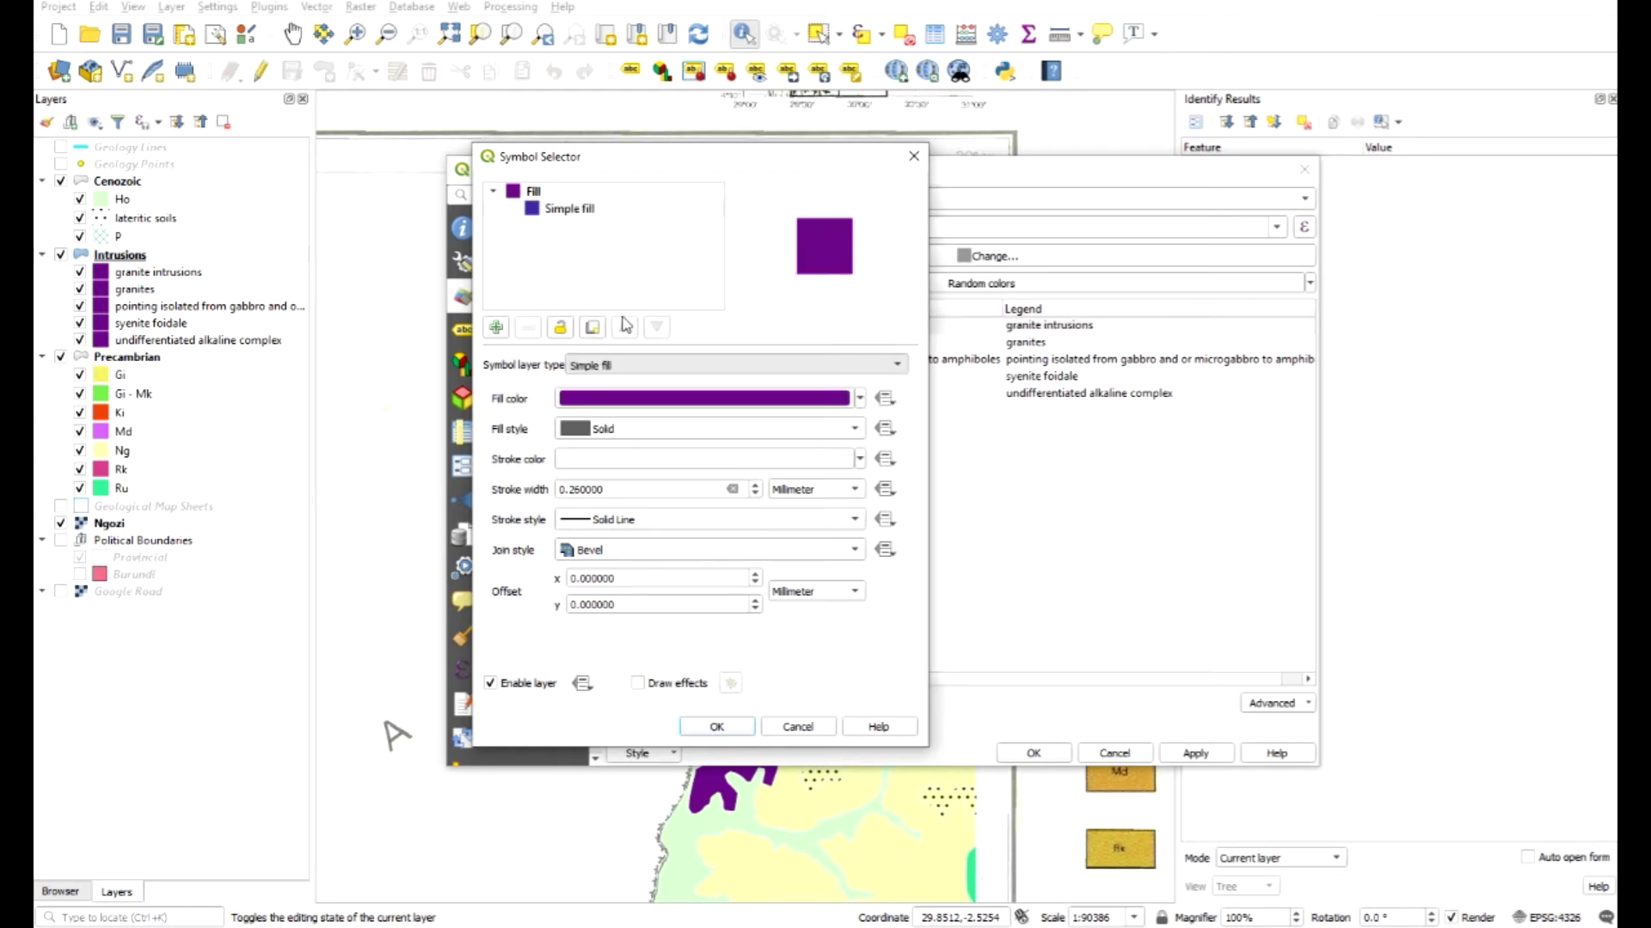
# Step: Choose the plus-shaped cross as the SVG symbol for the granite intrusions class and set its fill colour to bright green
pyautogui.scroll(5, 880, 597)
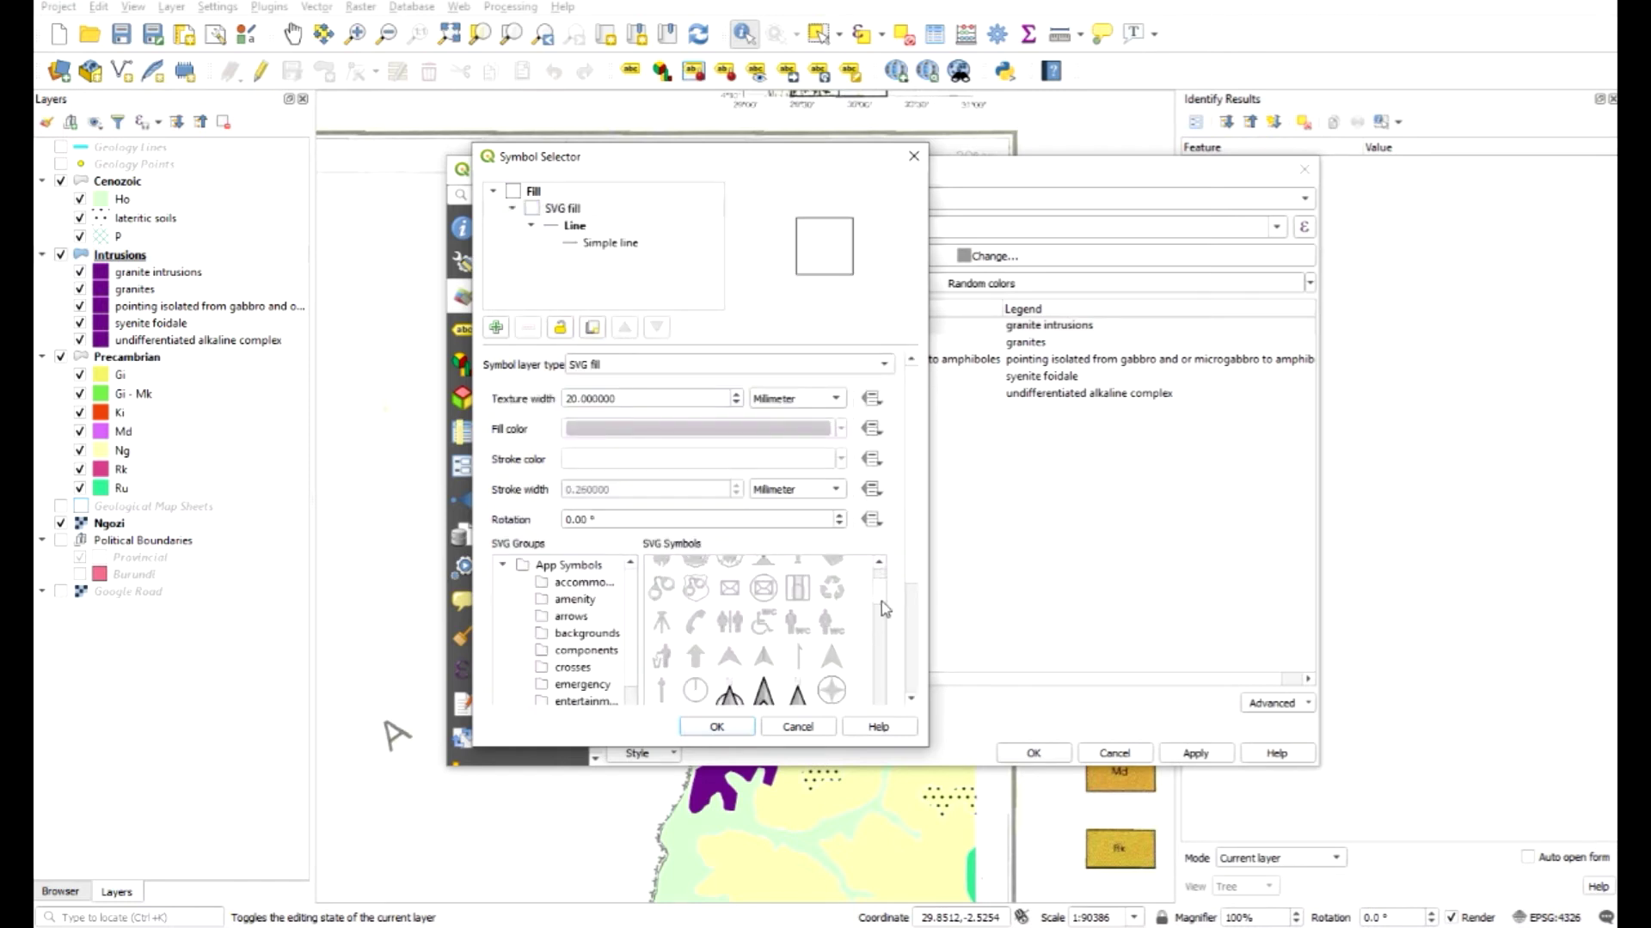
pyautogui.scroll(-3, 885, 628)
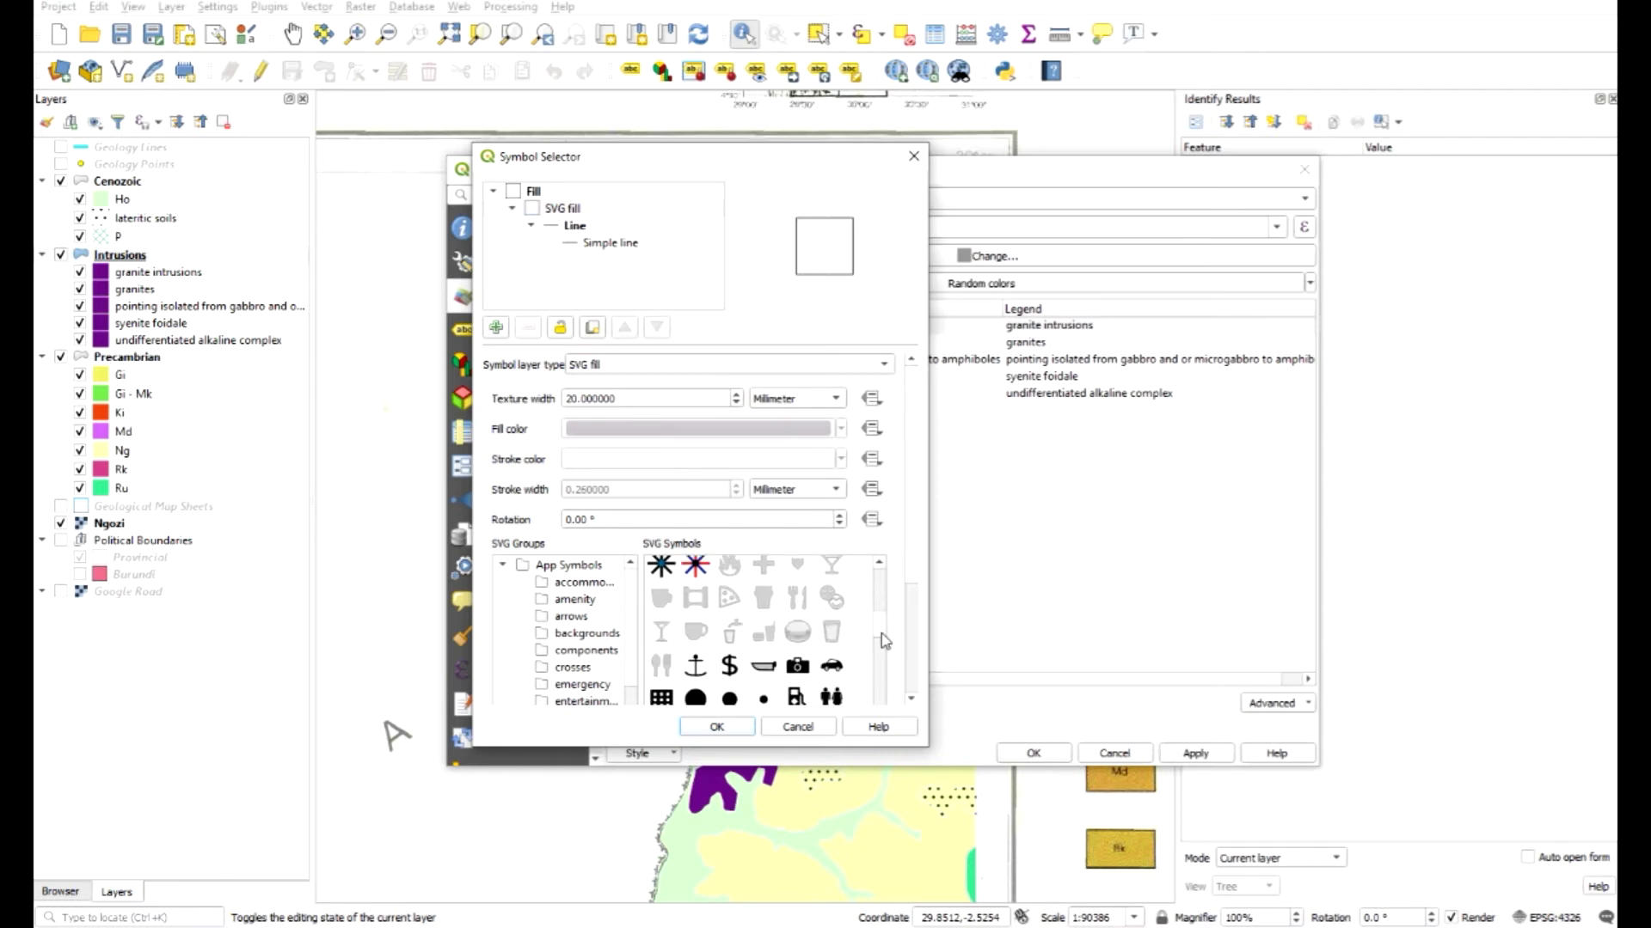
pyautogui.scroll(2, 885, 641)
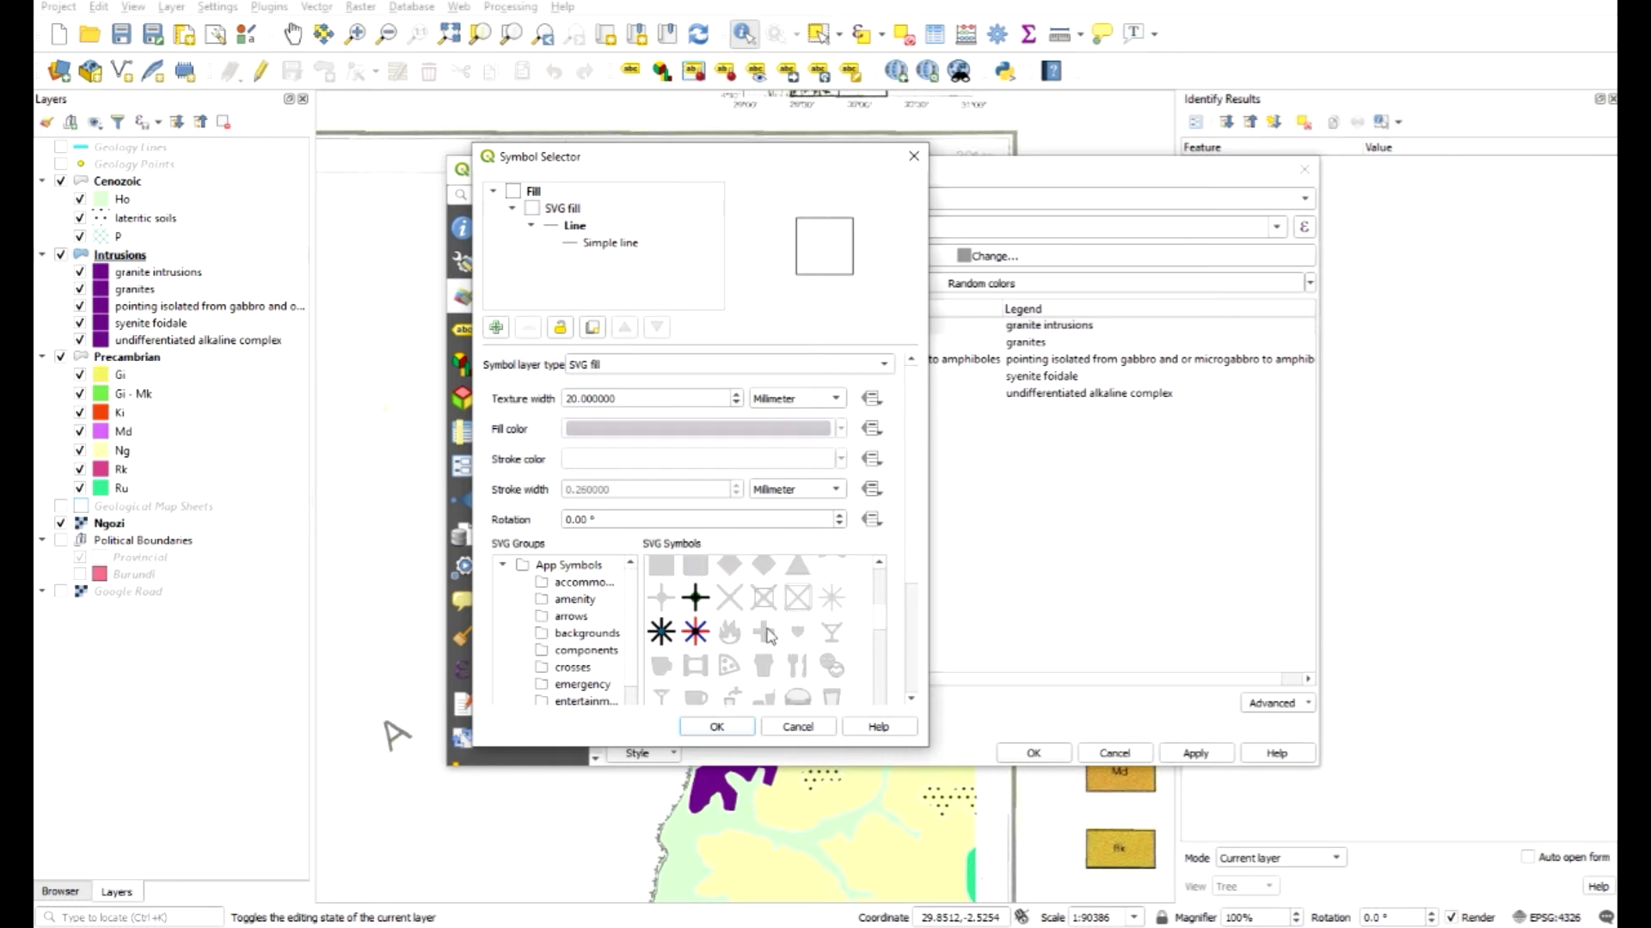
pyautogui.click(768, 634)
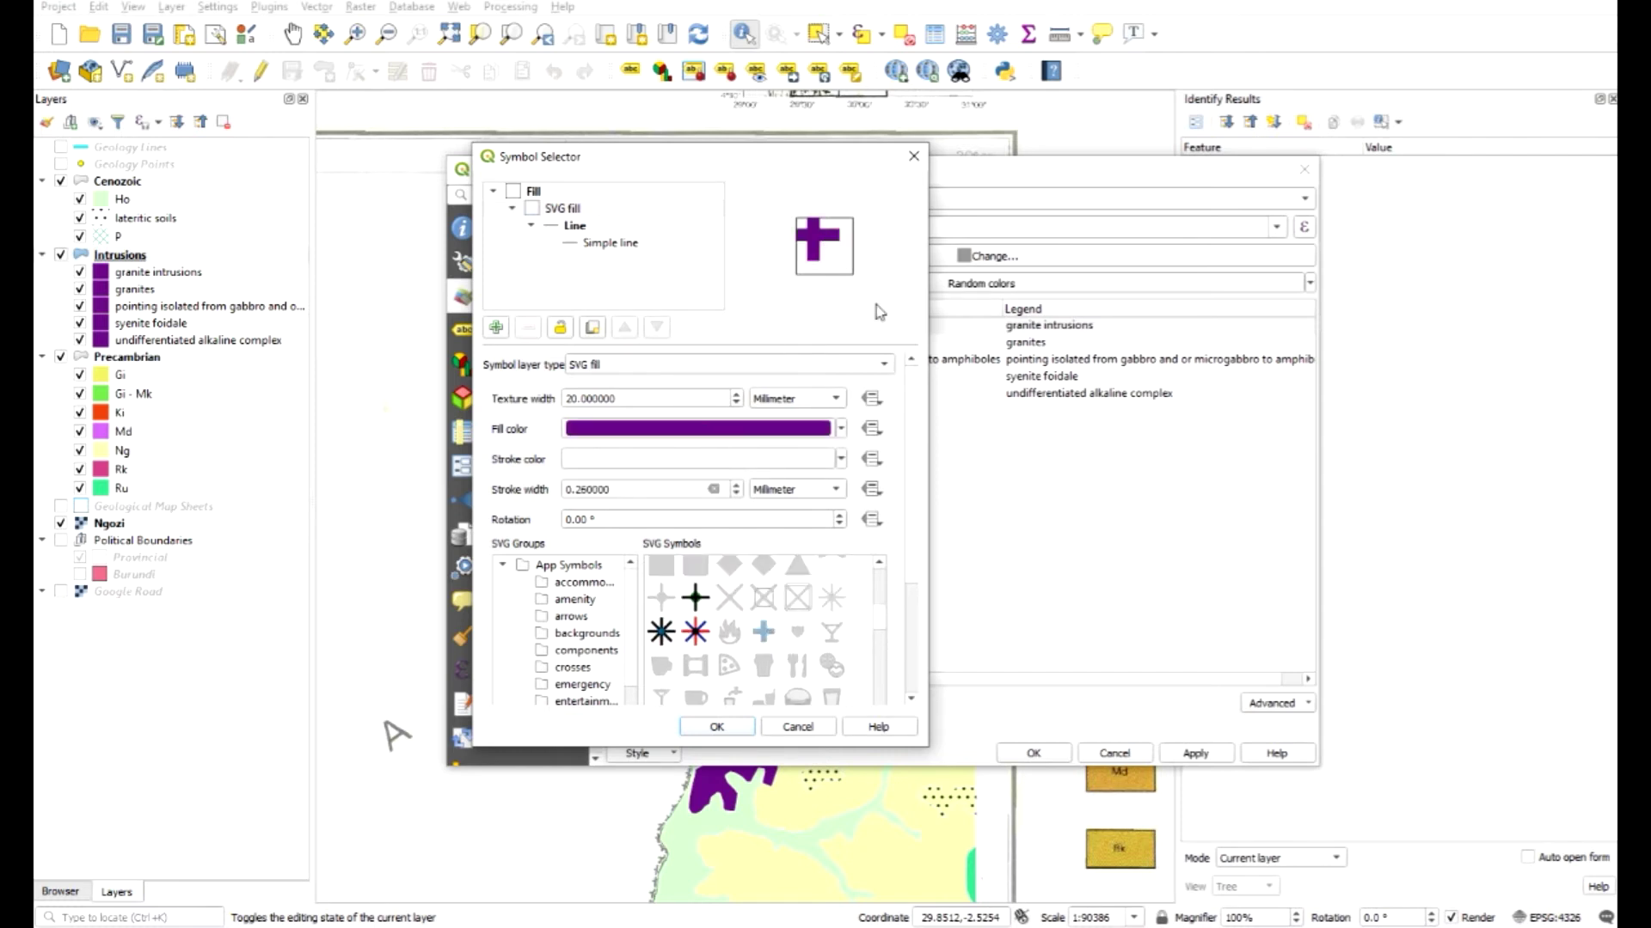
pyautogui.click(647, 430)
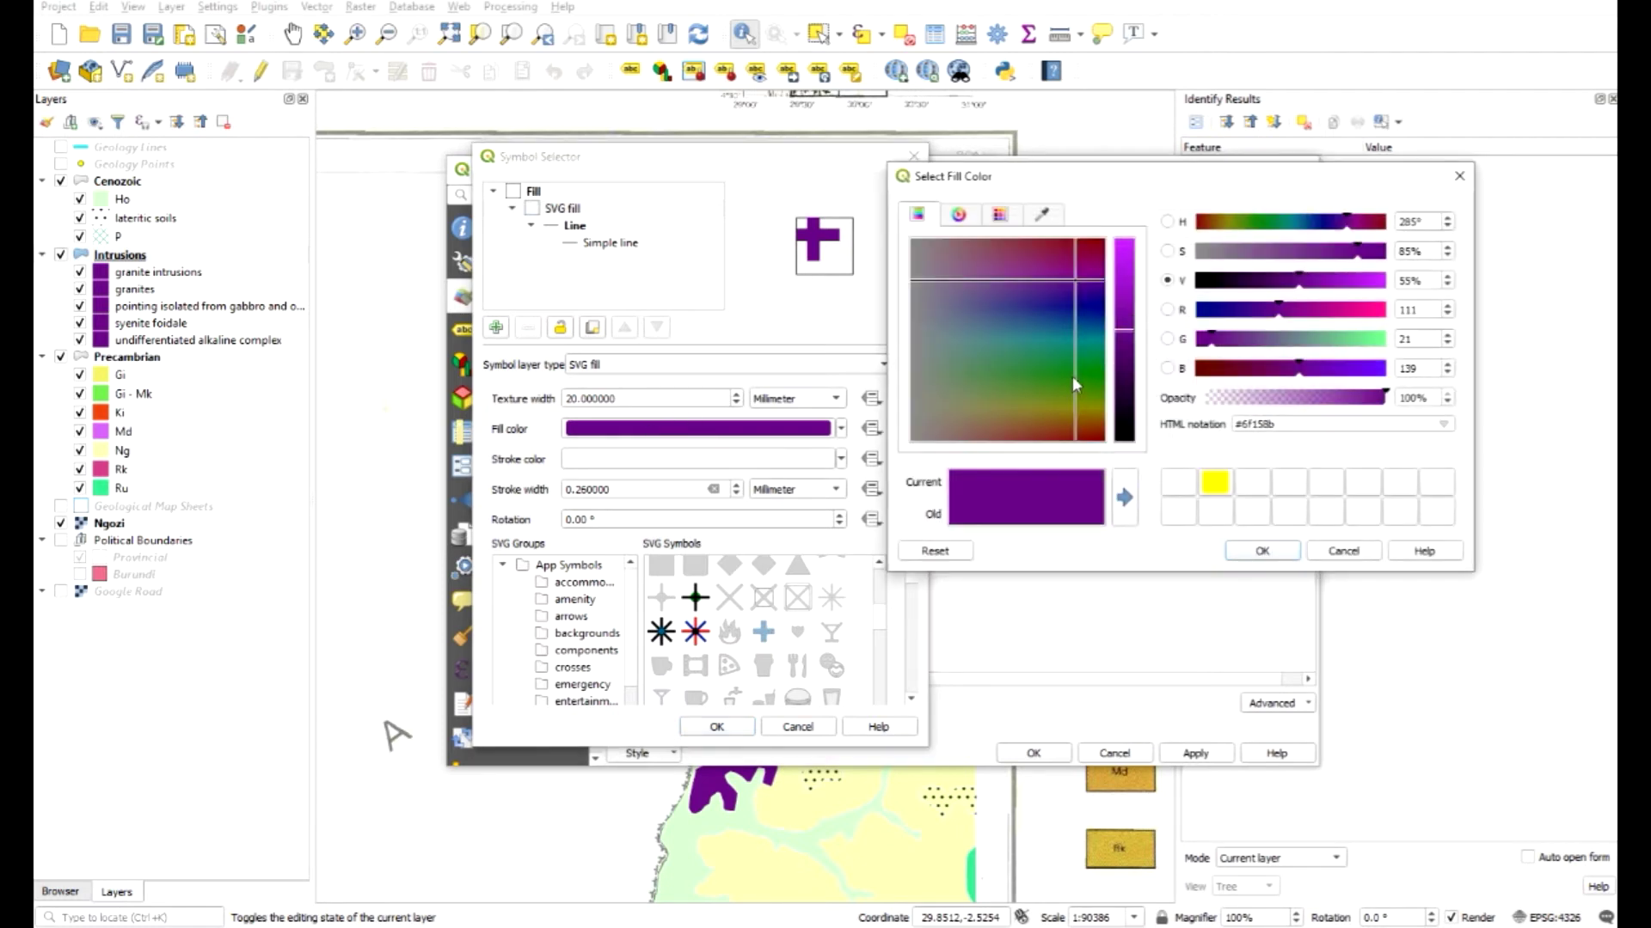
pyautogui.moveTo(1071, 376); pyautogui.dragTo(1046, 323)
pyautogui.click(1131, 268)
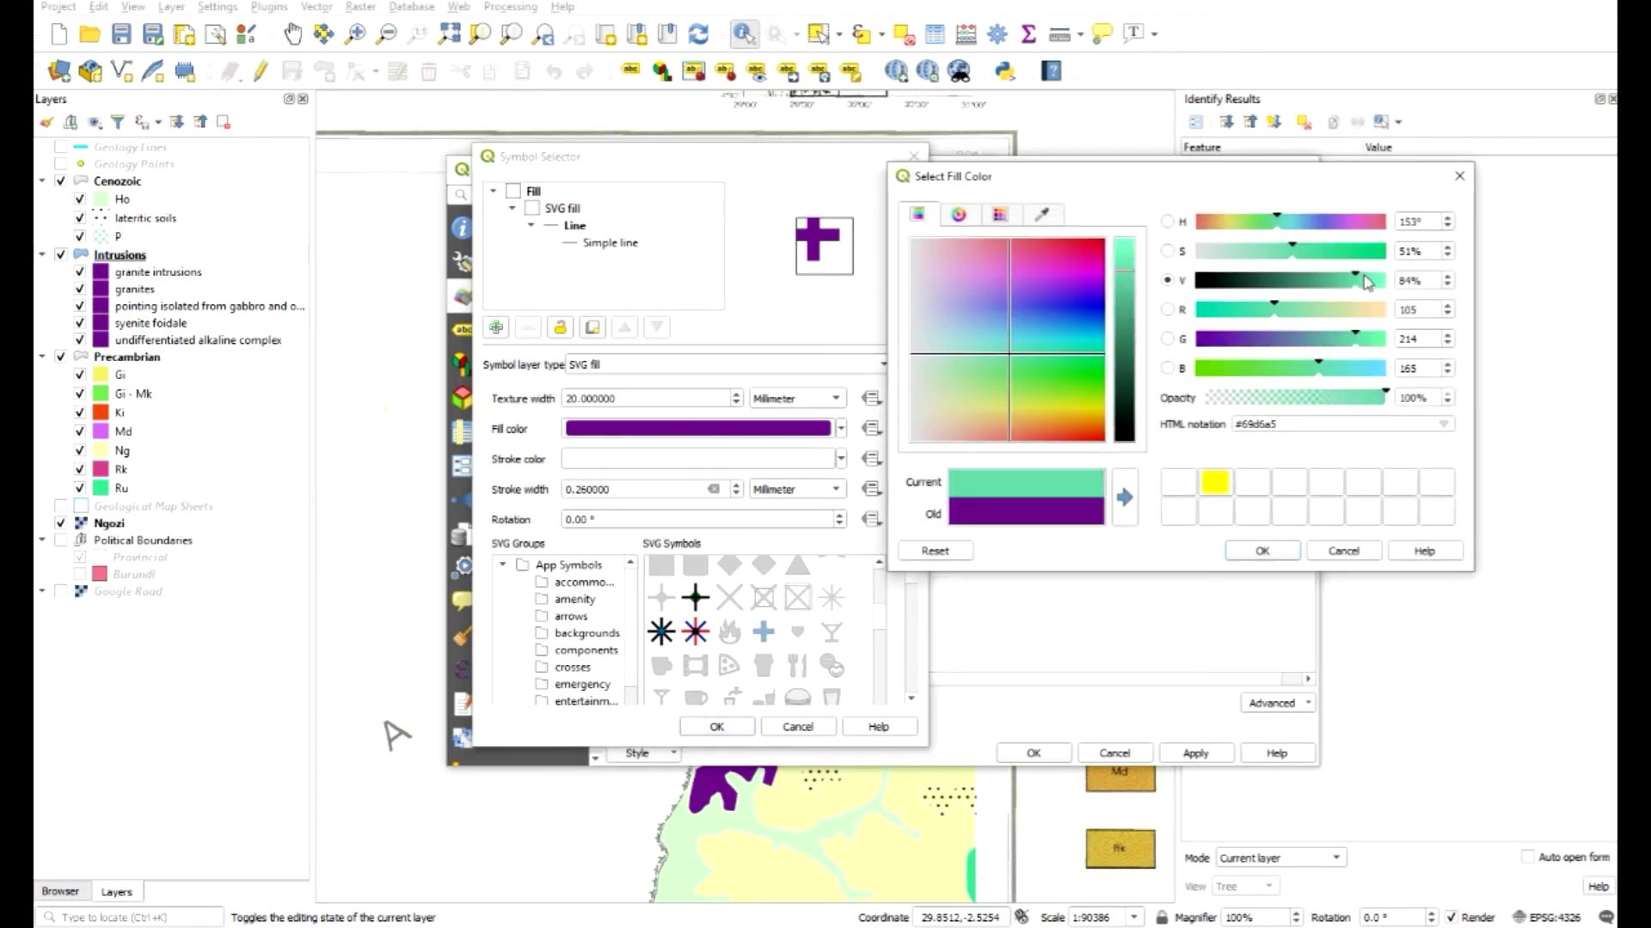
pyautogui.click(1264, 372)
pyautogui.click(1260, 550)
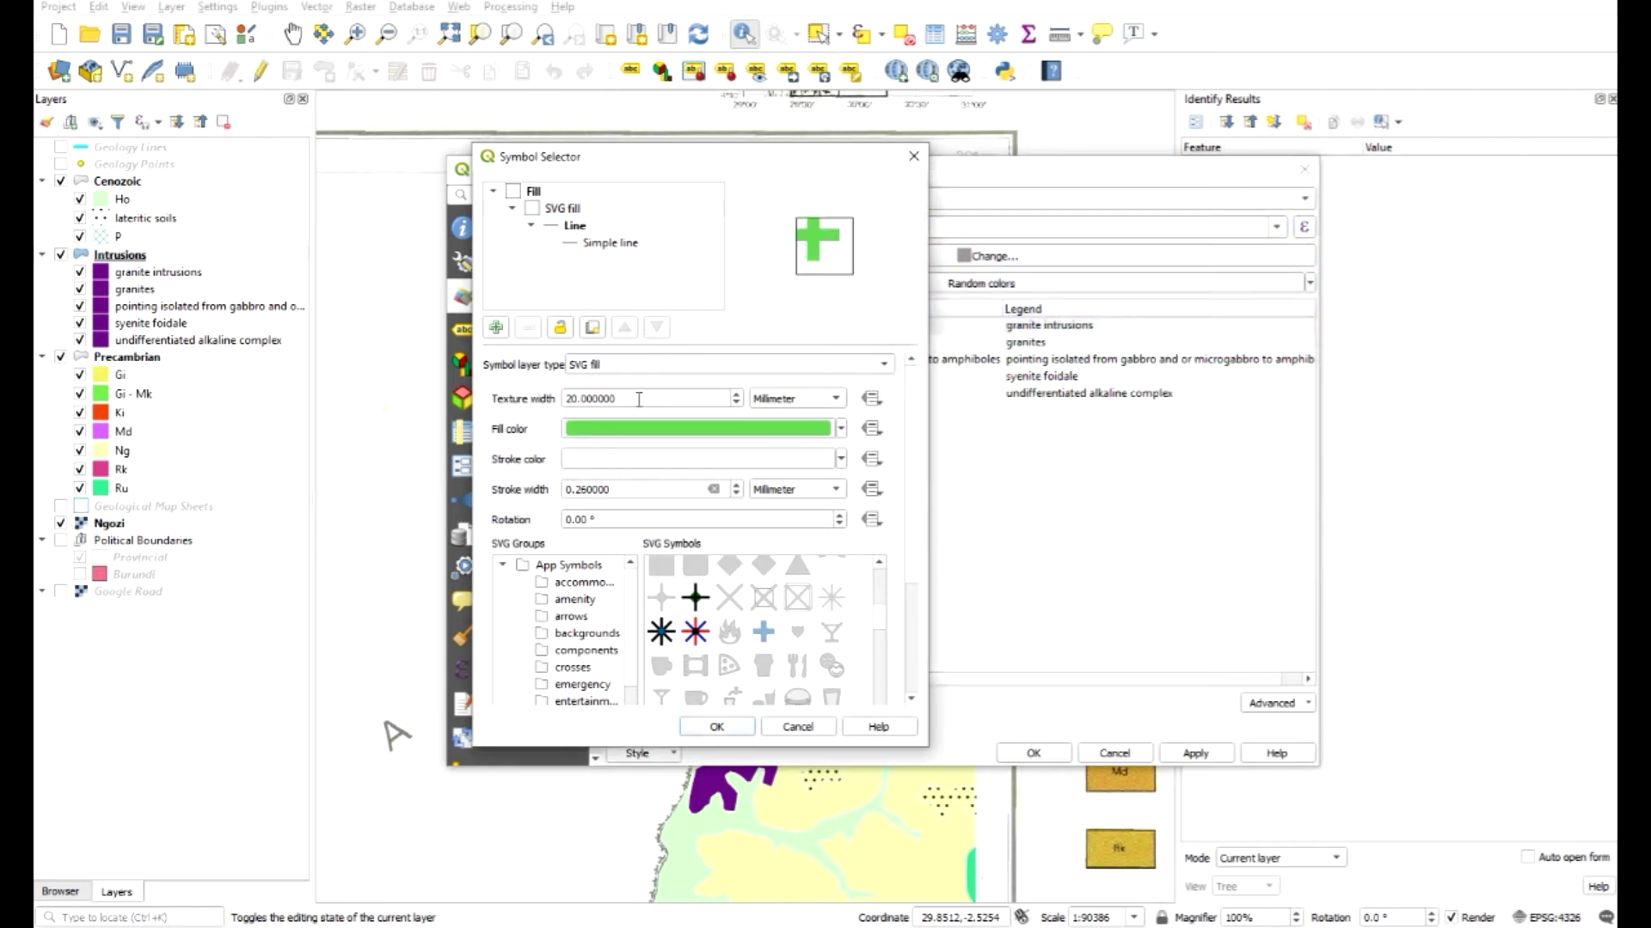
# Step: Set the SVG fill's texture width to 6 mm and apply the granite intrusions symbol to the map
pyautogui.moveTo(639, 398); pyautogui.dragTo(427, 393)
pyautogui.write('8')
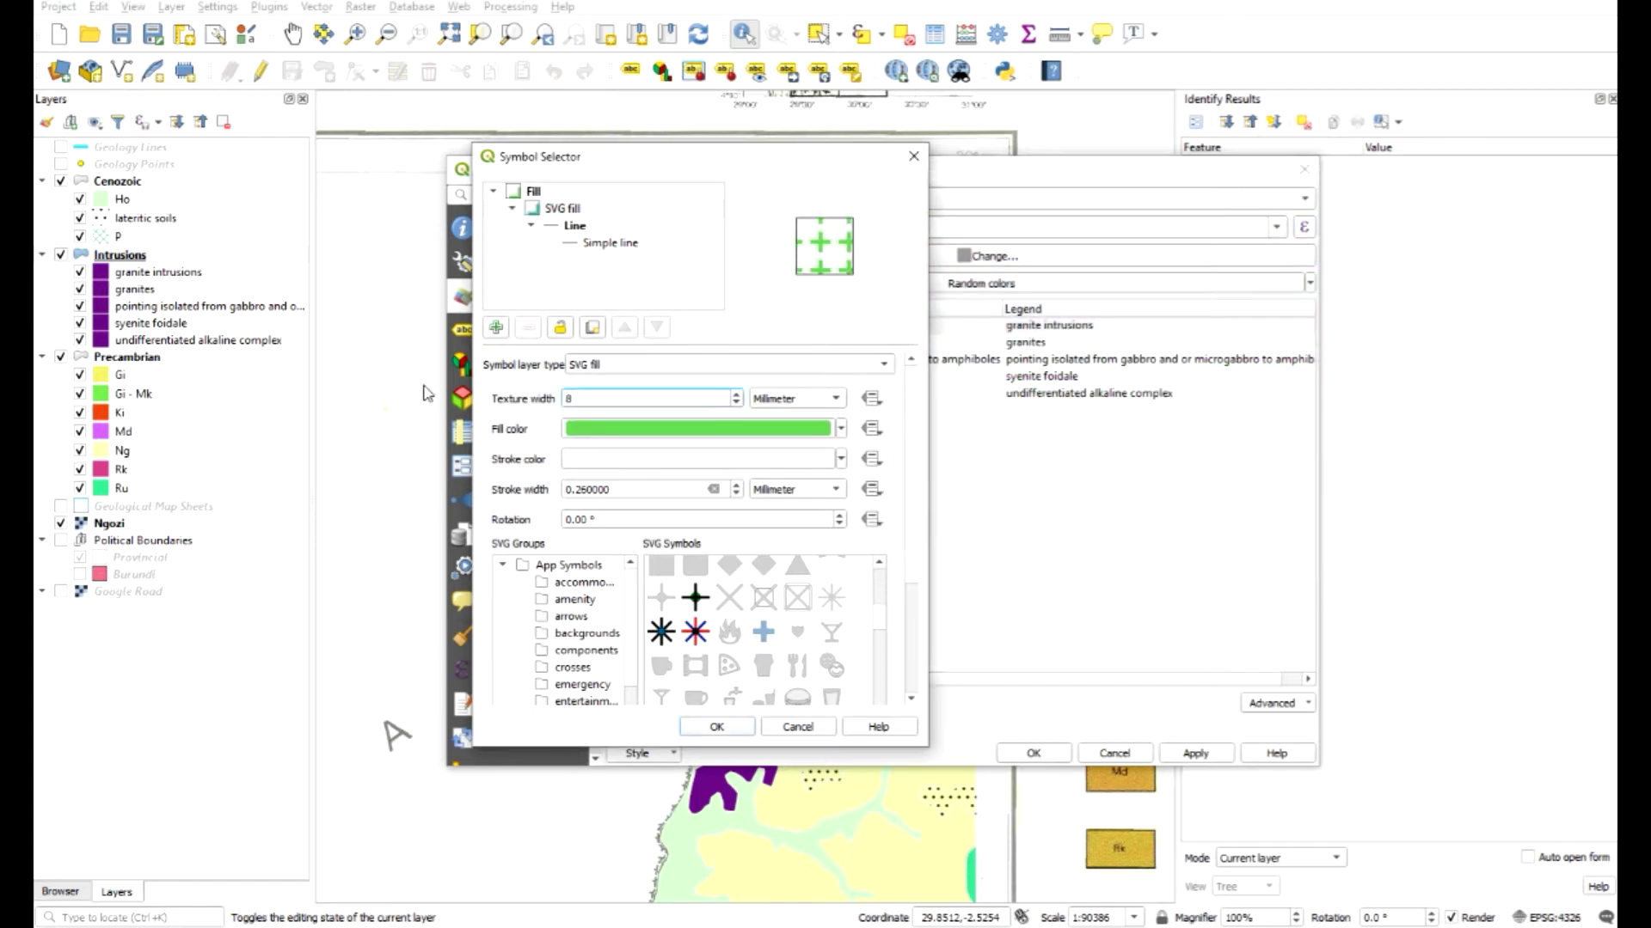
pyautogui.write('6')
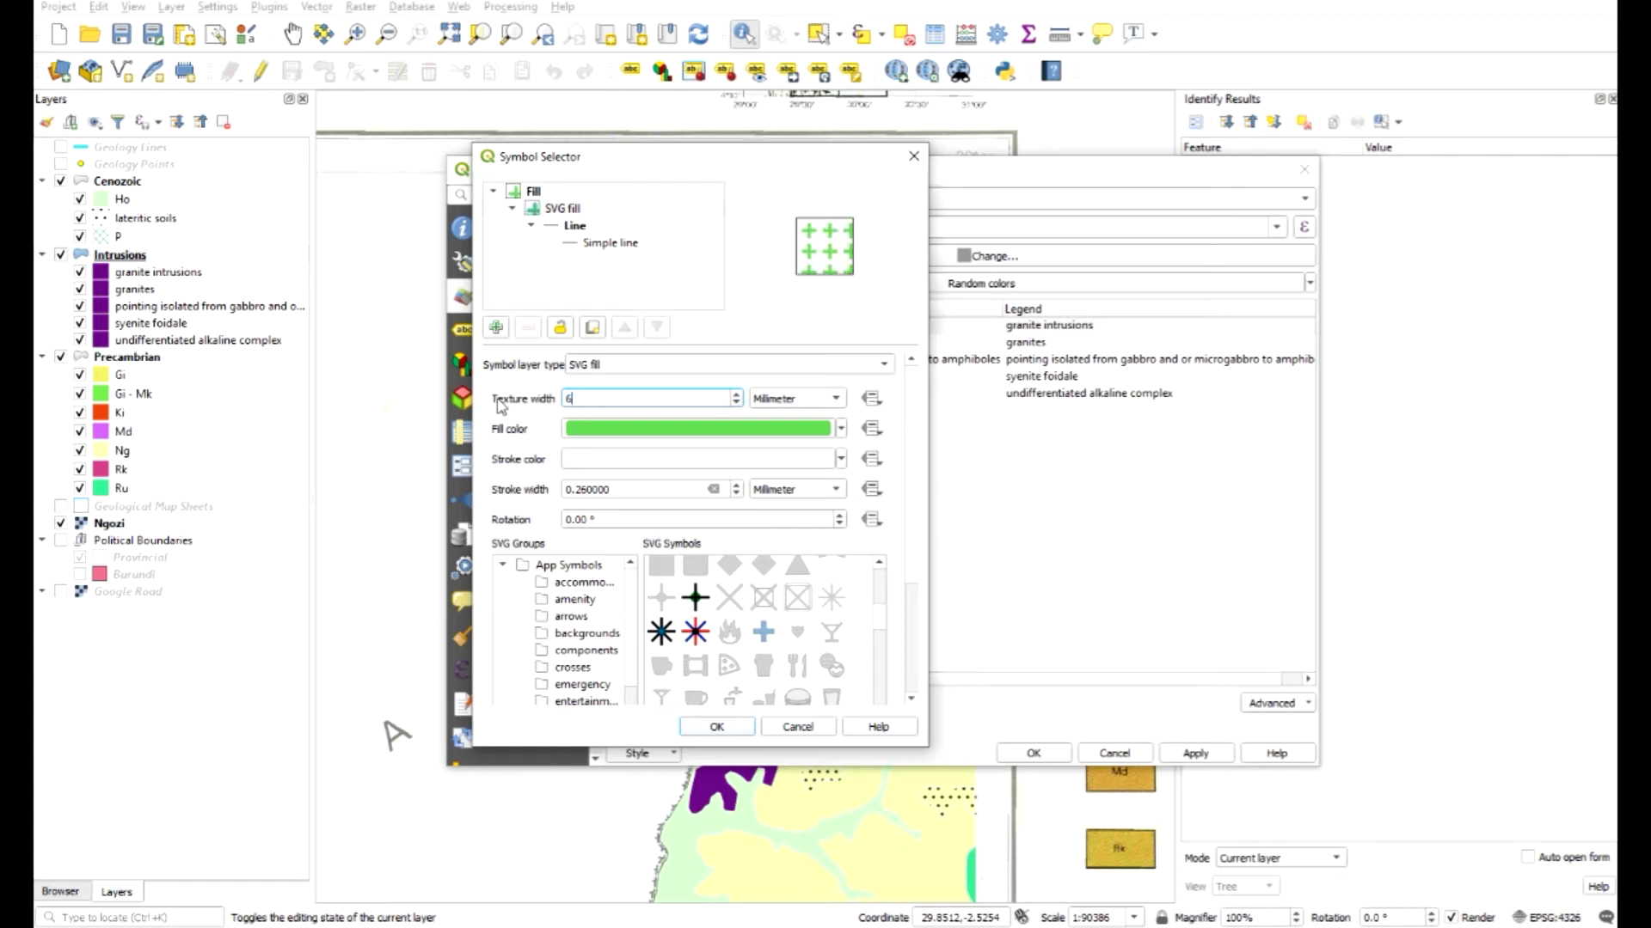
pyautogui.click(595, 227)
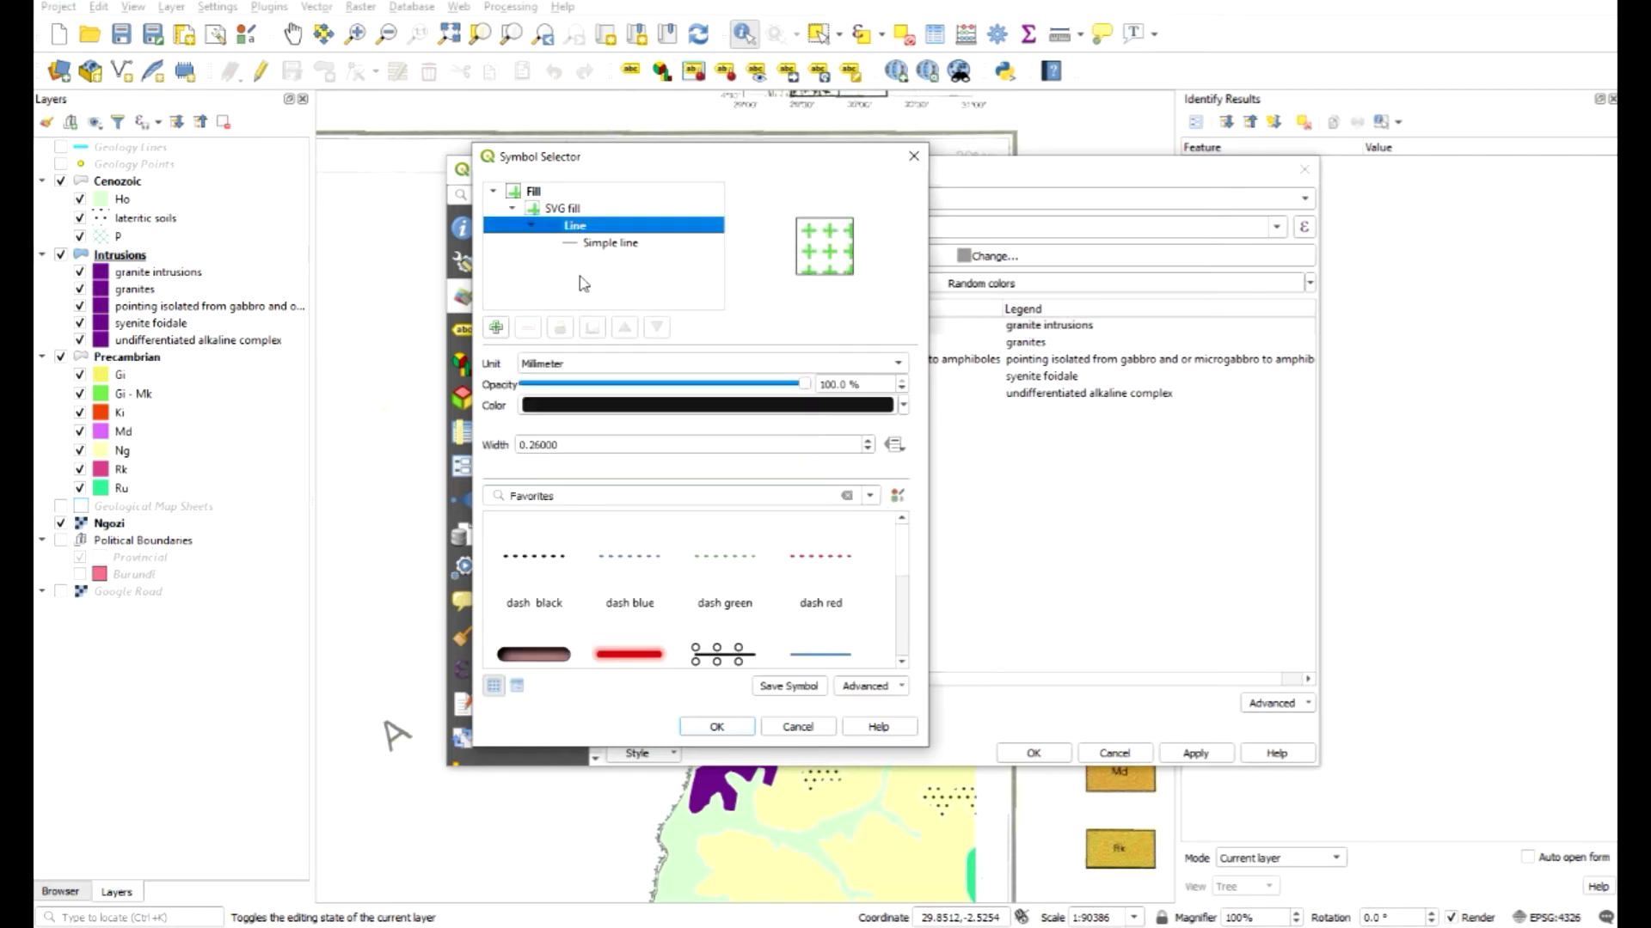
pyautogui.click(591, 245)
pyautogui.click(578, 226)
pyautogui.click(557, 211)
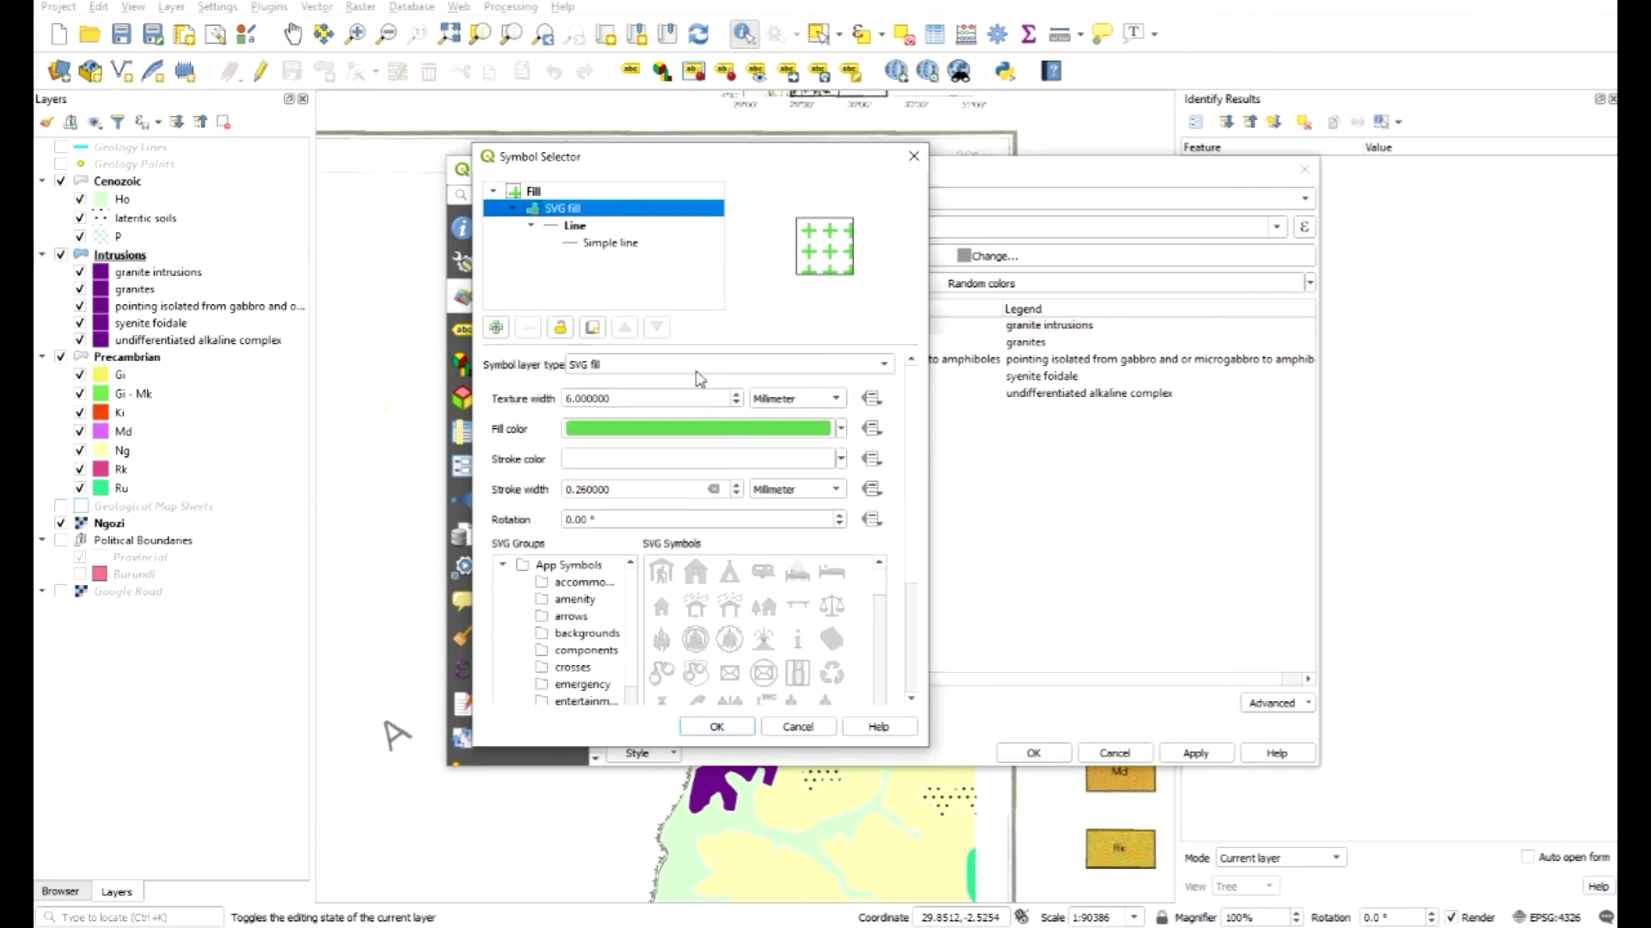
pyautogui.click(535, 191)
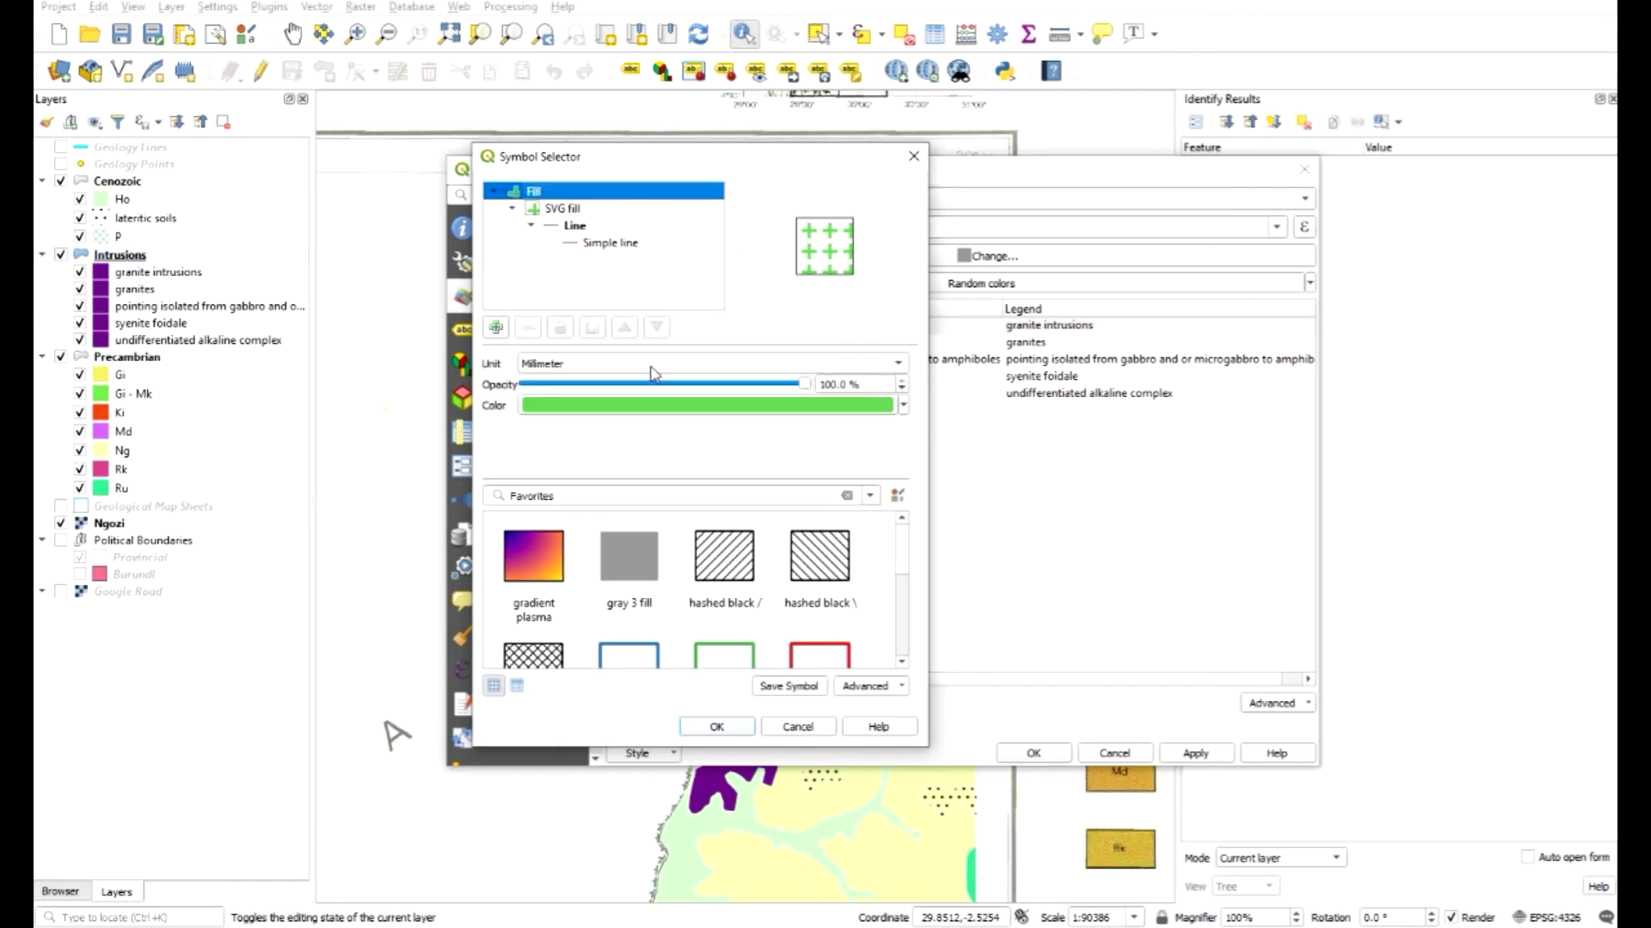
pyautogui.doubleClick(564, 209)
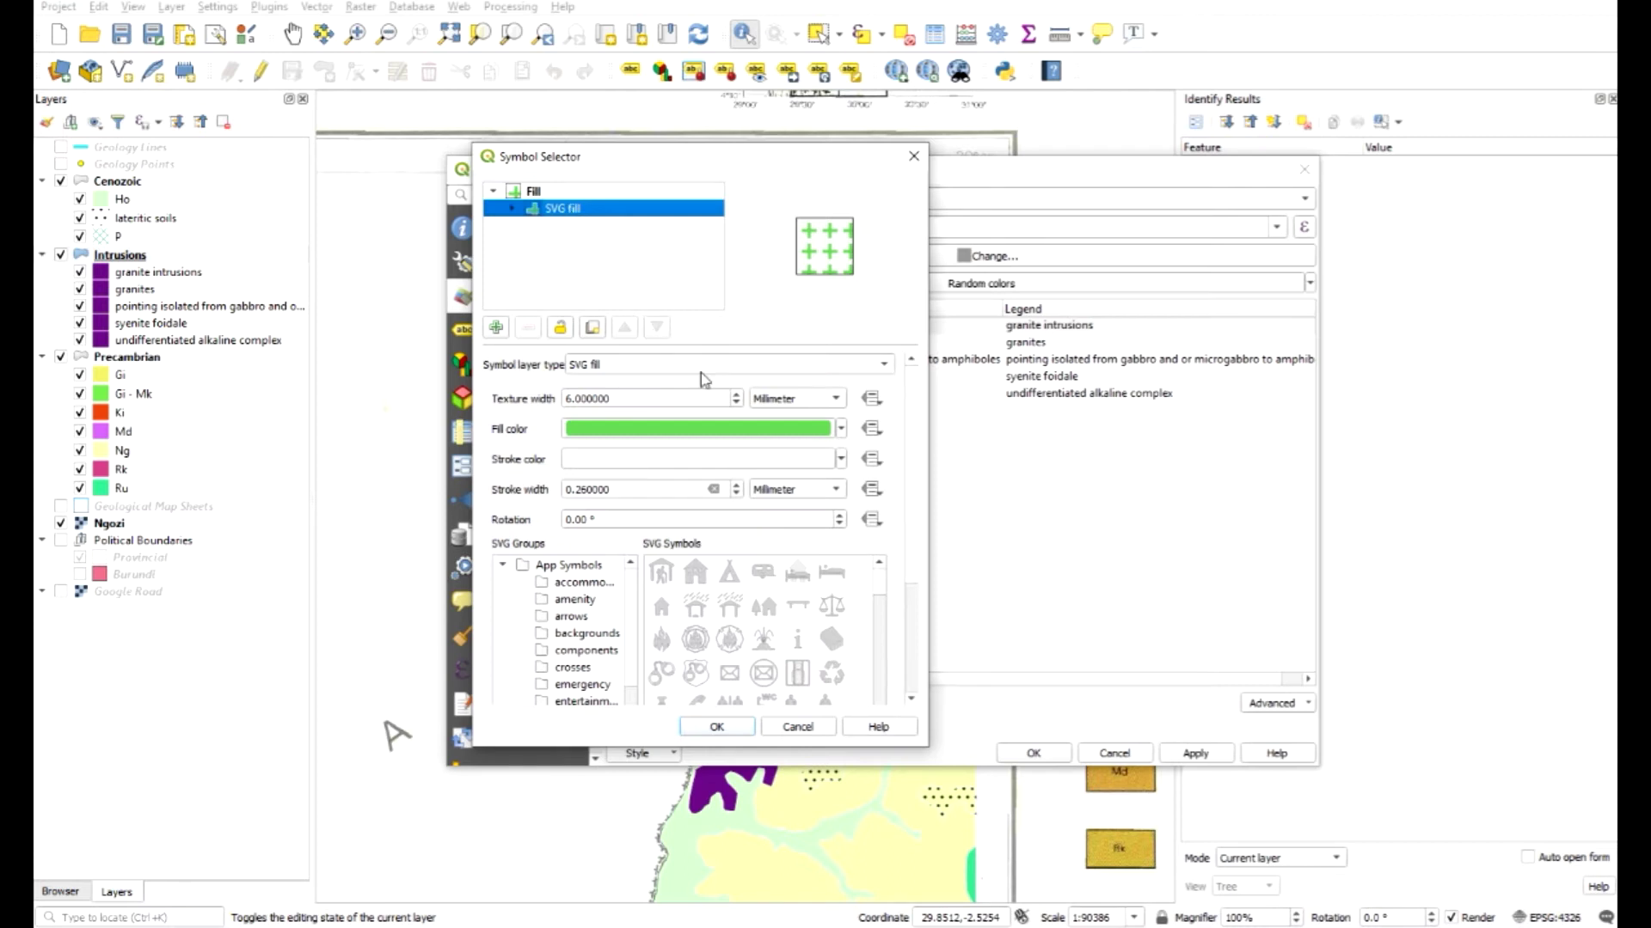
pyautogui.click(742, 727)
pyautogui.click(1183, 760)
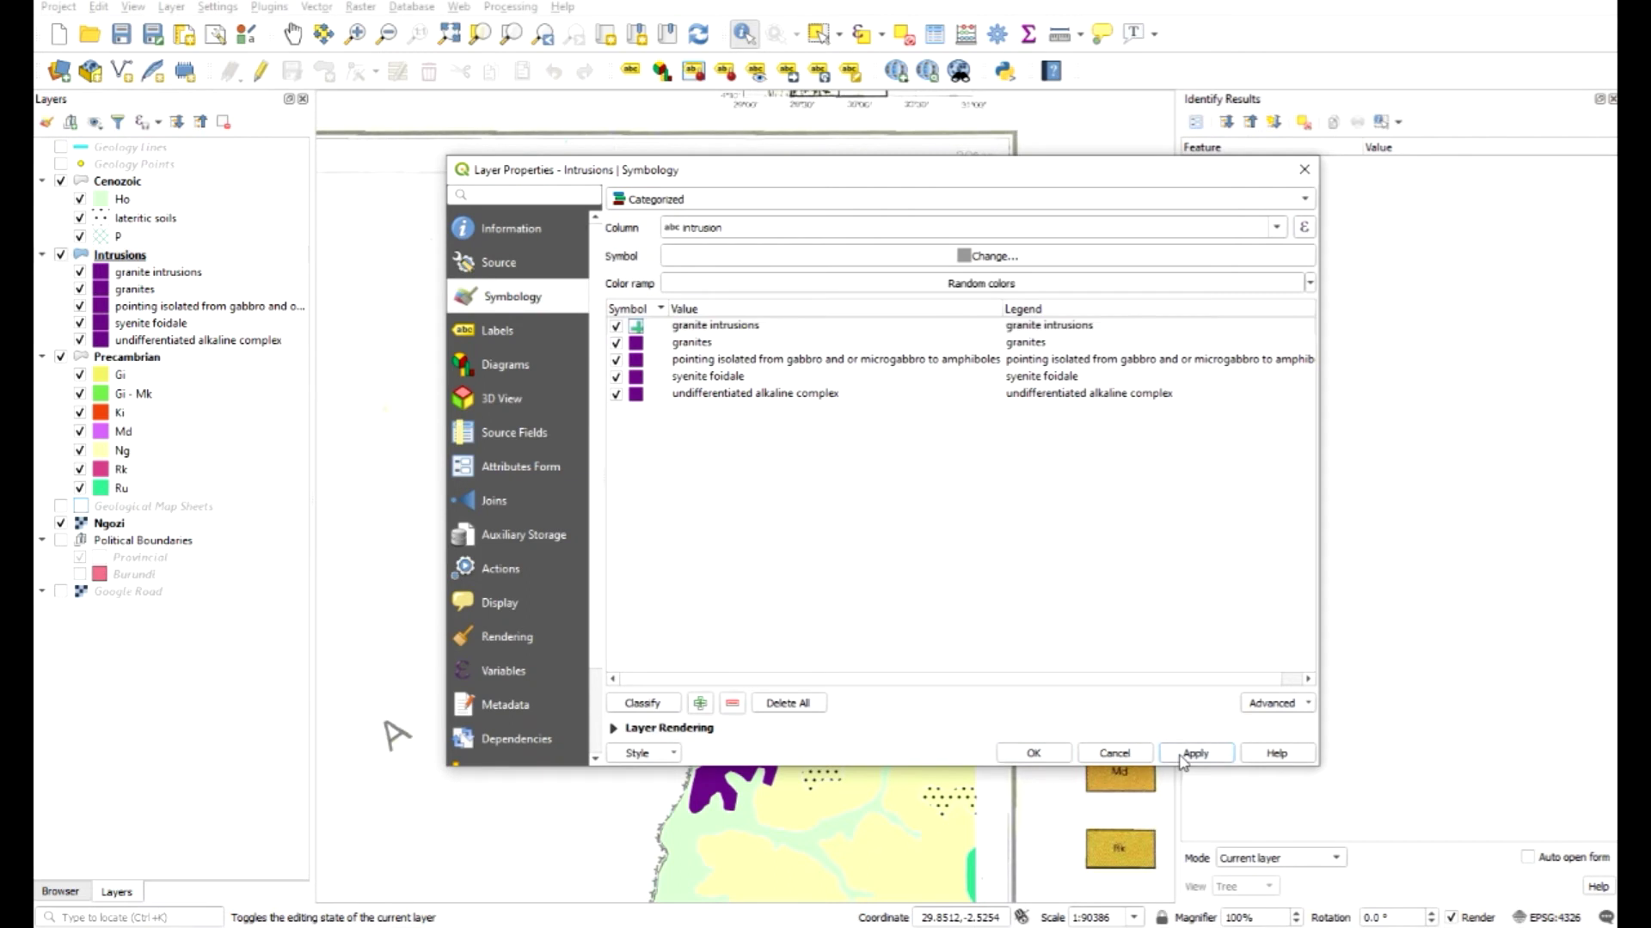
pyautogui.click(1035, 754)
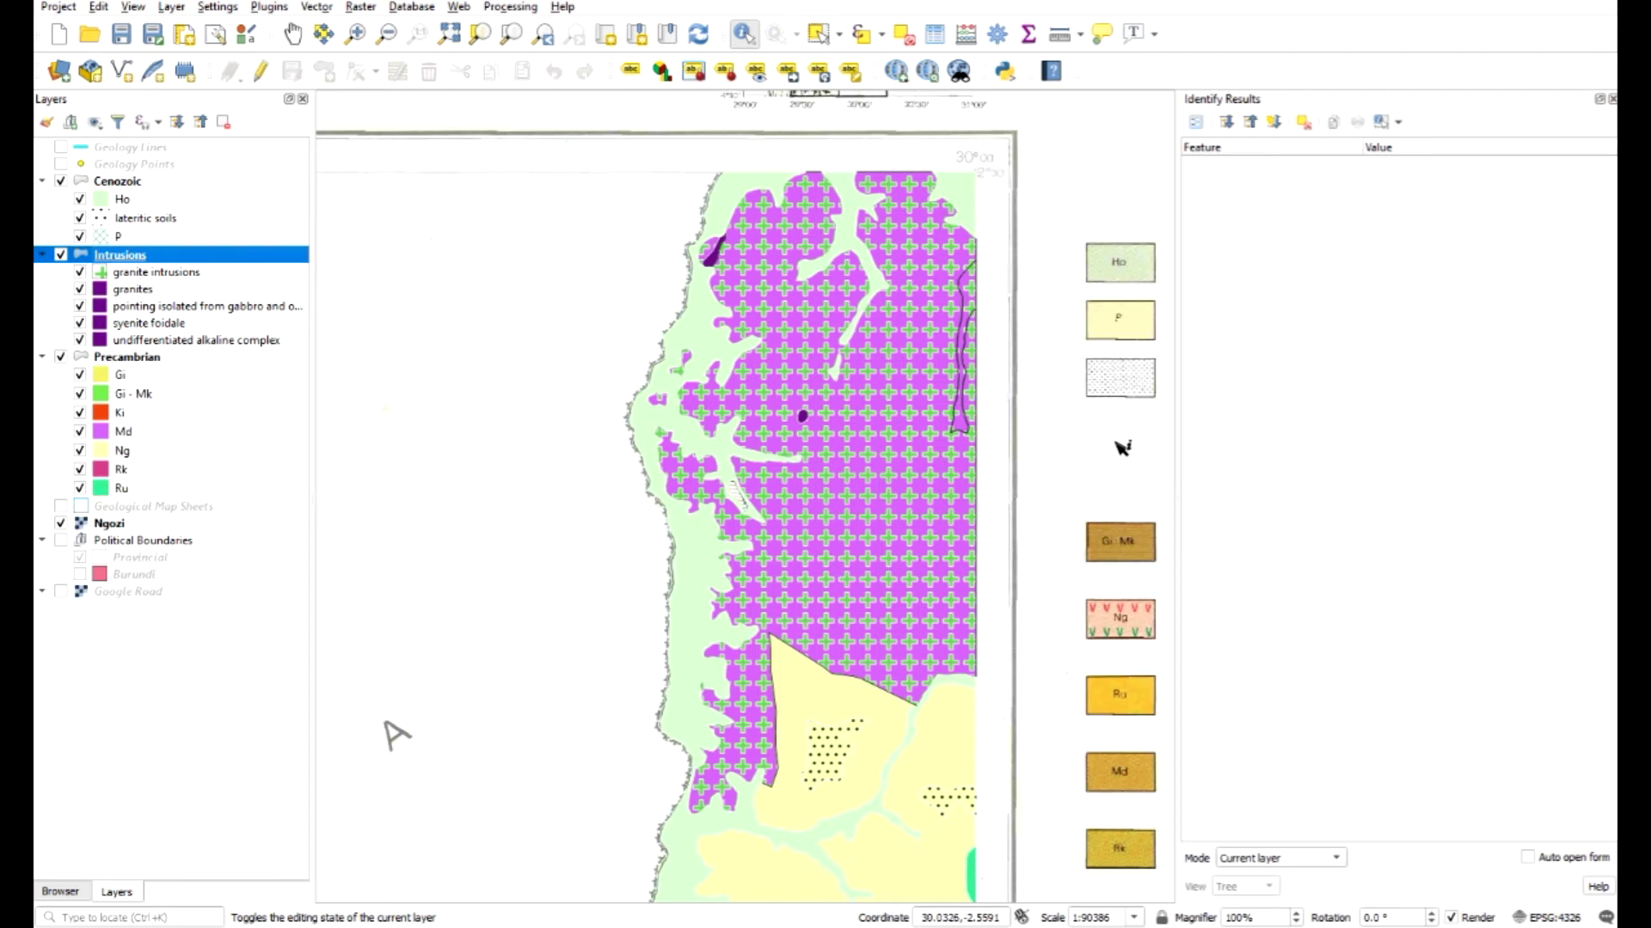
# Step: Examine the scanned map's Precambrian legend entries and the cross-patterned granite intrusions area
pyautogui.click(292, 34)
pyautogui.moveTo(939, 642); pyautogui.dragTo(294, 408)
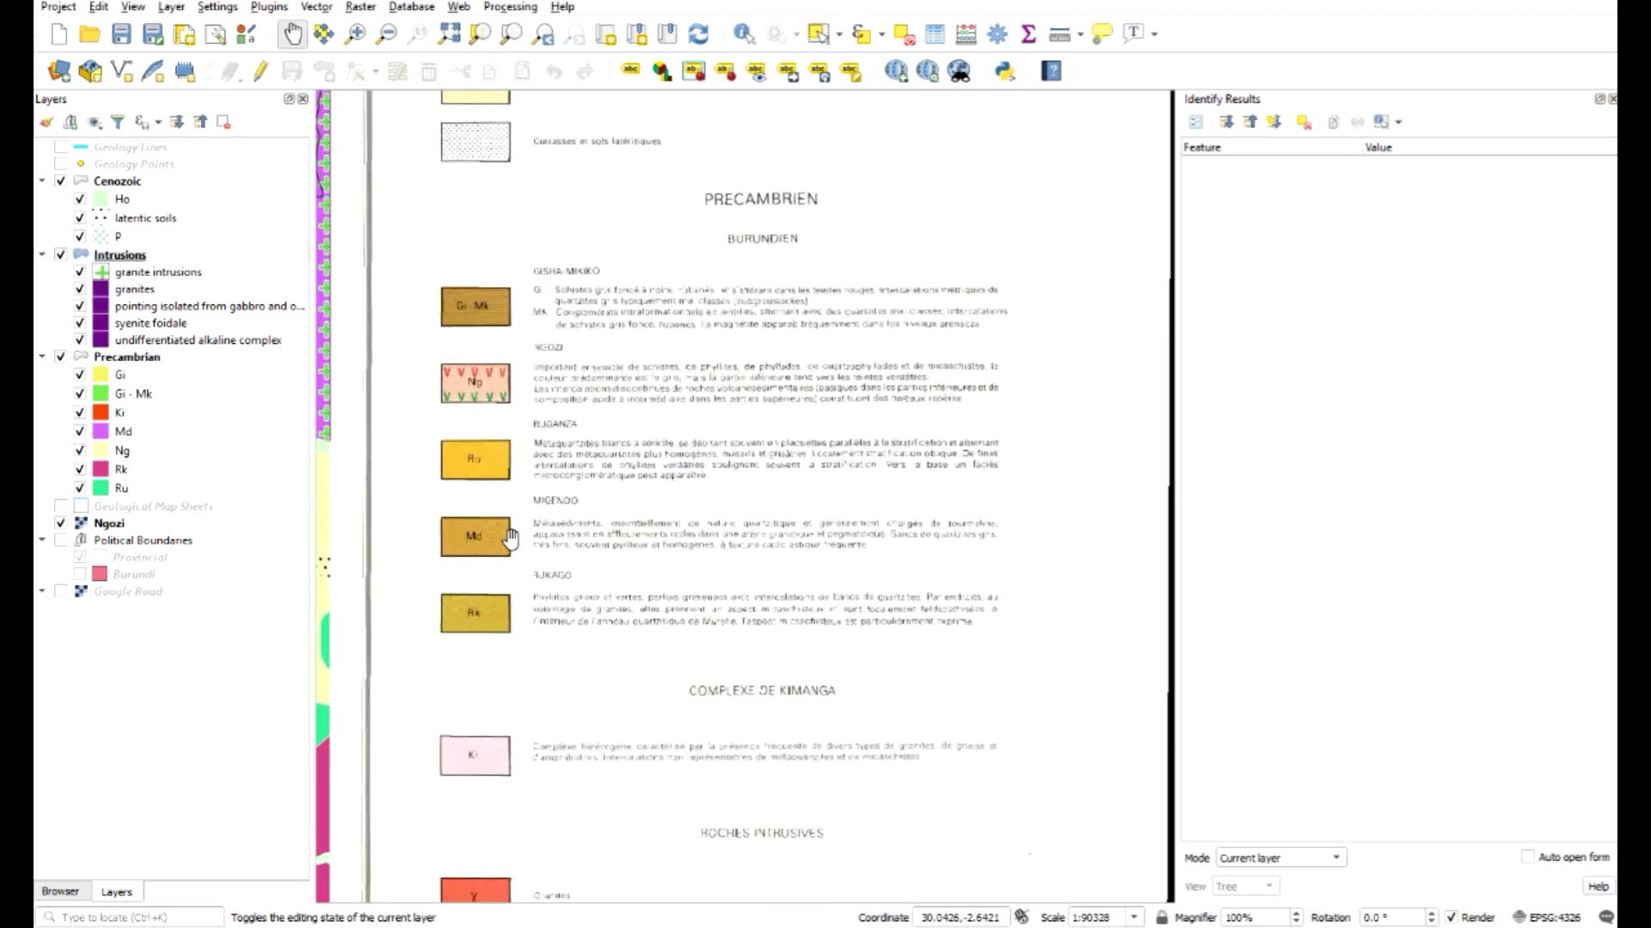
pyautogui.moveTo(499, 540); pyautogui.dragTo(1137, 608)
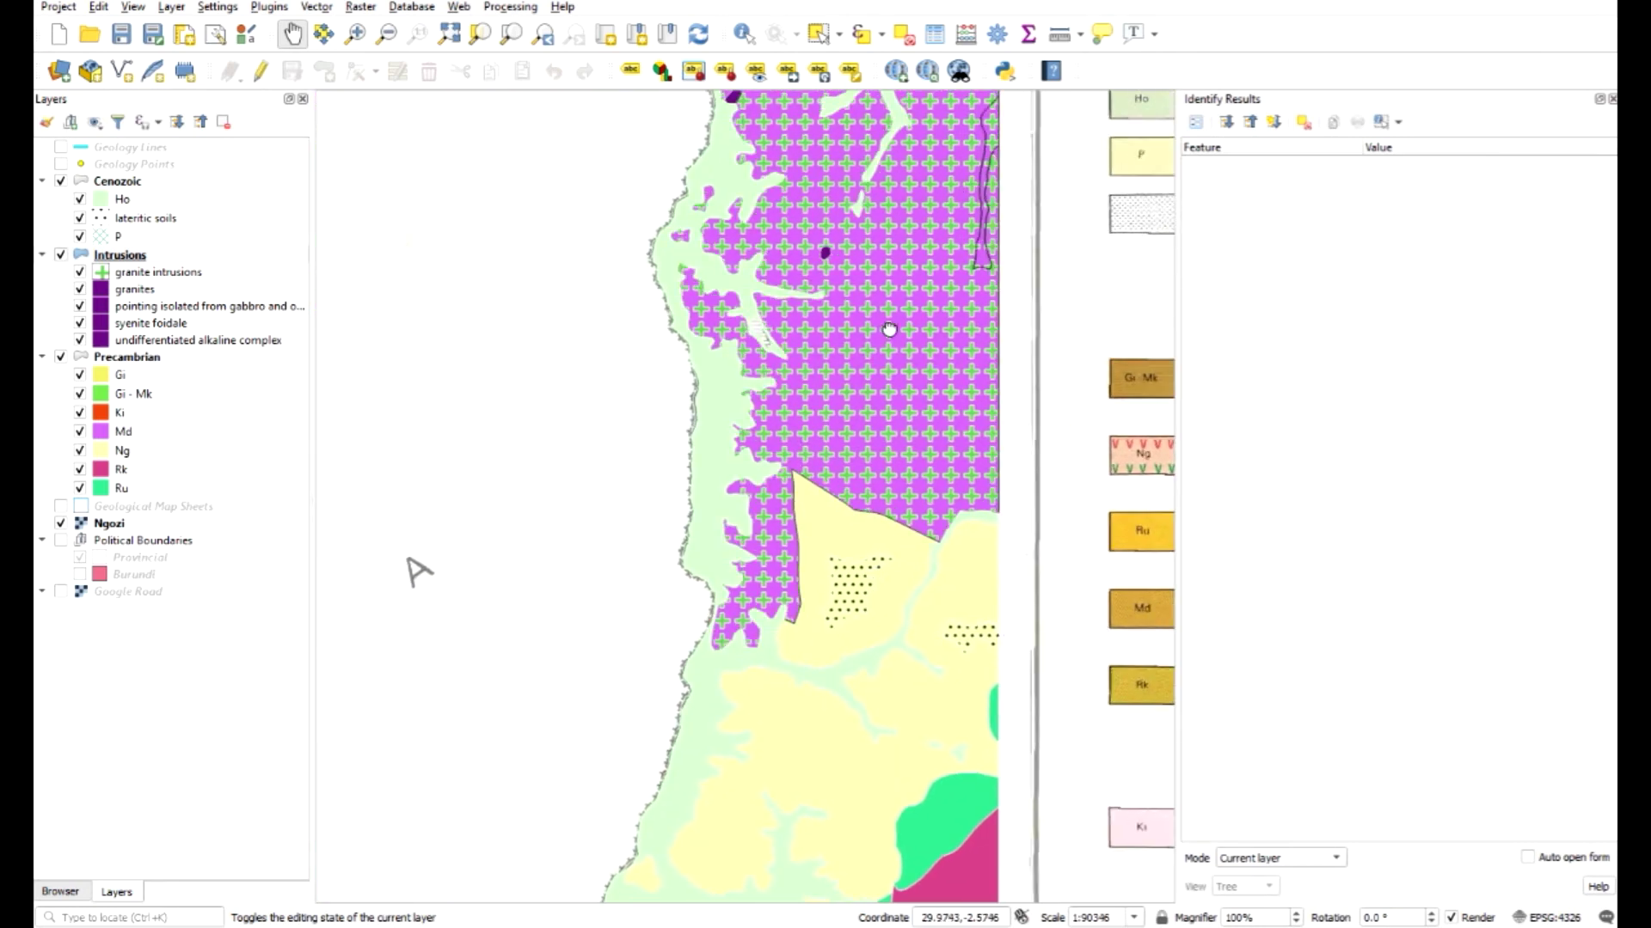
pyautogui.moveTo(888, 325); pyautogui.dragTo(906, 540)
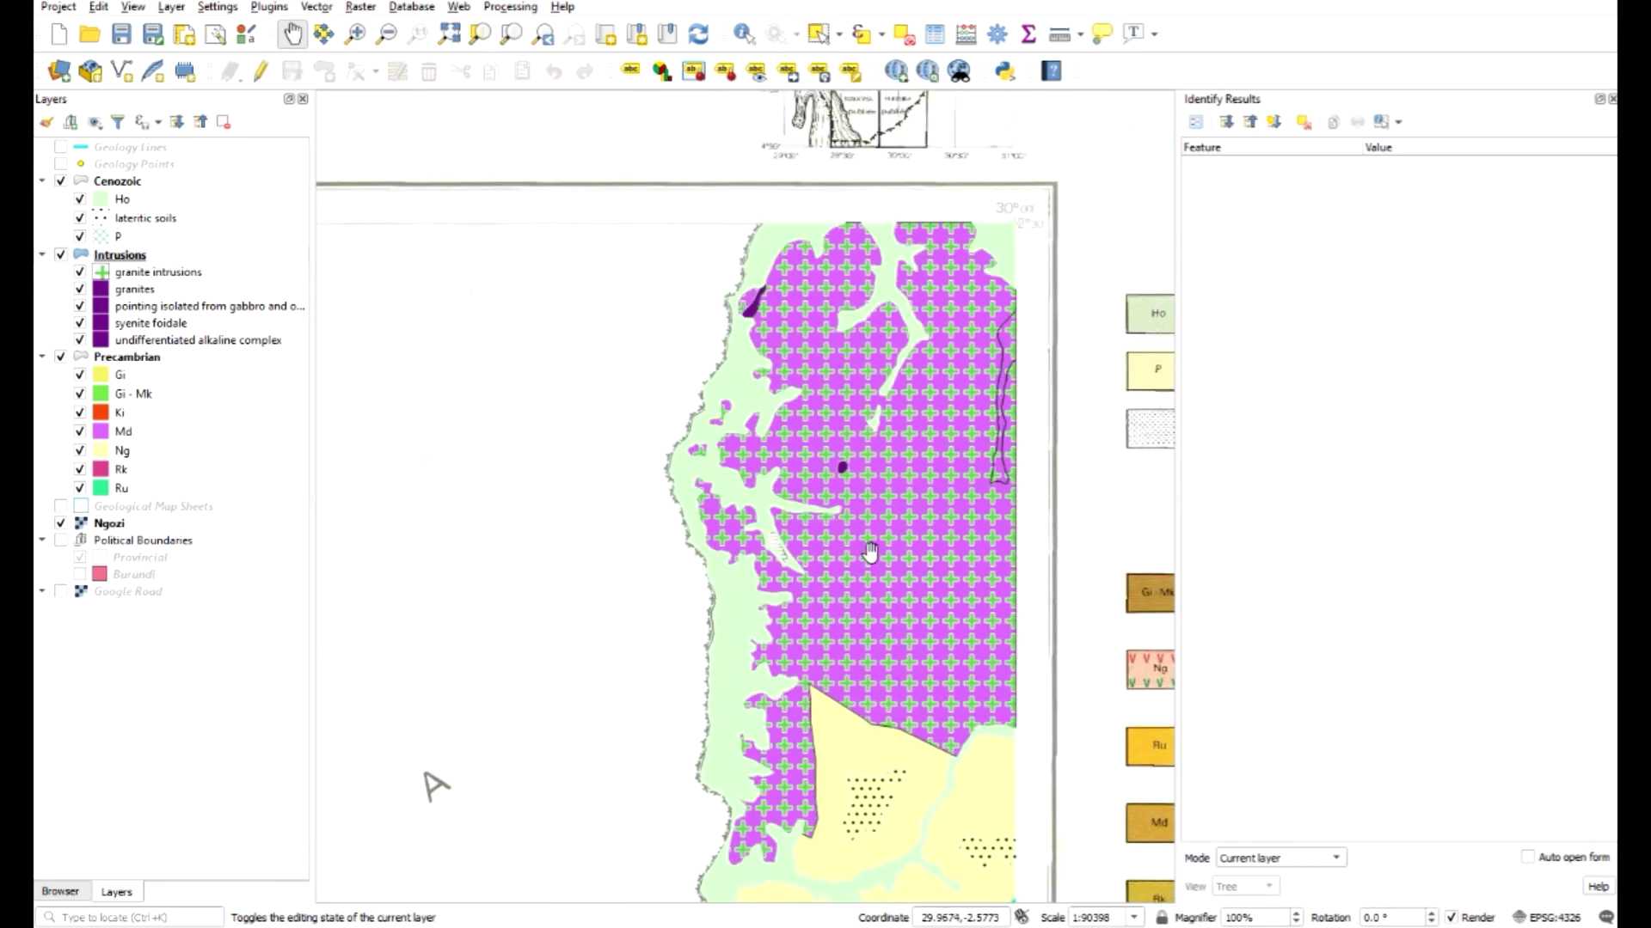
pyautogui.rightClick(151, 256)
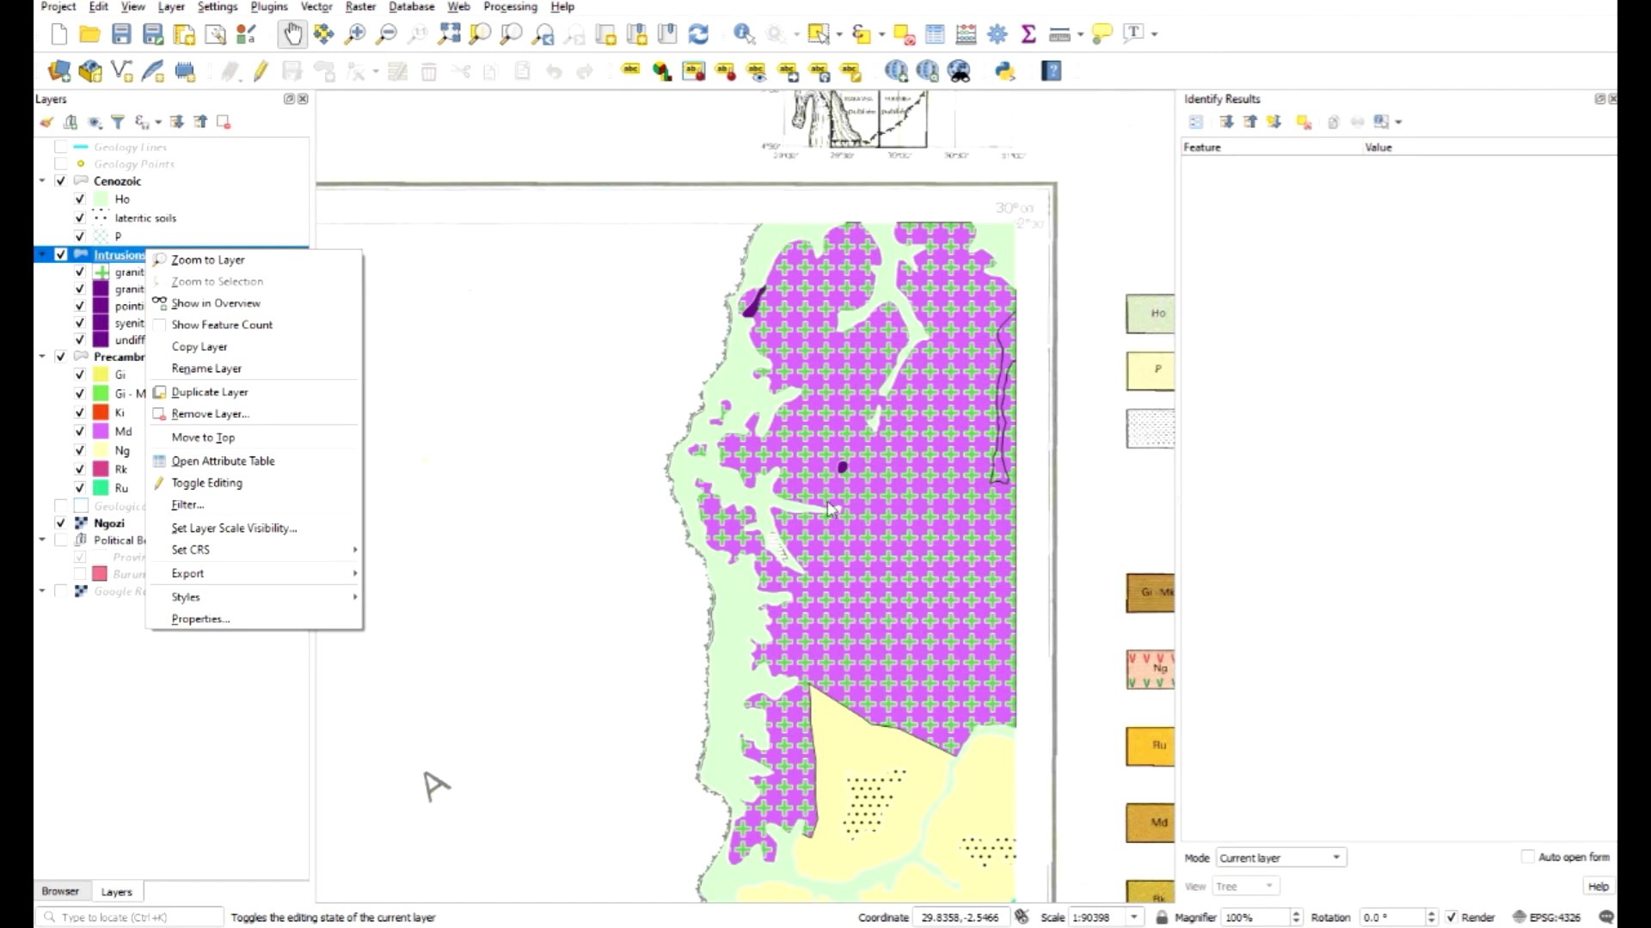
pyautogui.click(266, 129)
# Step: Set the granites class of the Intrusions layer to a solid red fill and apply it to the map
pyautogui.rightClick(148, 256)
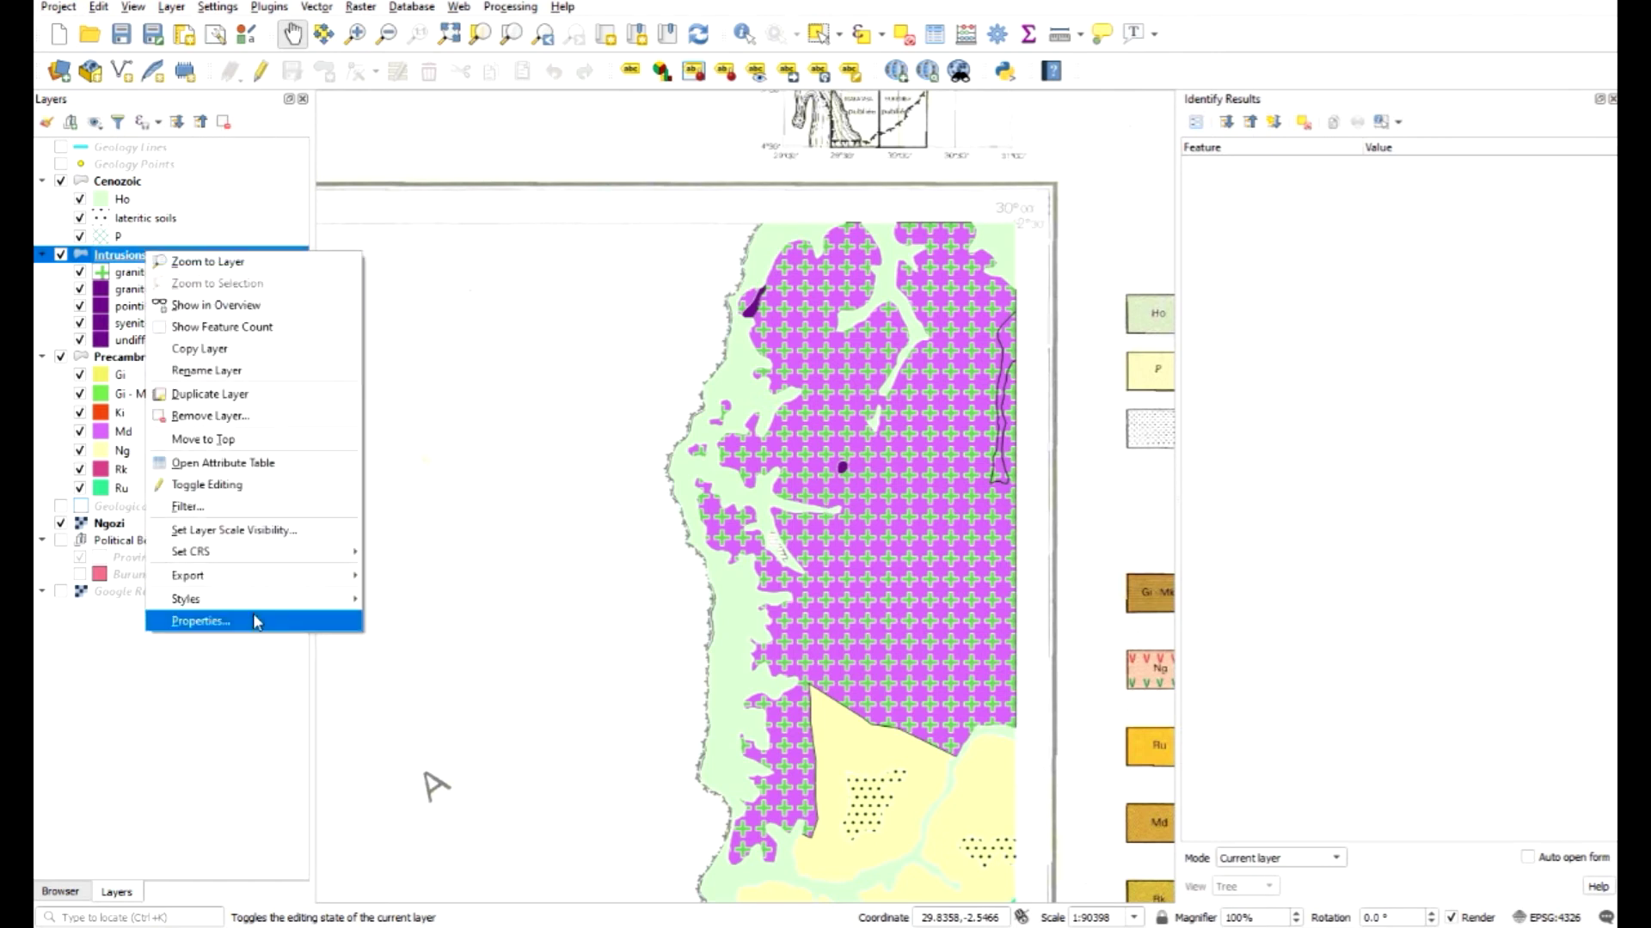
pyautogui.click(252, 612)
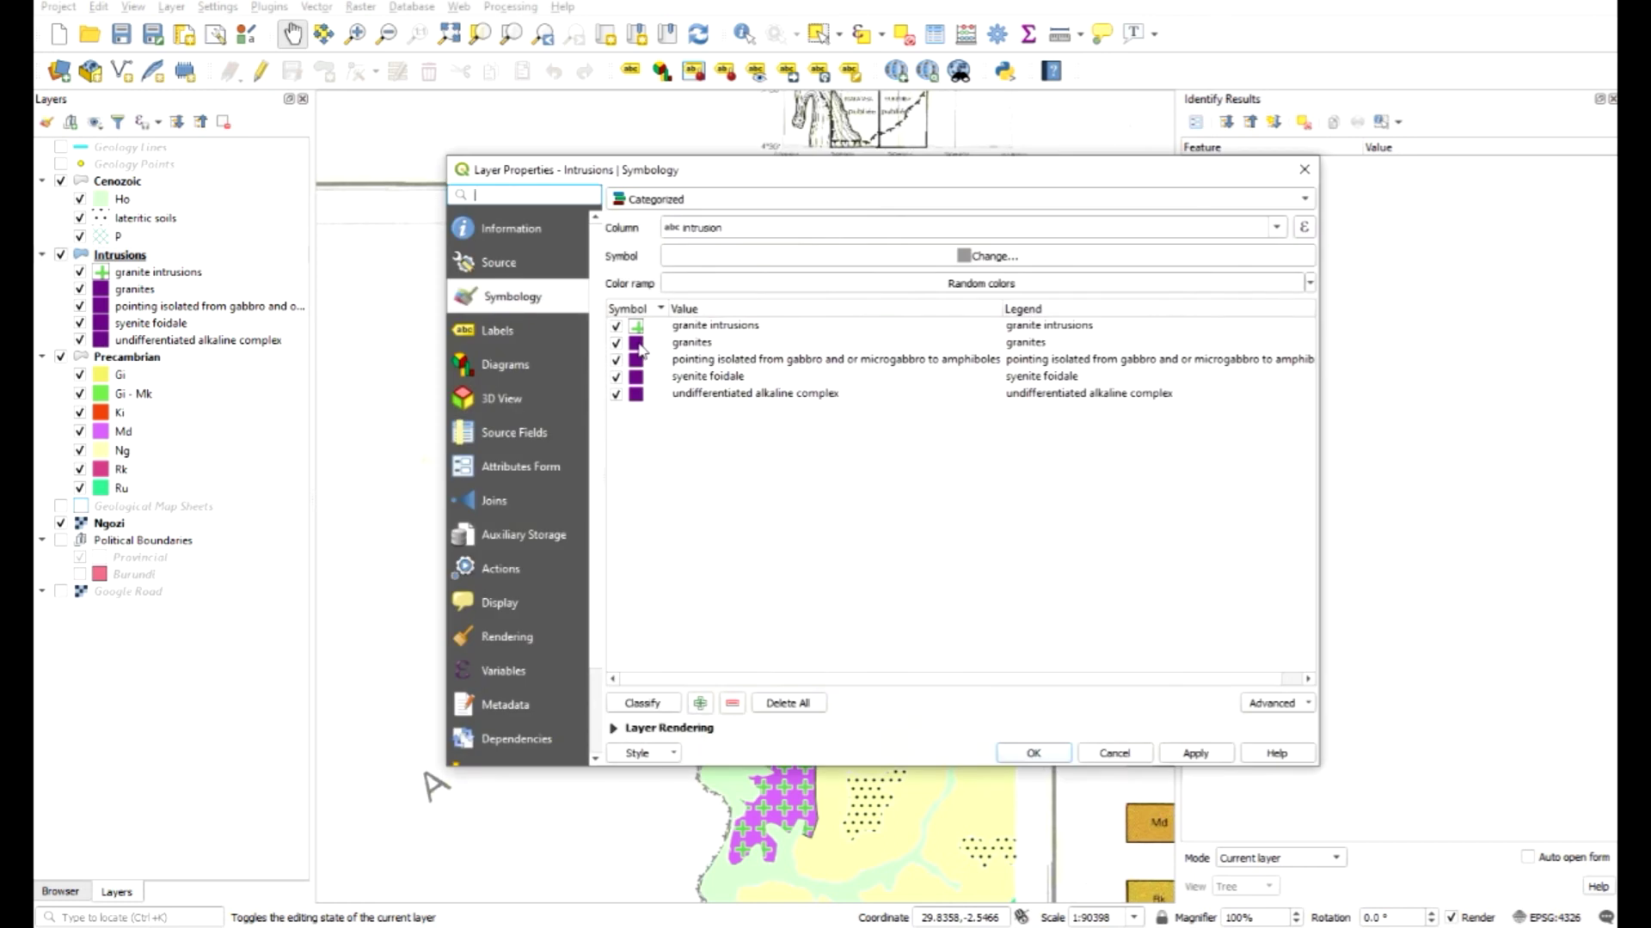
pyautogui.doubleClick(637, 345)
pyautogui.click(560, 211)
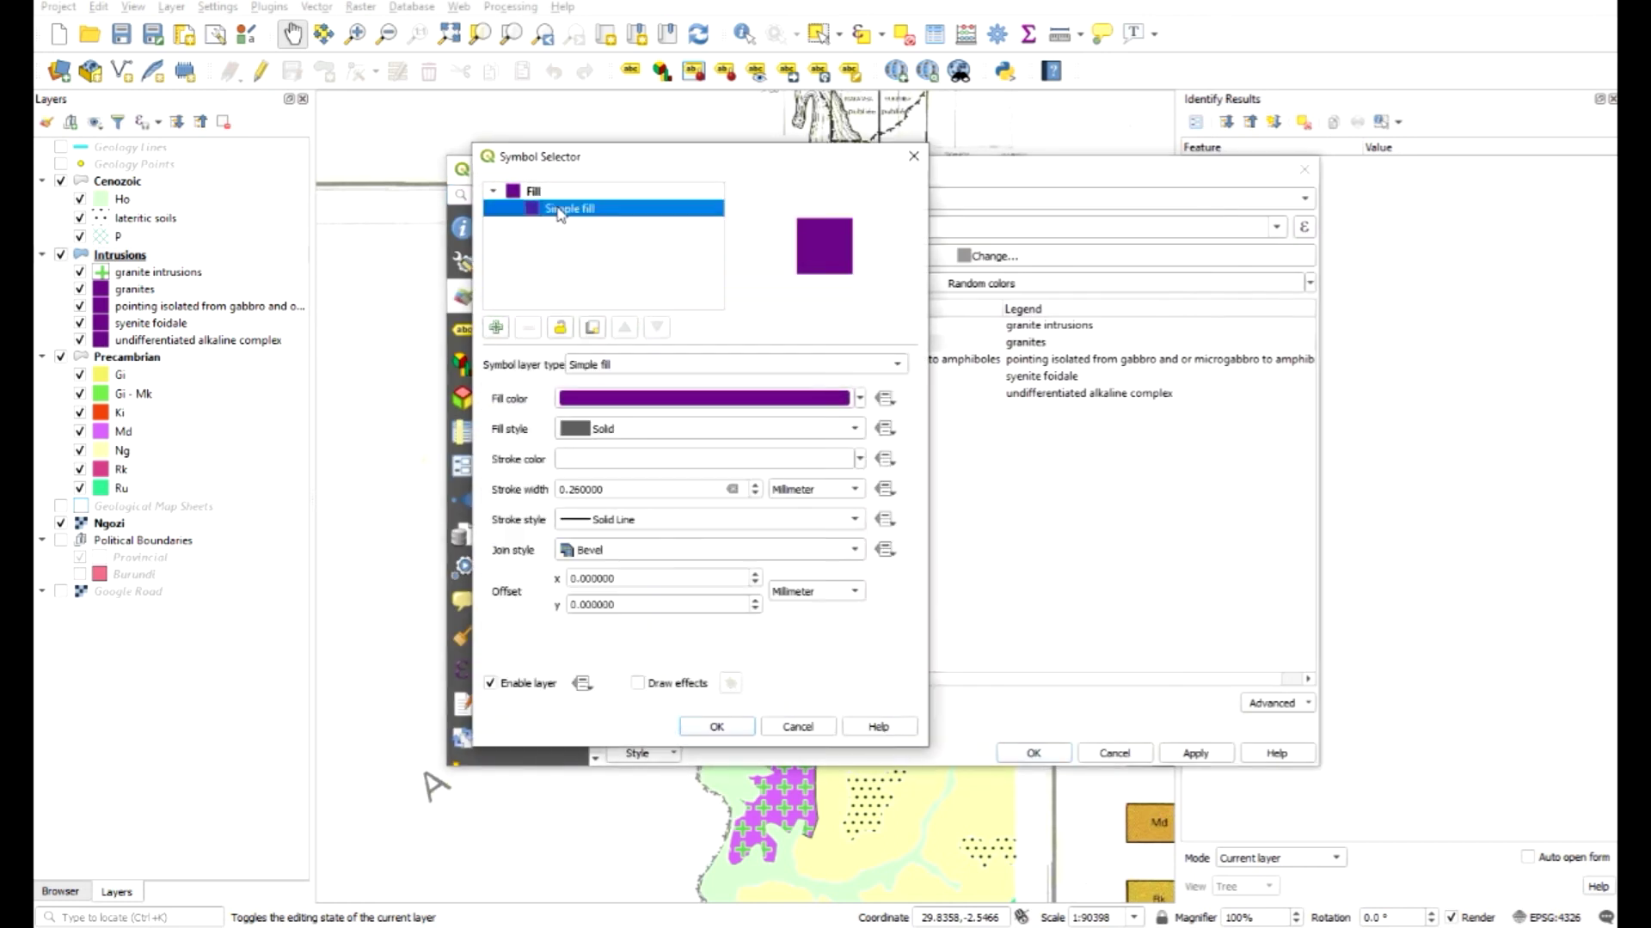
pyautogui.click(735, 404)
pyautogui.moveTo(1070, 282); pyautogui.dragTo(1132, 284)
pyautogui.click(1262, 551)
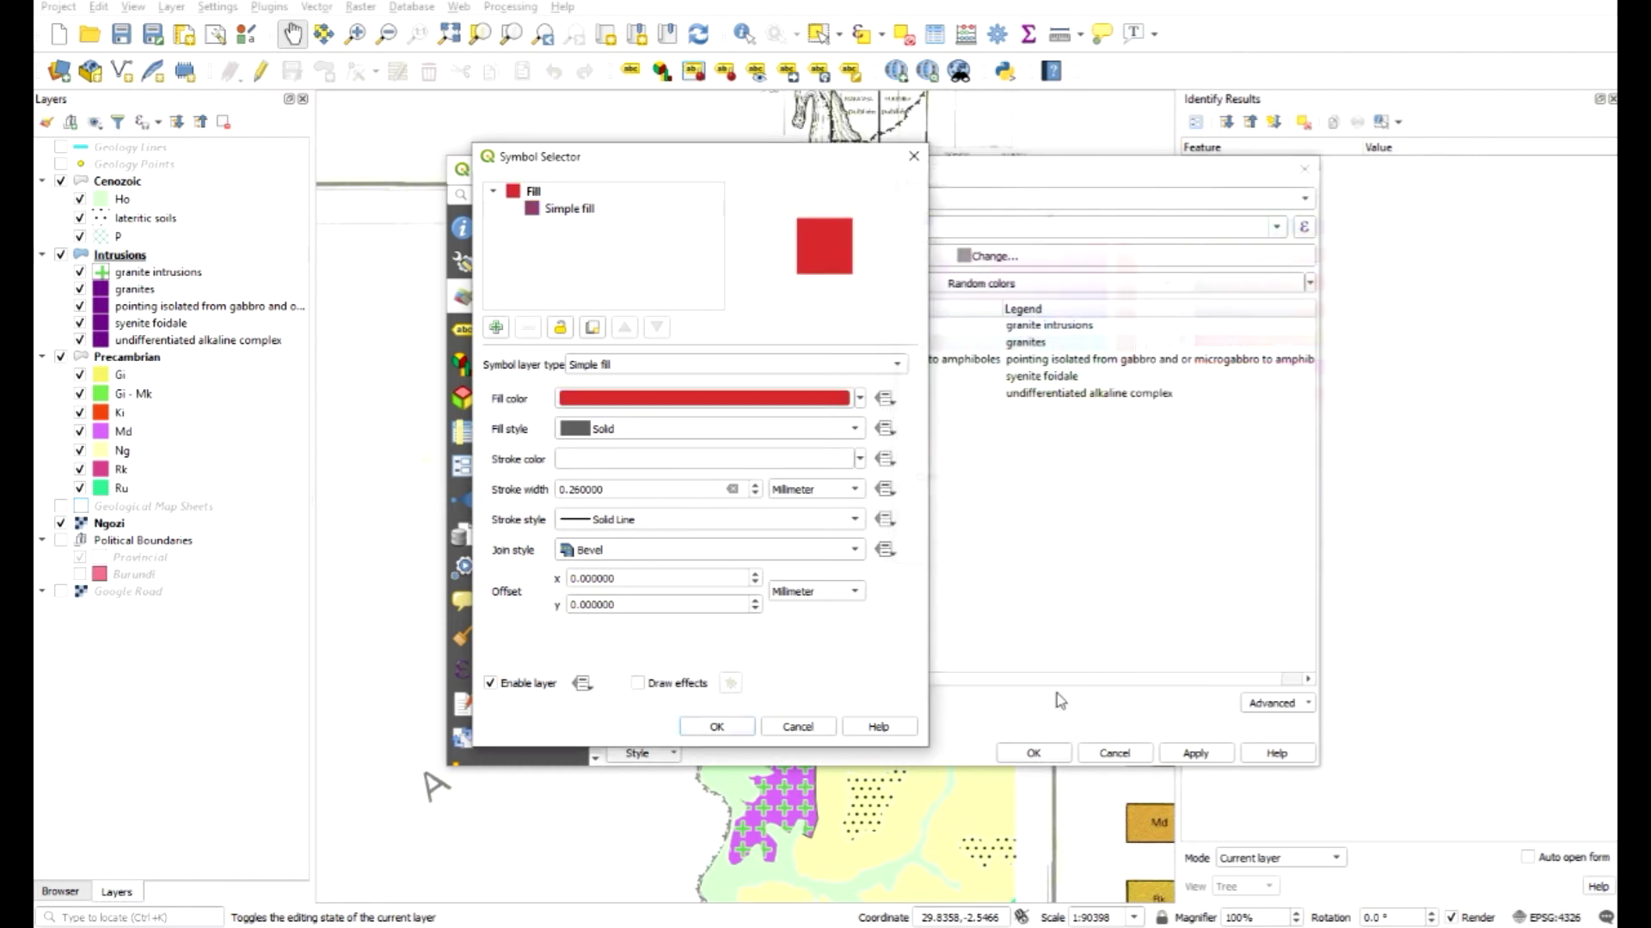
pyautogui.click(1204, 756)
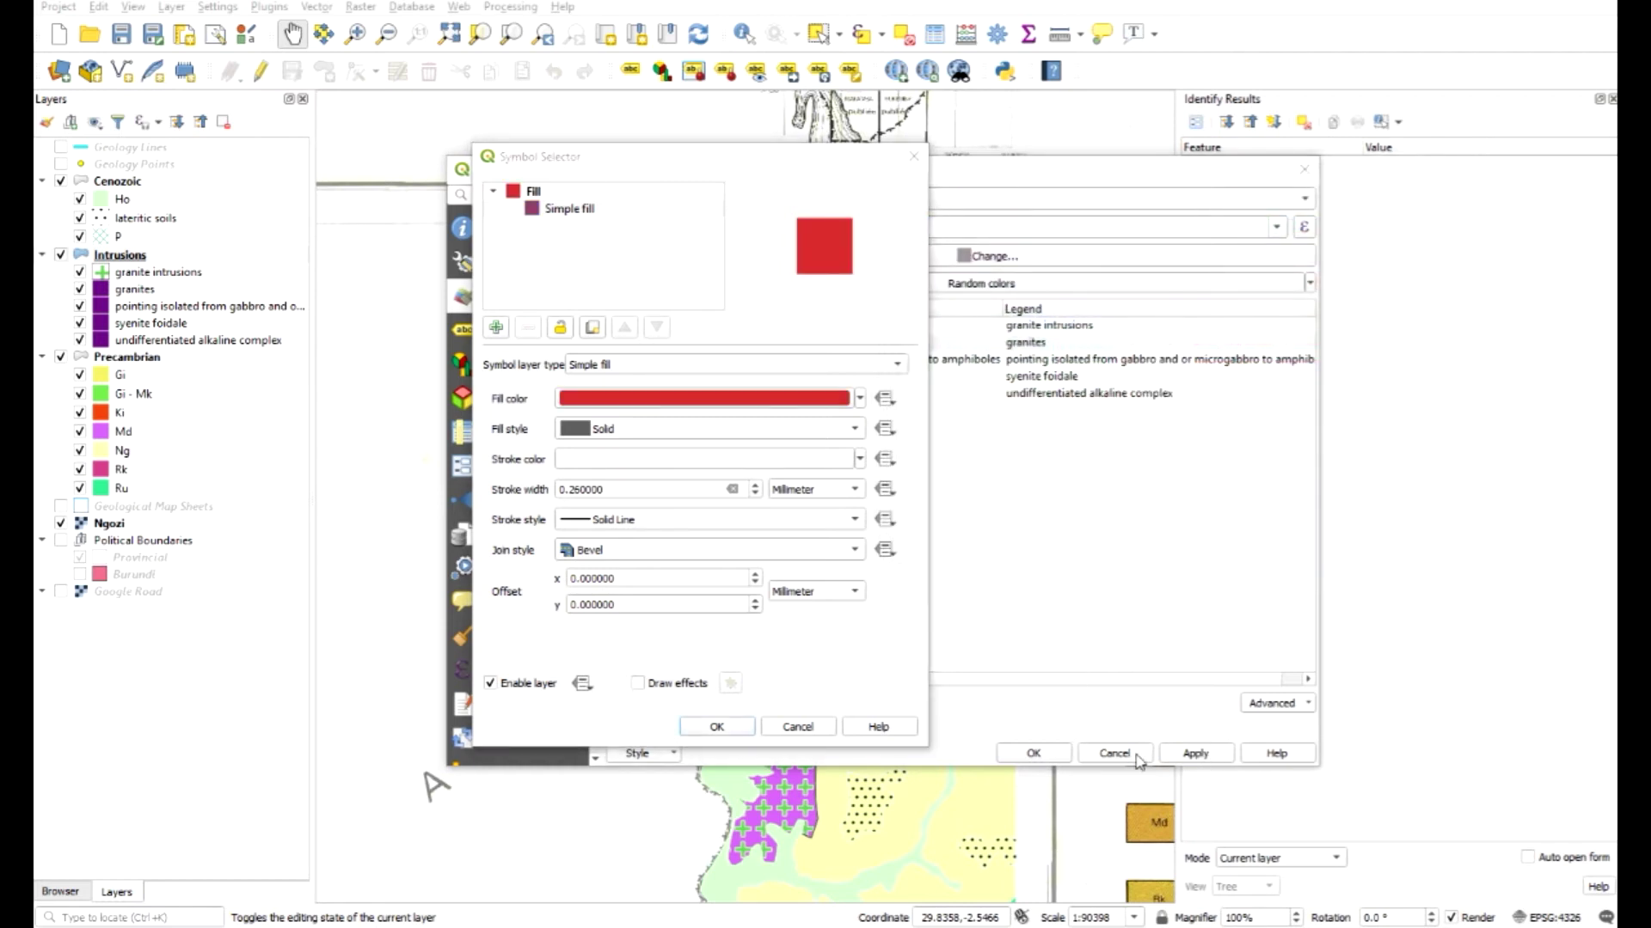
pyautogui.click(741, 729)
pyautogui.click(1039, 753)
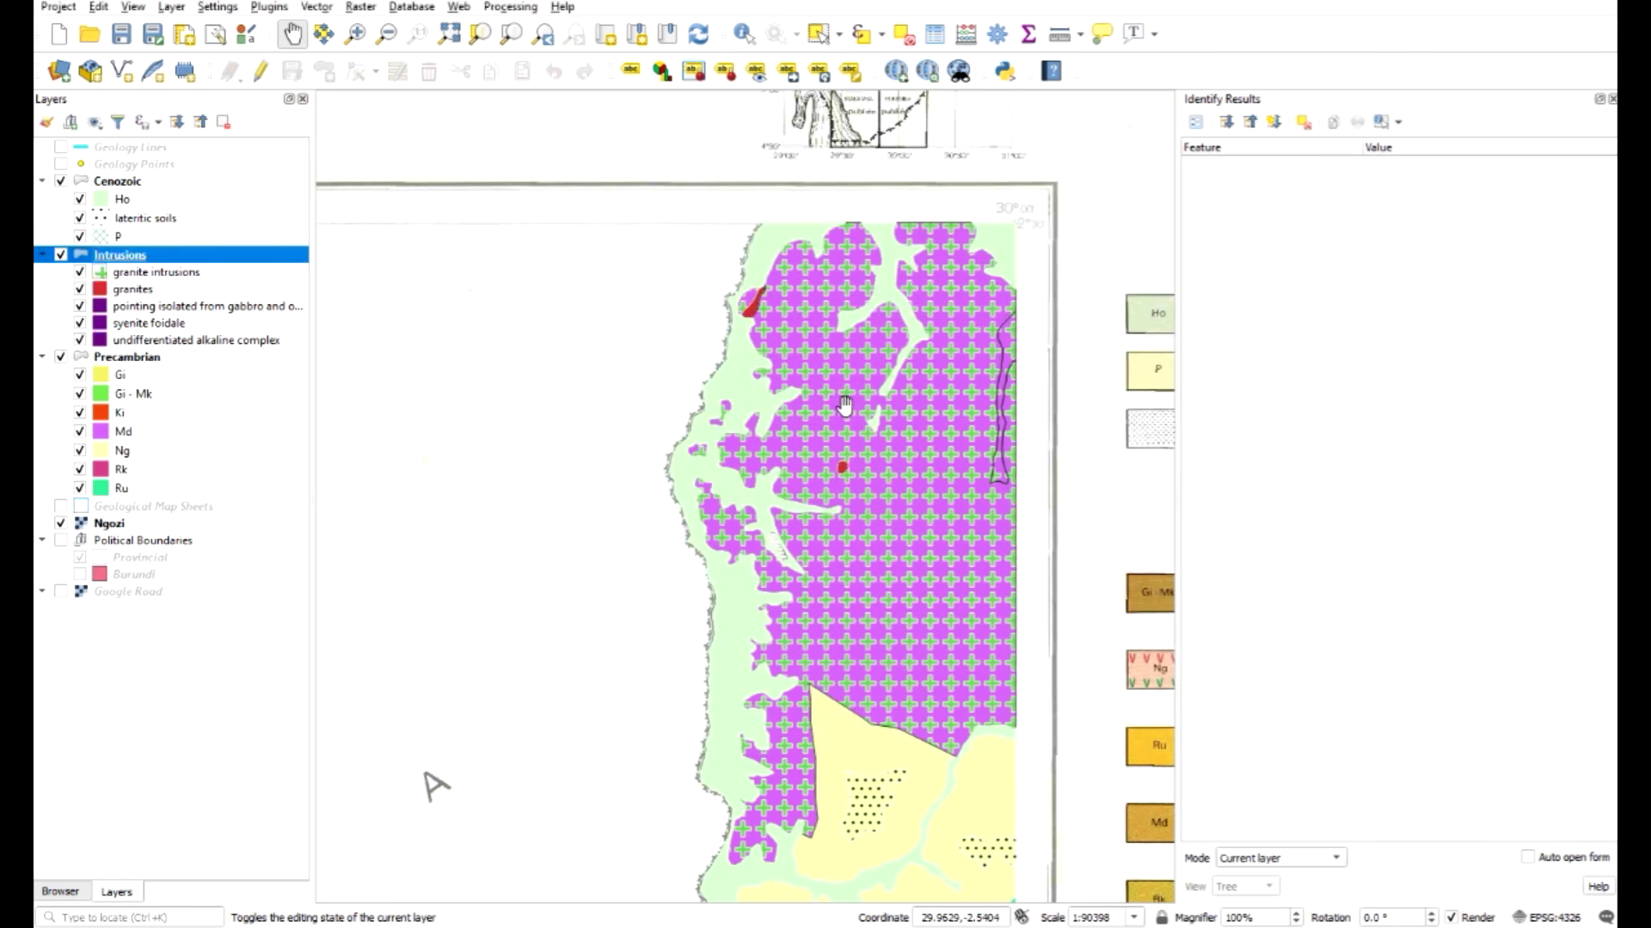
# Step: Hide the scanned Ngozi map and compare the map with the Intrusions layer off and on, leaving that layer on
pyautogui.click(61, 256)
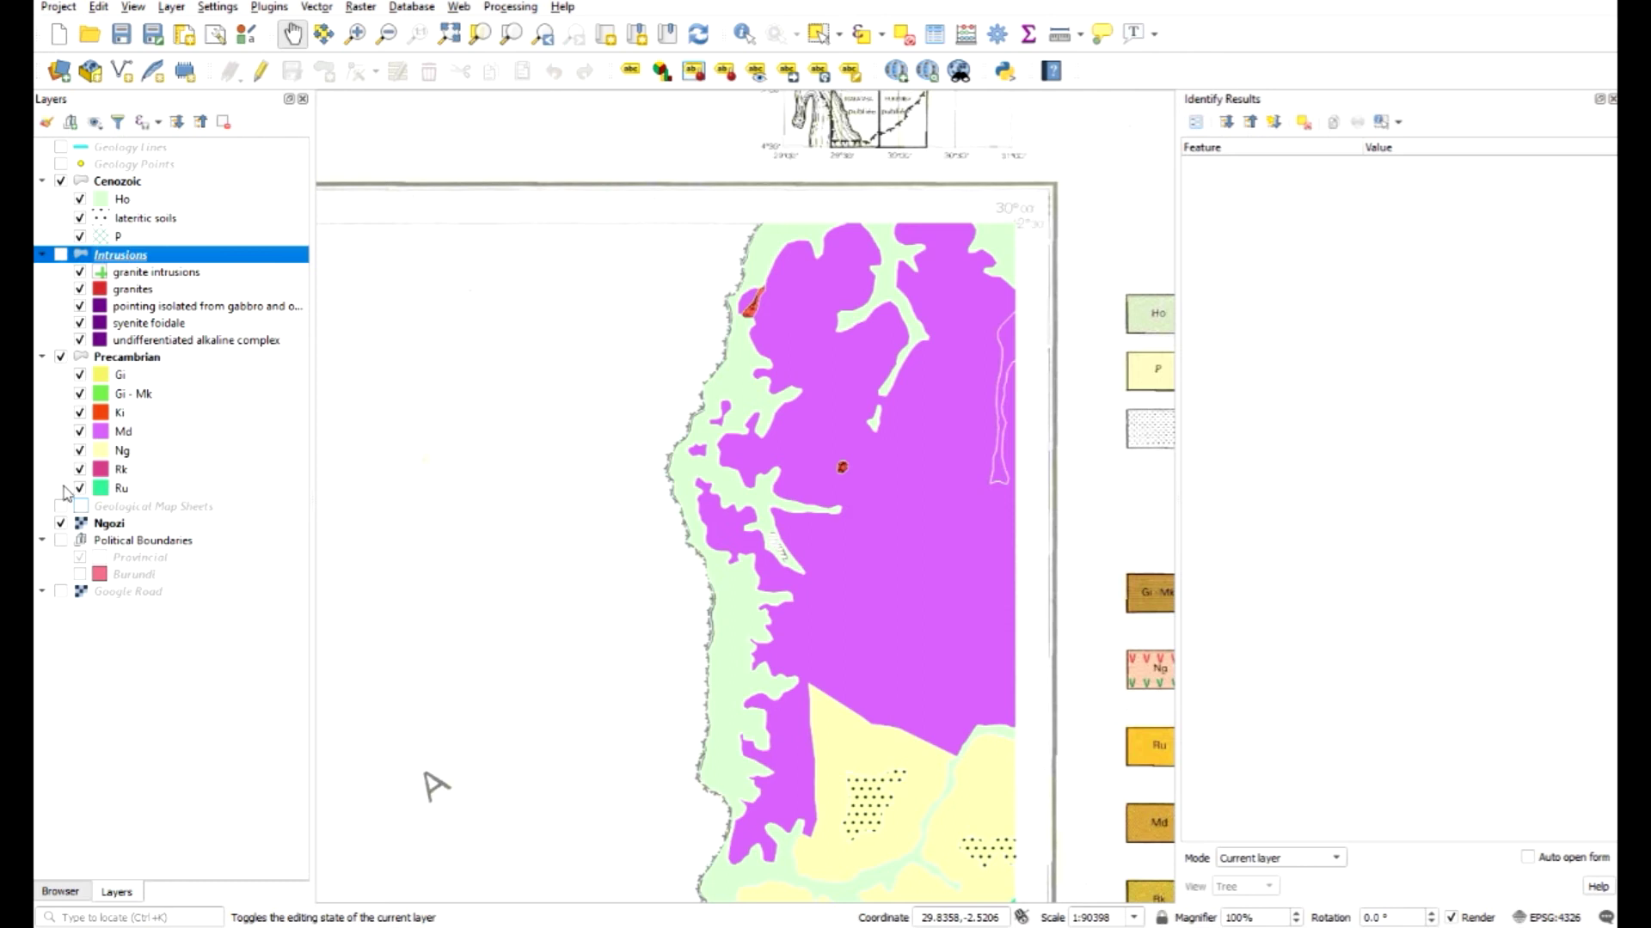
pyautogui.click(61, 523)
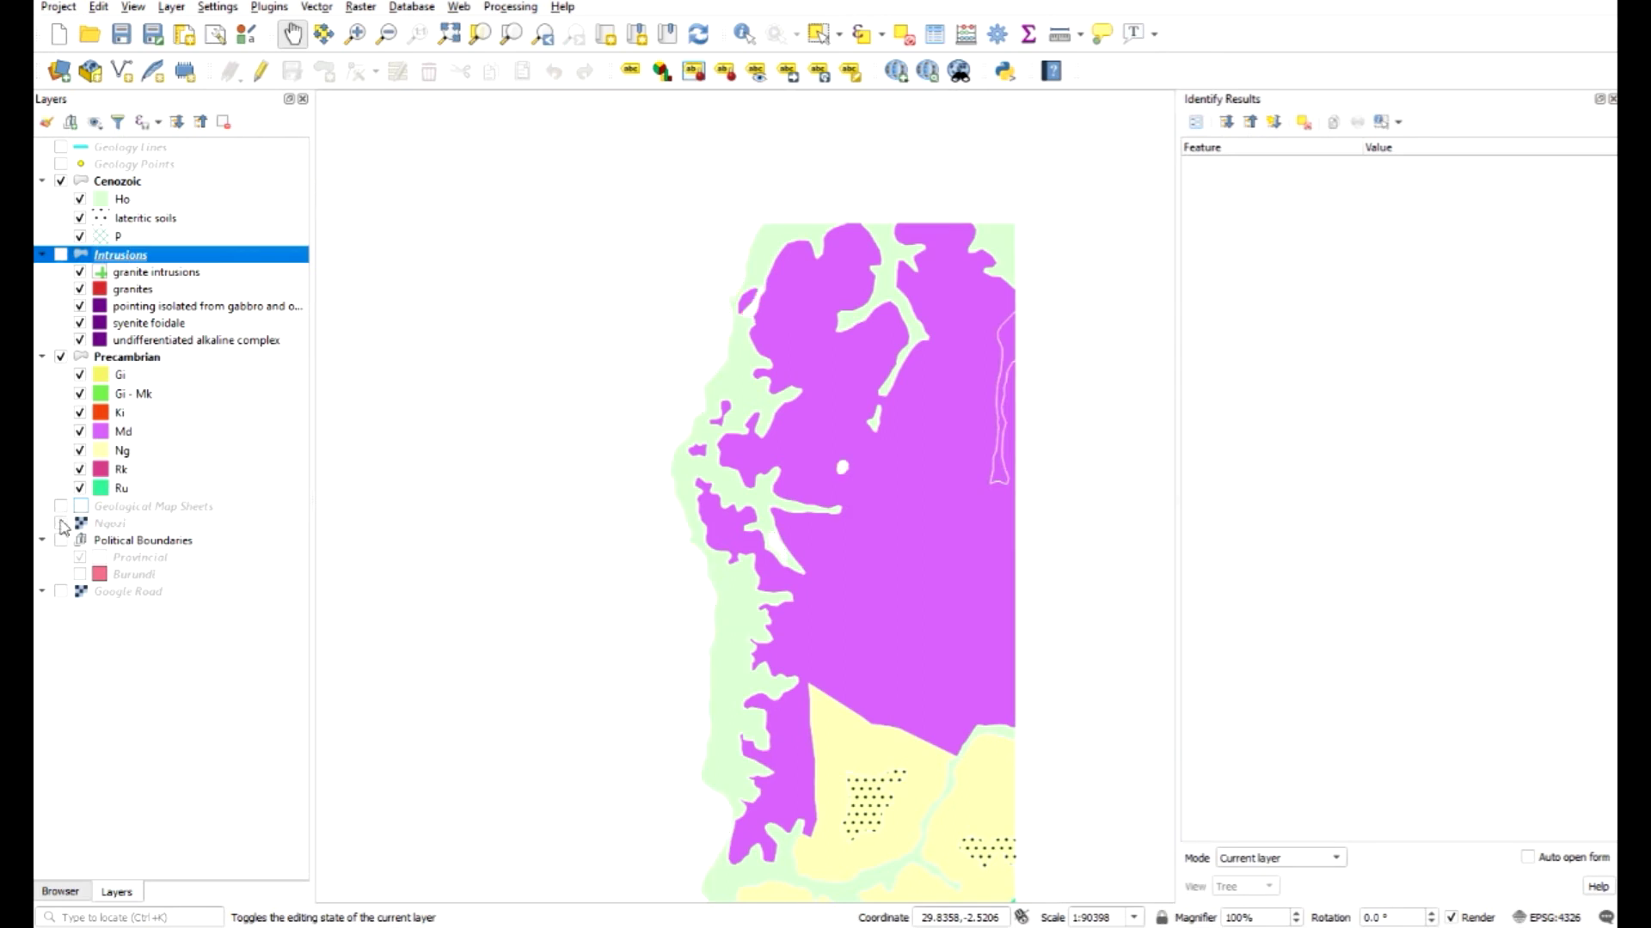
pyautogui.click(61, 255)
pyautogui.click(61, 256)
pyautogui.click(61, 255)
pyautogui.click(61, 255)
pyautogui.click(61, 256)
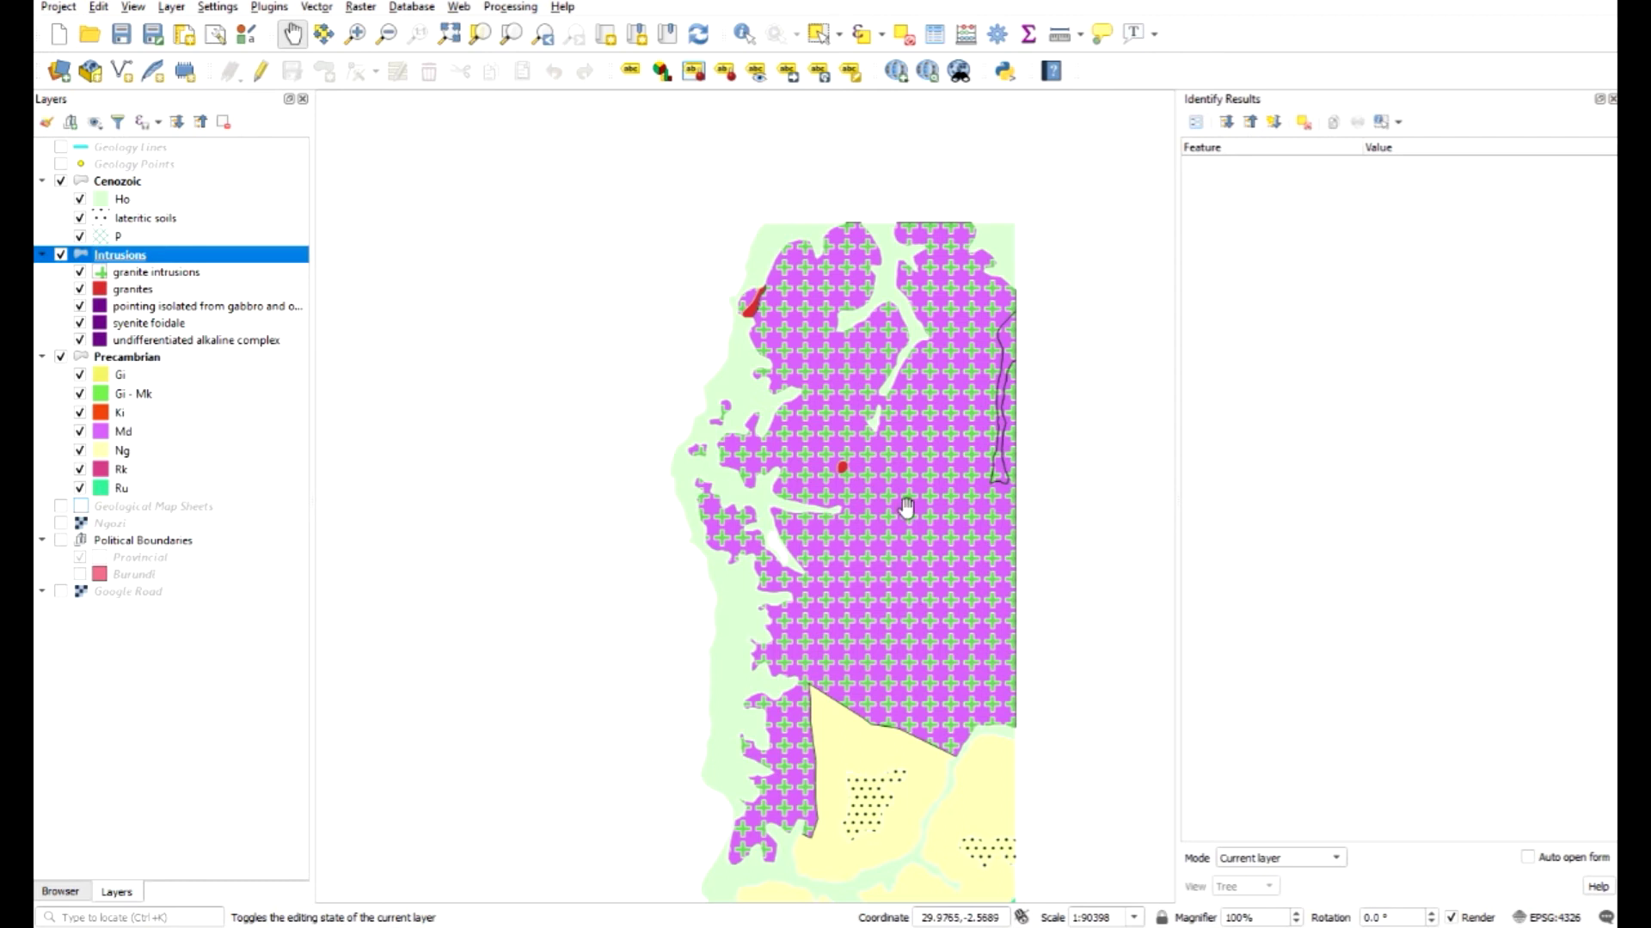
# Step: Identify the dotted lateritic soils polygon in the Cenozoic layer to inspect its attributes, then clear the results
pyautogui.moveTo(877, 602); pyautogui.dragTo(932, 455)
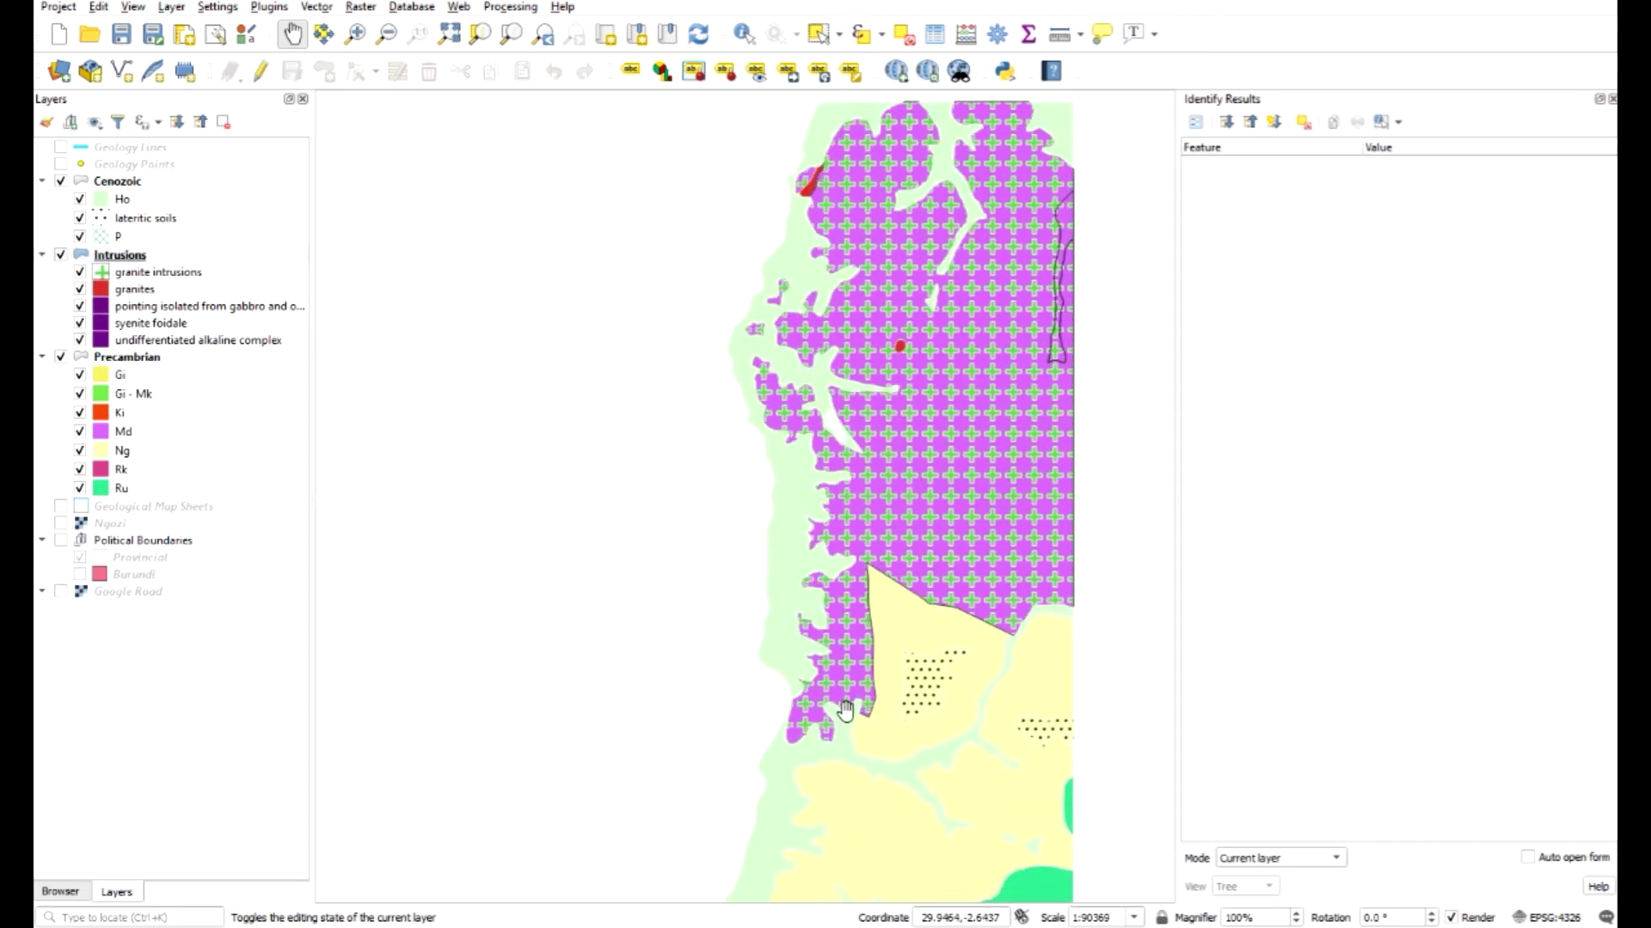
pyautogui.moveTo(847, 714); pyautogui.dragTo(910, 460)
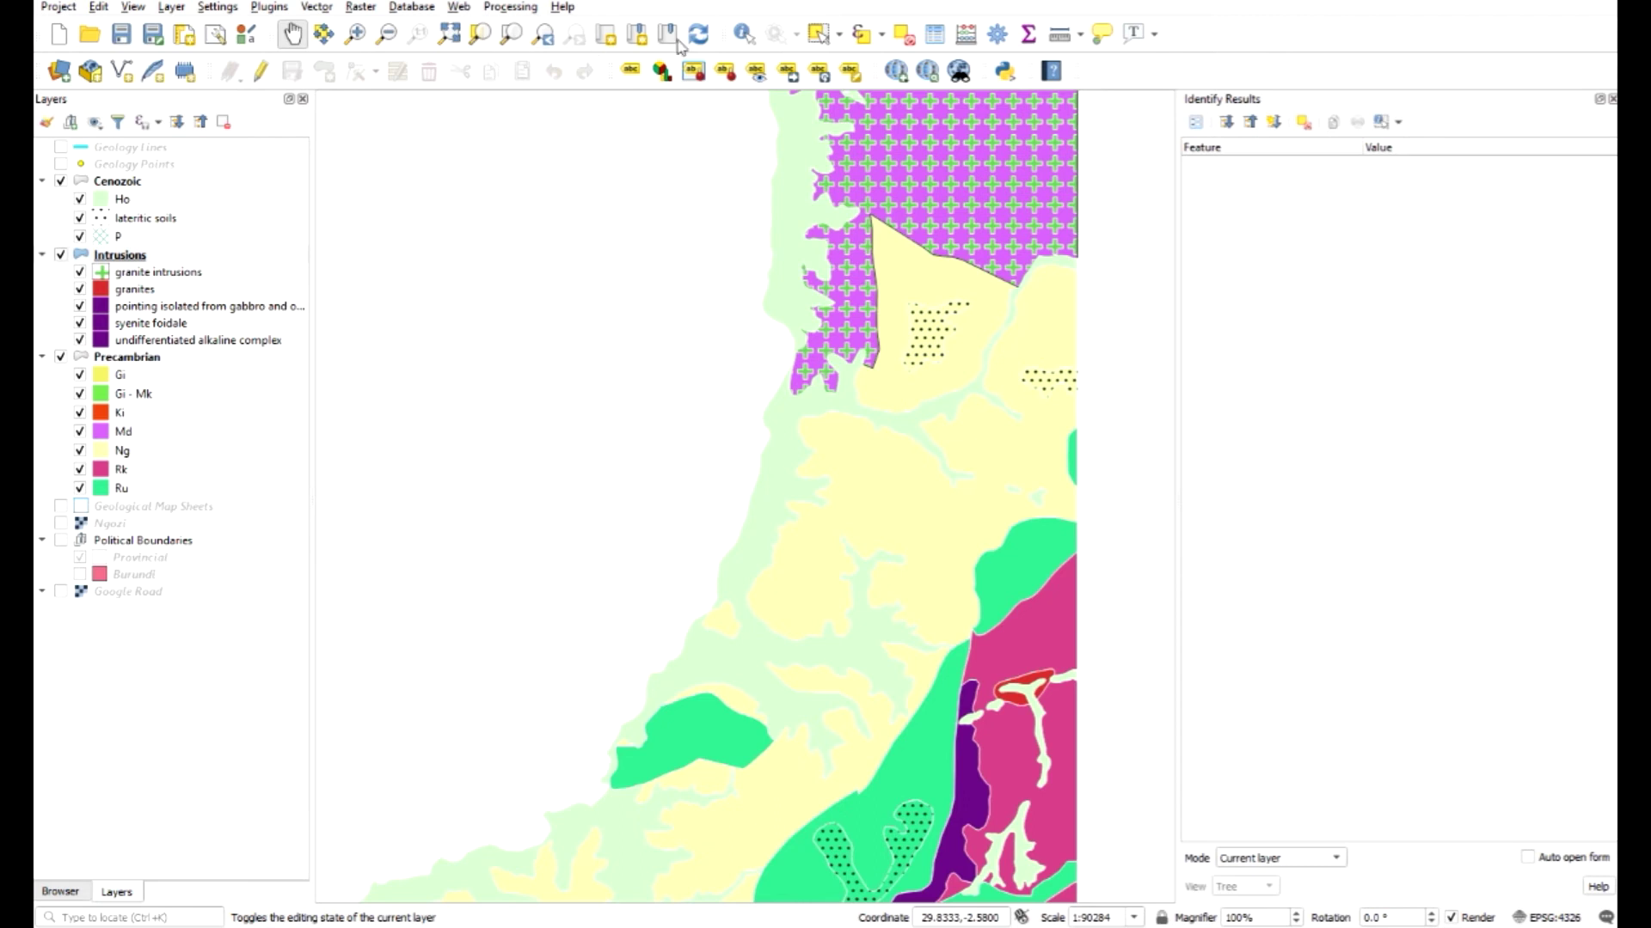
pyautogui.click(744, 35)
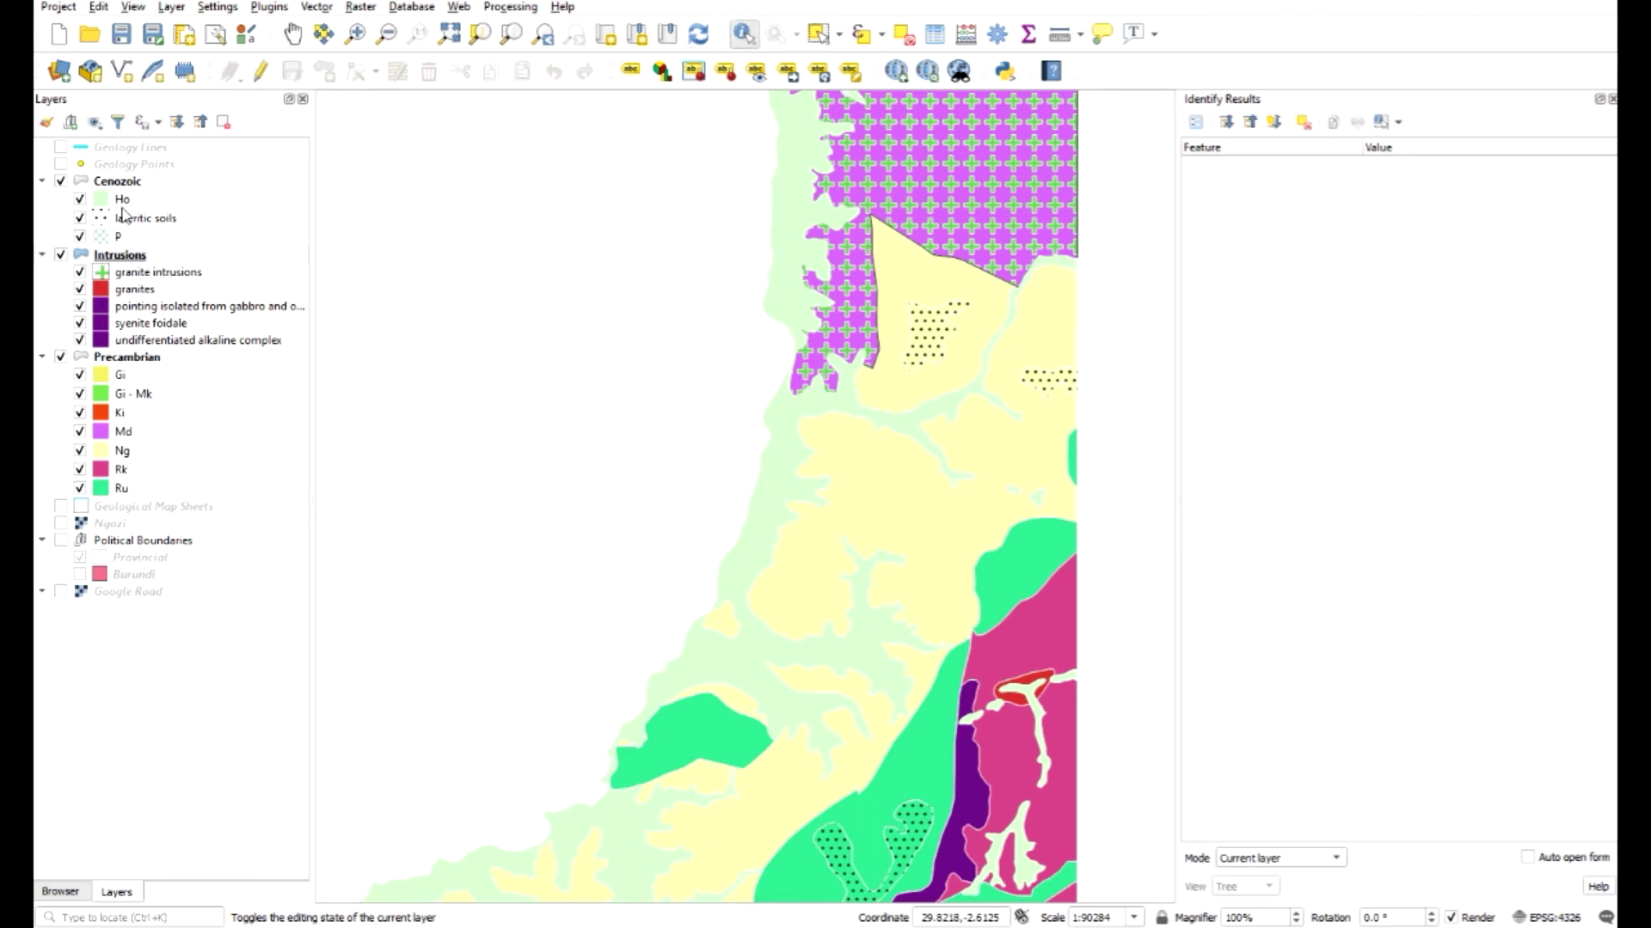
pyautogui.click(103, 180)
pyautogui.click(928, 342)
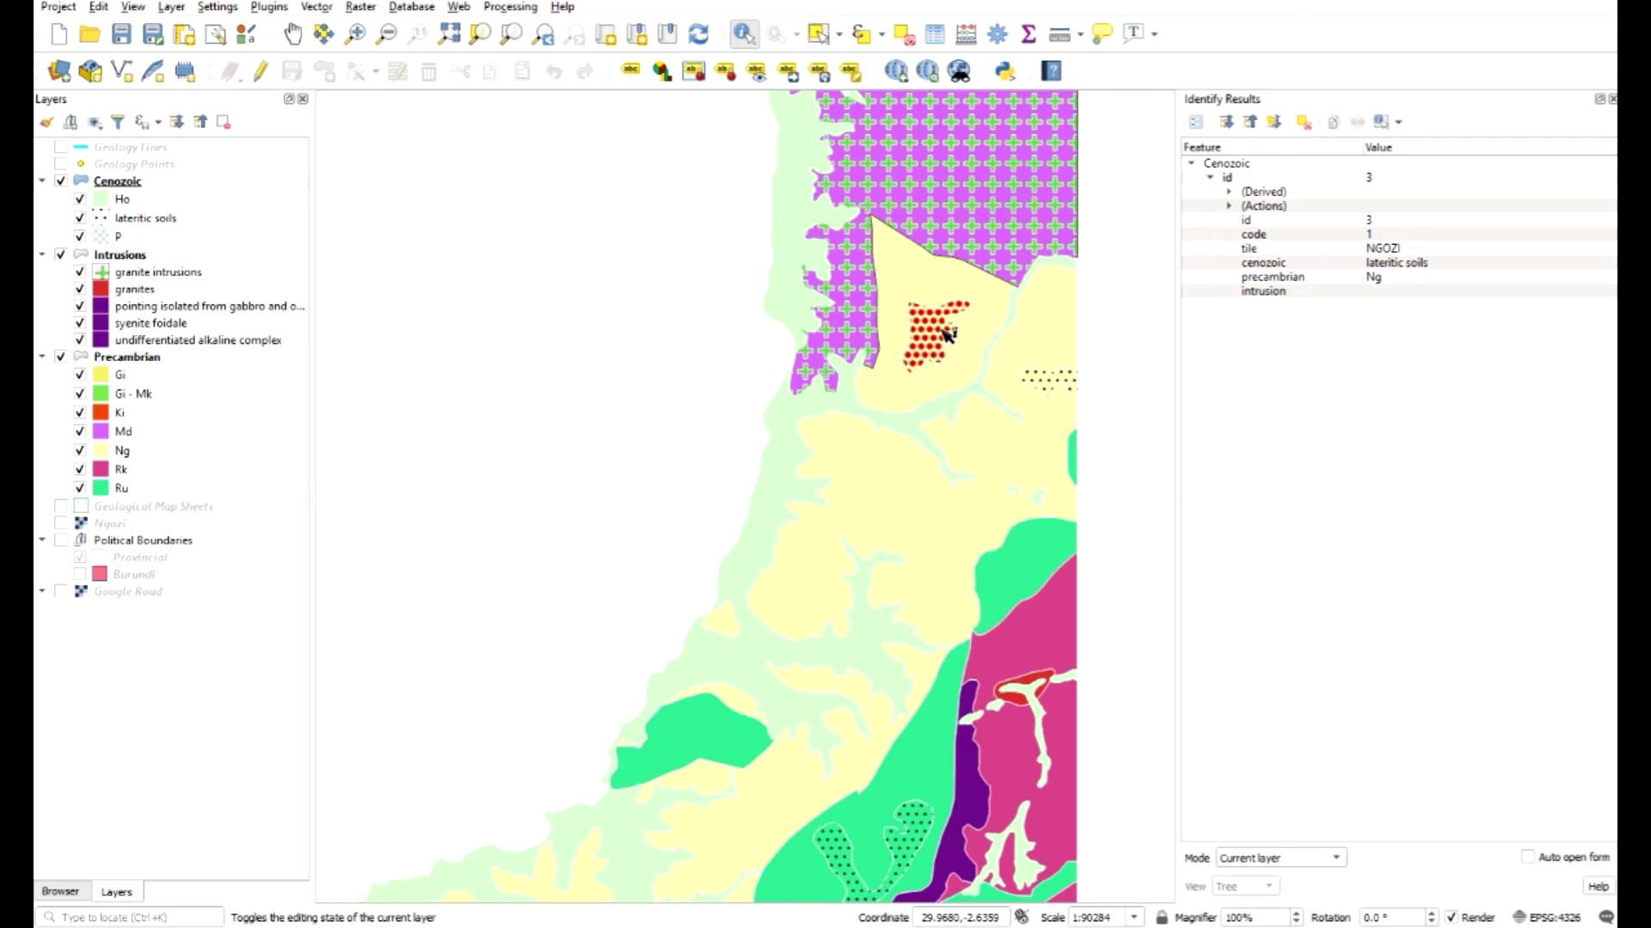
pyautogui.click(582, 313)
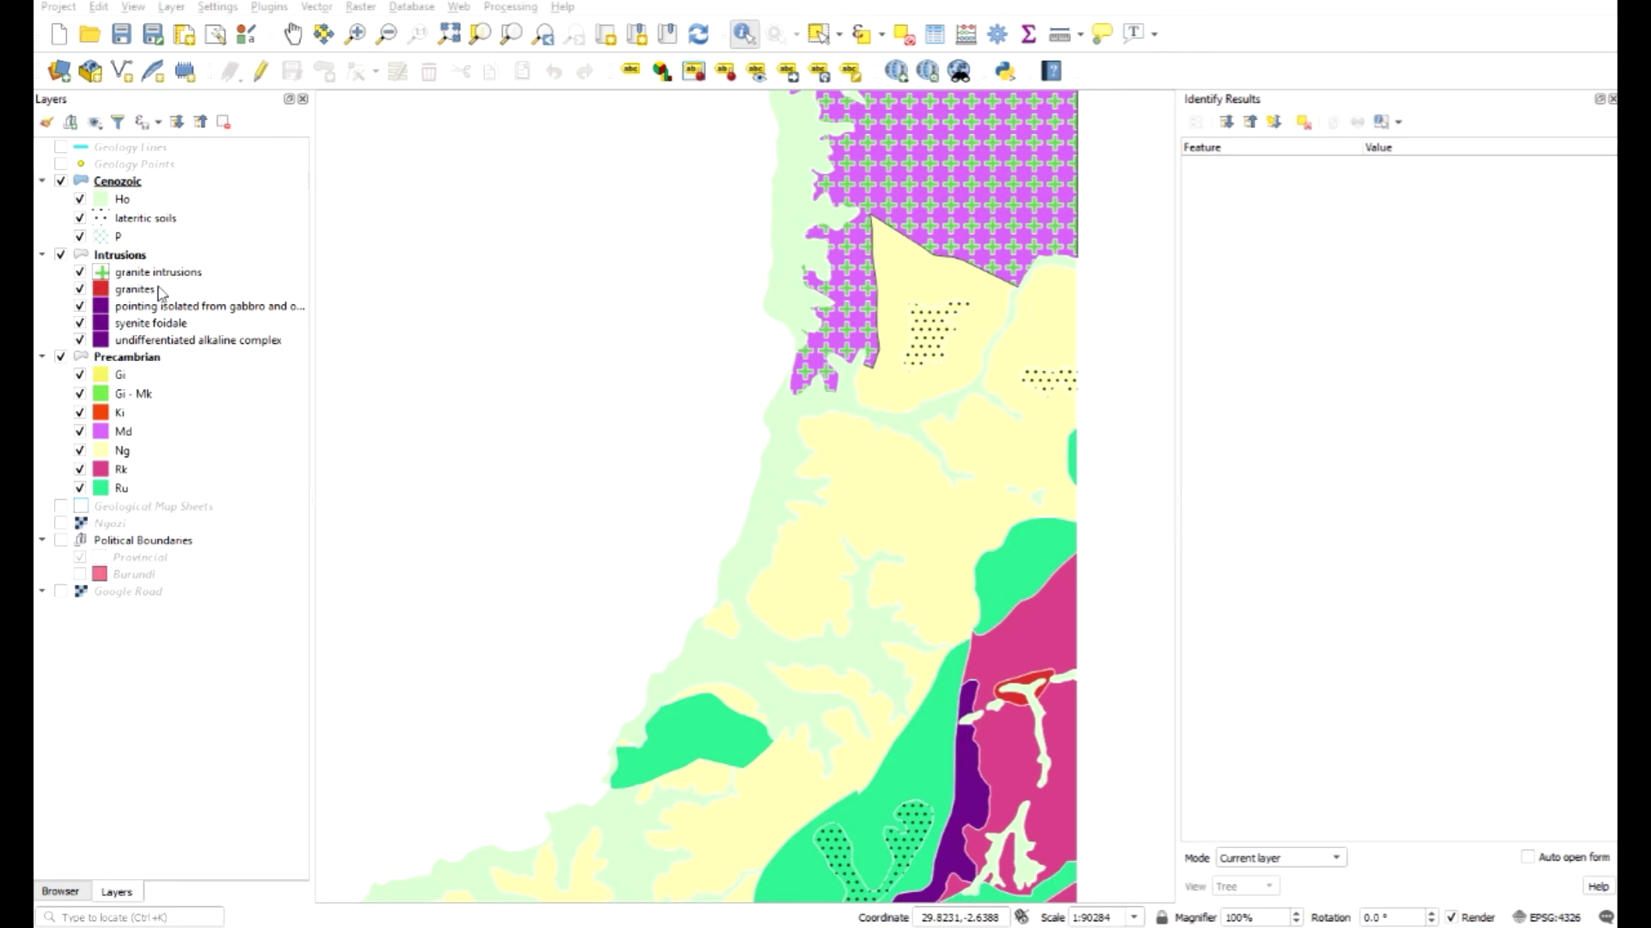
# Step: Turn on the Geology Points layer and review its attribute table sorted by type
pyautogui.click(60, 163)
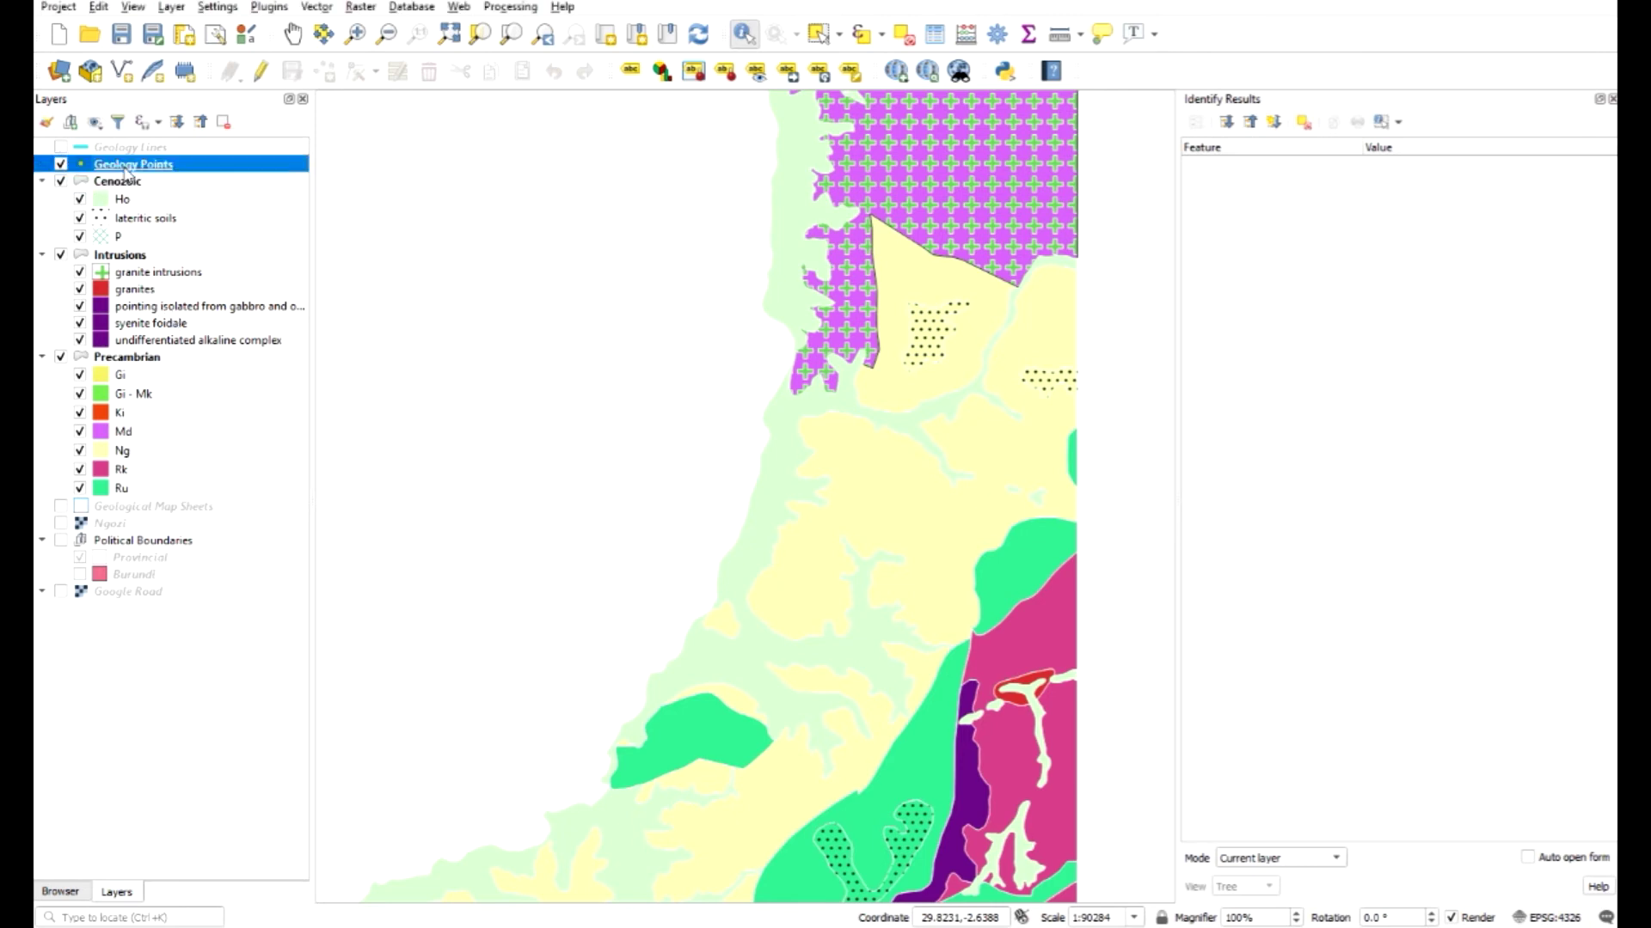
pyautogui.rightClick(127, 168)
pyautogui.click(246, 377)
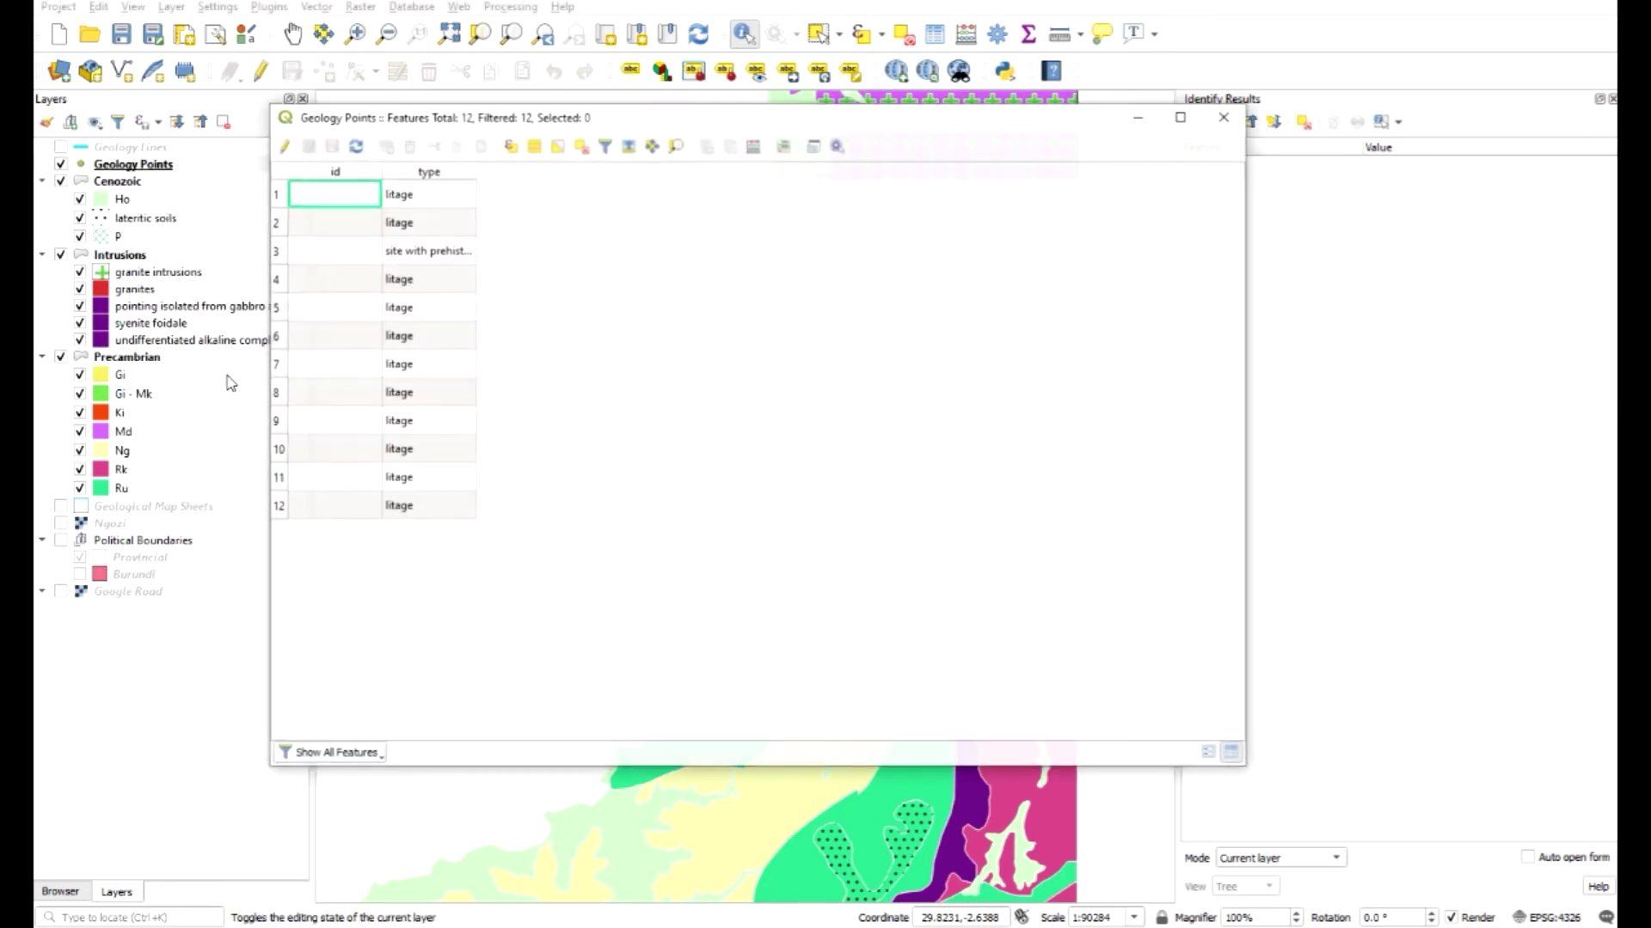
pyautogui.click(472, 171)
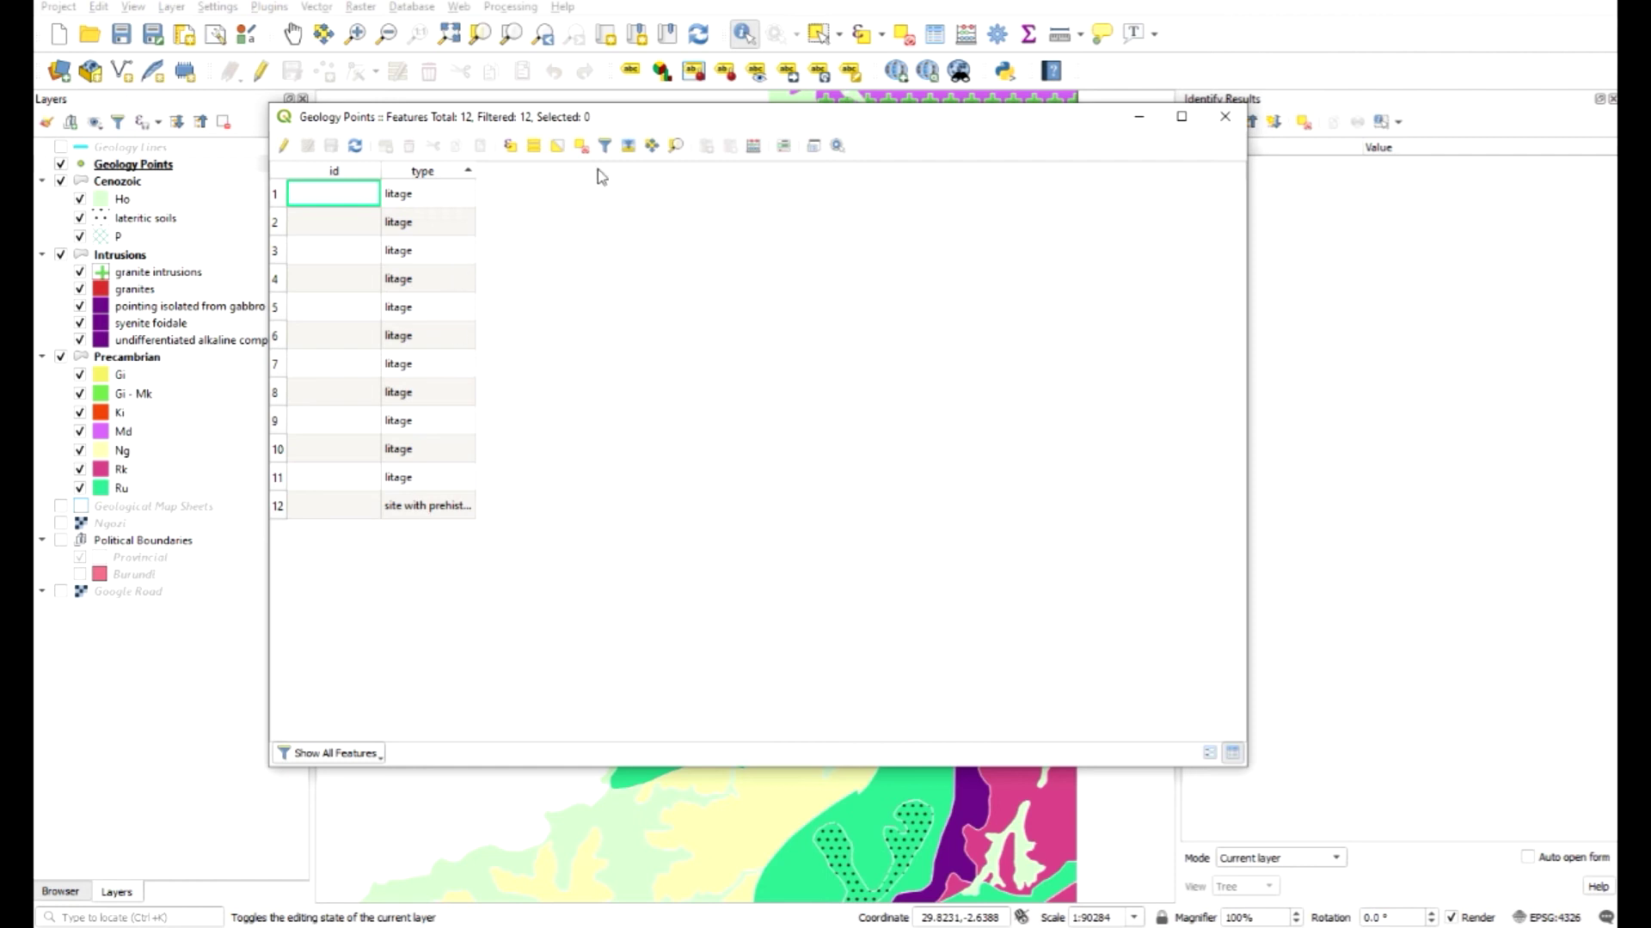
pyautogui.click(1225, 116)
# Step: Style the Geology Points layer as categorized by the type column, classify its values and remove the empty class
pyautogui.rightClick(69, 164)
pyautogui.click(285, 528)
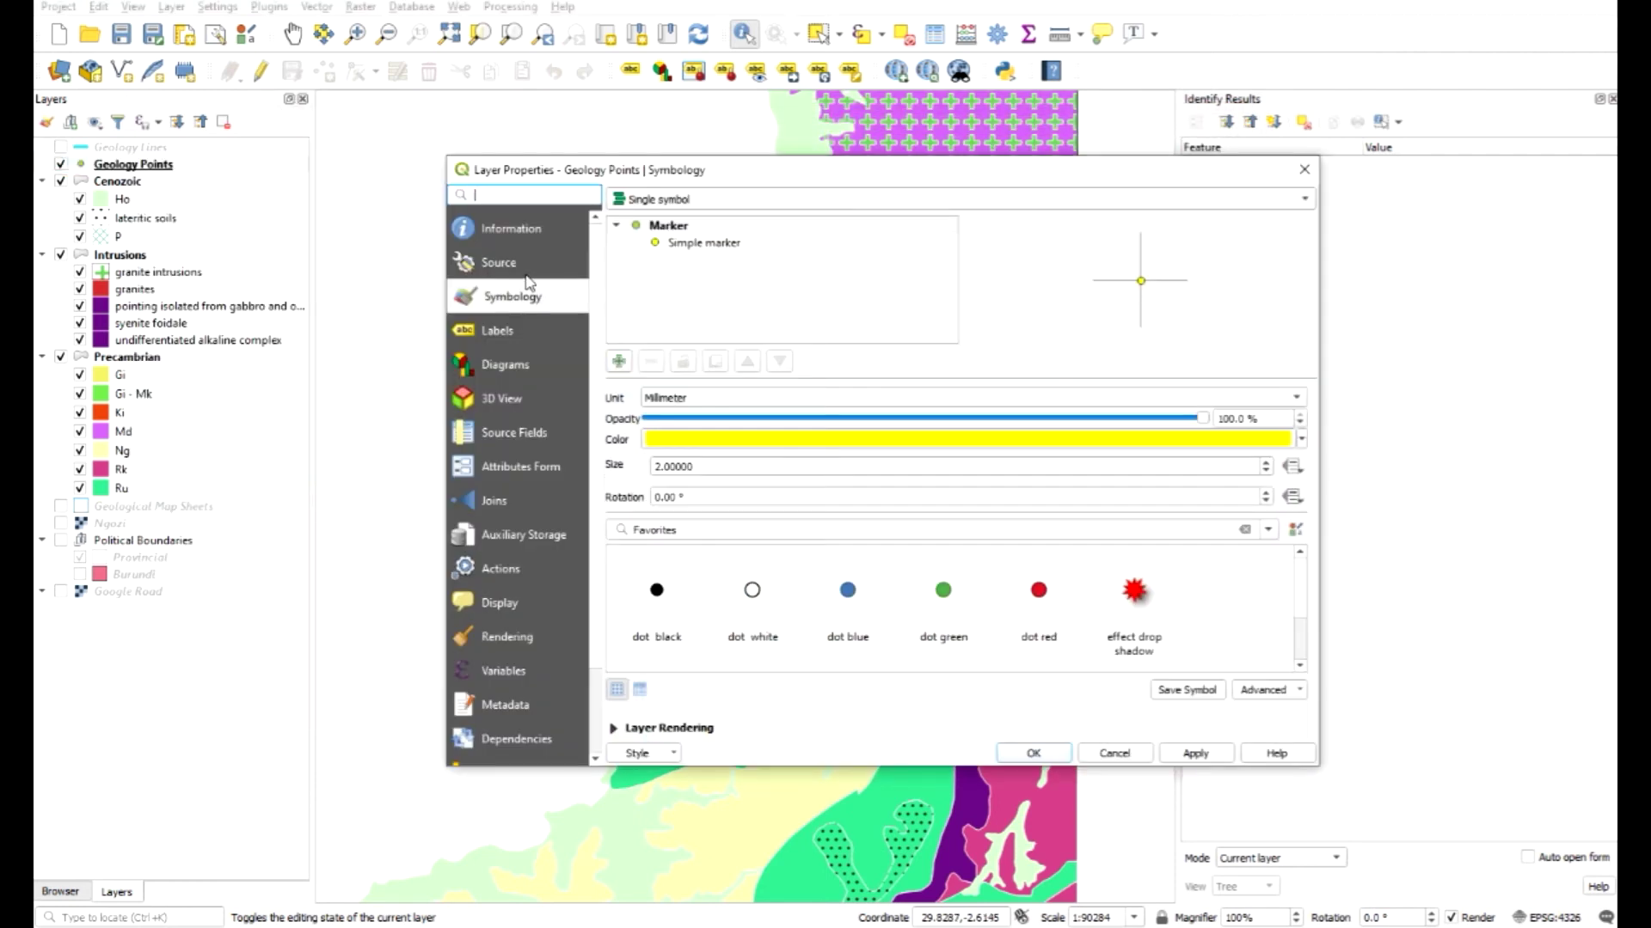
pyautogui.click(731, 202)
pyautogui.click(730, 216)
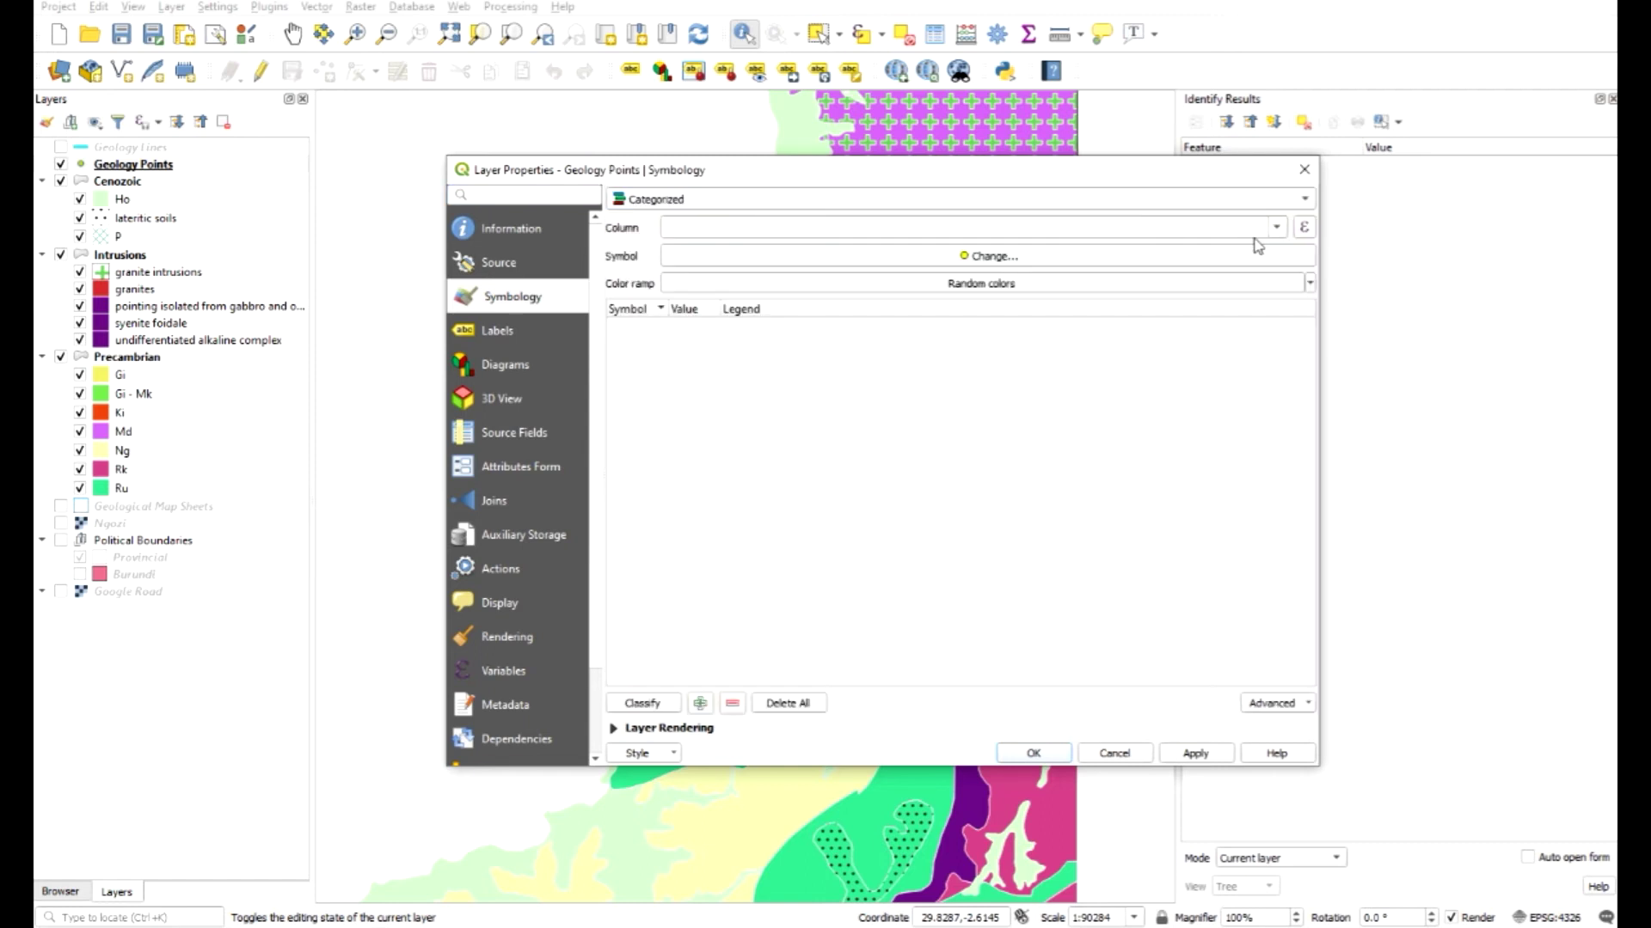
pyautogui.click(1276, 229)
pyautogui.click(726, 273)
pyautogui.click(637, 703)
pyautogui.click(659, 361)
pyautogui.click(732, 703)
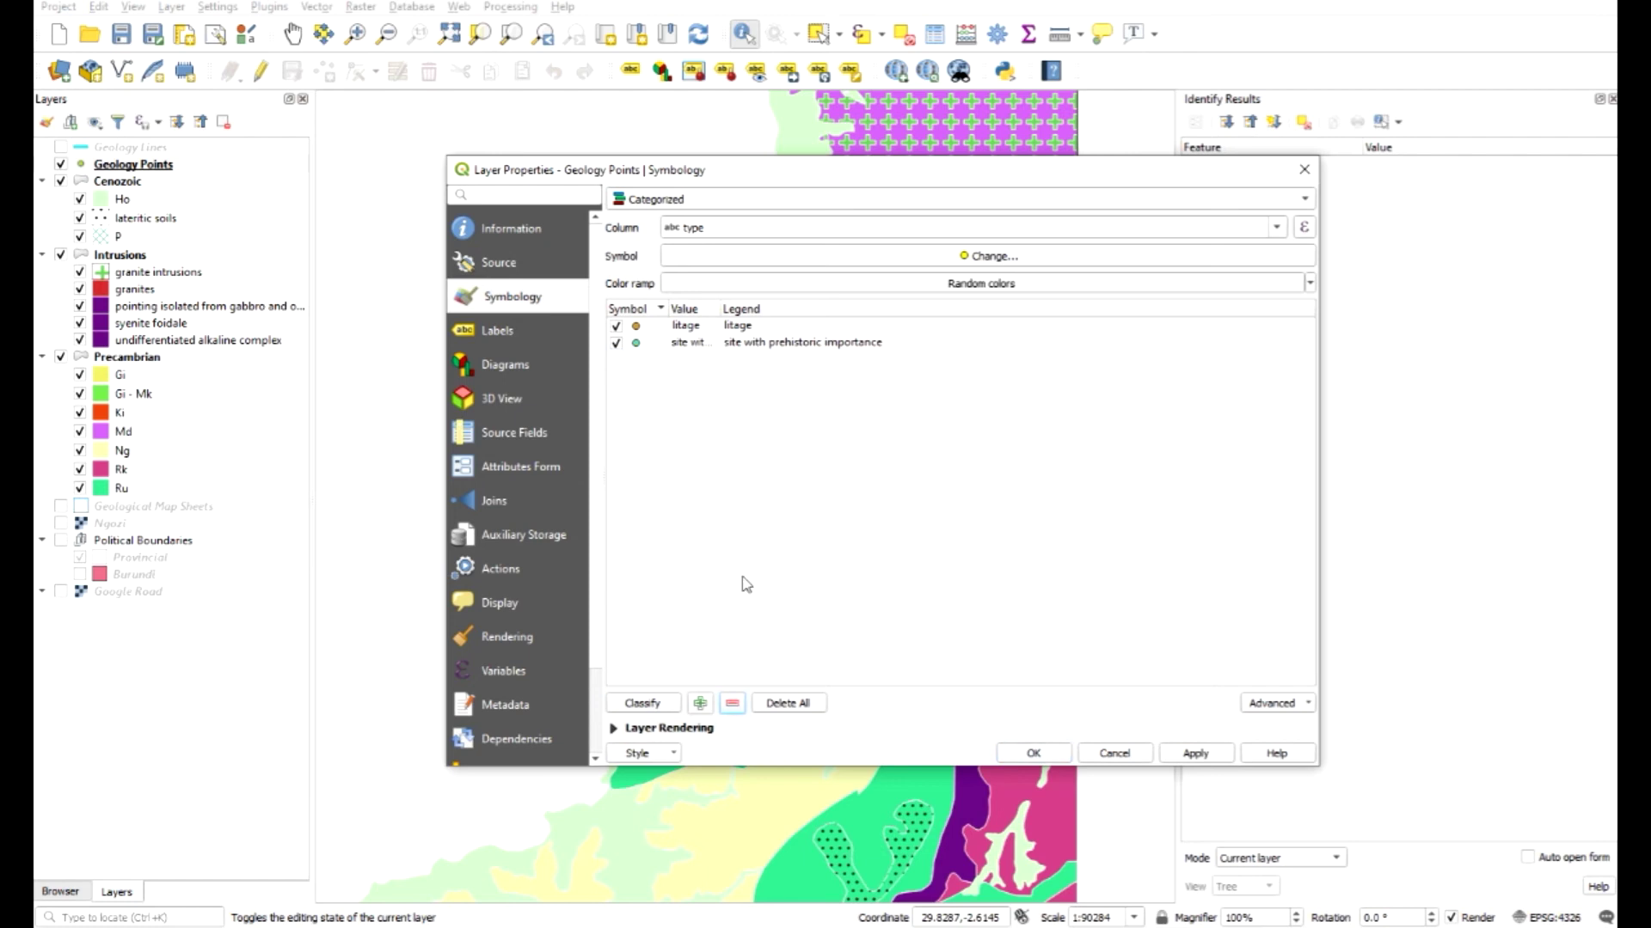
# Step: Change the litage class marker from a simple marker to an SVG marker using the diagonal cross Cross4.svg
pyautogui.doubleClick(637, 330)
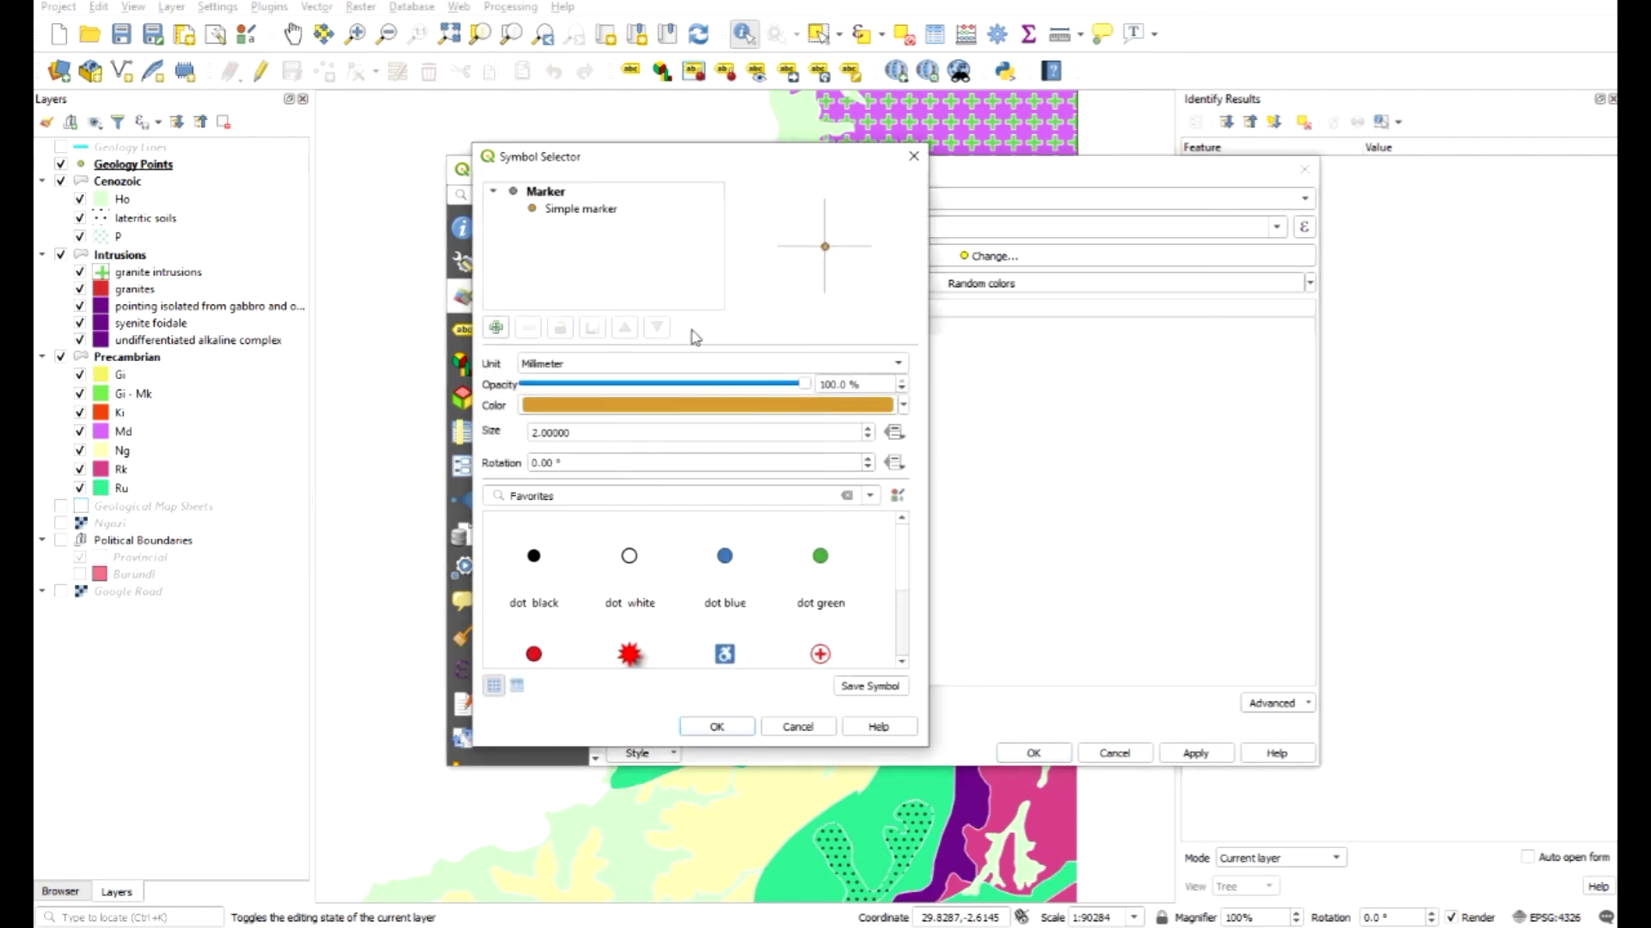
pyautogui.click(572, 210)
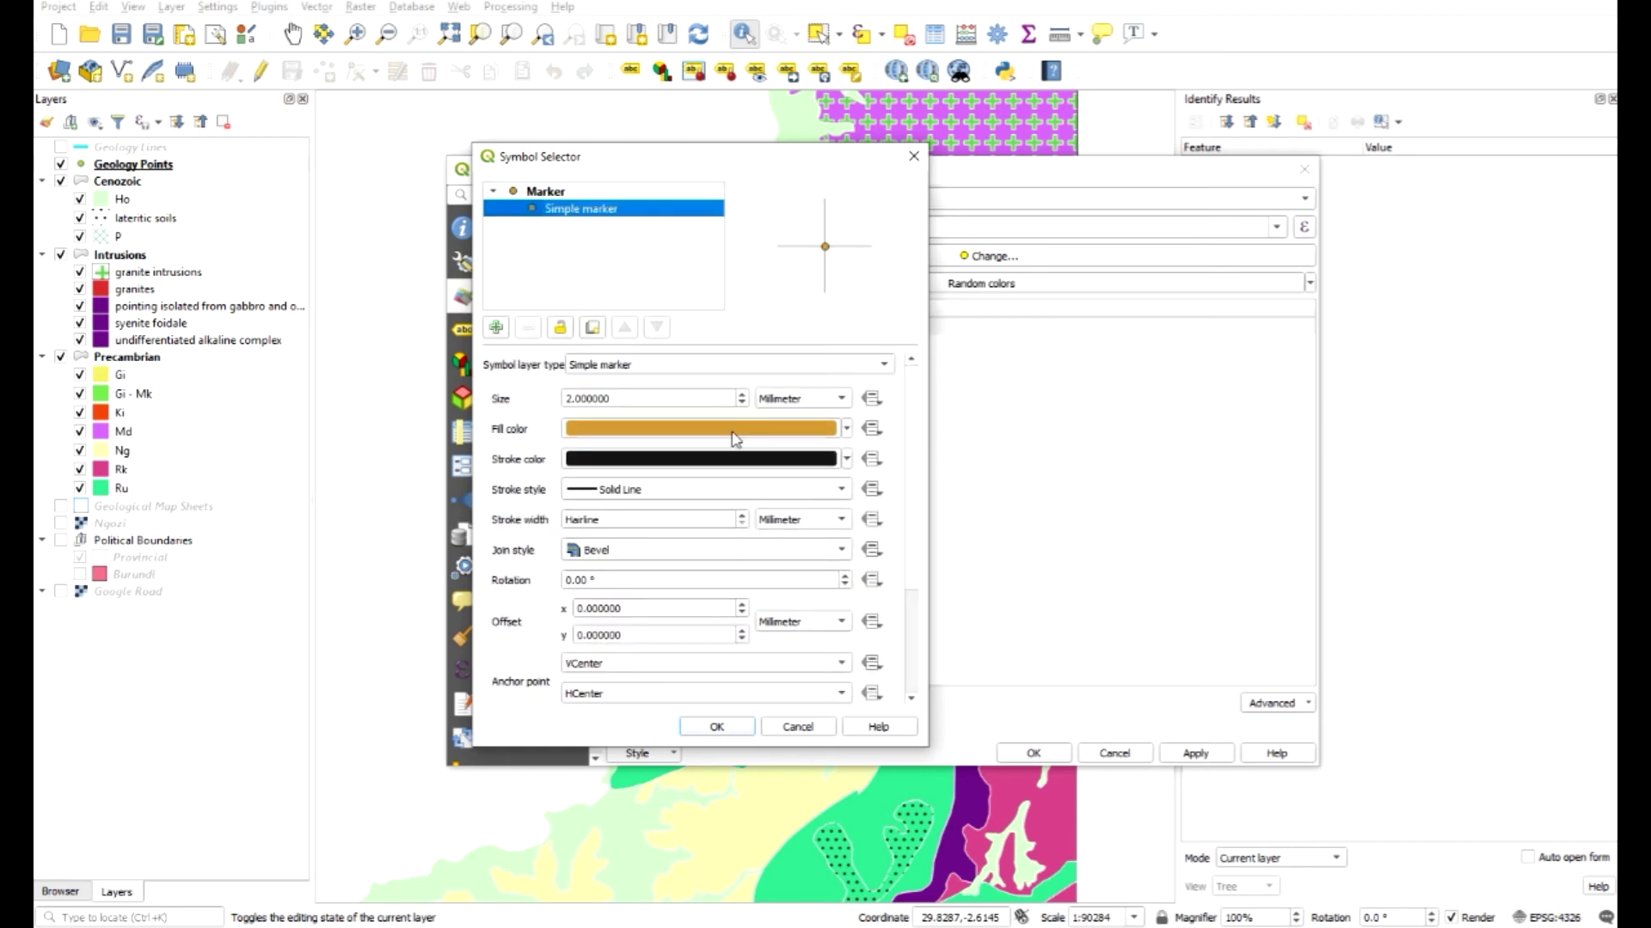
pyautogui.click(696, 364)
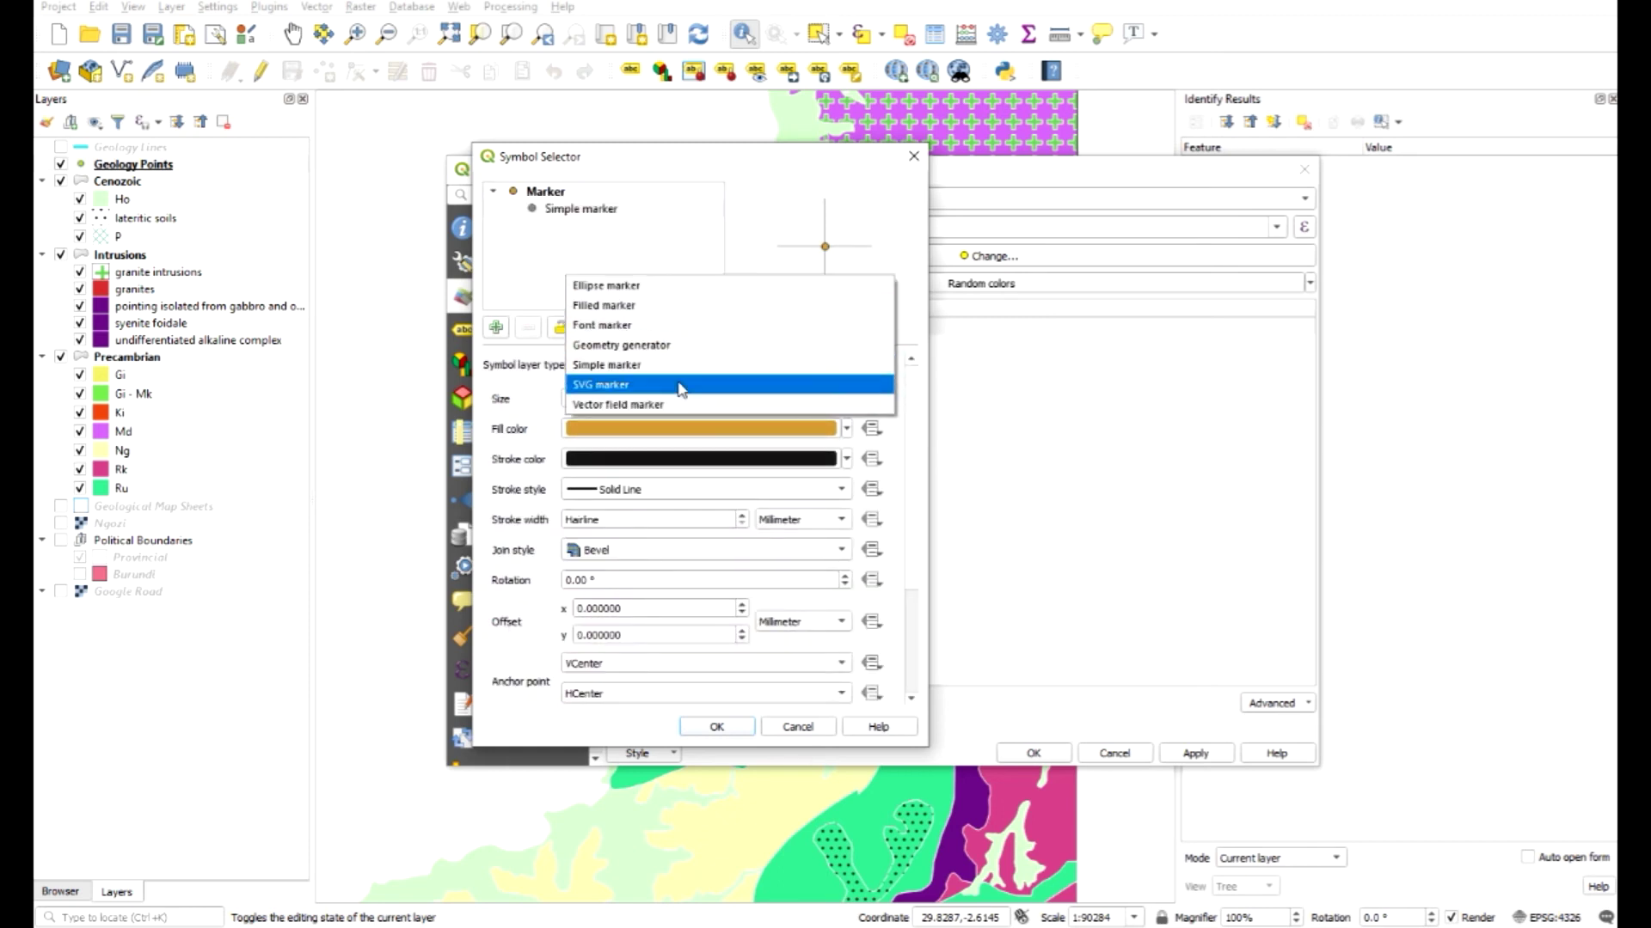
pyautogui.click(718, 383)
pyautogui.moveTo(912, 462); pyautogui.dragTo(910, 629)
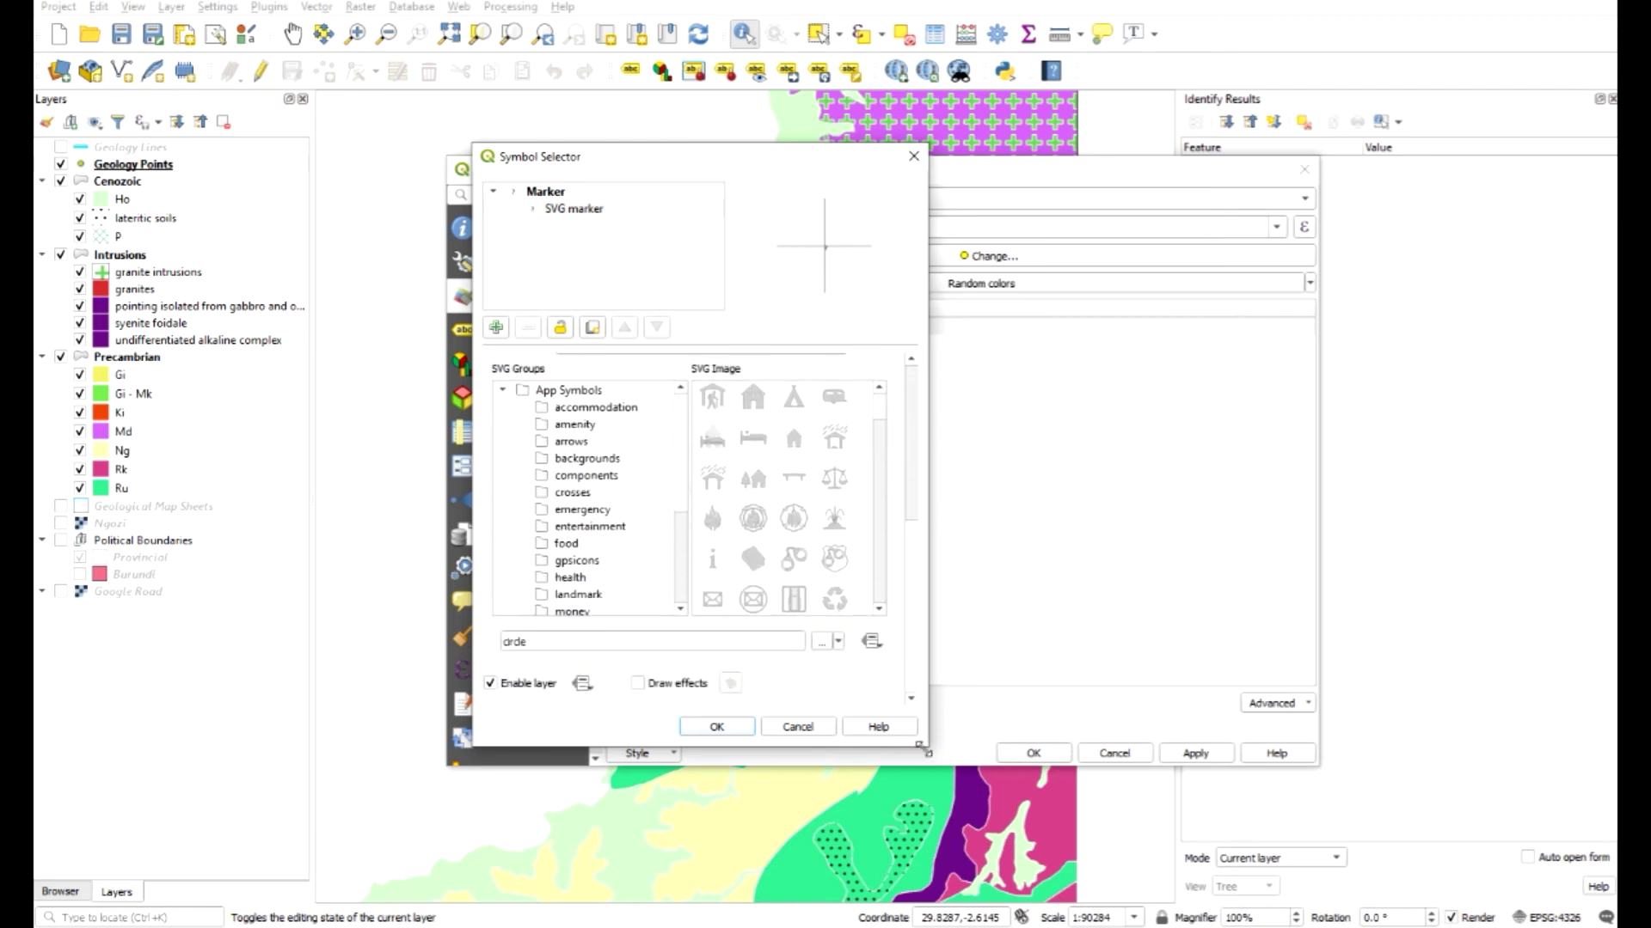
pyautogui.moveTo(924, 749); pyautogui.dragTo(1167, 903)
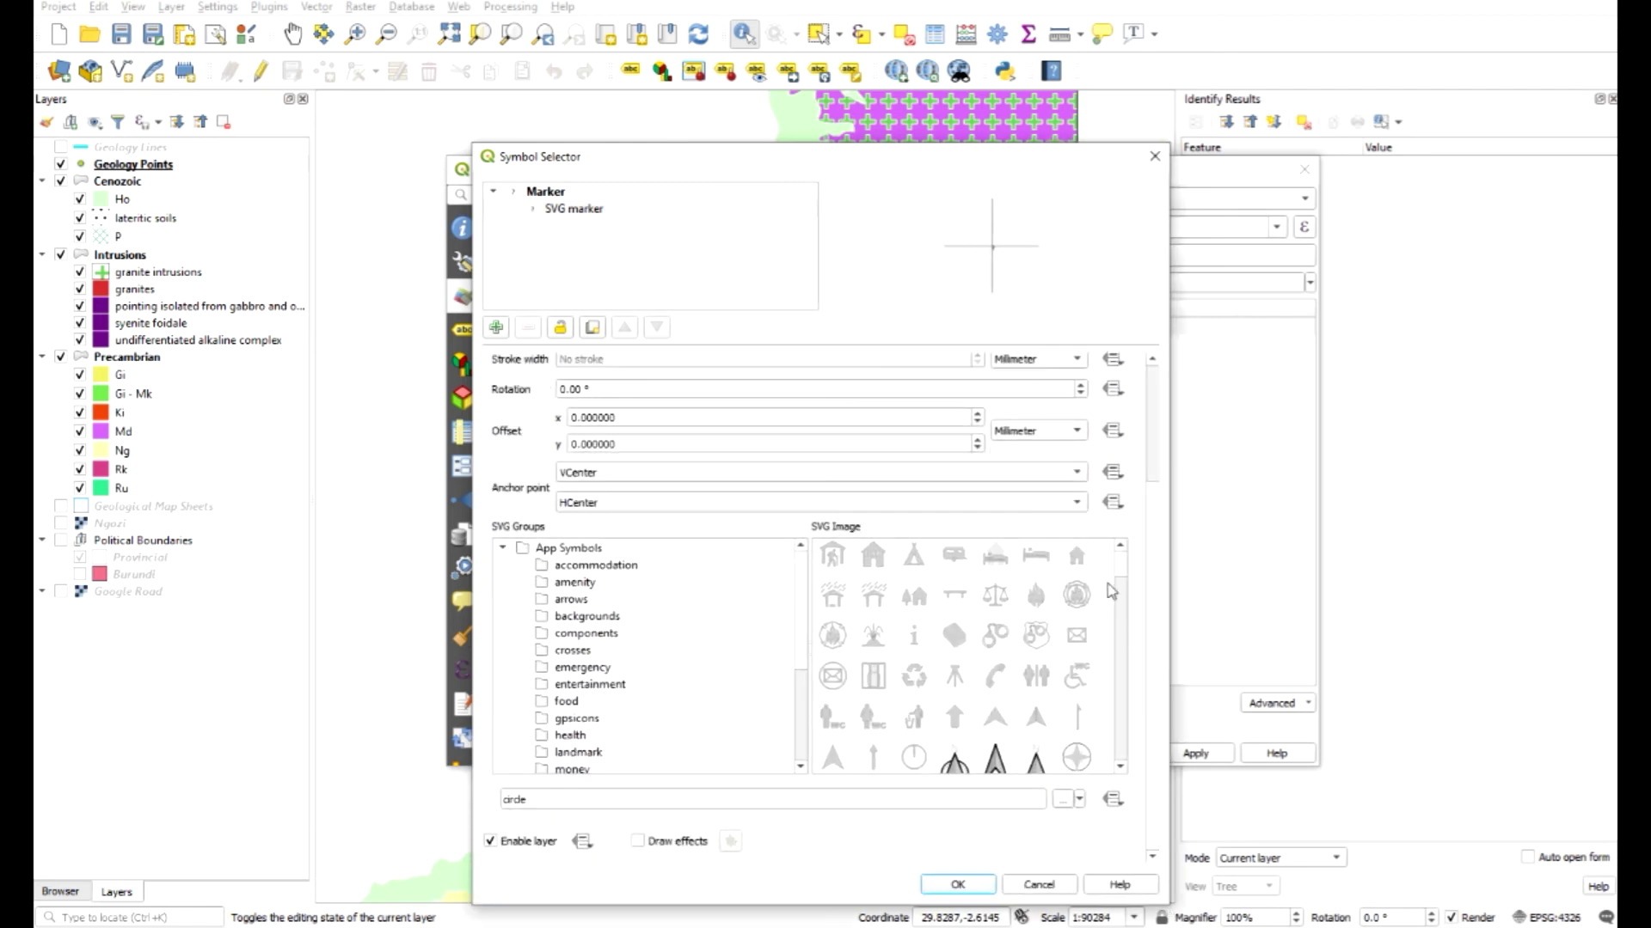
pyautogui.scroll(-5, 1118, 560)
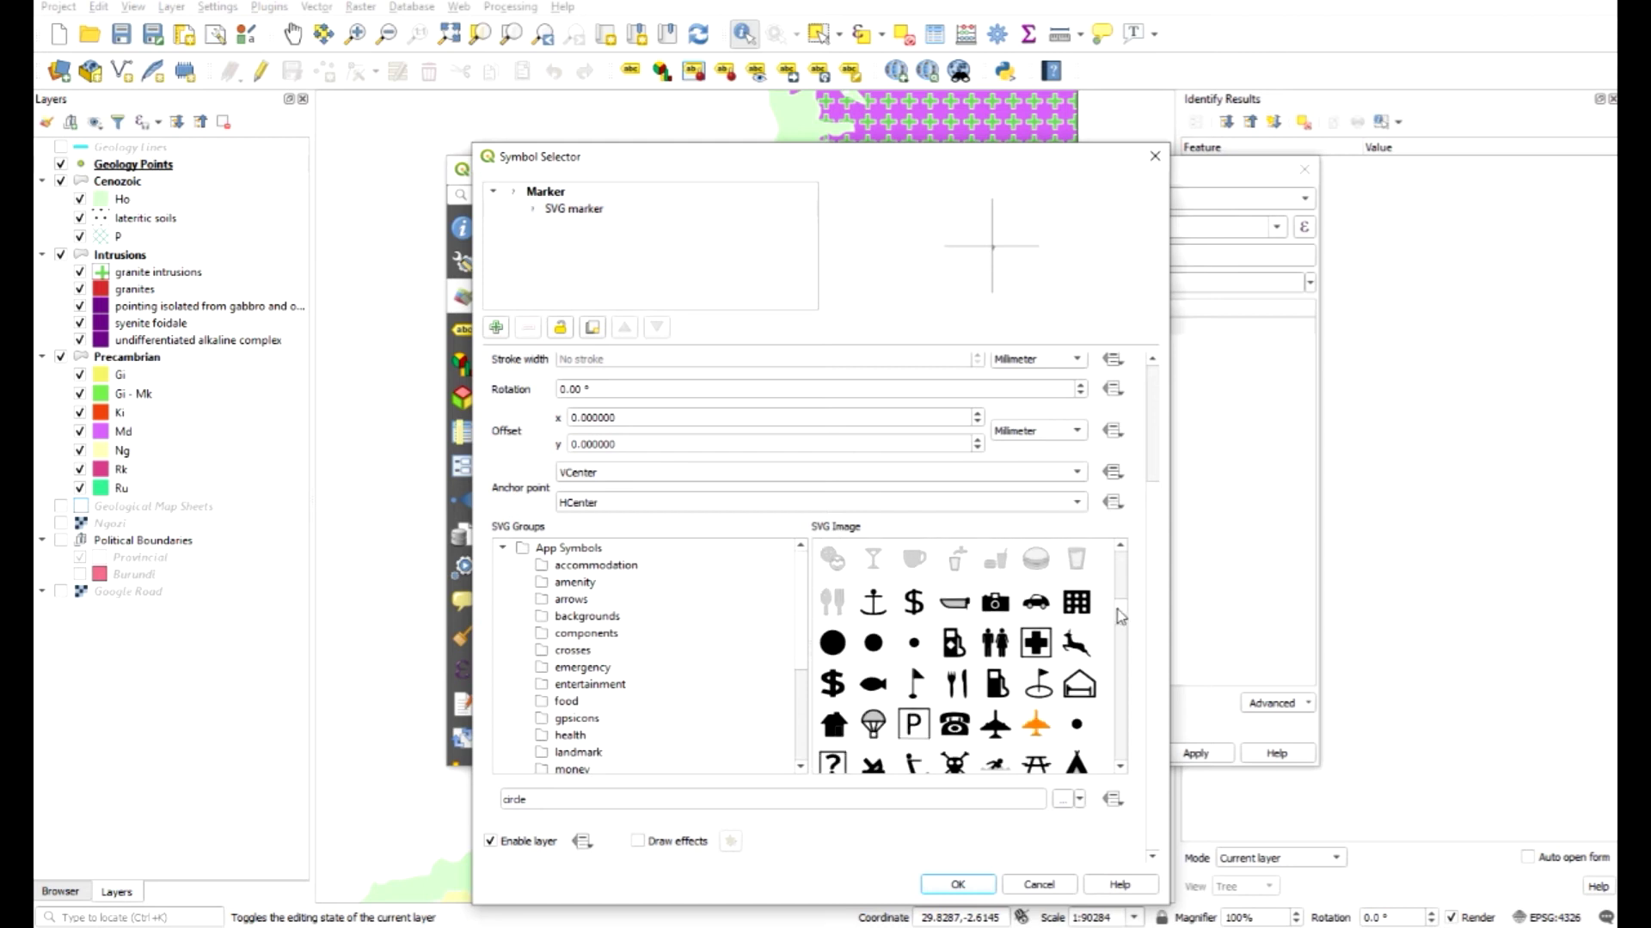
pyautogui.click(1077, 668)
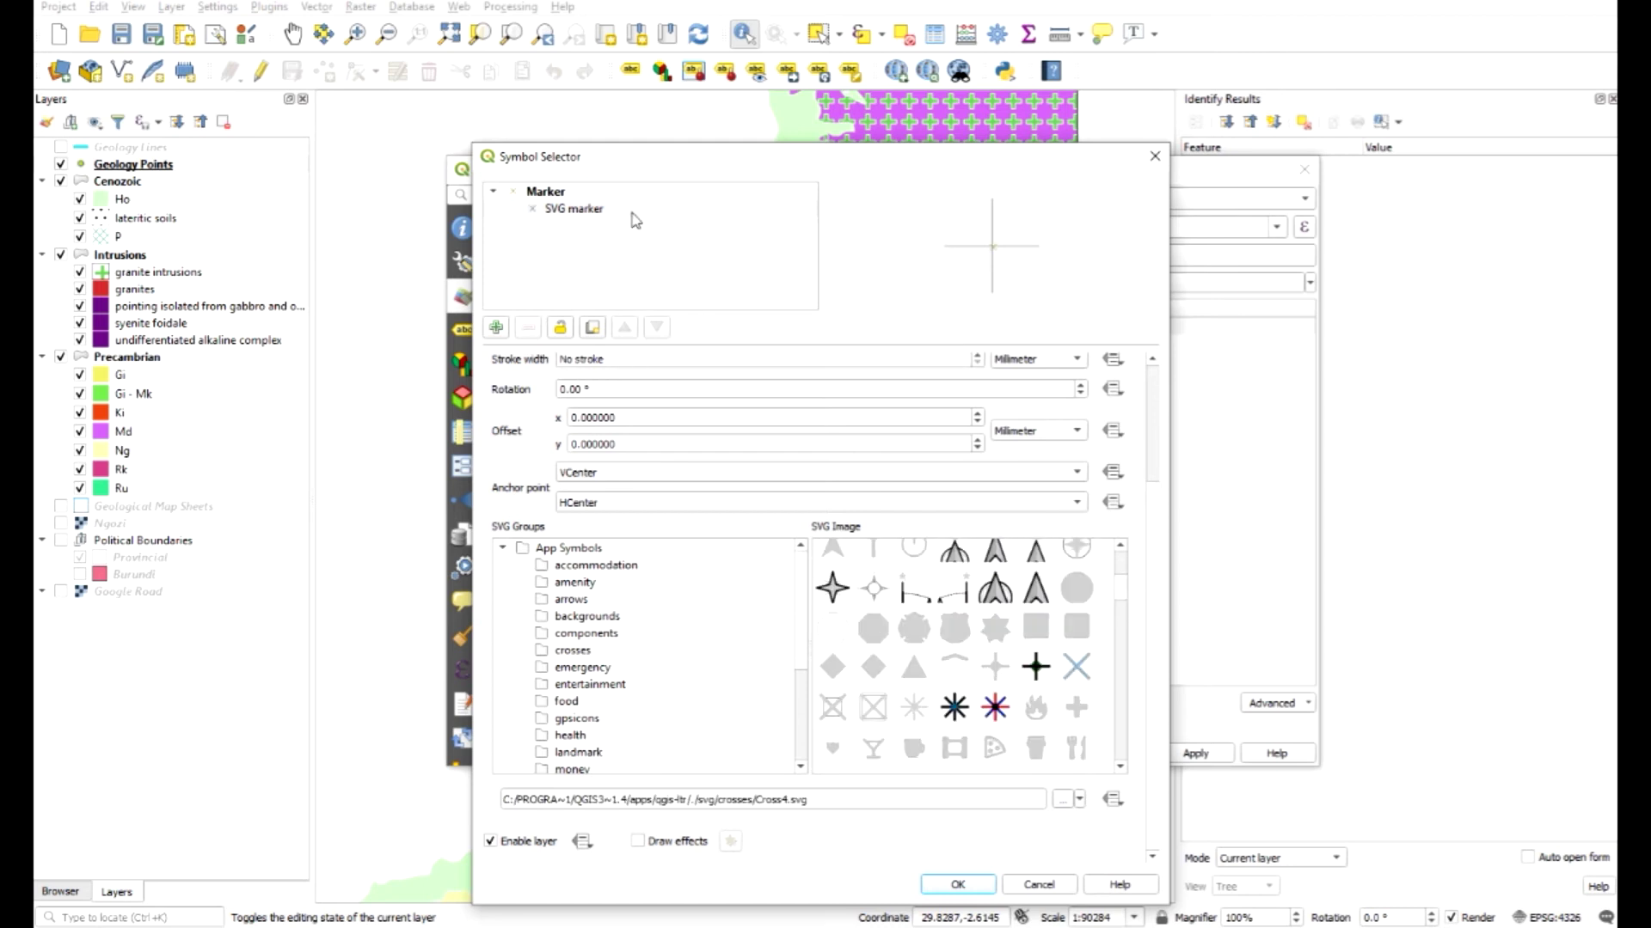
# Step: Set the litage cross marker's fill colour to black and accept the symbol
pyautogui.scroll(5, 1122, 590)
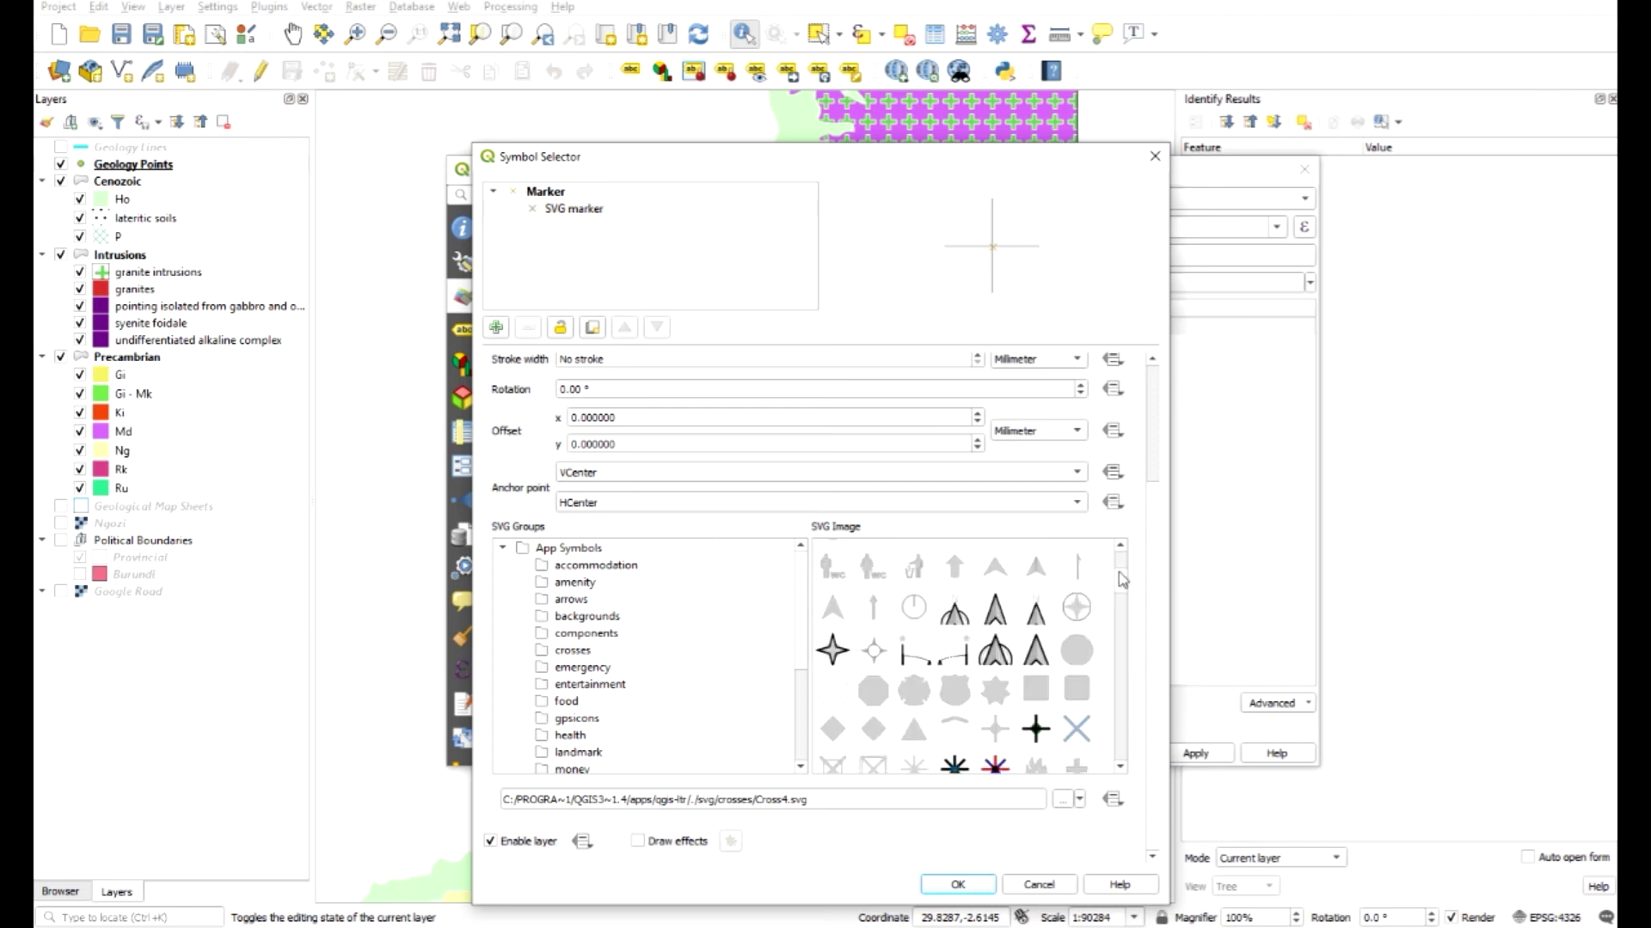
pyautogui.scroll(5, 1150, 537)
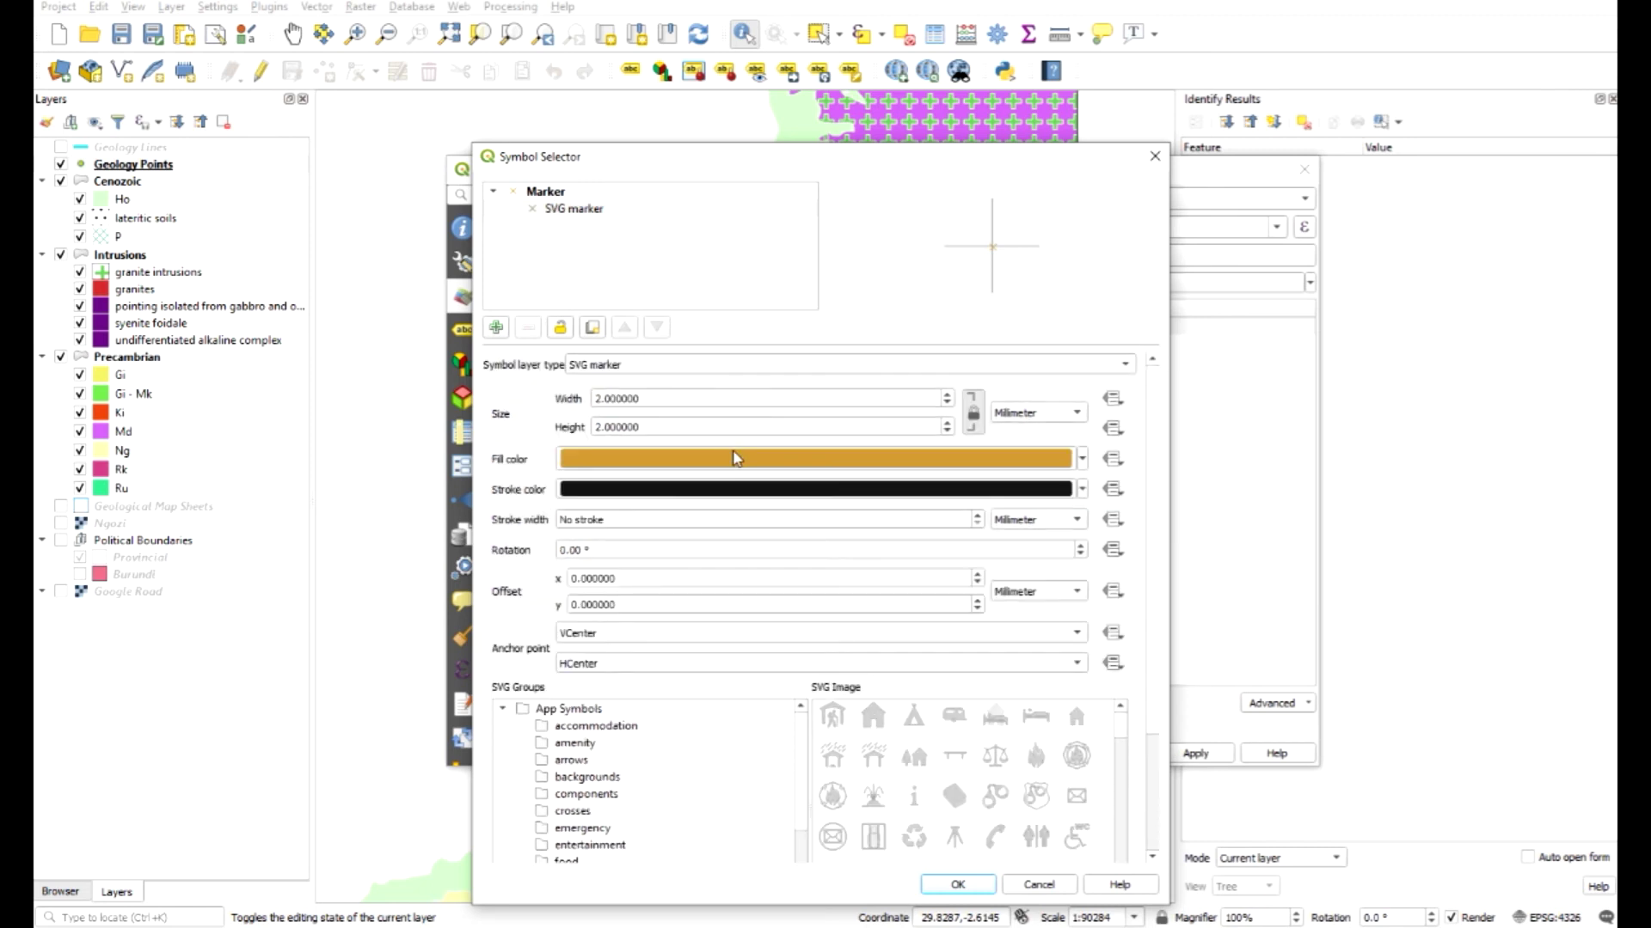
pyautogui.click(718, 458)
pyautogui.click(993, 311)
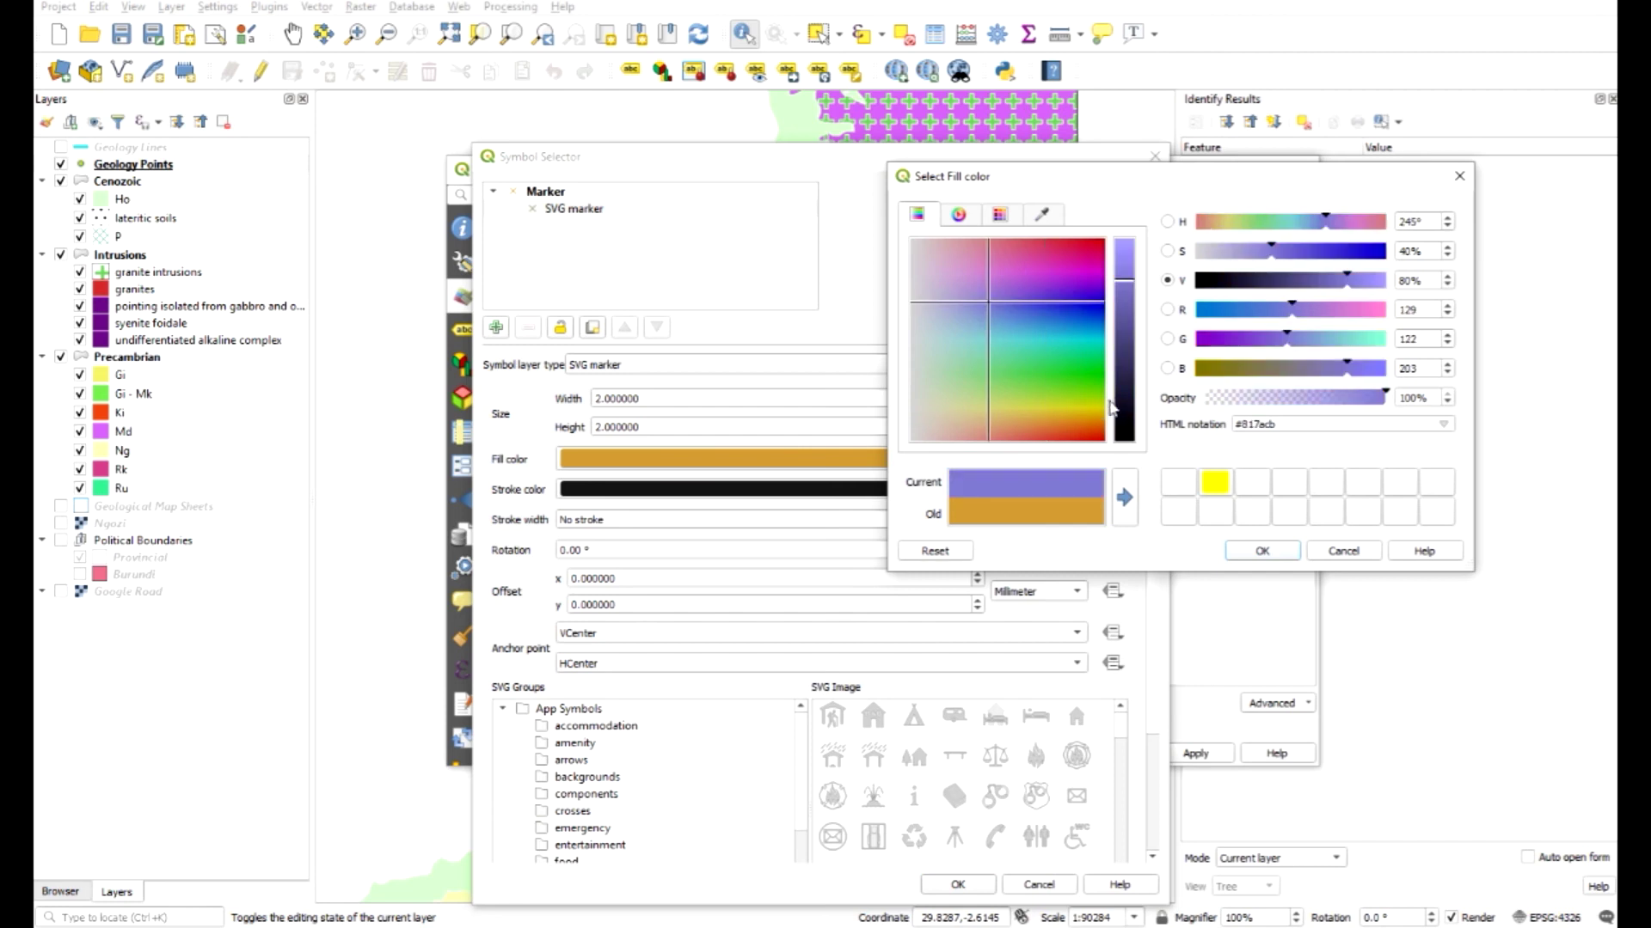
pyautogui.click(1127, 438)
pyautogui.click(1262, 557)
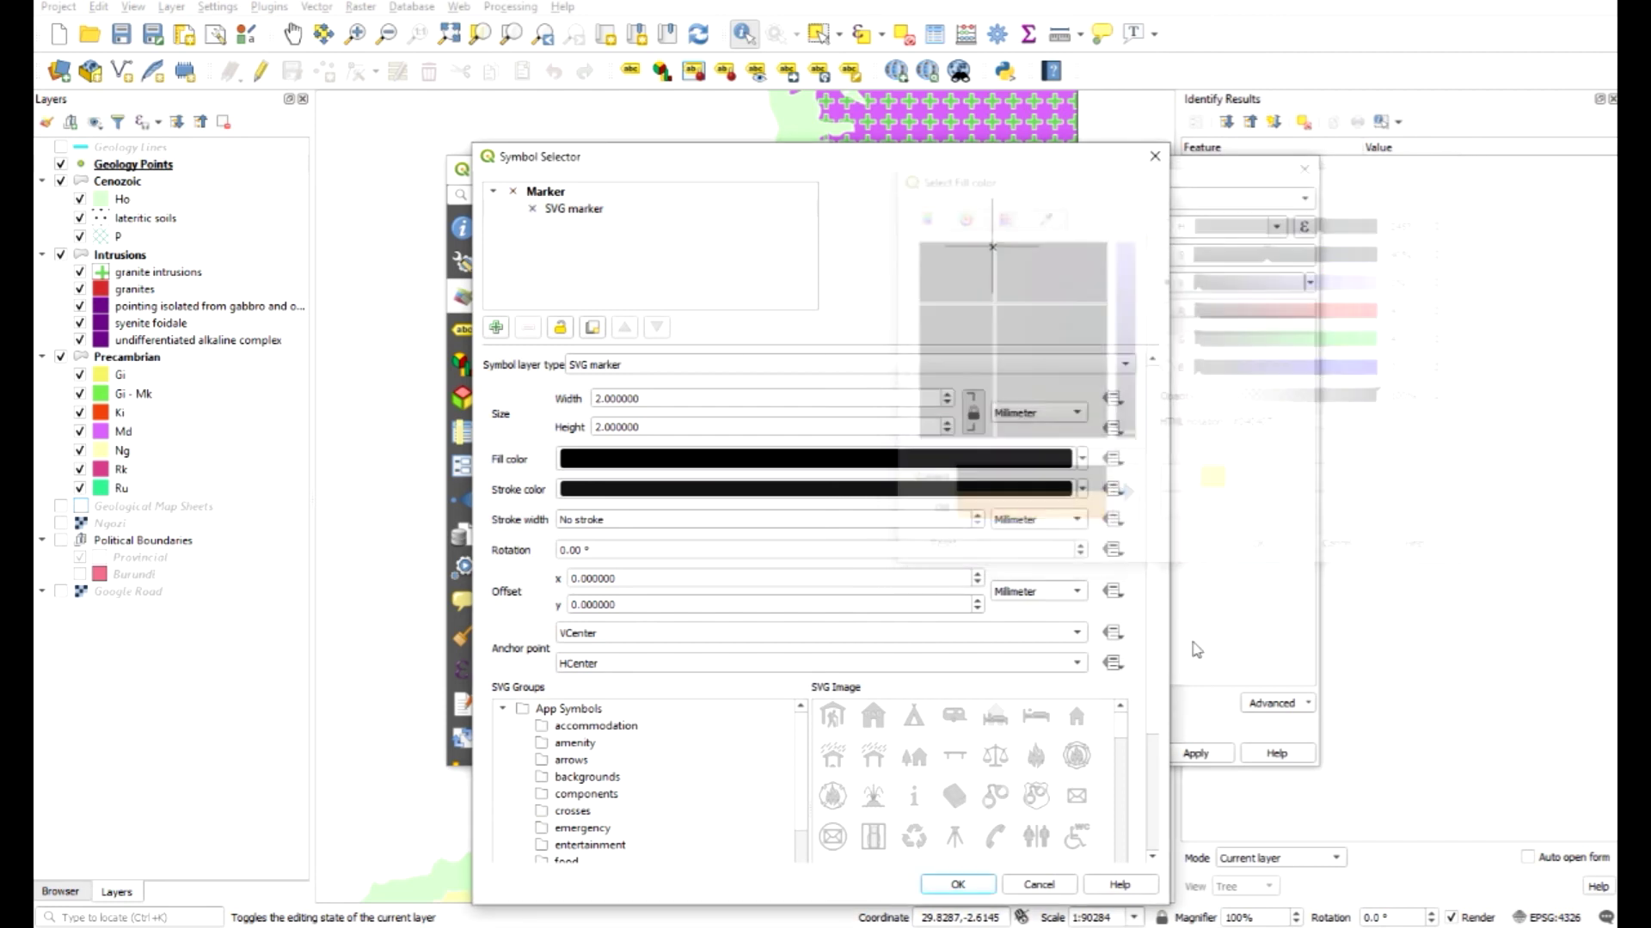
pyautogui.click(978, 887)
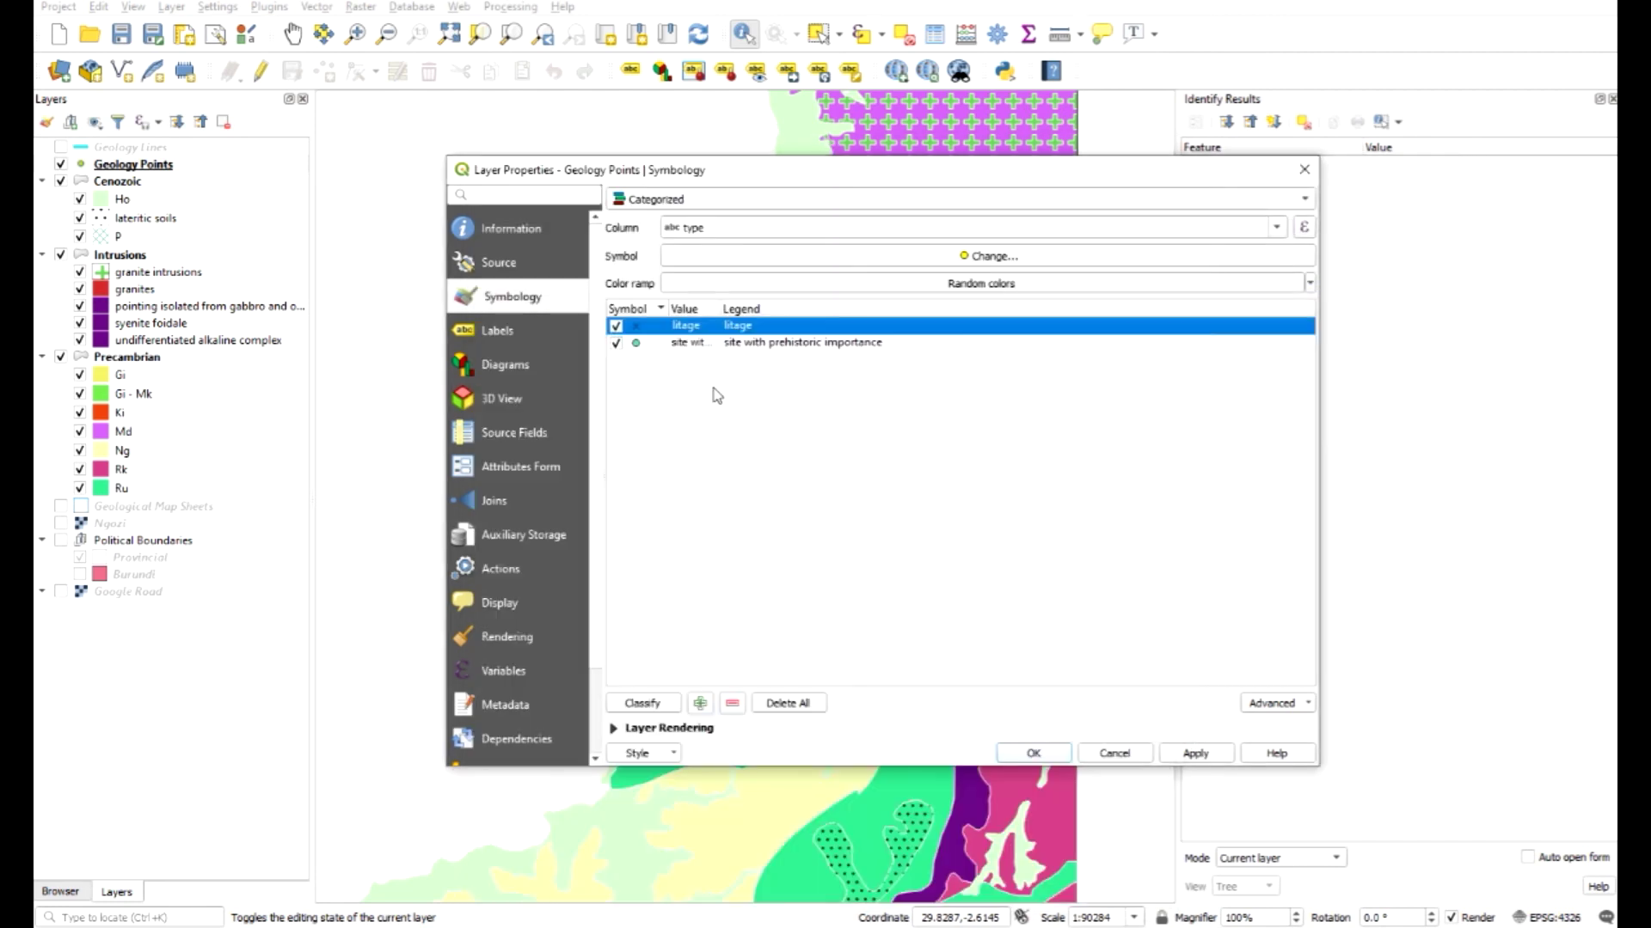
# Step: Change the site with prehistoric importance class marker from a simple marker to an SVG marker using the information "i" symbol
pyautogui.moveTo(715, 310); pyautogui.dragTo(800, 310)
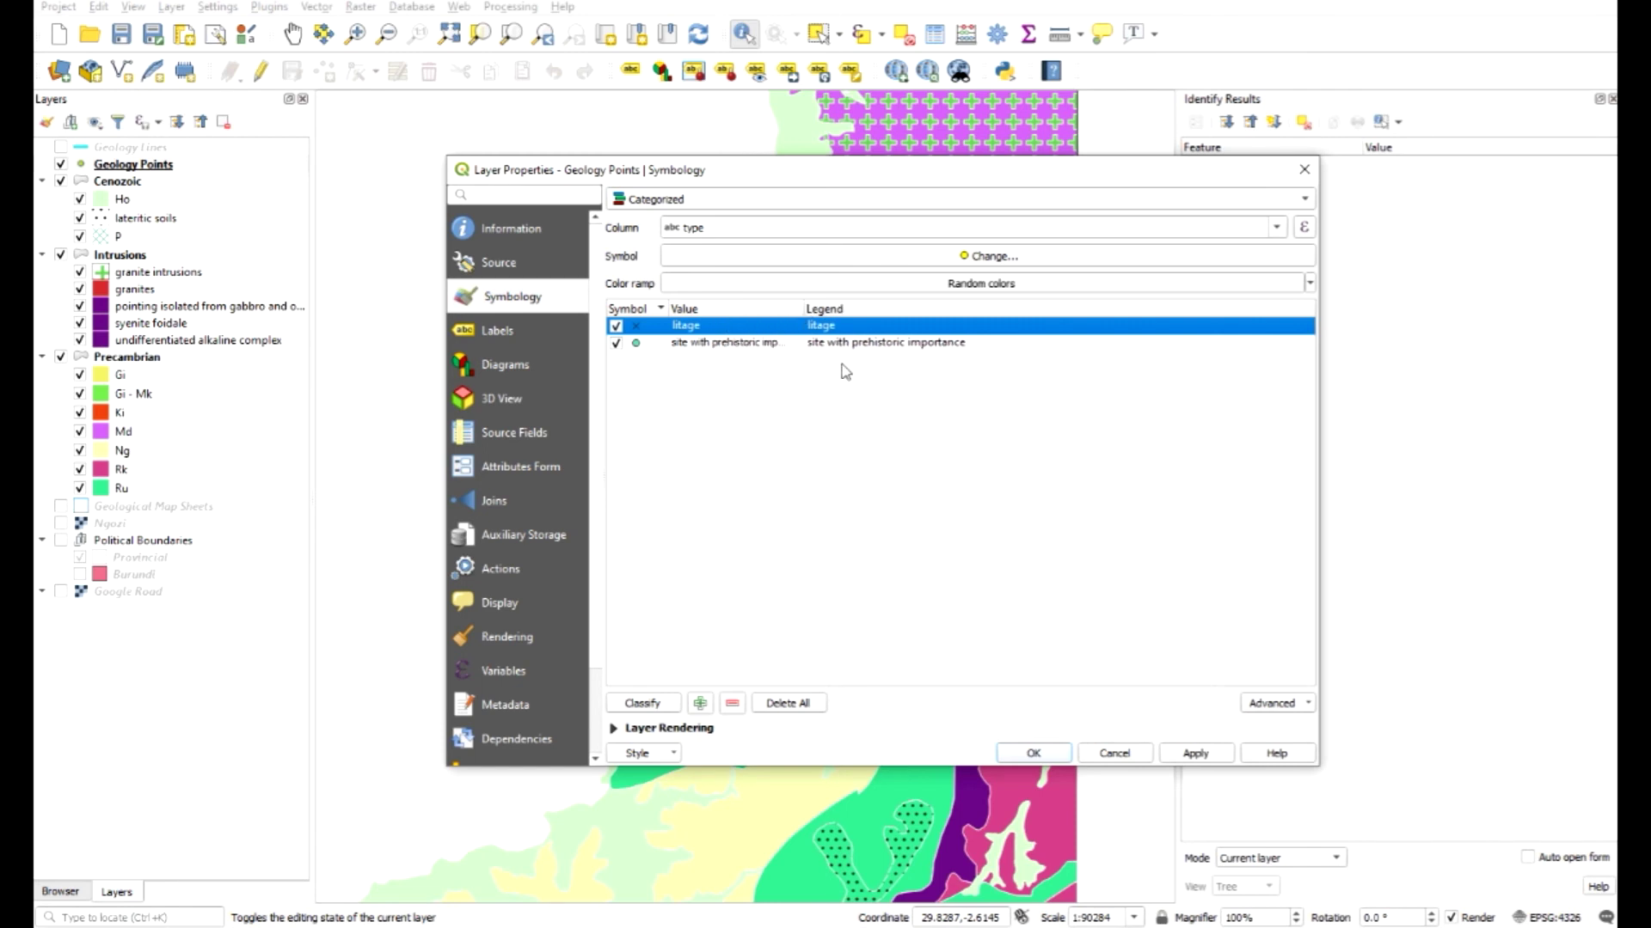
pyautogui.doubleClick(637, 344)
pyautogui.click(566, 215)
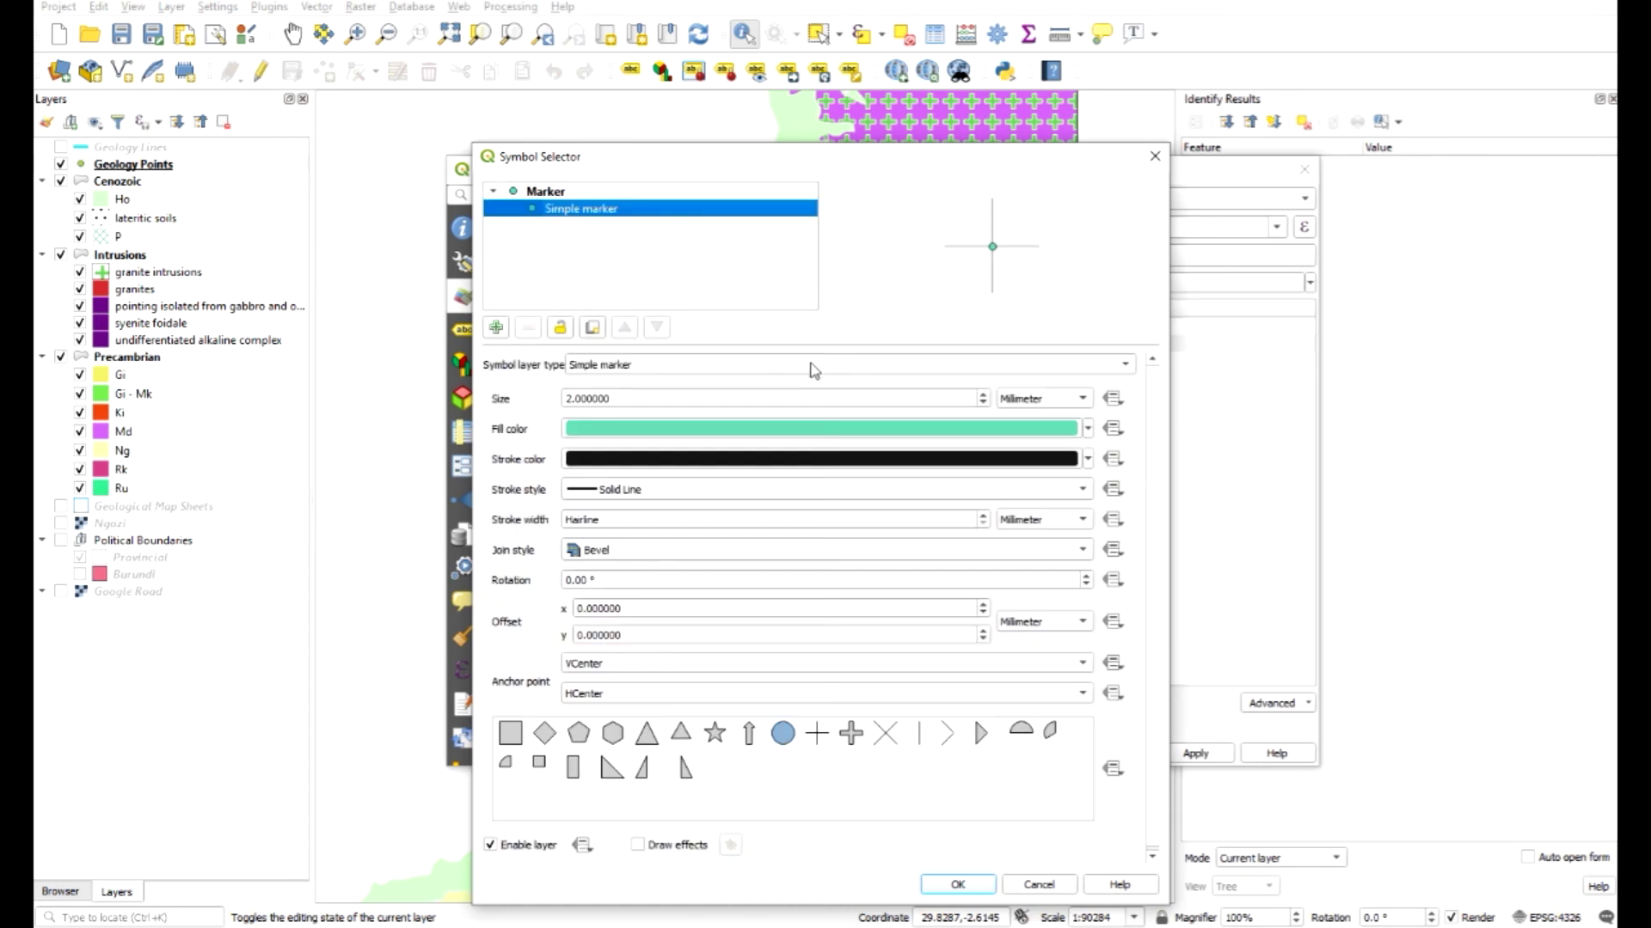
pyautogui.click(789, 369)
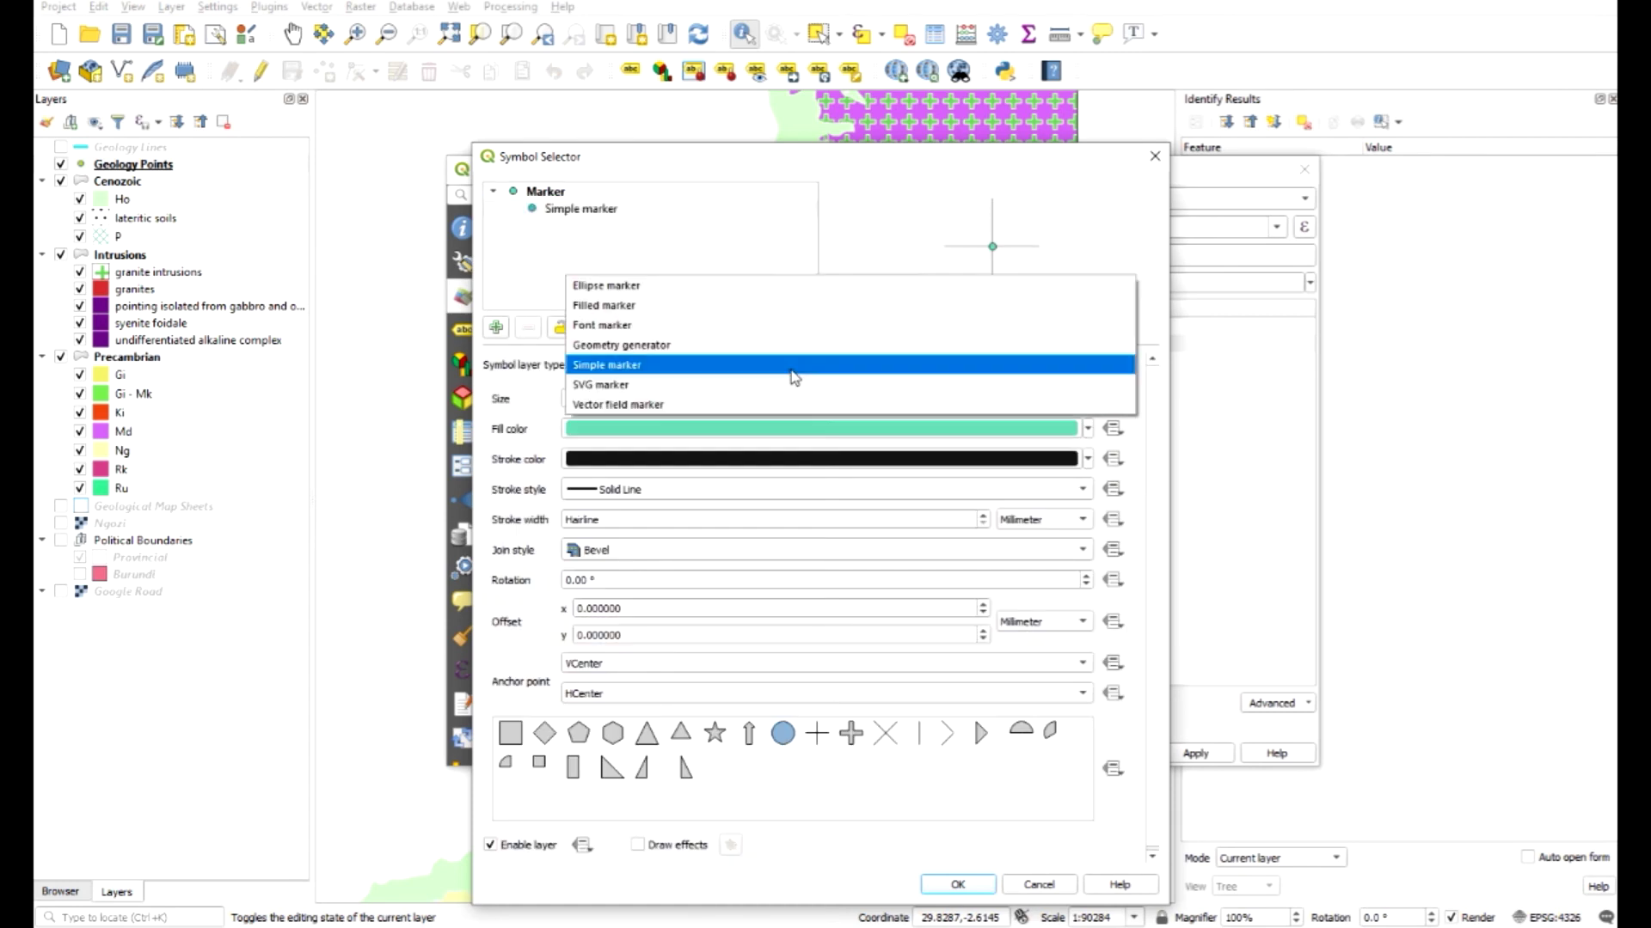
pyautogui.click(677, 386)
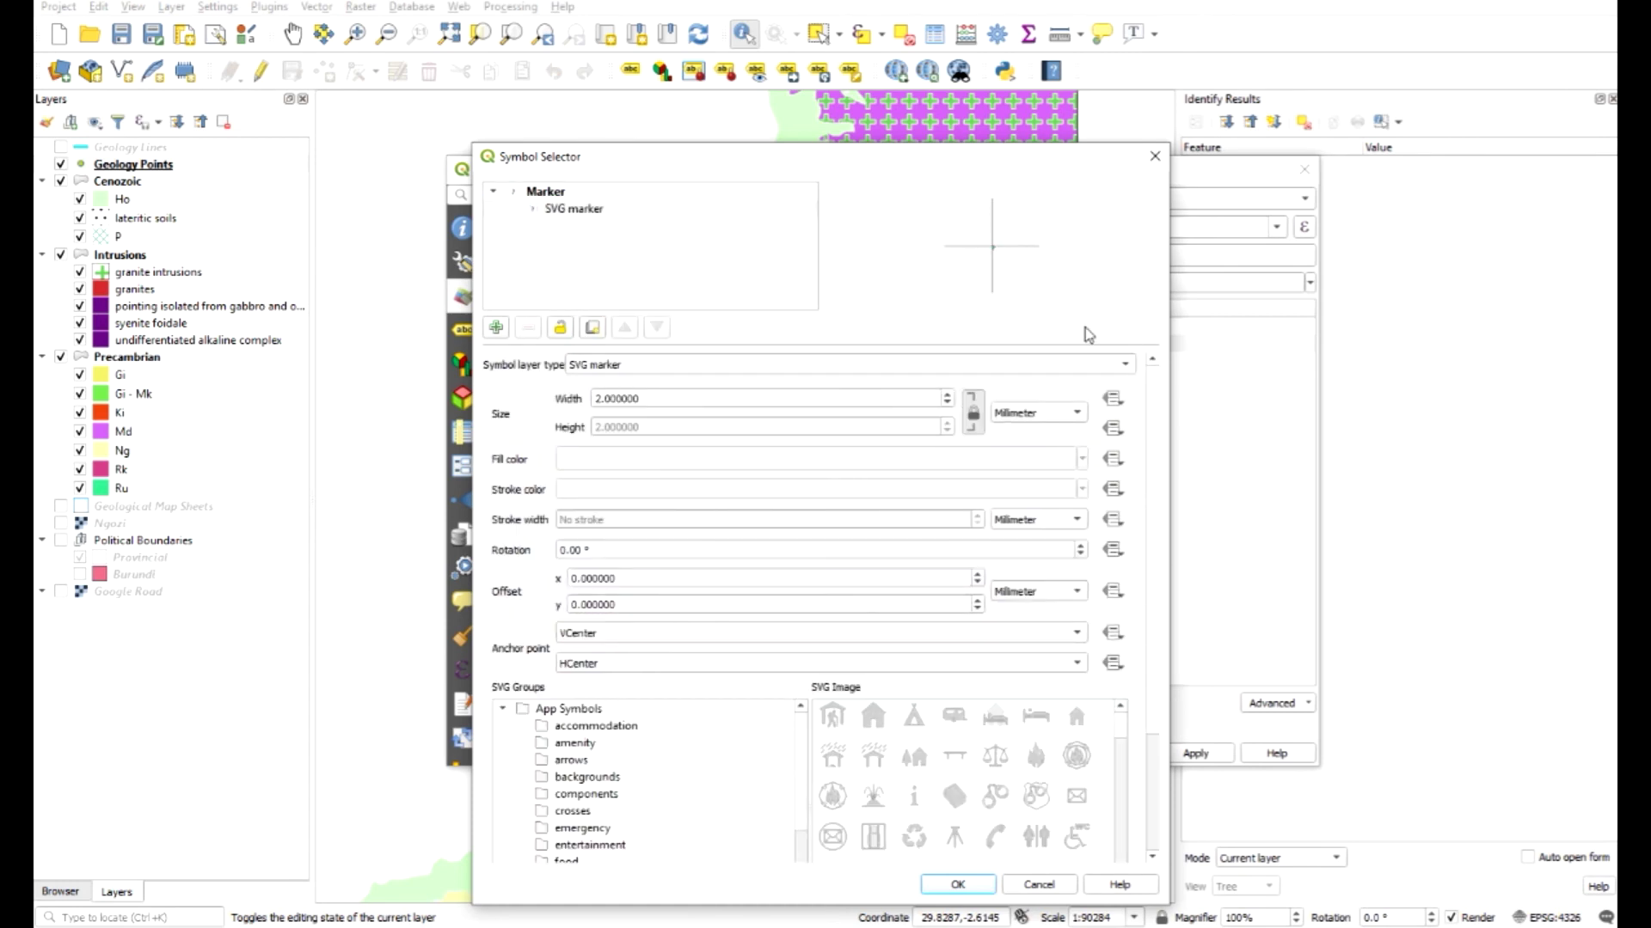
pyautogui.moveTo(966, 165); pyautogui.dragTo(932, 31)
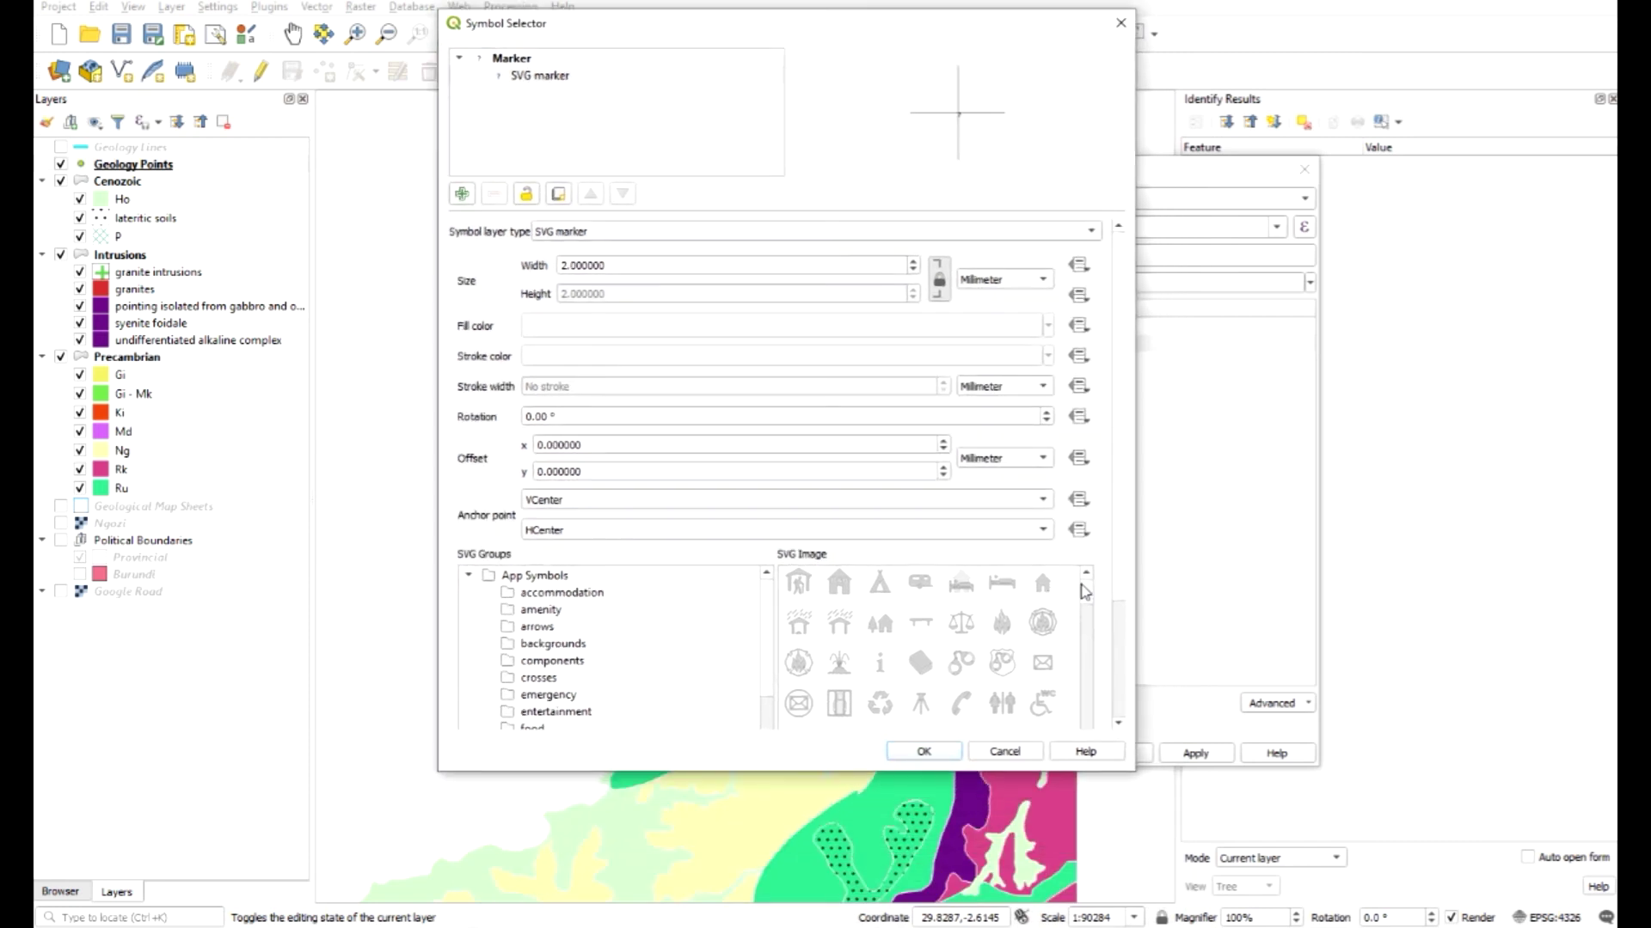
pyautogui.scroll(-1, 1090, 602)
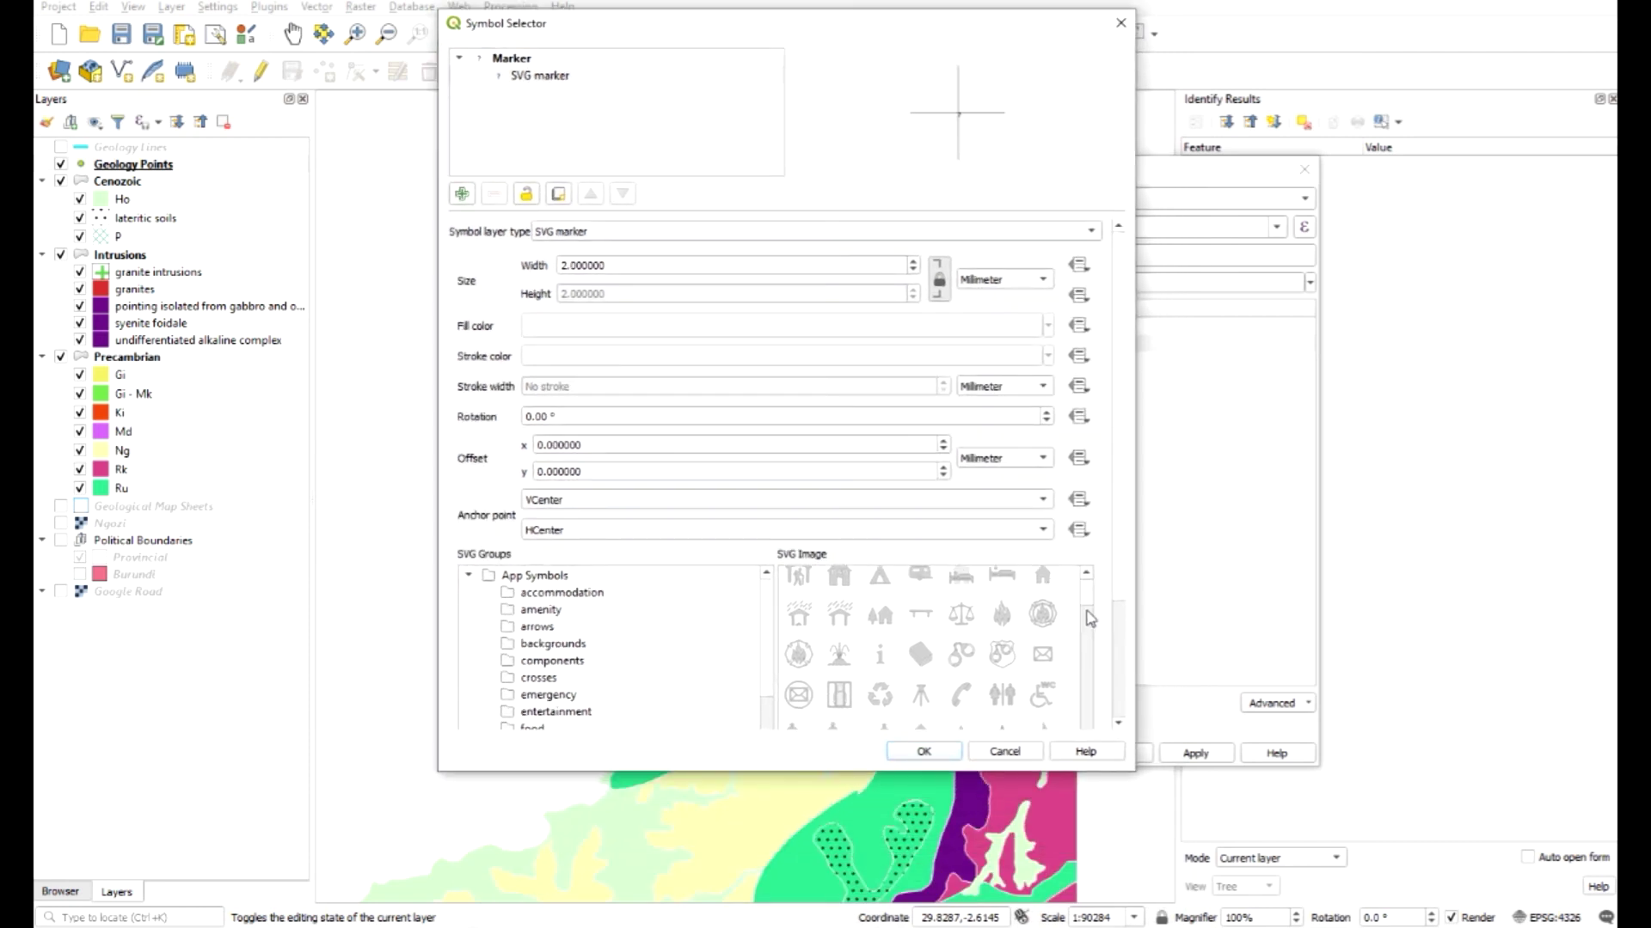
pyautogui.click(885, 667)
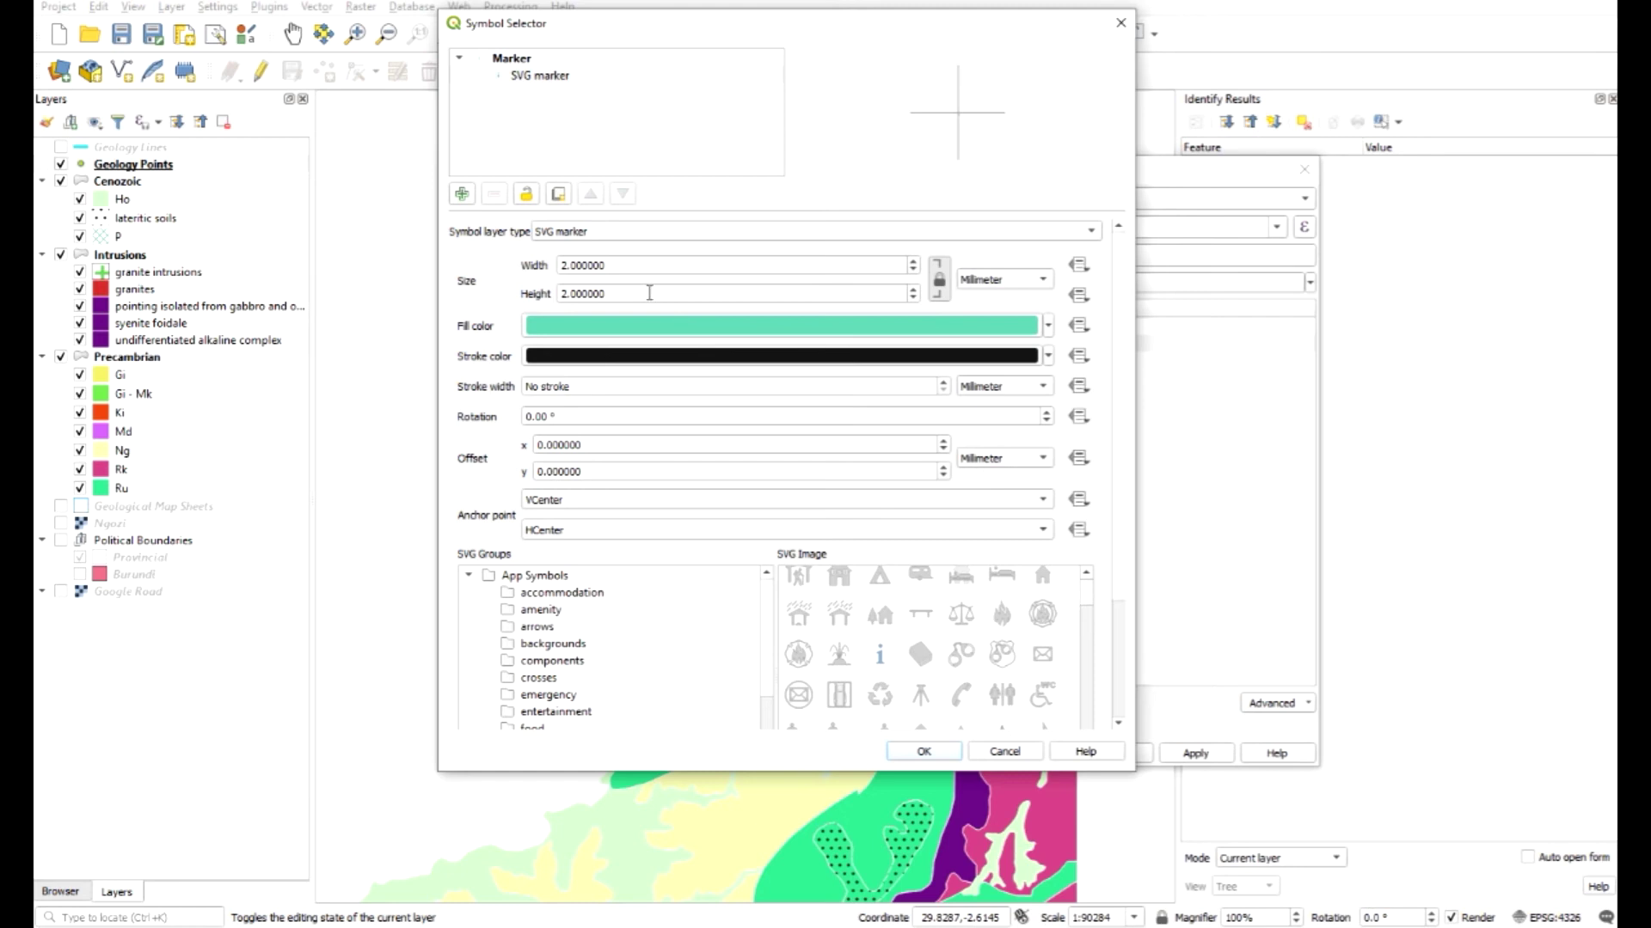
# Step: Set the prehistoric site marker's width to 3 mm and its fill colour to black, then apply the Geology Points styling
pyautogui.click(614, 271)
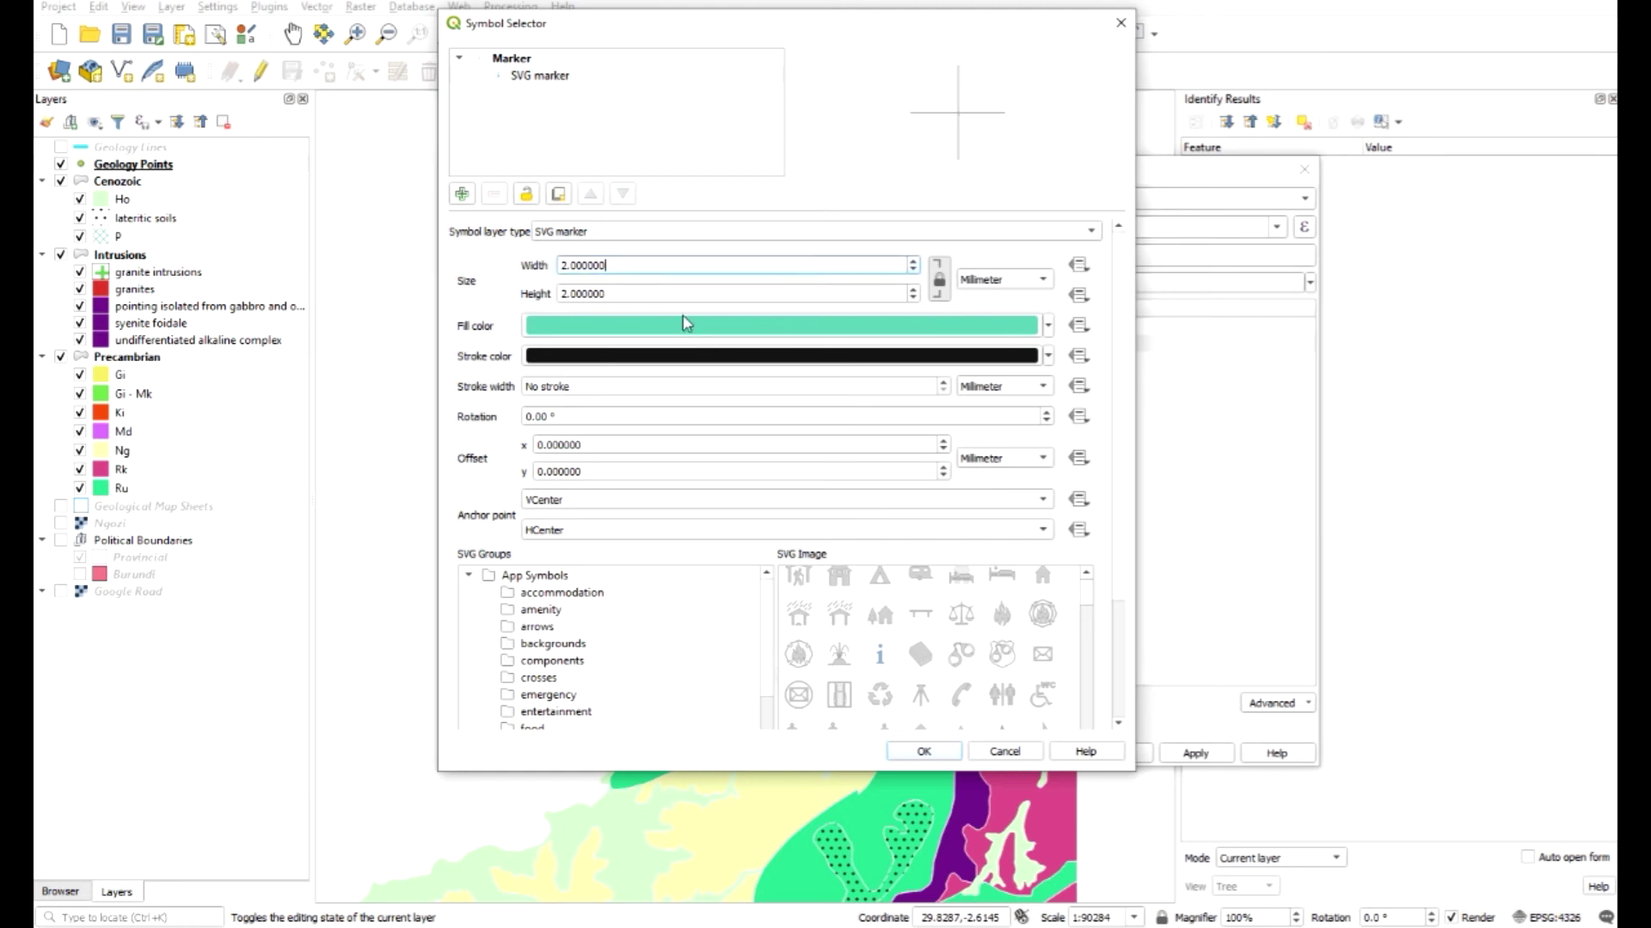
pyautogui.doubleClick(626, 268)
pyautogui.write('3')
pyautogui.click(662, 325)
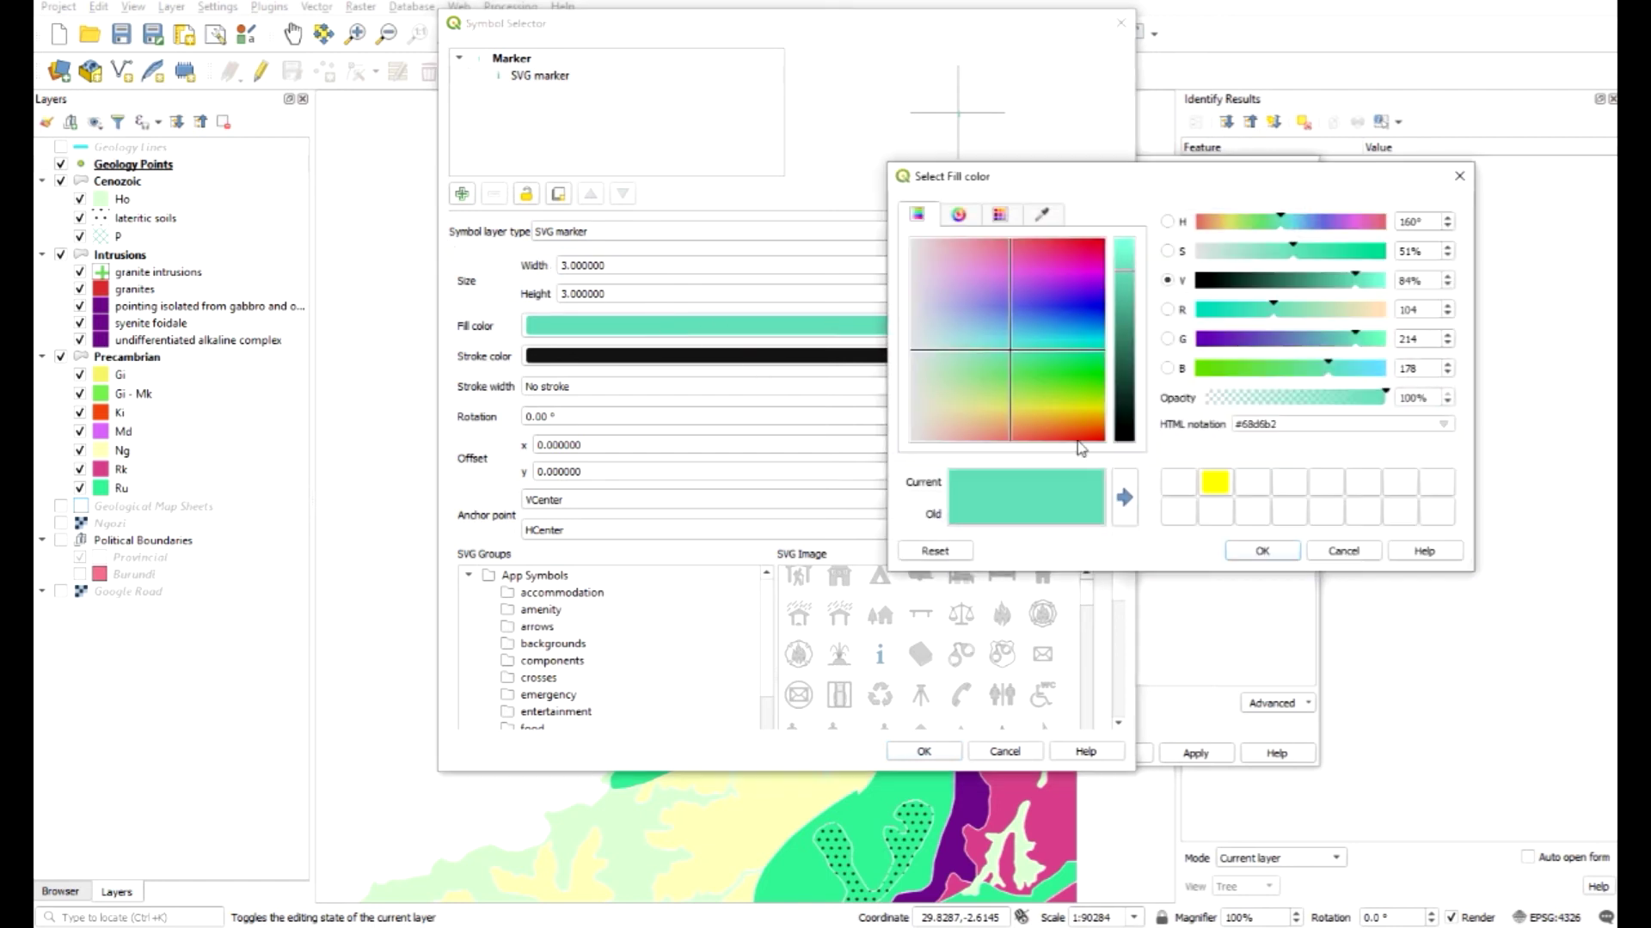
pyautogui.click(1124, 440)
pyautogui.click(1253, 557)
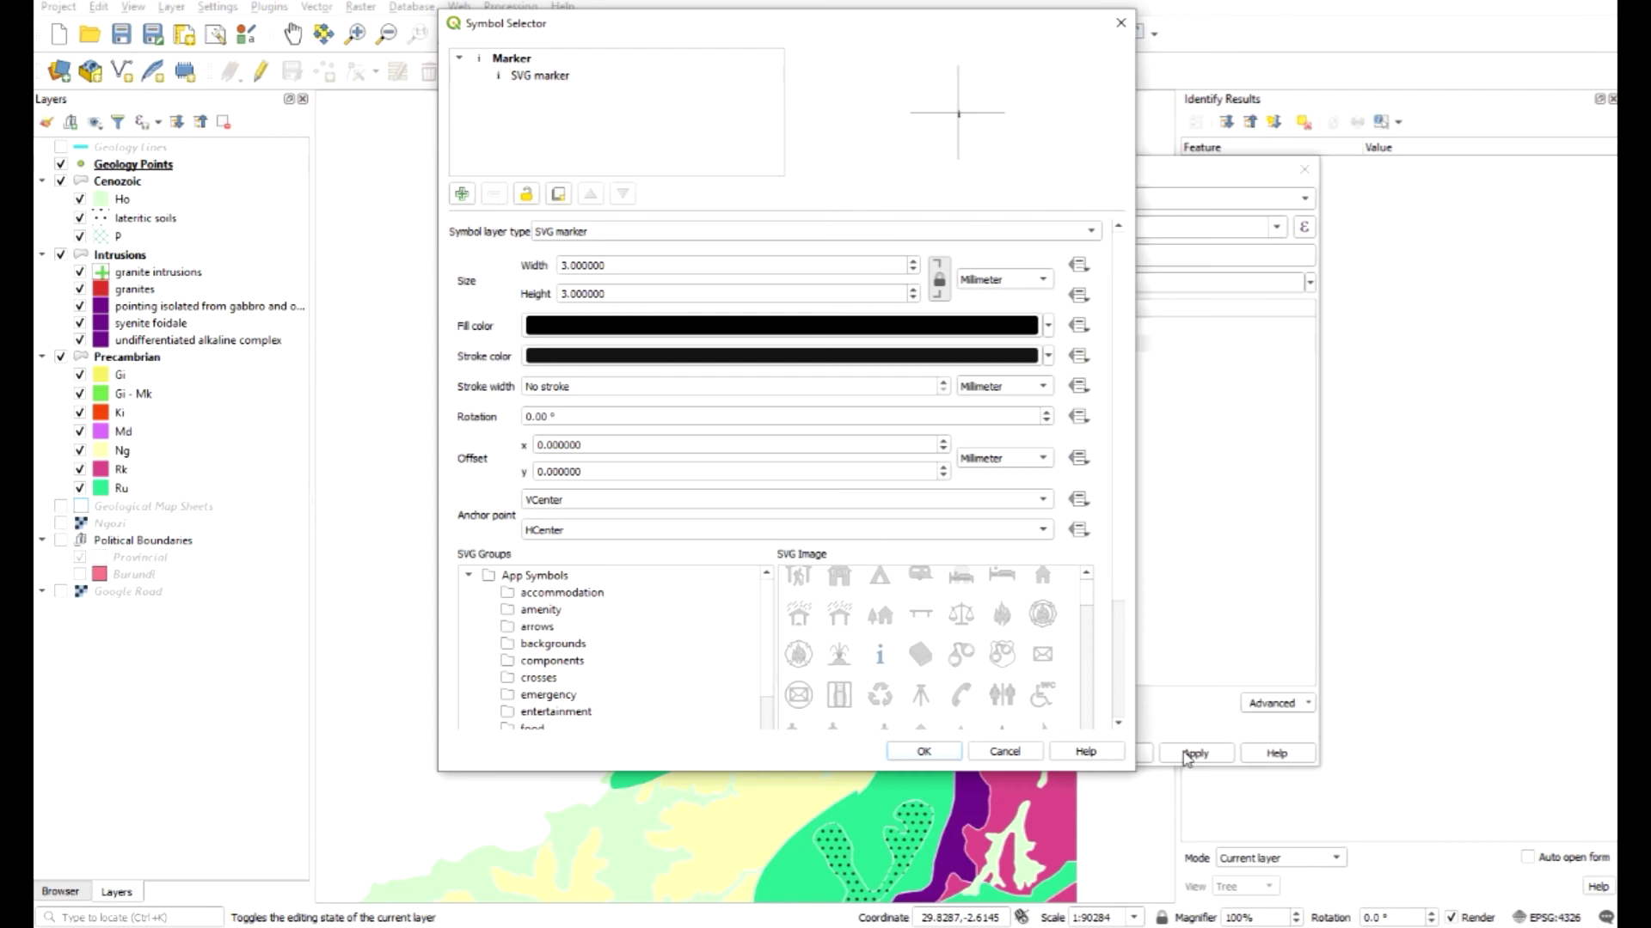
pyautogui.click(946, 754)
pyautogui.click(1212, 755)
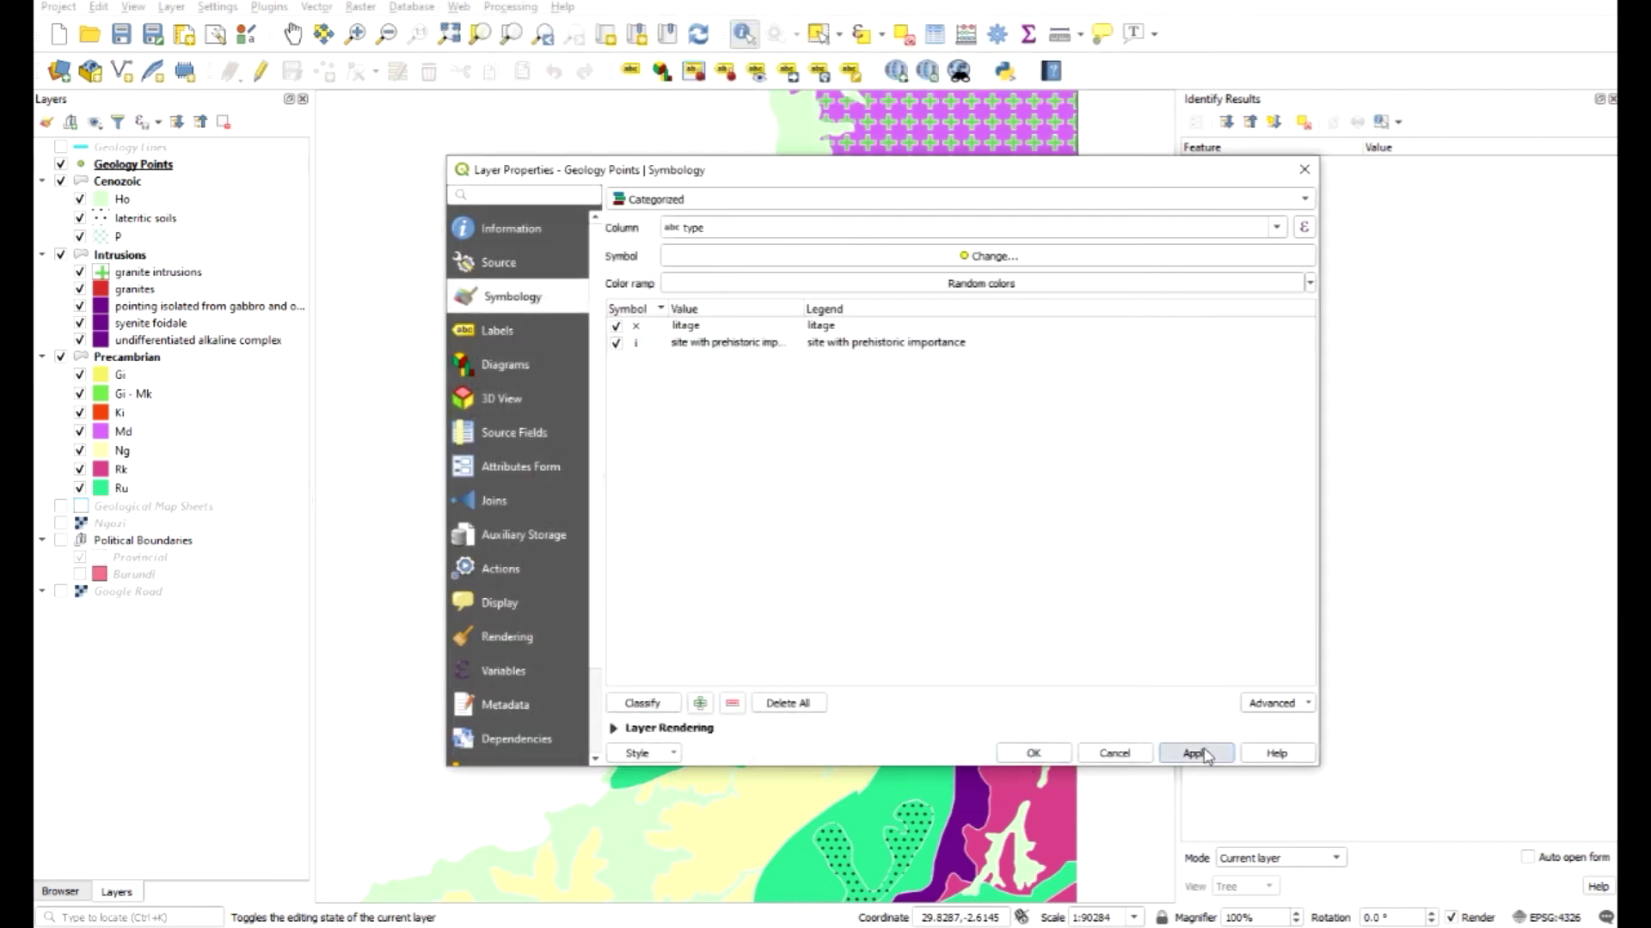
pyautogui.click(1035, 753)
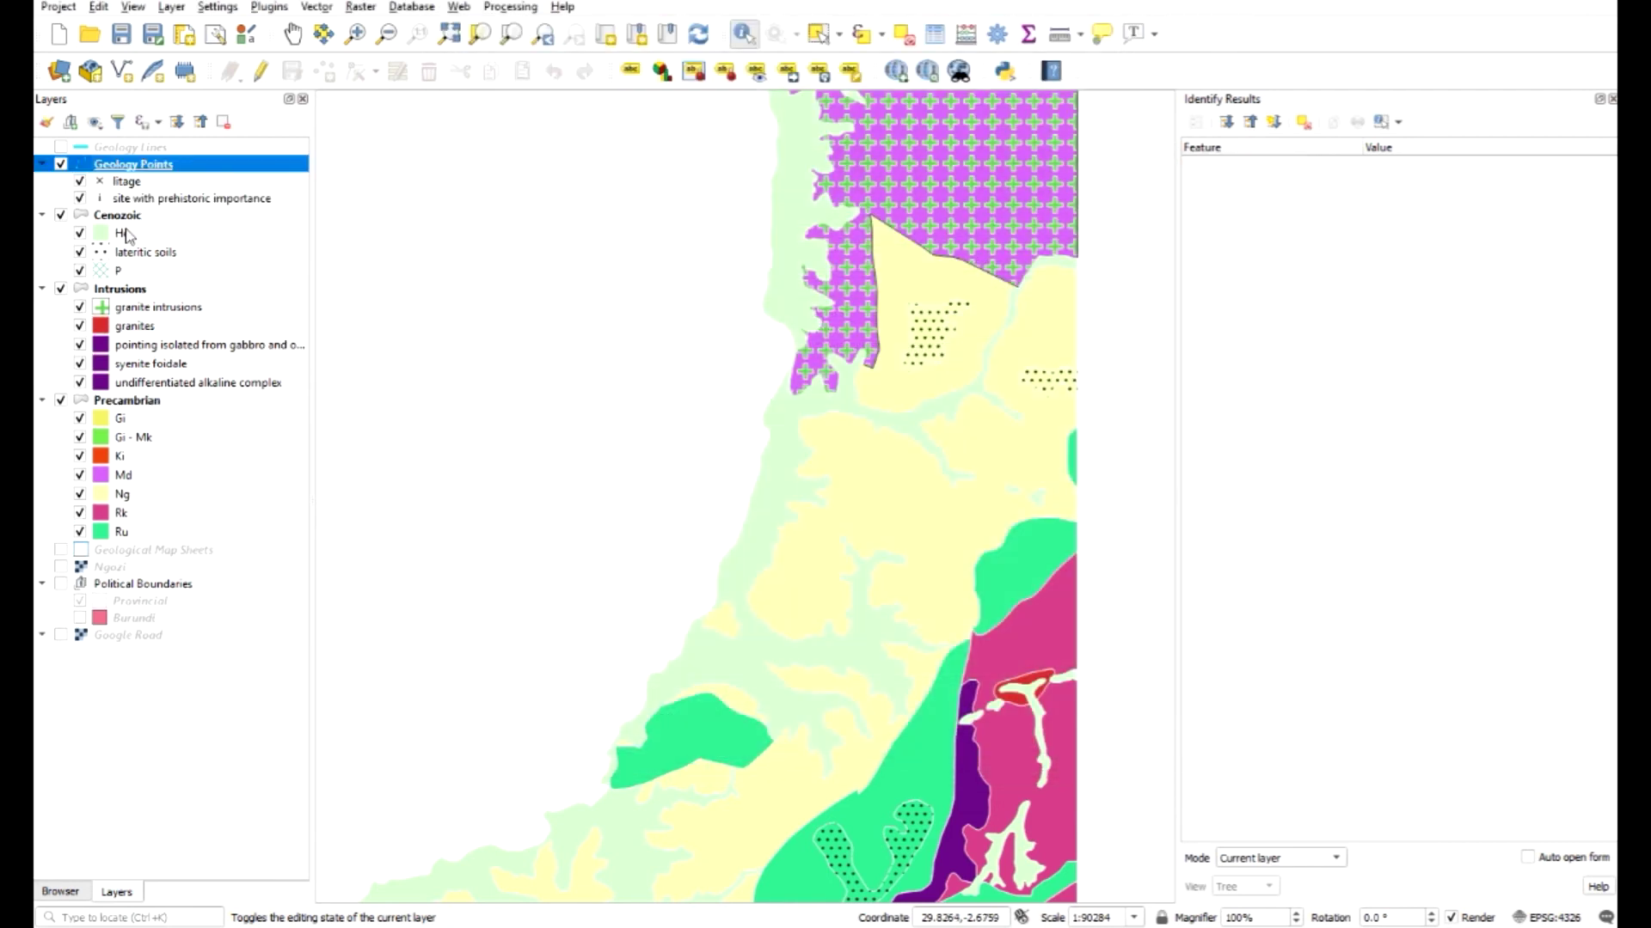
# Step: Move the Geology Points layer above Geology Lines and zoom to it to inspect the point symbols on the map
pyautogui.moveTo(125, 168); pyautogui.dragTo(170, 147)
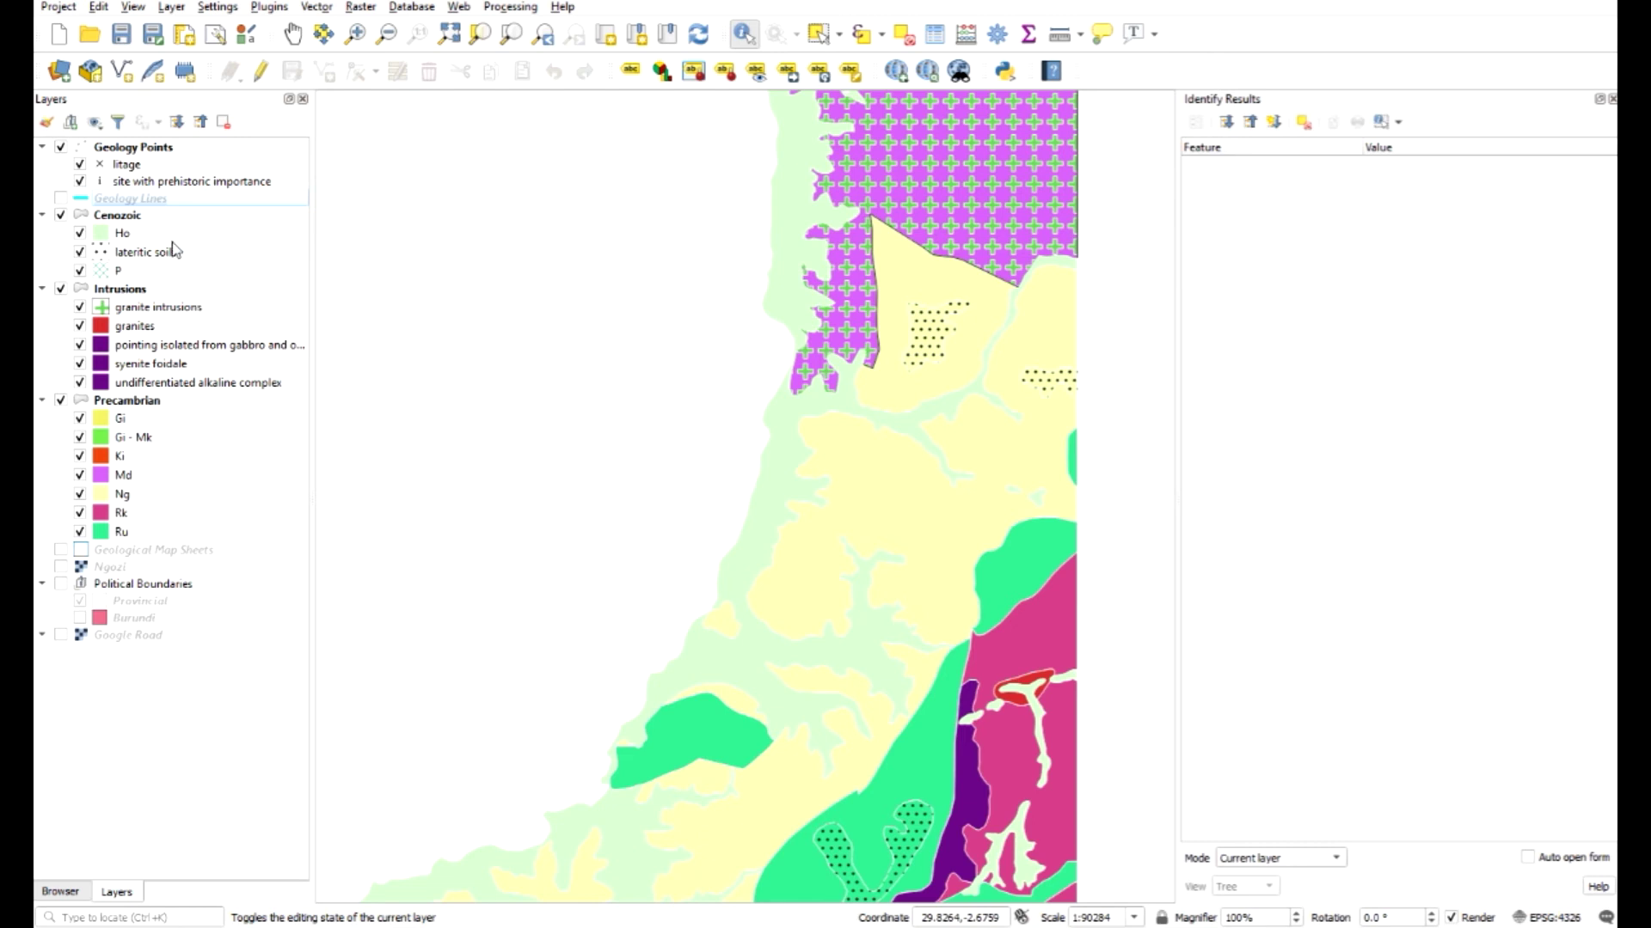
pyautogui.click(142, 149)
pyautogui.rightClick(142, 149)
pyautogui.click(170, 153)
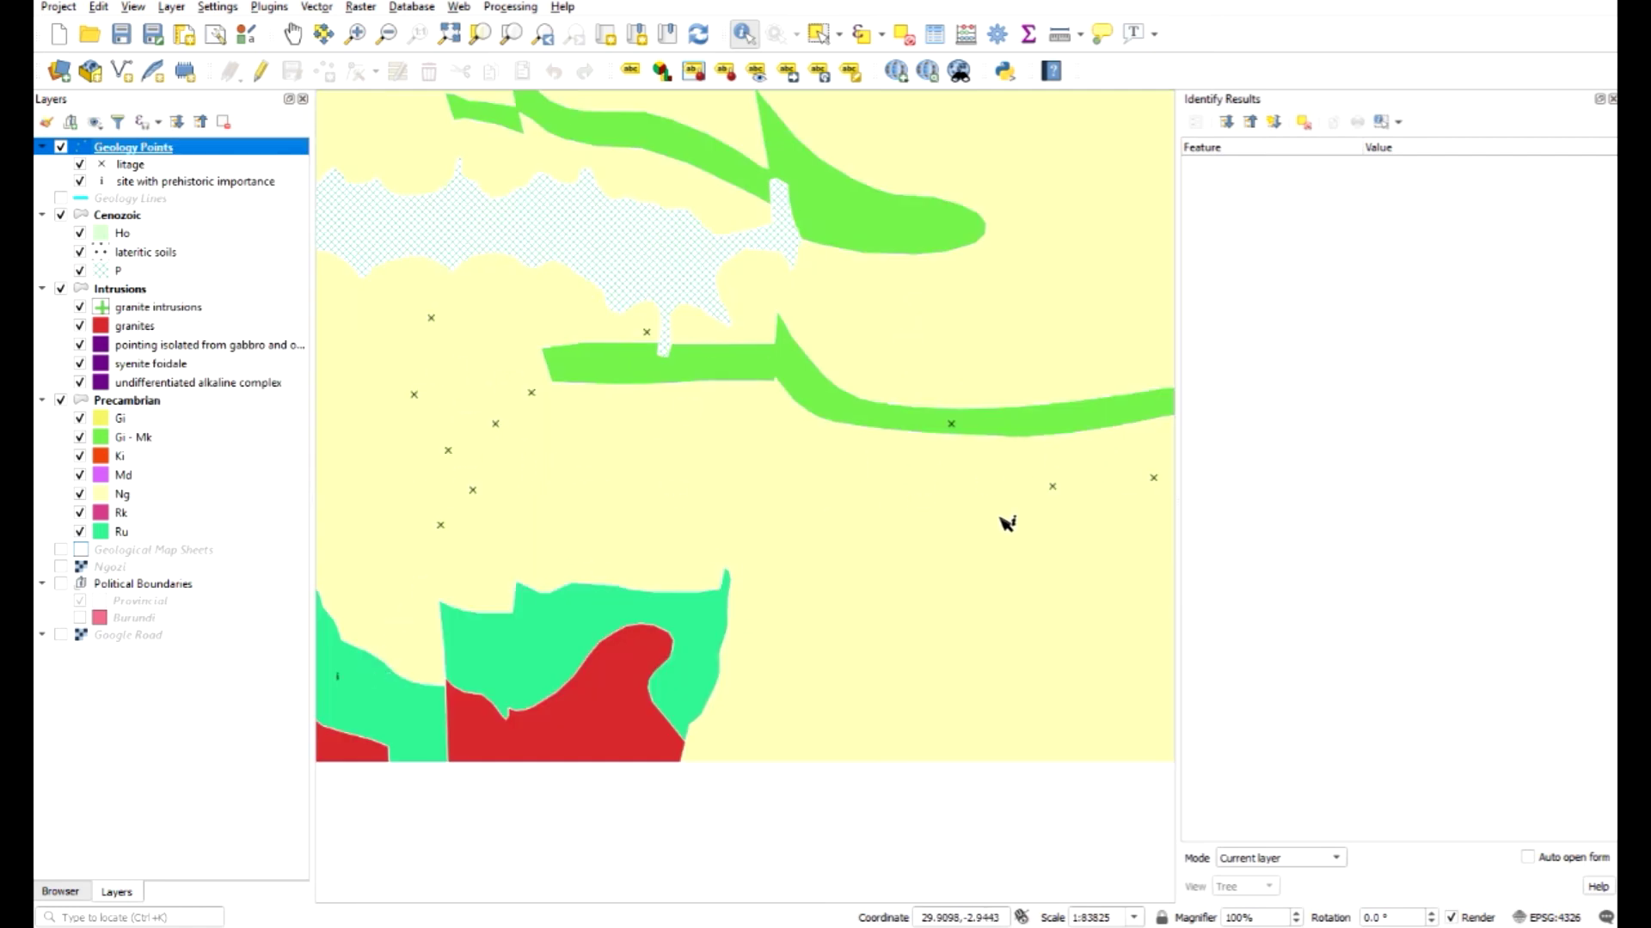
pyautogui.click(291, 34)
pyautogui.moveTo(789, 289); pyautogui.dragTo(814, 782)
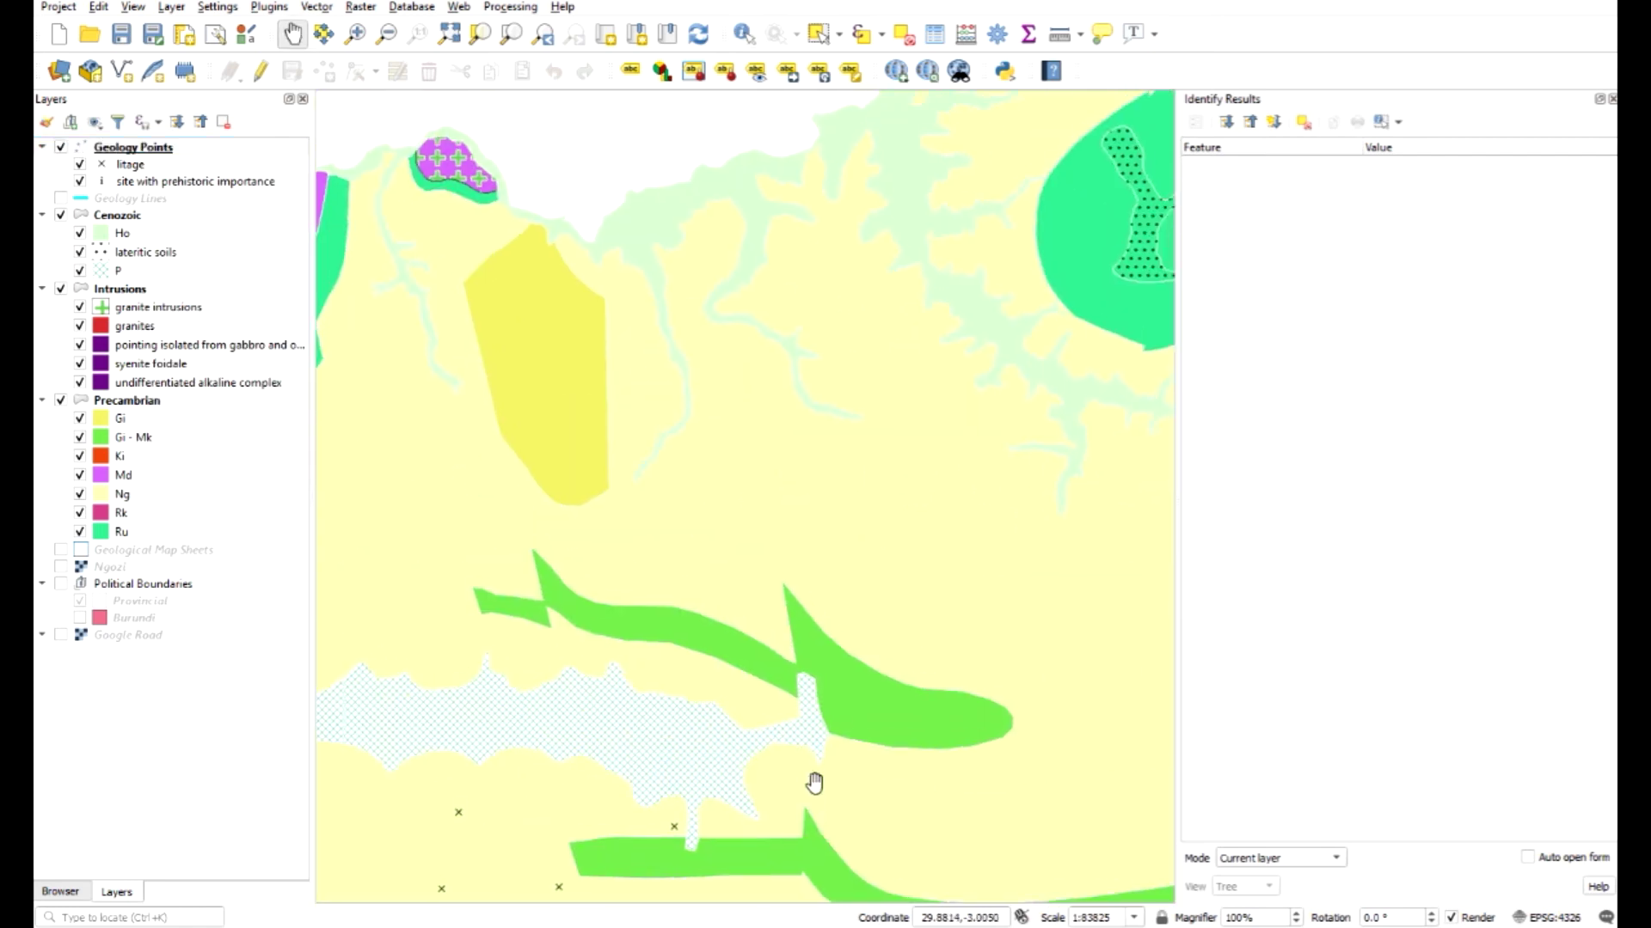
pyautogui.moveTo(890, 487); pyautogui.dragTo(501, 599)
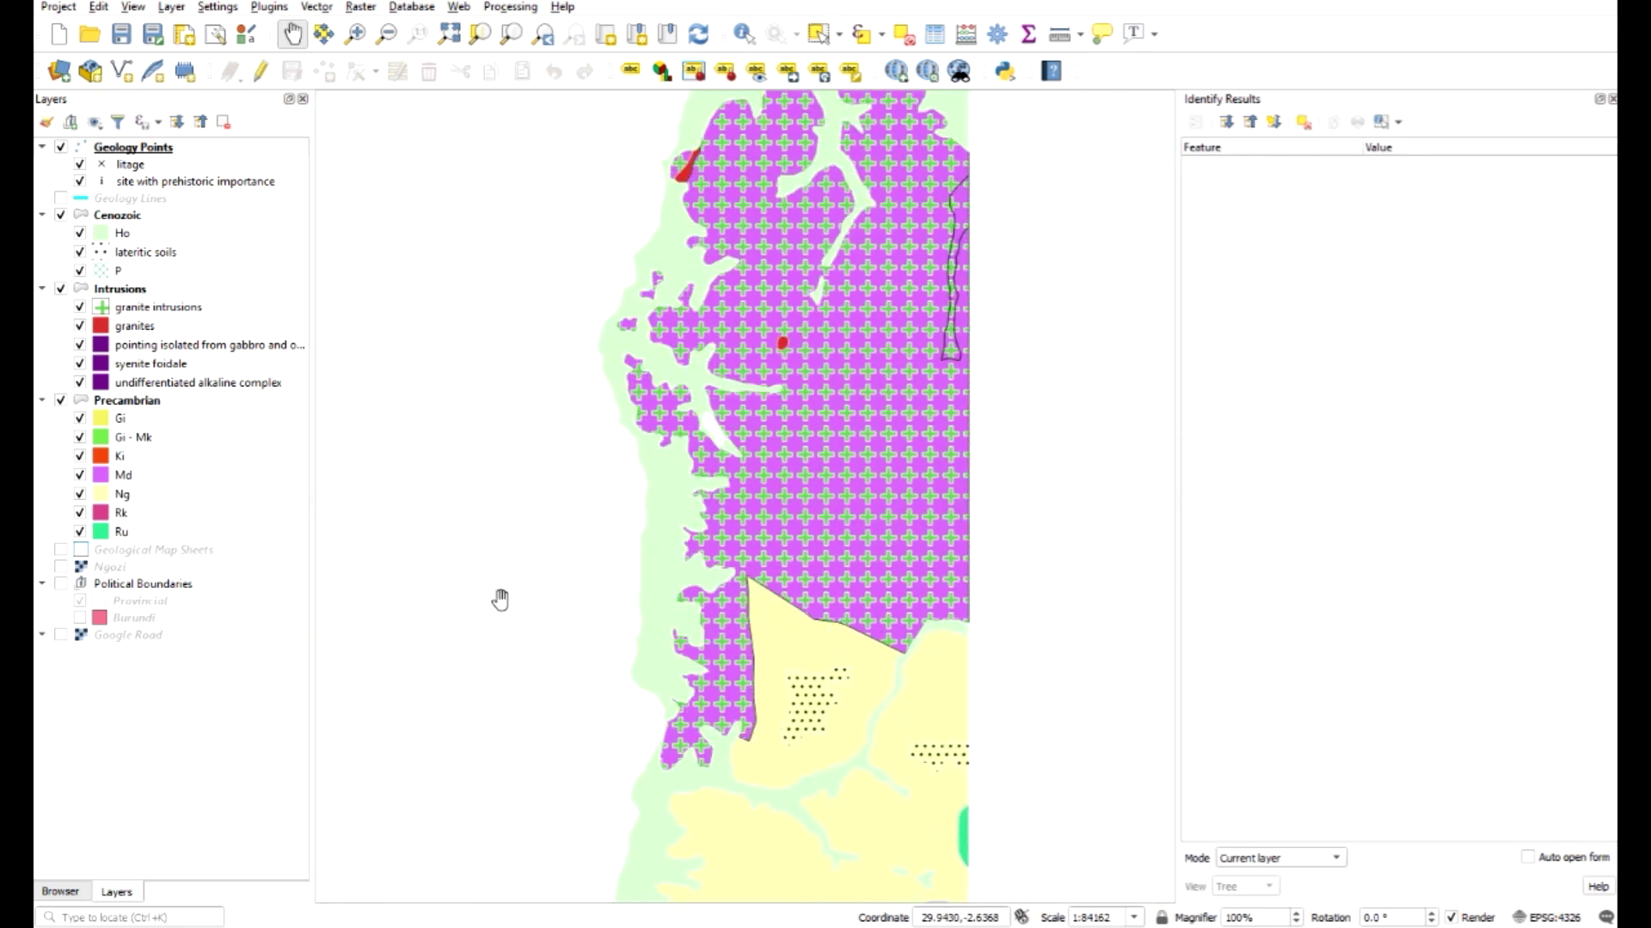
# Step: Turn on the Geology Lines layer and style it as categorized by the type column, classifying its values
pyautogui.click(60, 198)
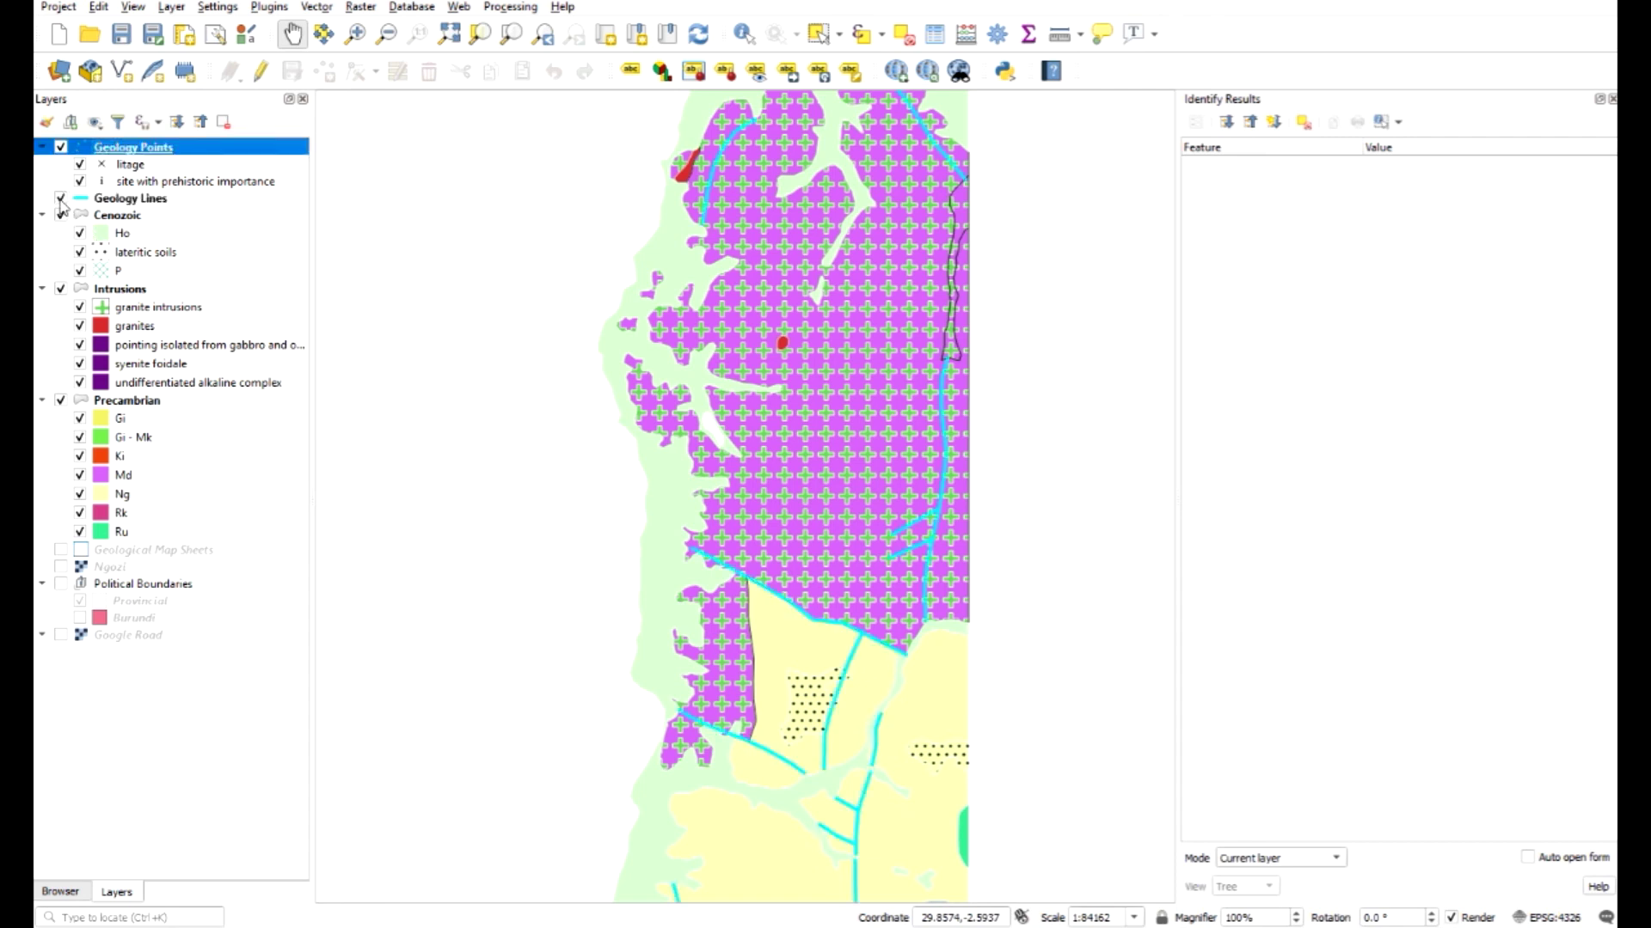
pyautogui.click(124, 196)
pyautogui.rightClick(191, 199)
pyautogui.click(302, 574)
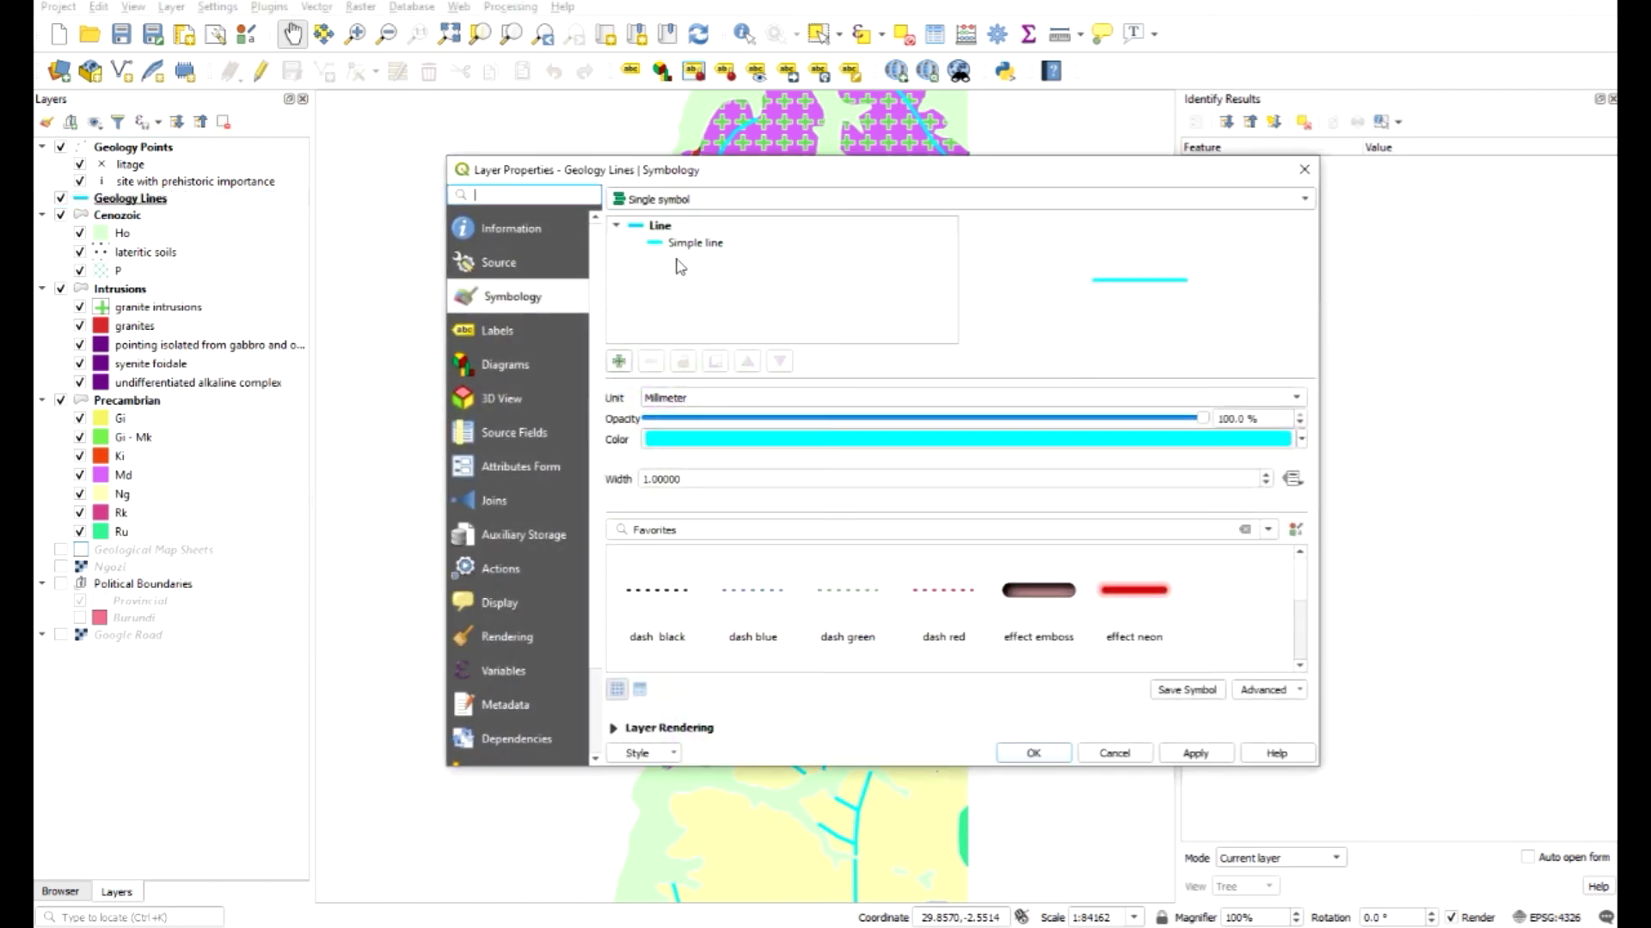
pyautogui.click(874, 199)
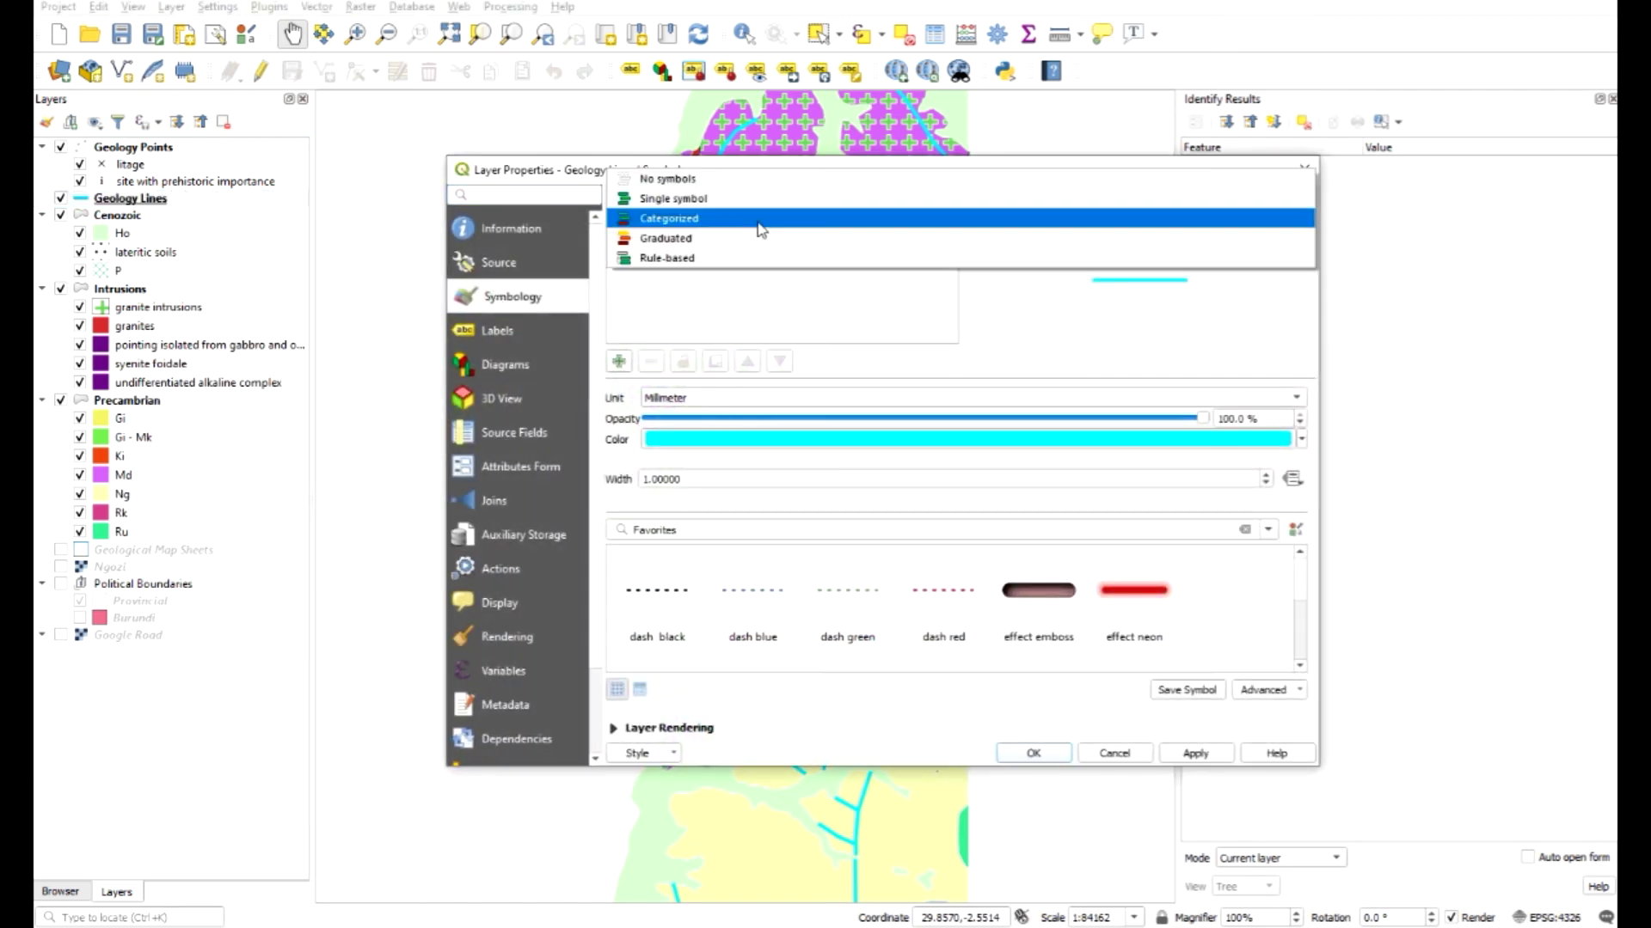
pyautogui.click(769, 217)
pyautogui.click(1276, 227)
pyautogui.click(713, 268)
pyautogui.click(645, 703)
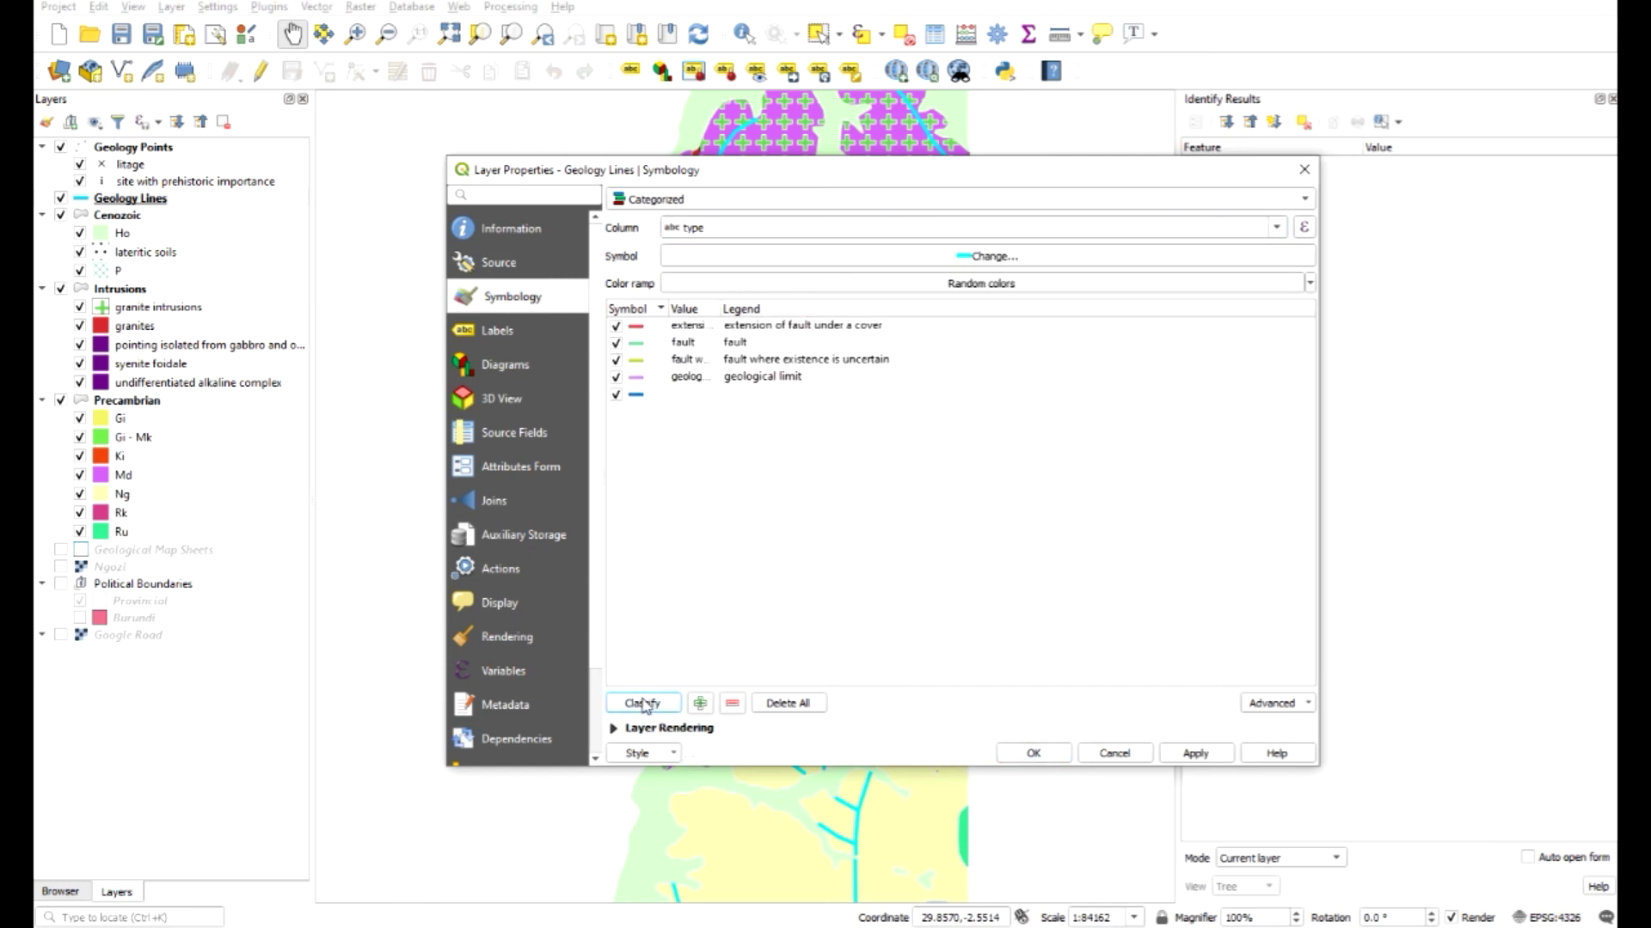
# Step: Remove the empty class from the Geology Lines categories
pyautogui.click(639, 397)
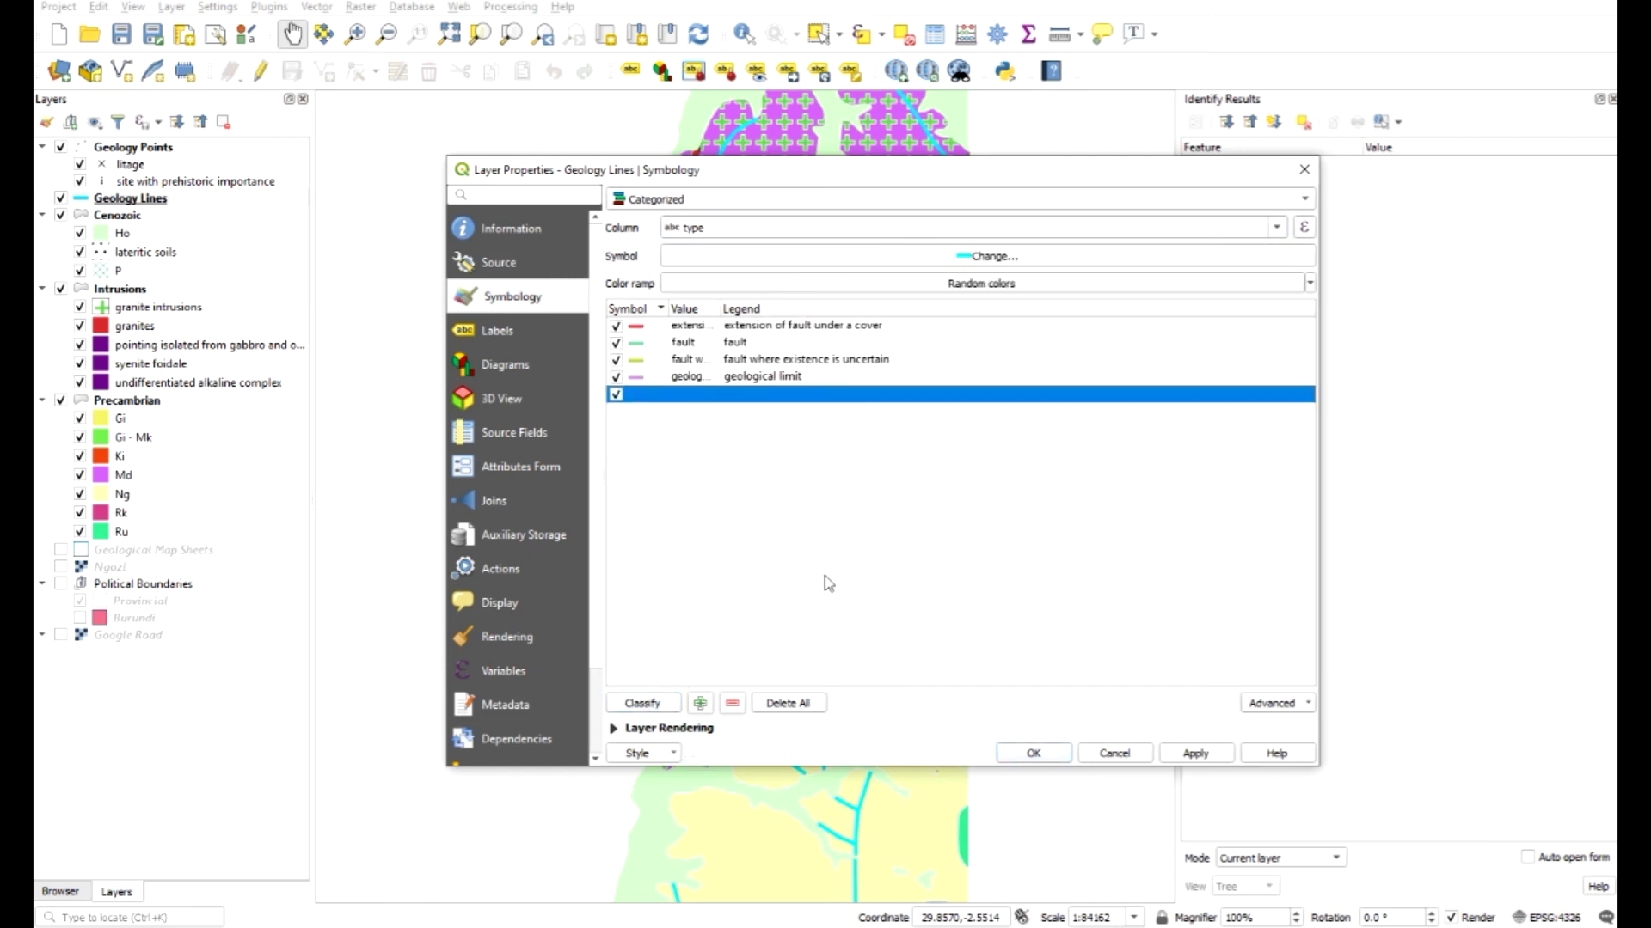
pyautogui.click(735, 705)
pyautogui.moveTo(667, 309); pyautogui.dragTo(752, 310)
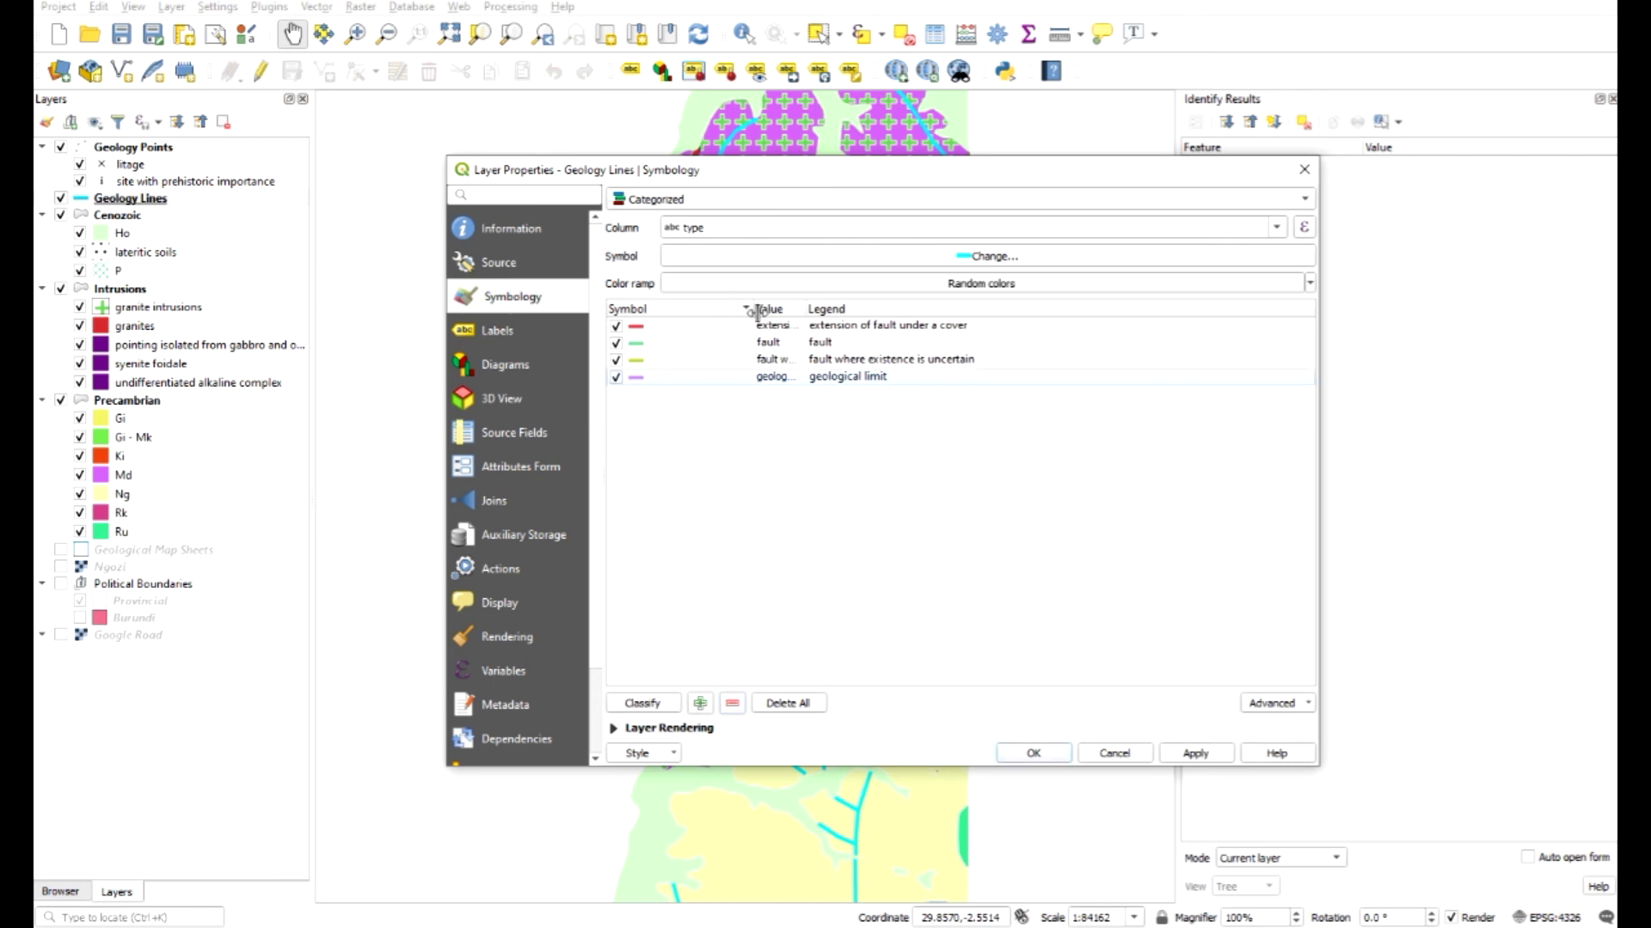
# Step: Set the fault class's line colour to black, accept the symbol and widen the class value column
pyautogui.doubleClick(638, 344)
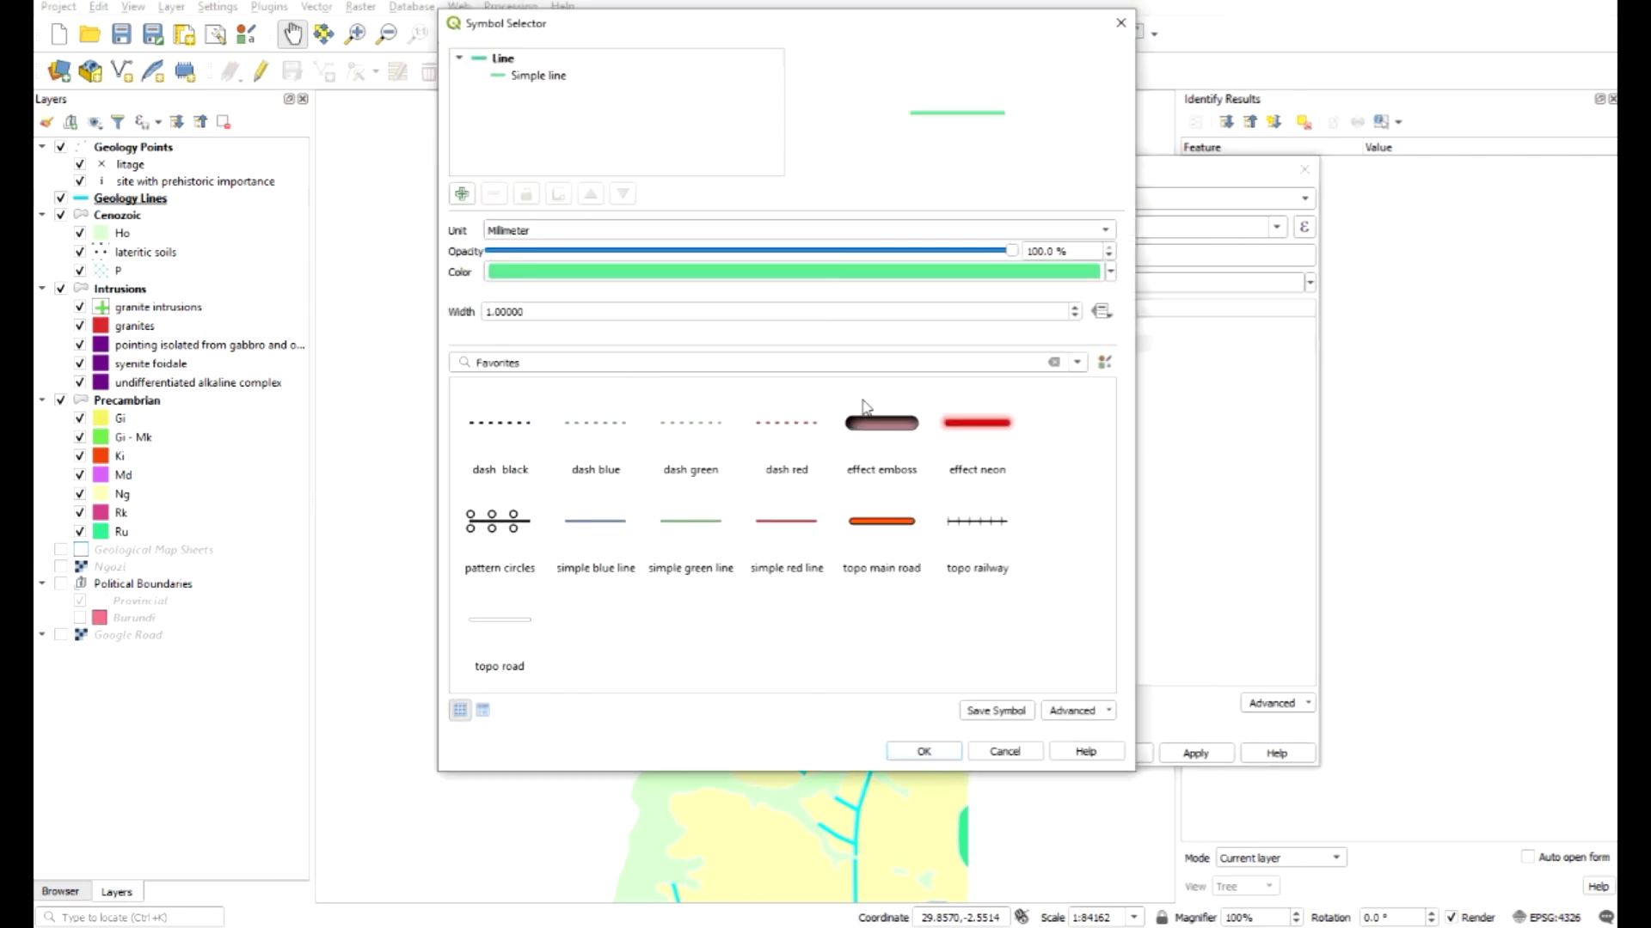
pyautogui.click(773, 273)
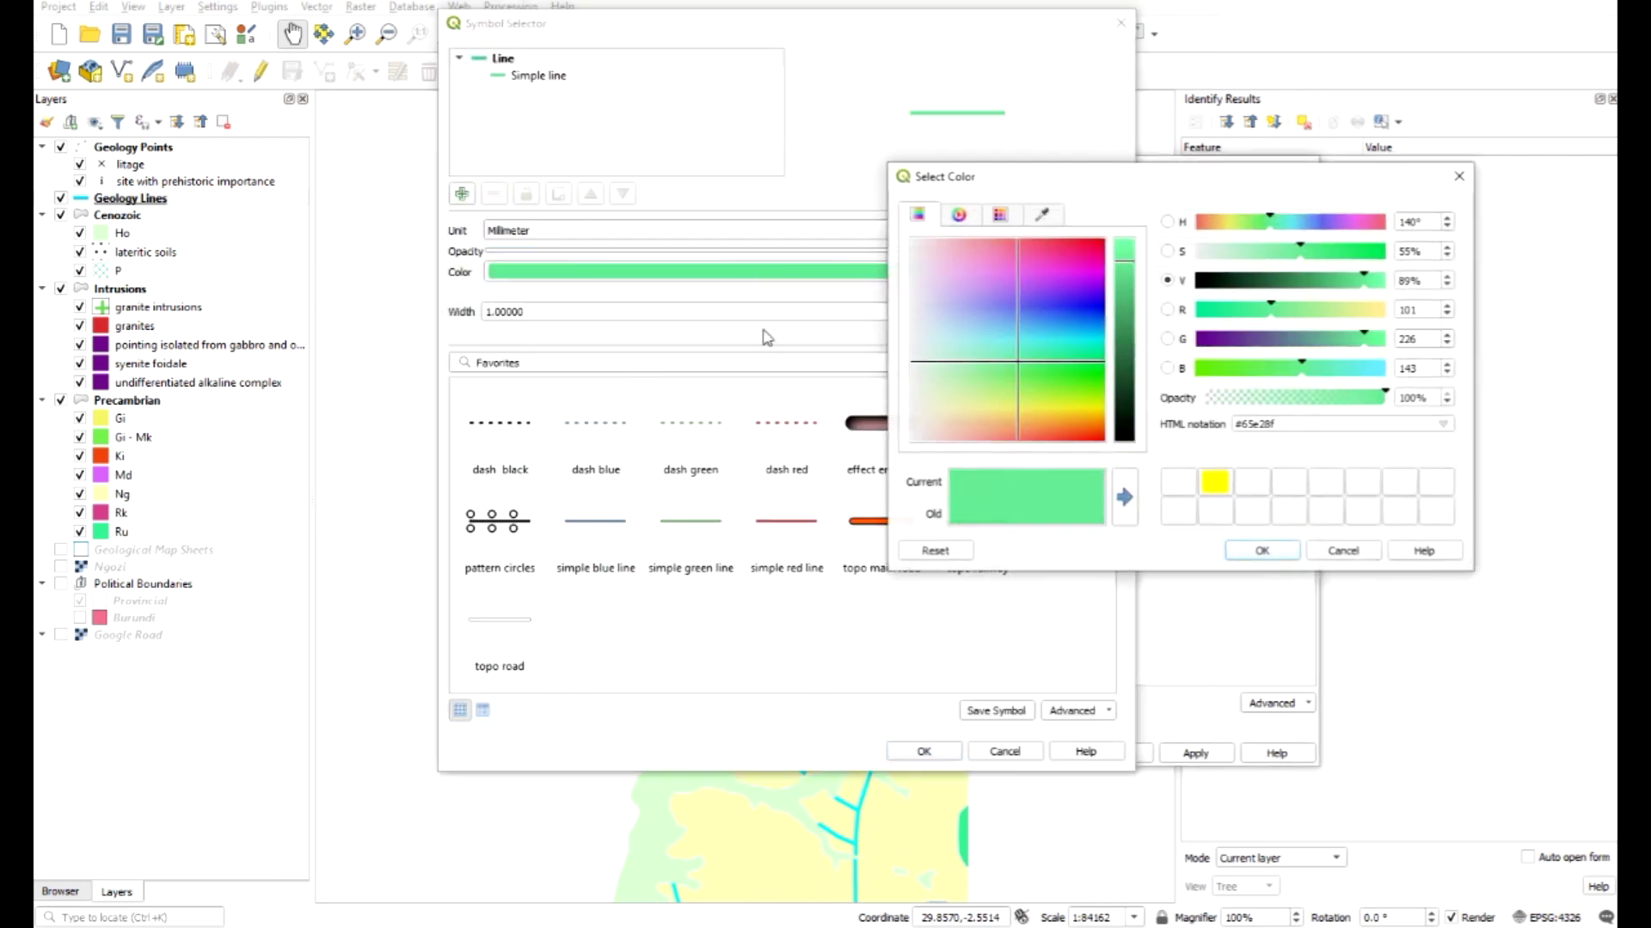
pyautogui.click(1120, 441)
pyautogui.click(1262, 551)
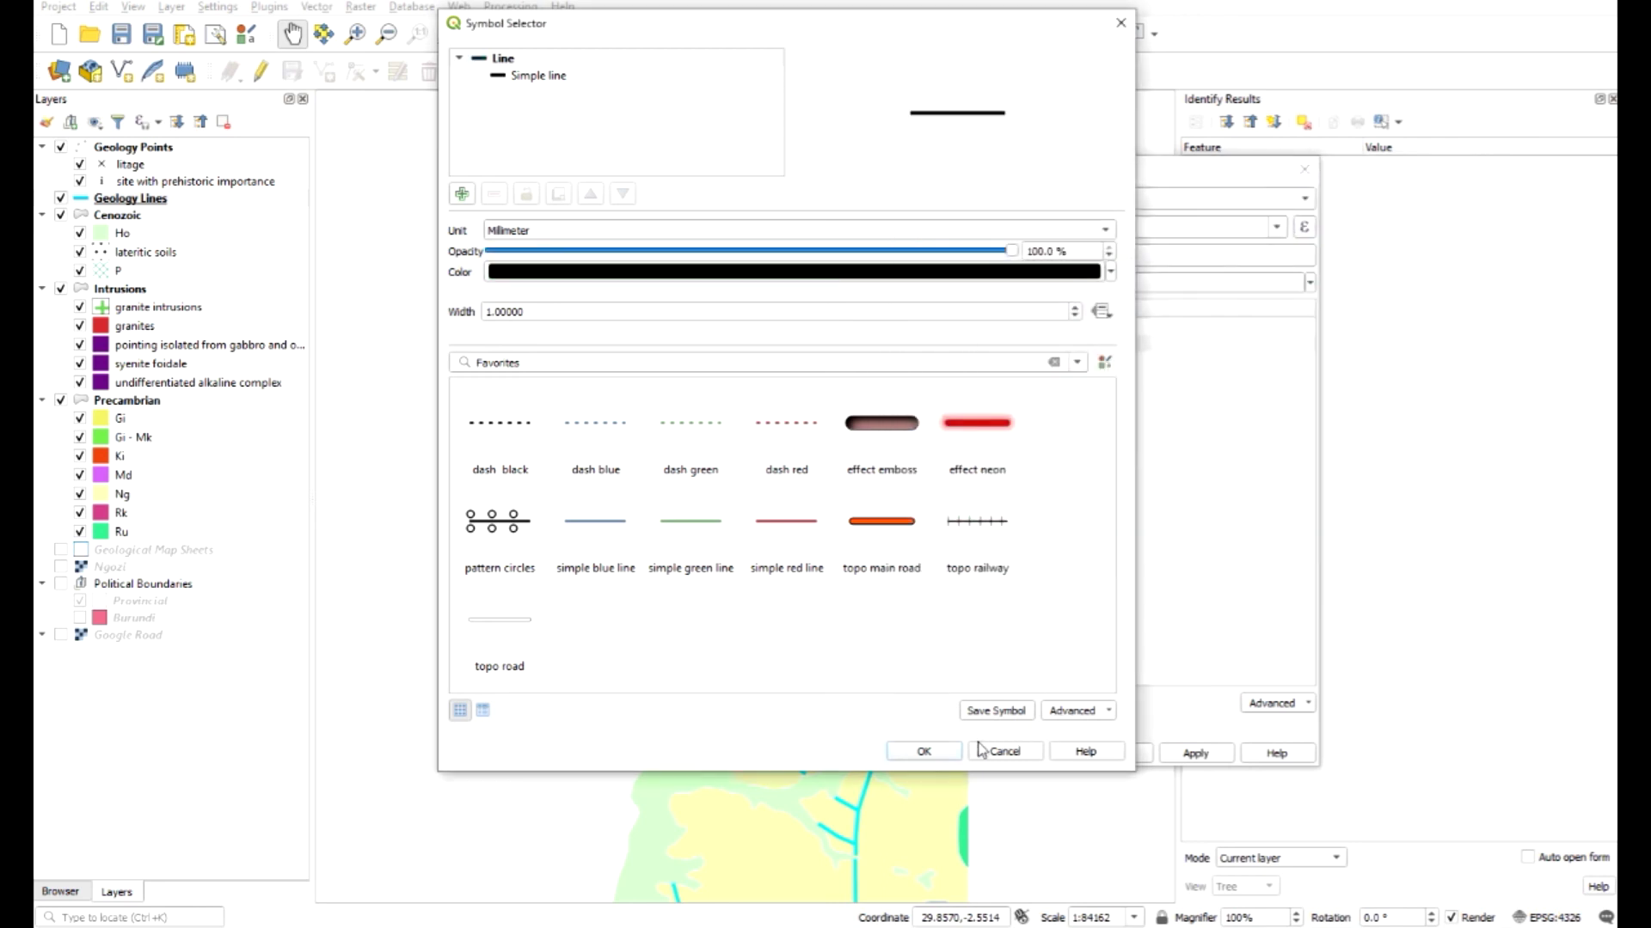
pyautogui.click(947, 750)
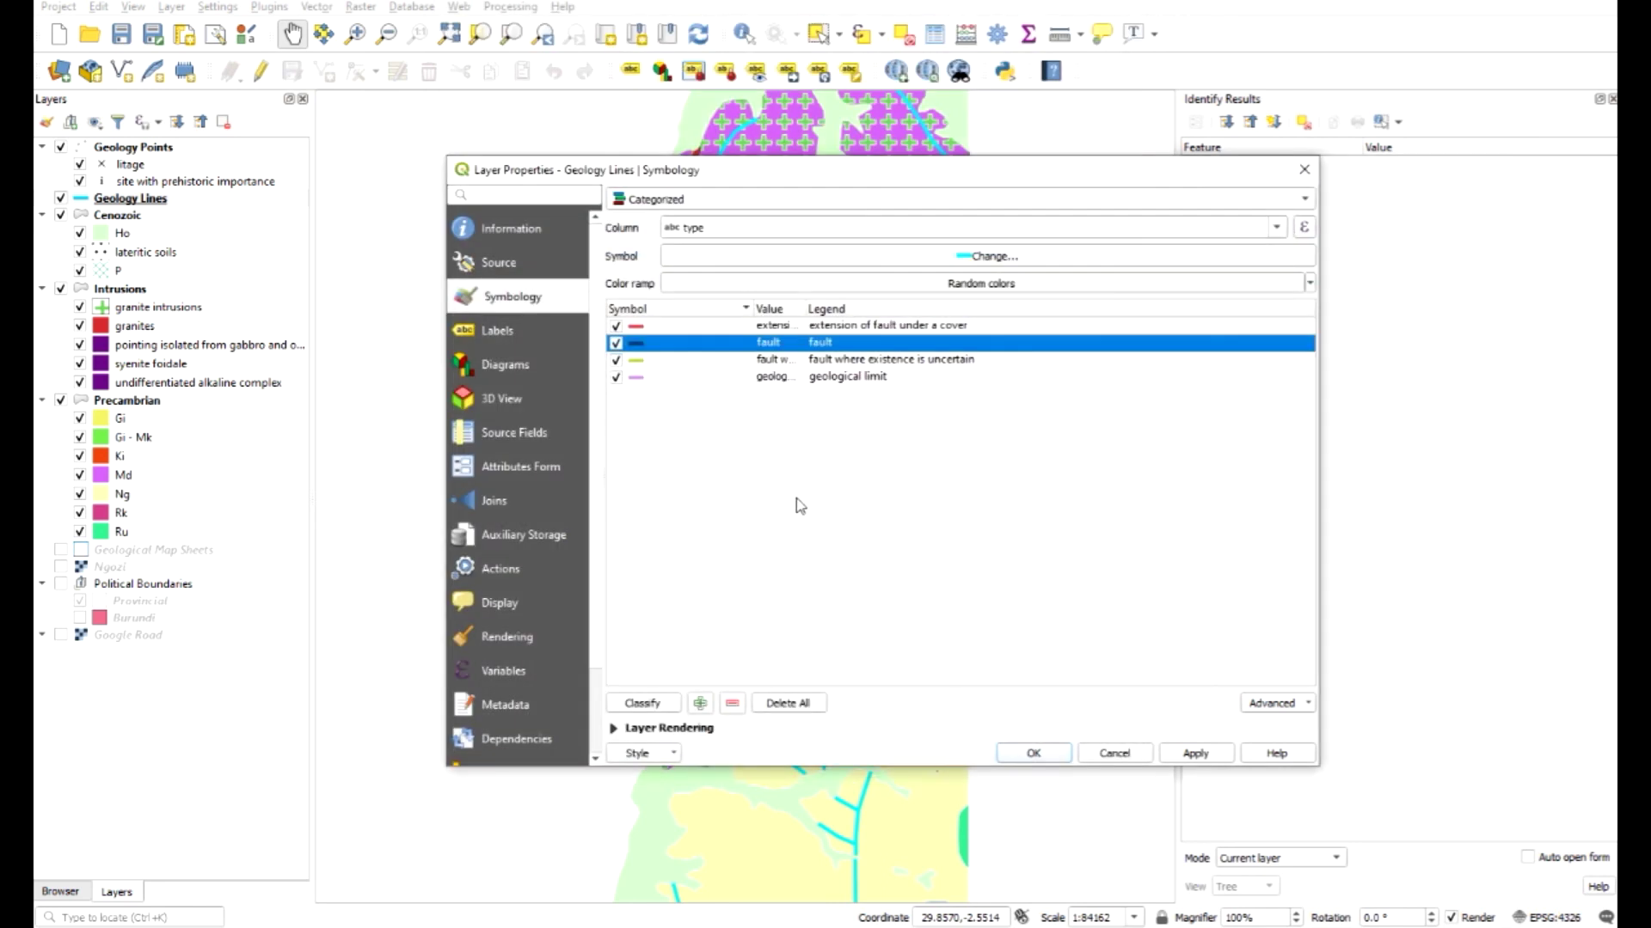
pyautogui.moveTo(805, 310); pyautogui.dragTo(892, 311)
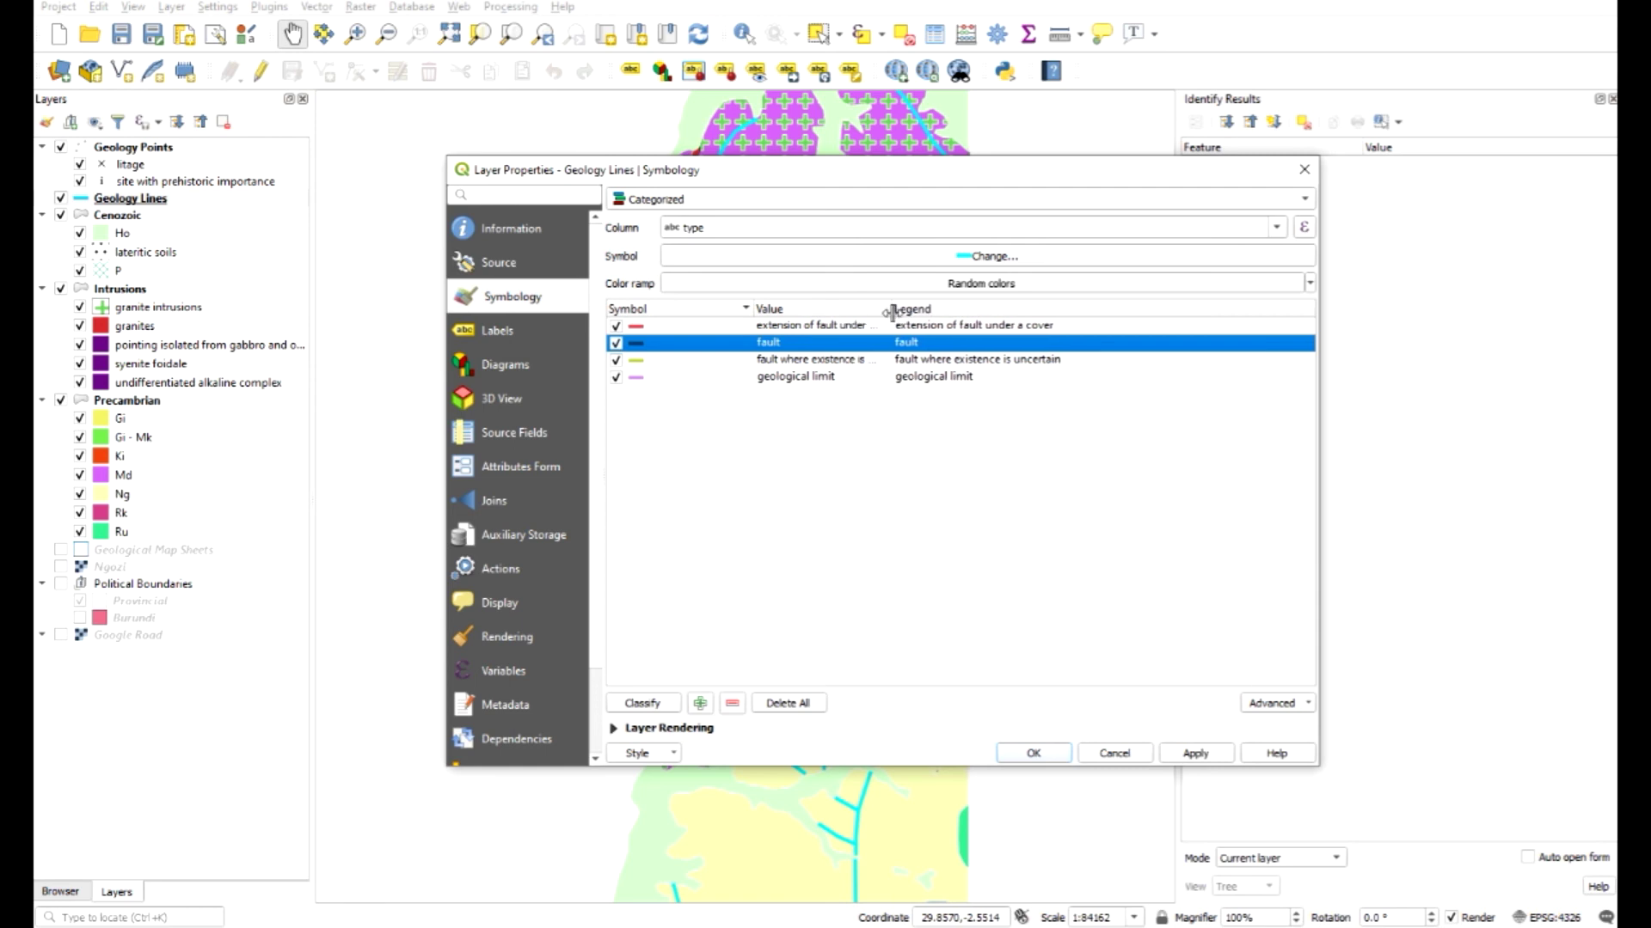
pyautogui.doubleClick(638, 361)
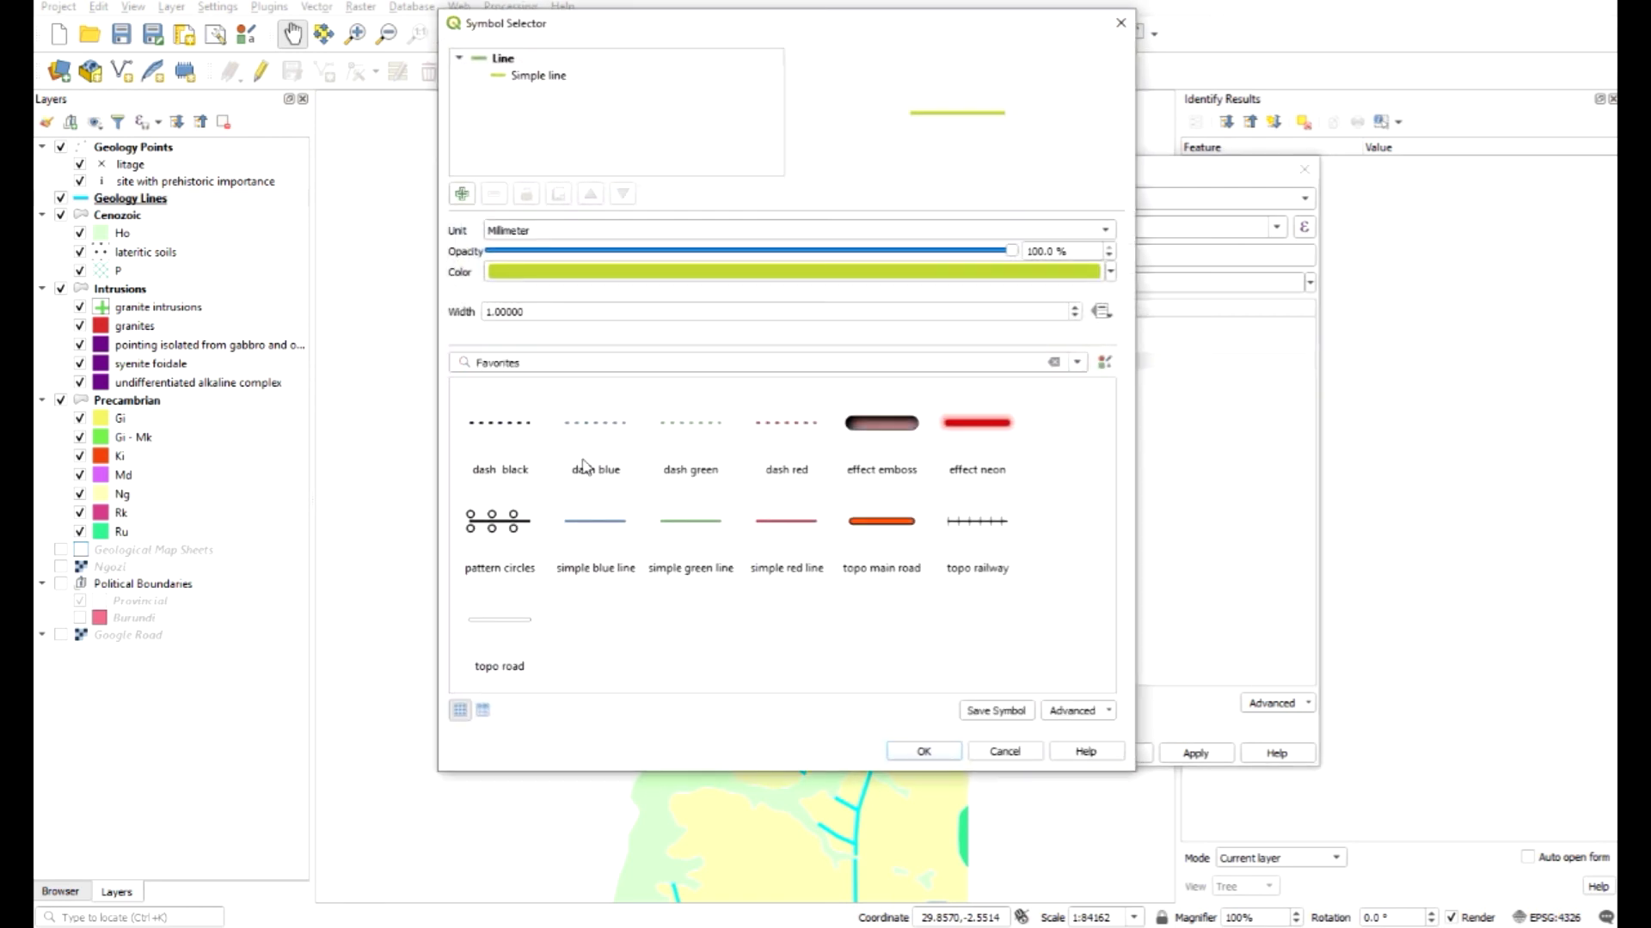
pyautogui.click(508, 434)
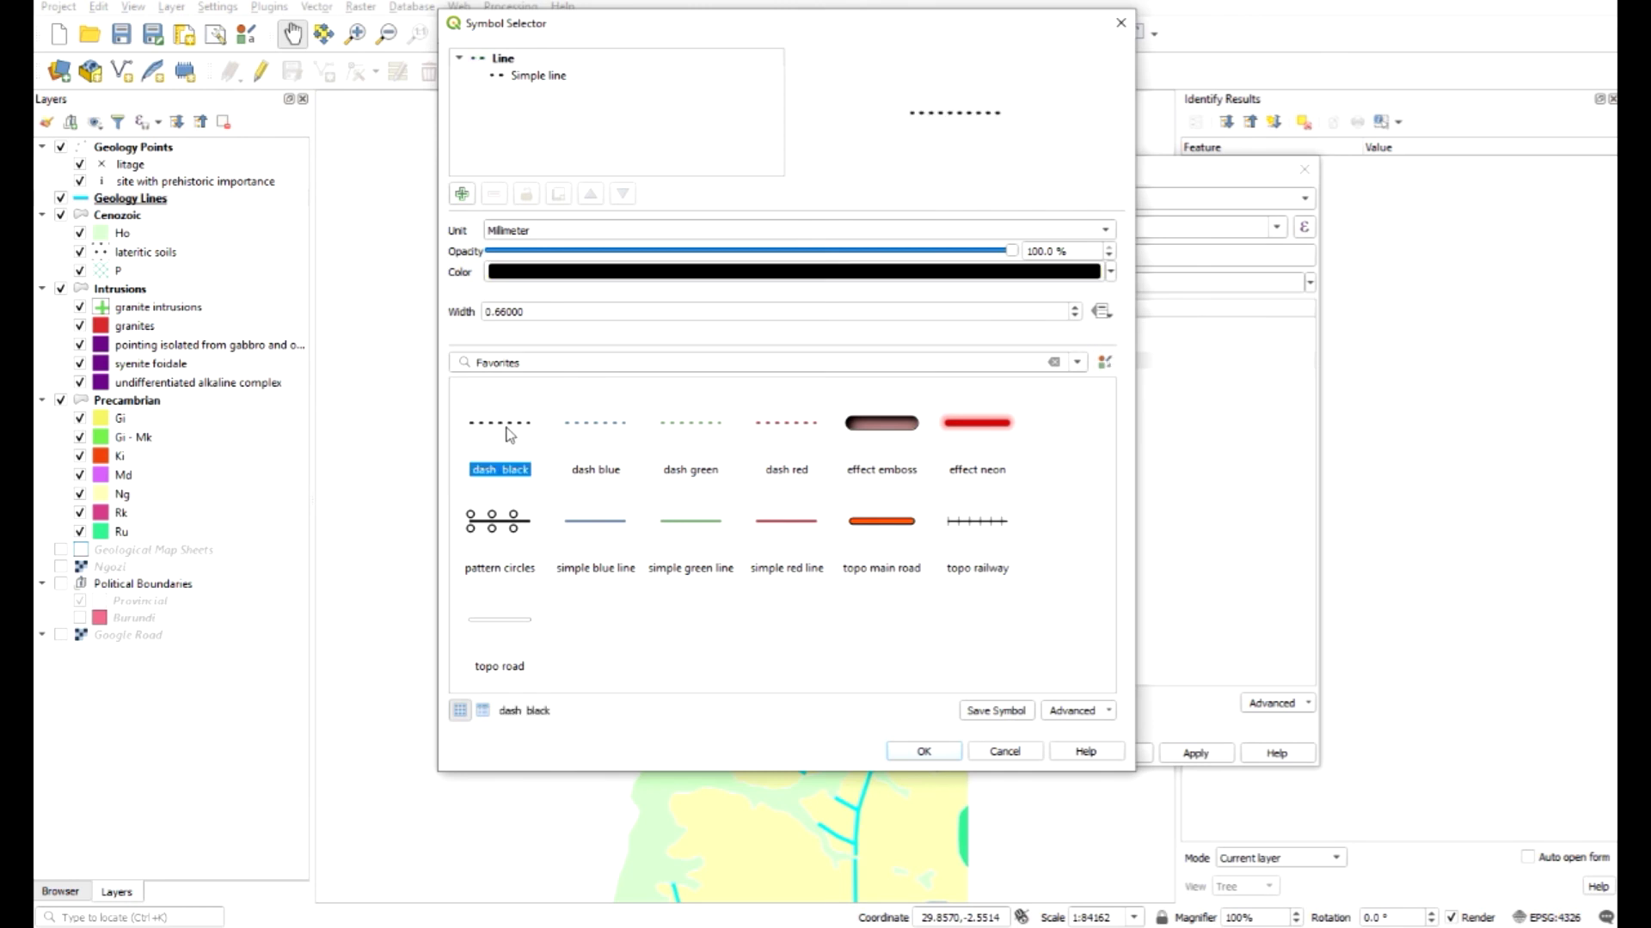
pyautogui.moveTo(592, 512)
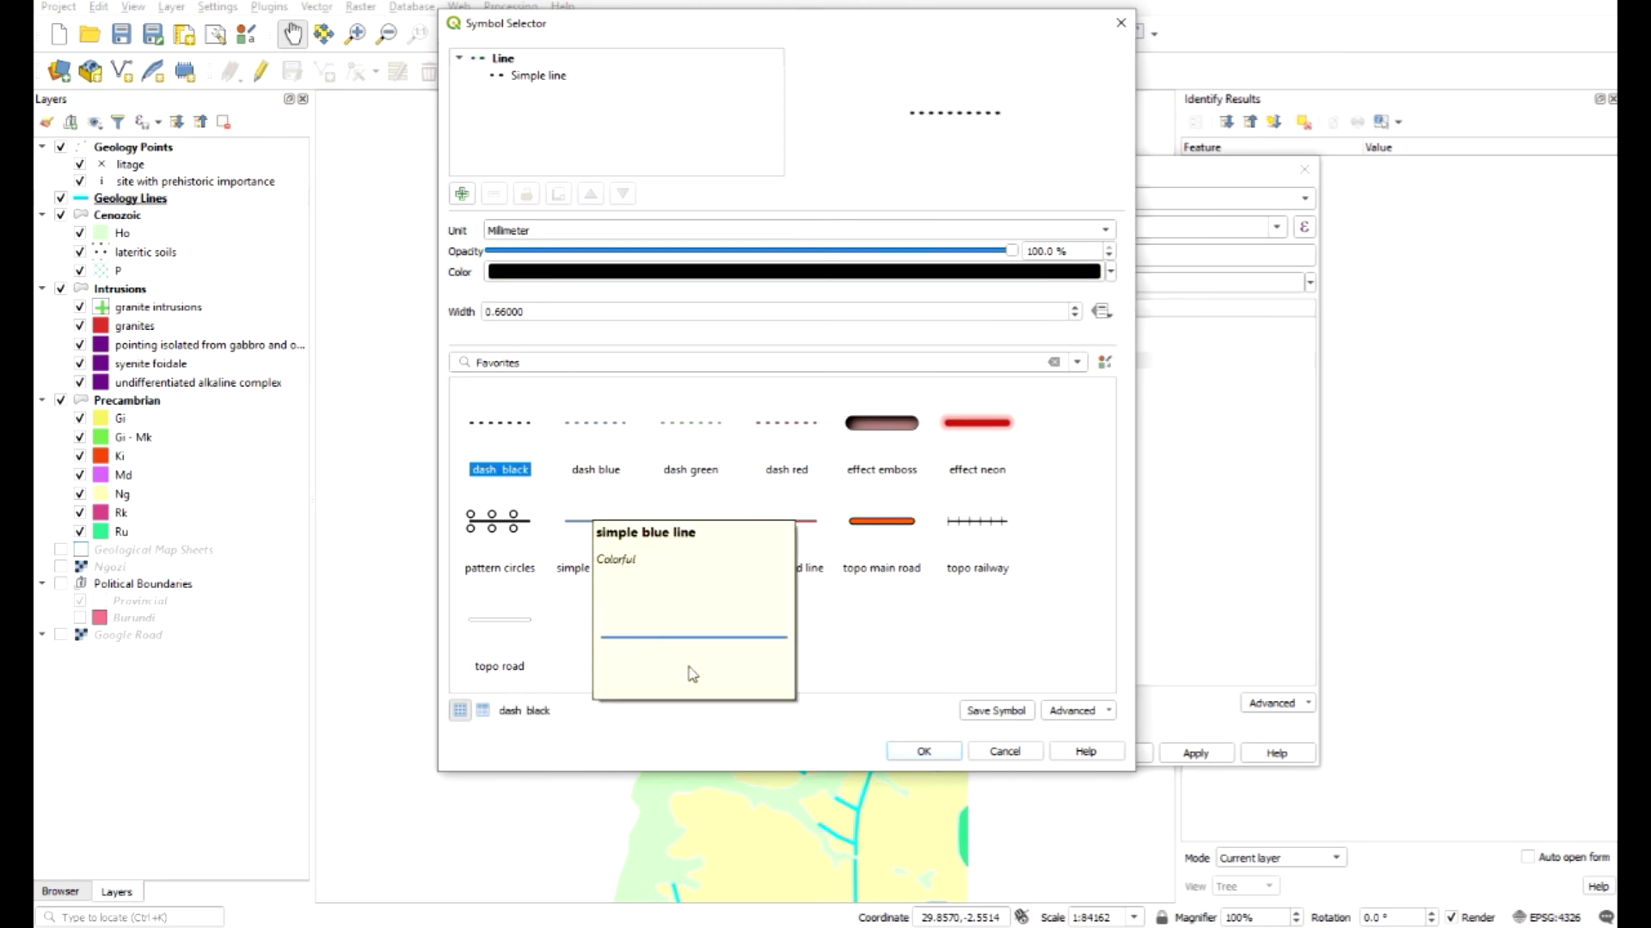
pyautogui.click(553, 79)
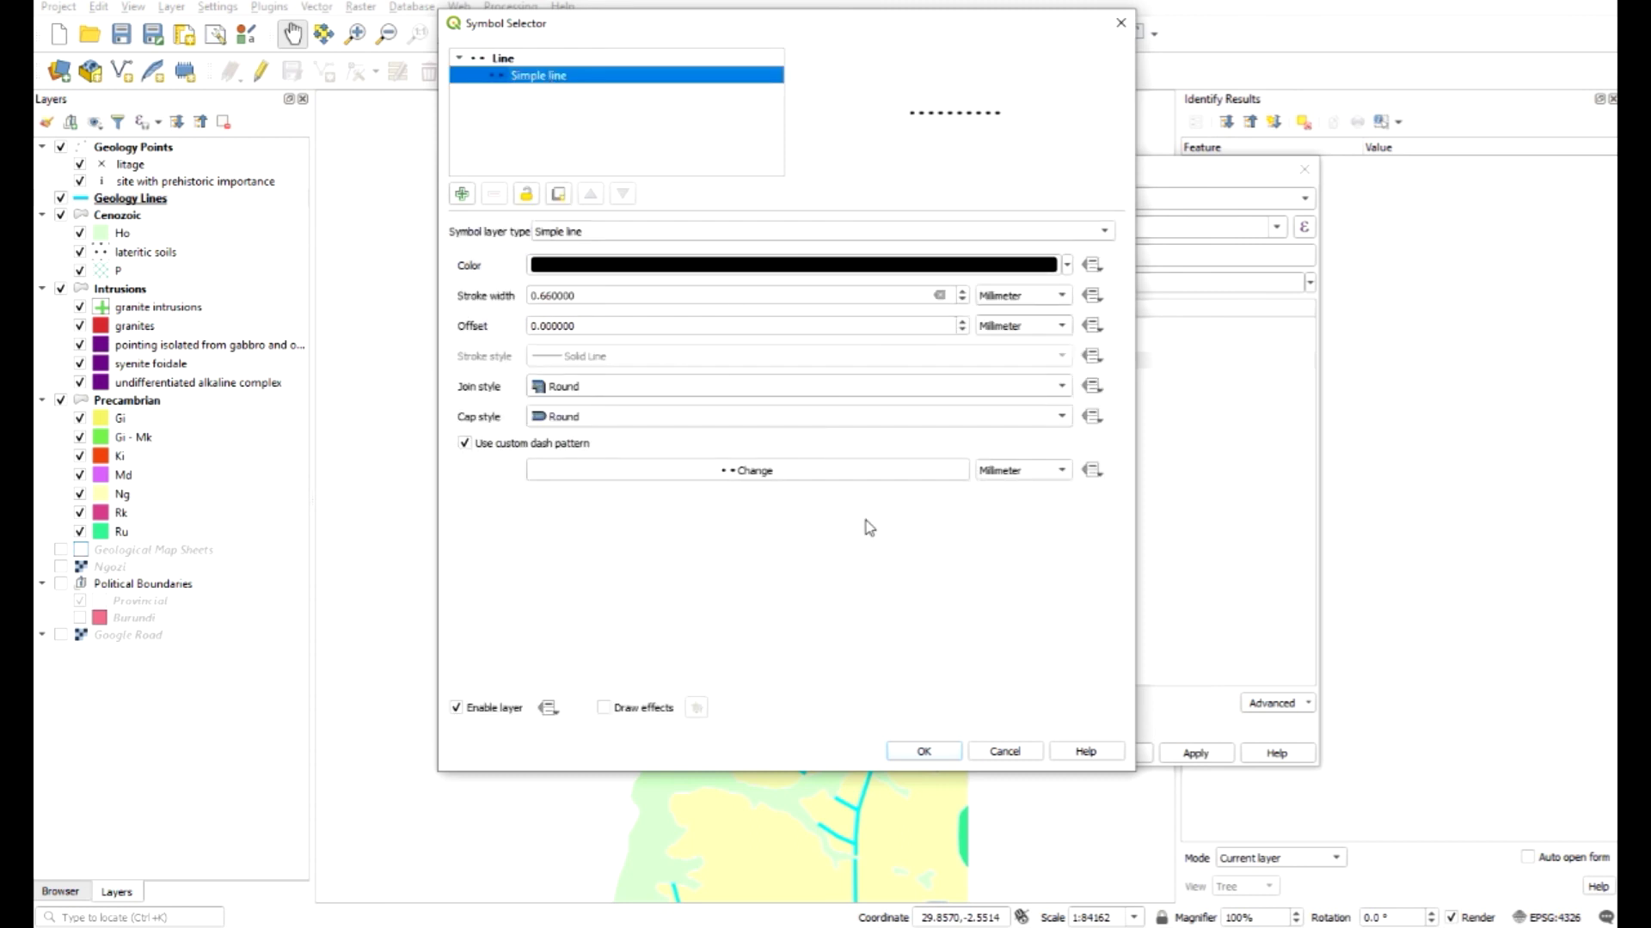
pyautogui.click(805, 471)
pyautogui.click(894, 344)
pyautogui.click(894, 344)
pyautogui.click(894, 344)
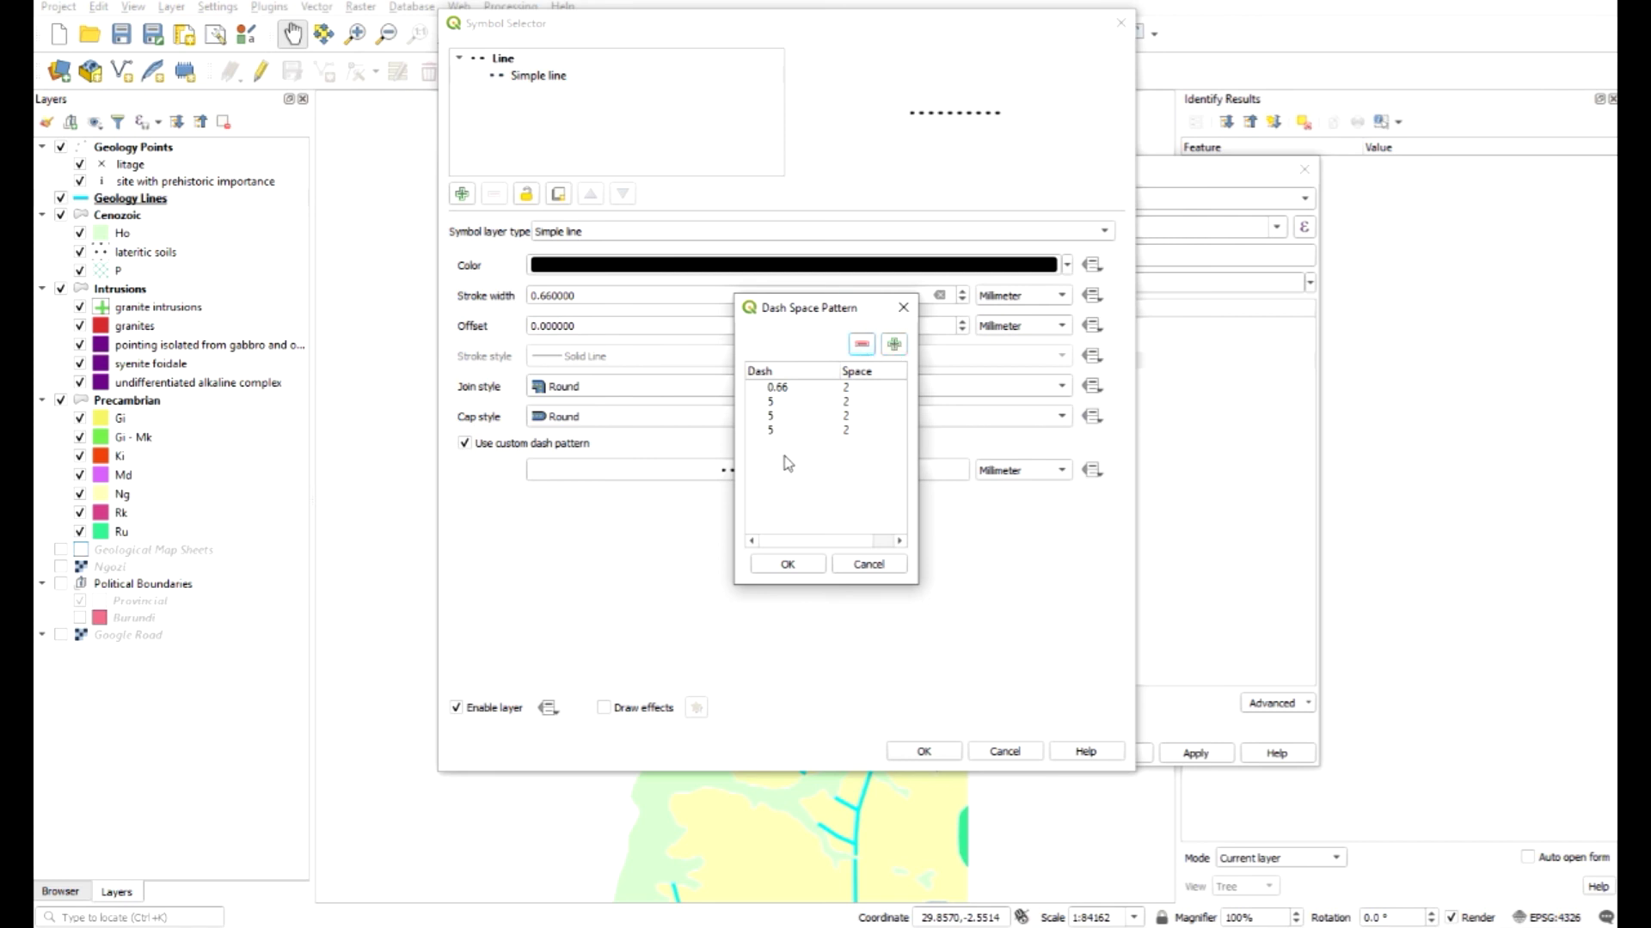
pyautogui.click(766, 430)
pyautogui.click(784, 401)
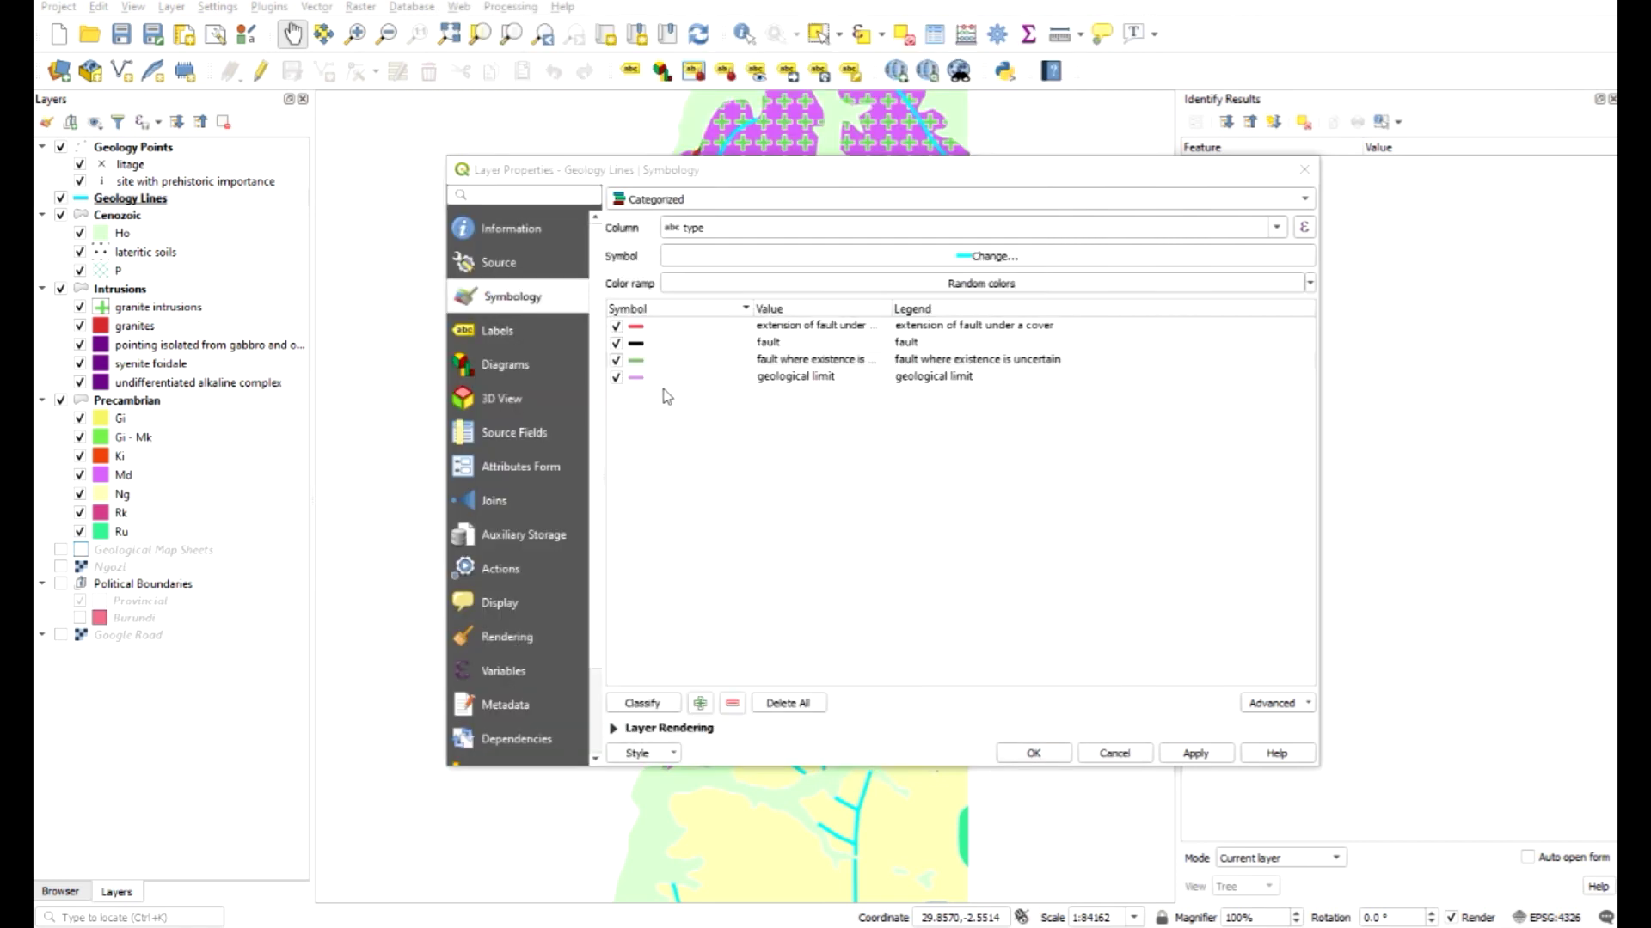
# Step: Give the class for faults of uncertain existence a Dash Line stroke style and a black colour, and accept the symbol
pyautogui.doubleClick(640, 361)
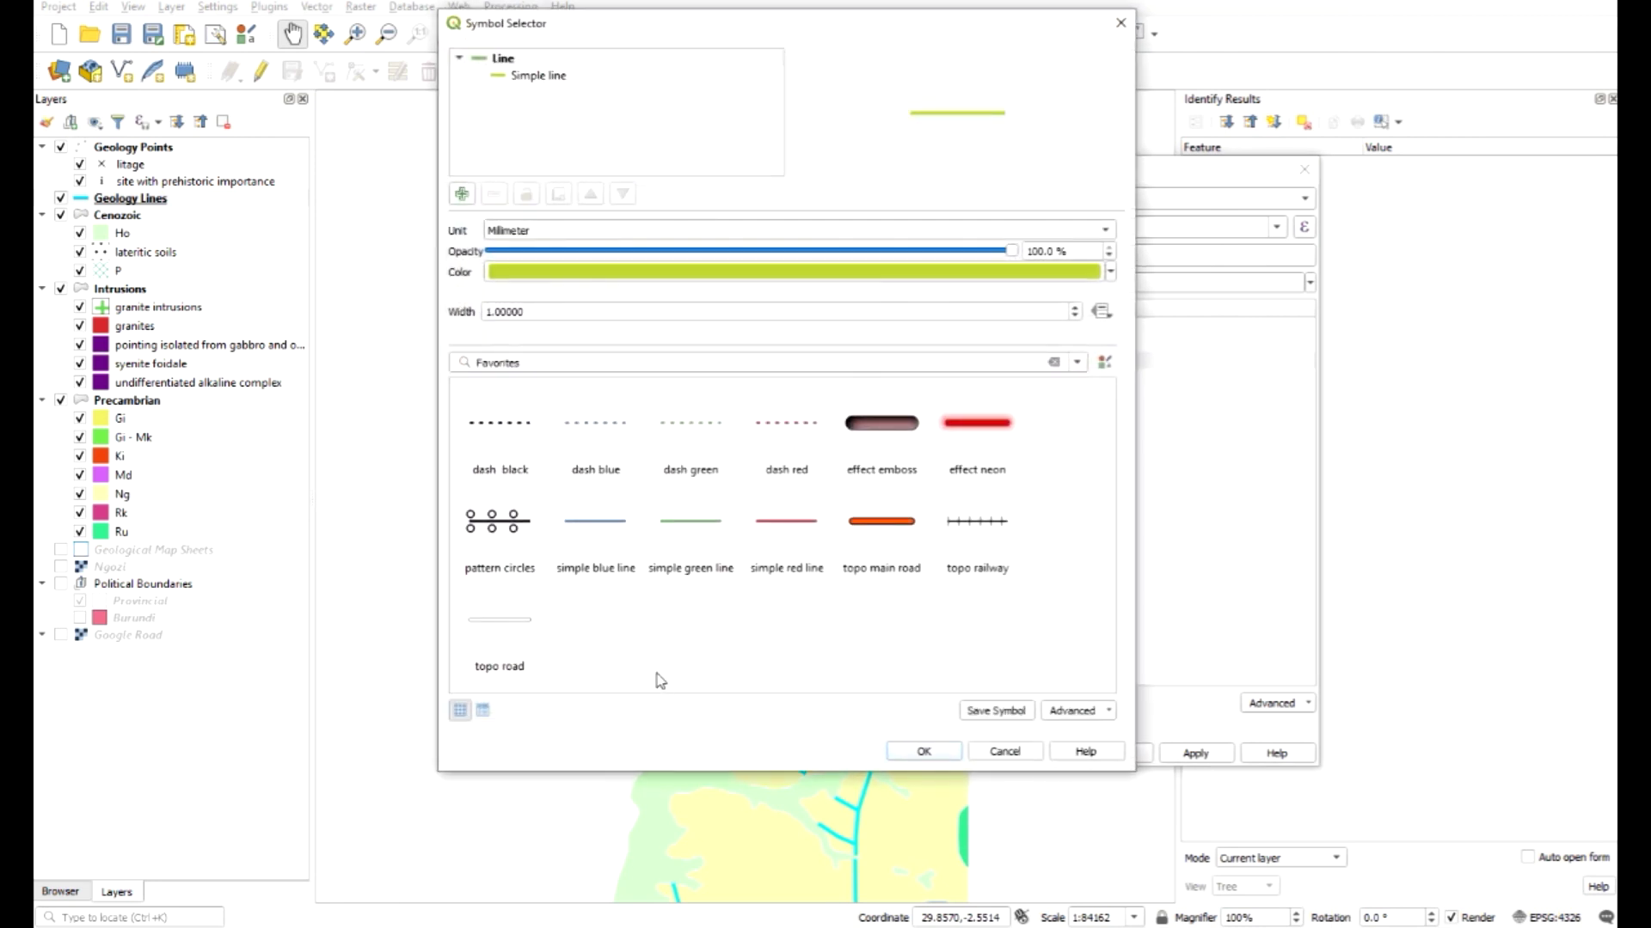
pyautogui.click(539, 80)
pyautogui.click(669, 361)
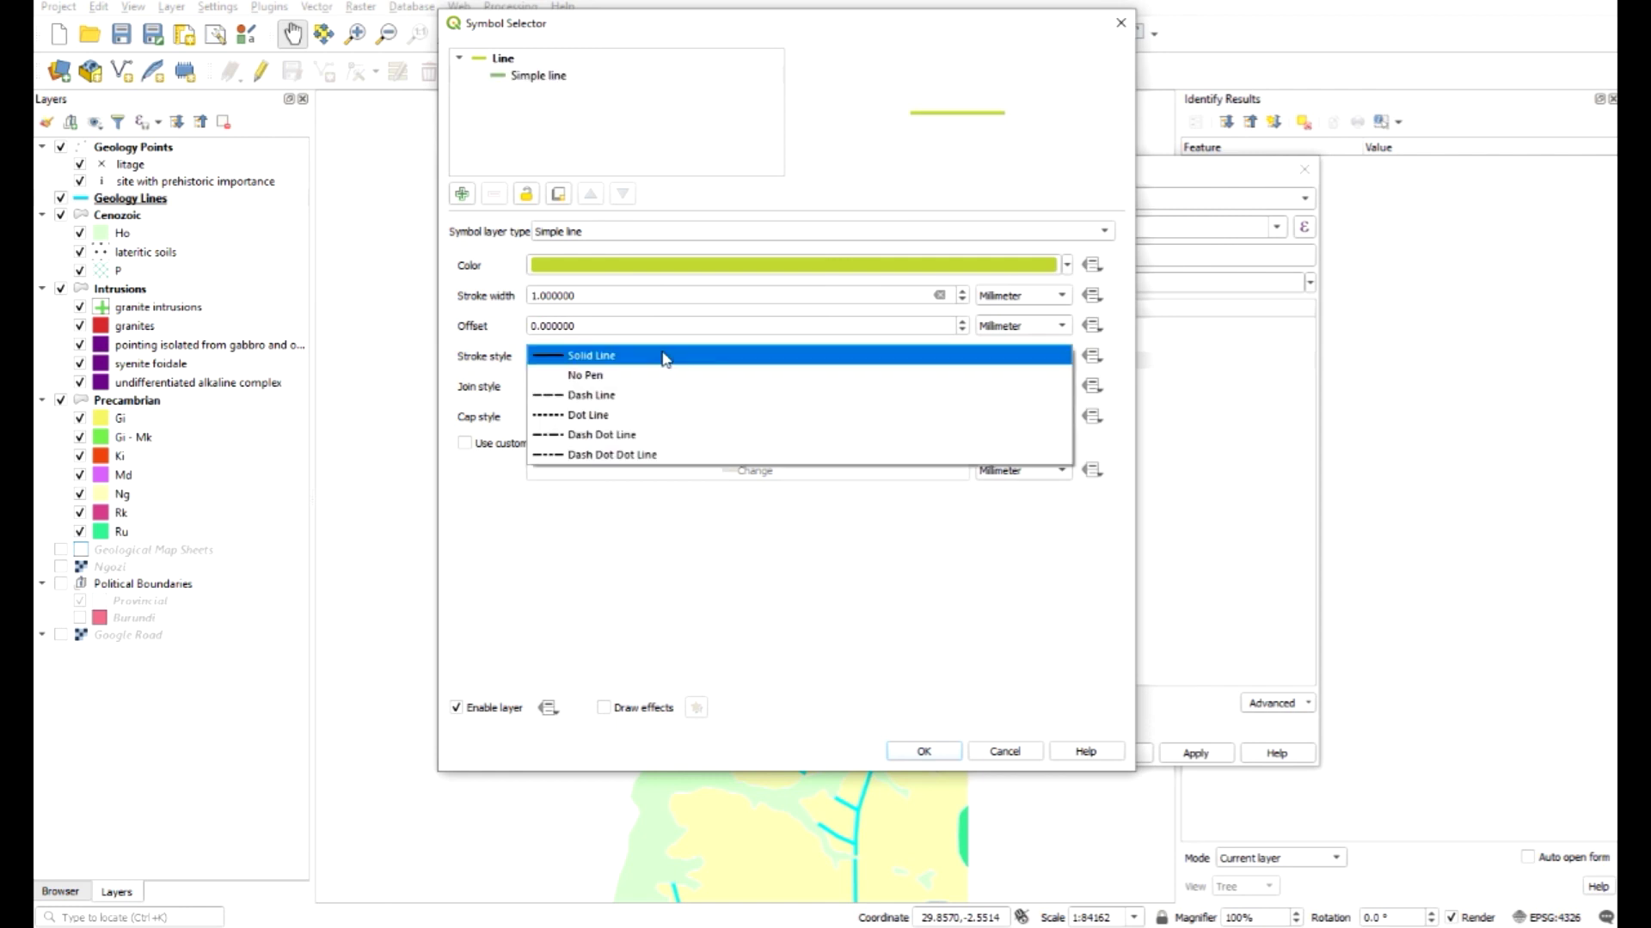
pyautogui.click(554, 393)
pyautogui.click(775, 267)
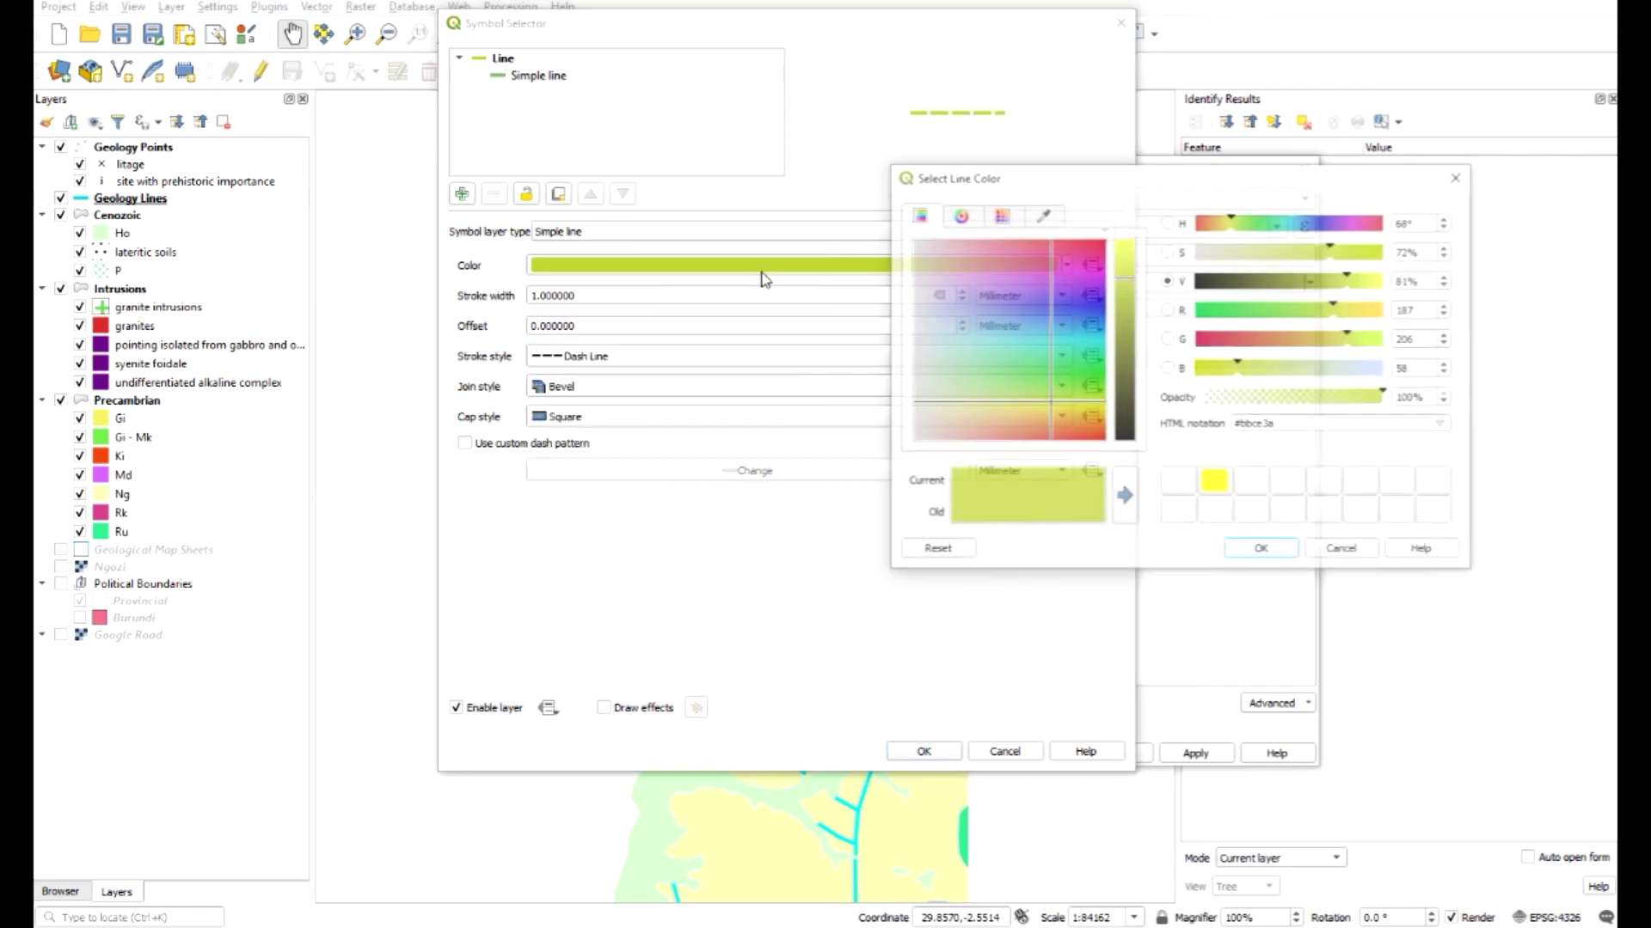
pyautogui.click(1128, 435)
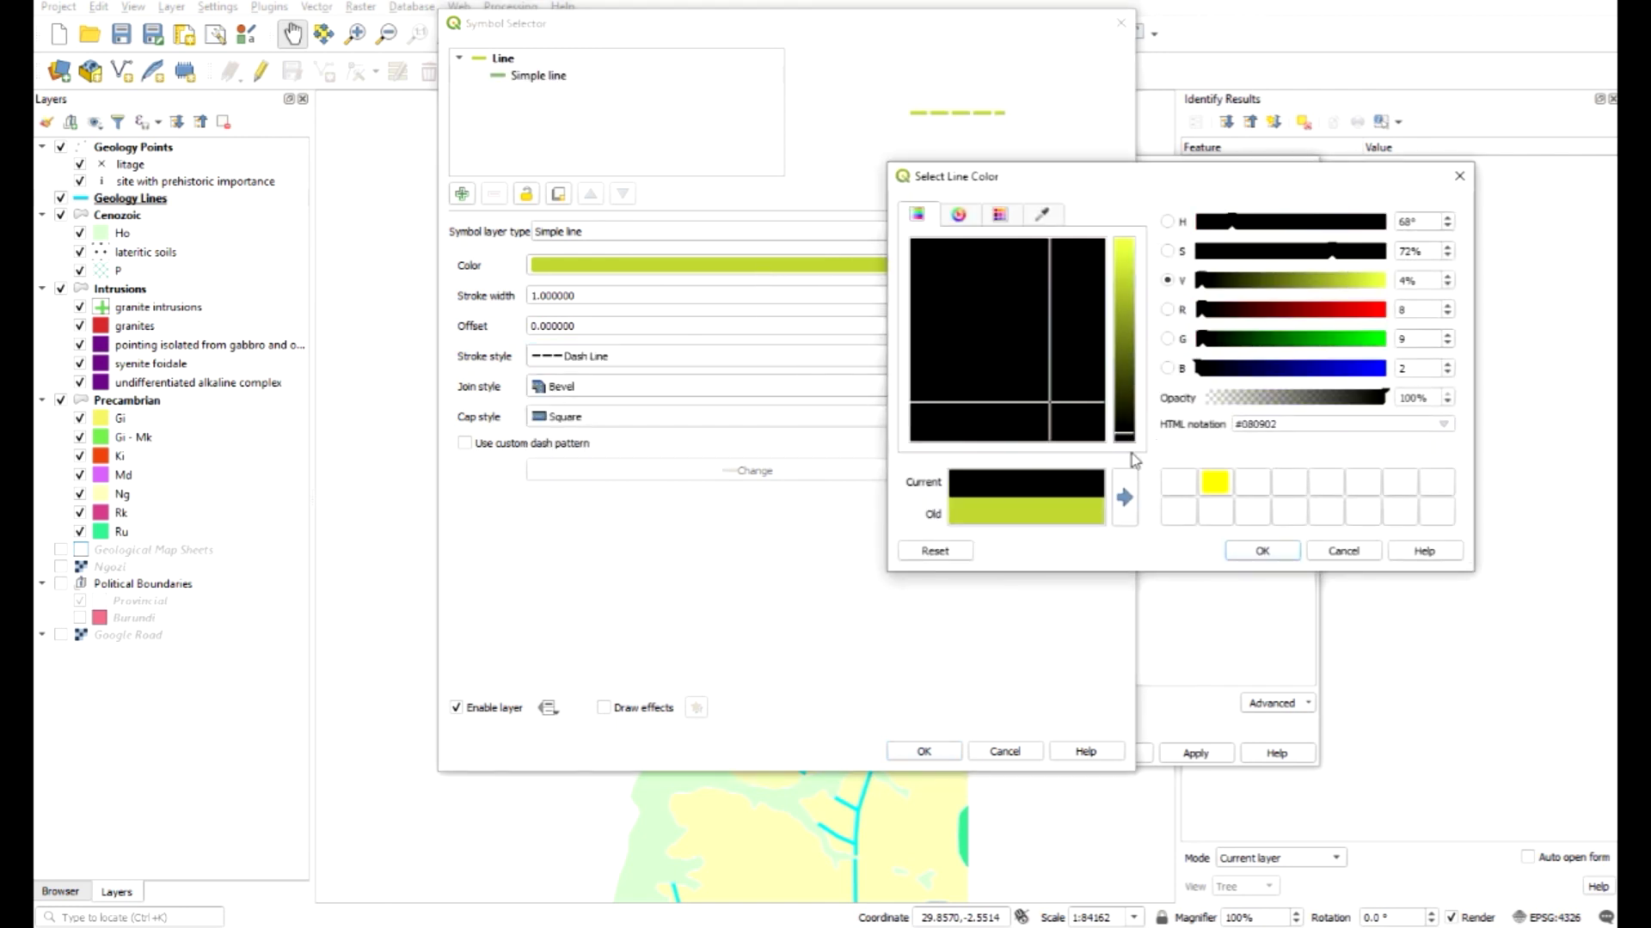
pyautogui.click(1262, 551)
pyautogui.click(923, 753)
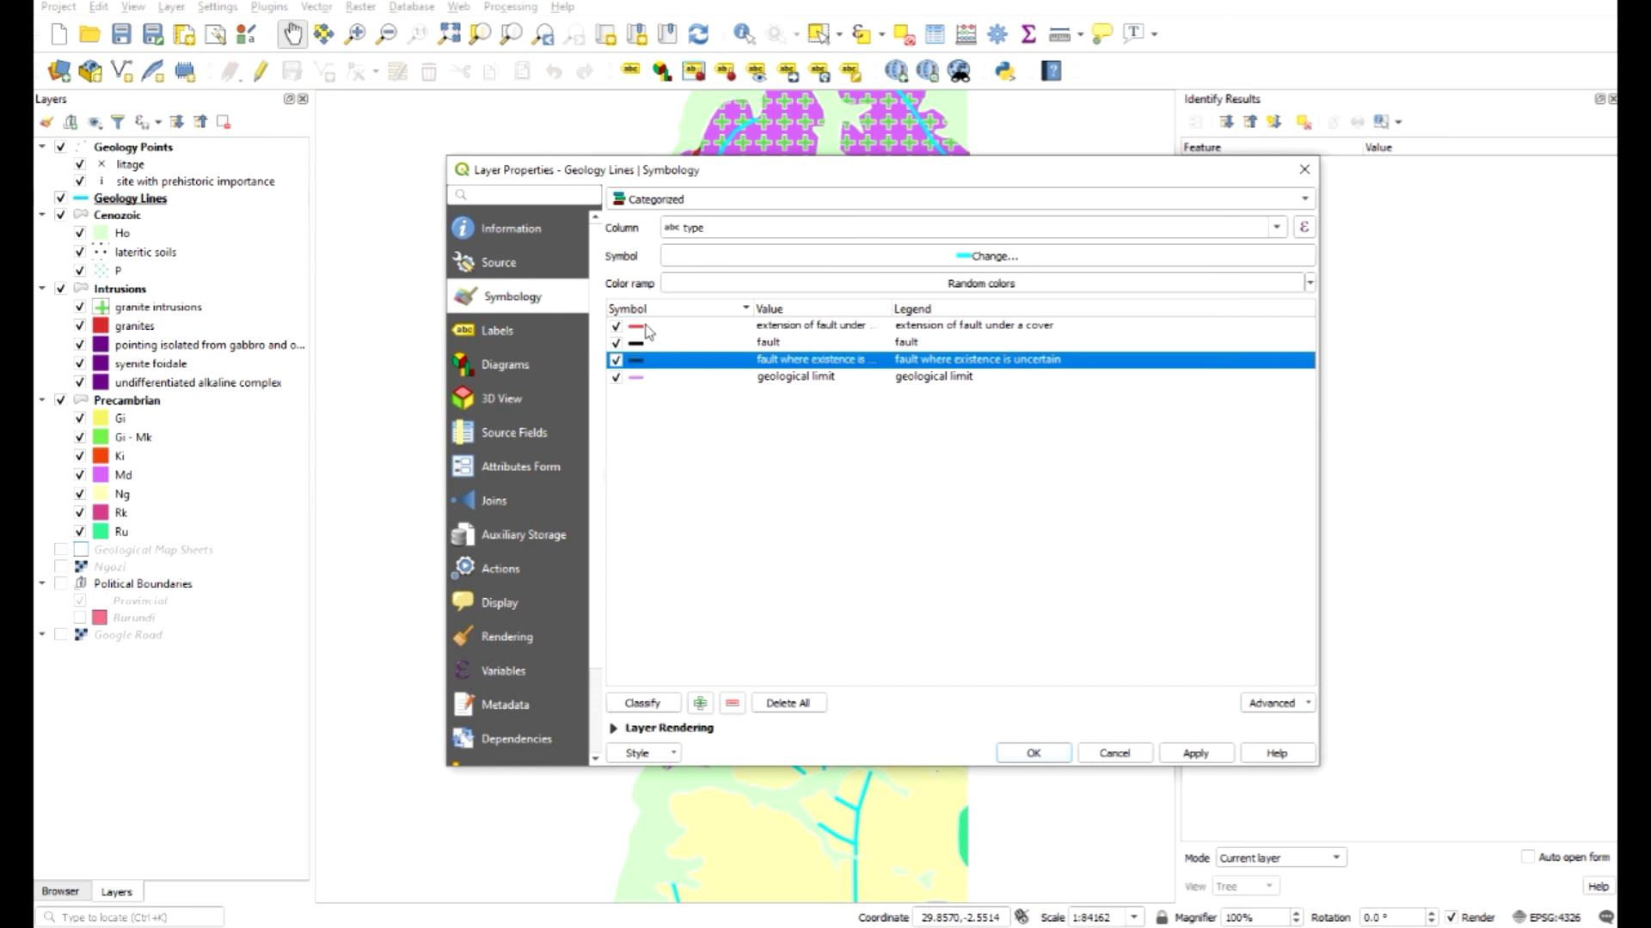
# Step: Set the geological limit class's line to 0.3 mm wide and black, and apply the styling to the layer
pyautogui.doubleClick(636, 377)
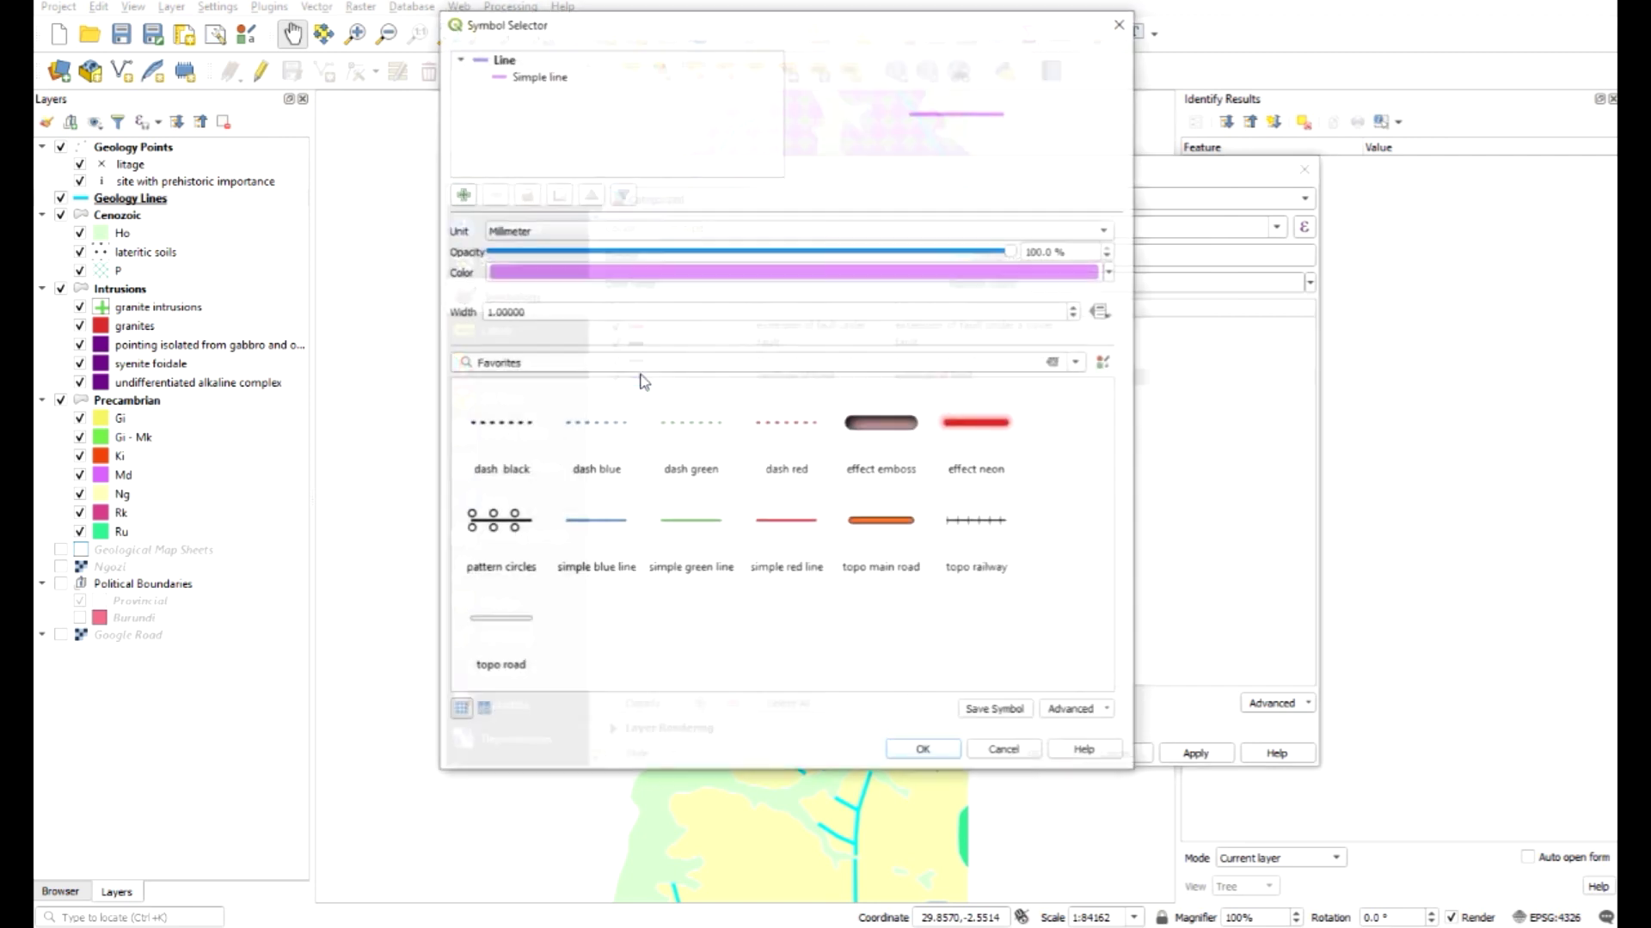
pyautogui.moveTo(534, 311); pyautogui.dragTo(469, 307)
pyautogui.write('0.5')
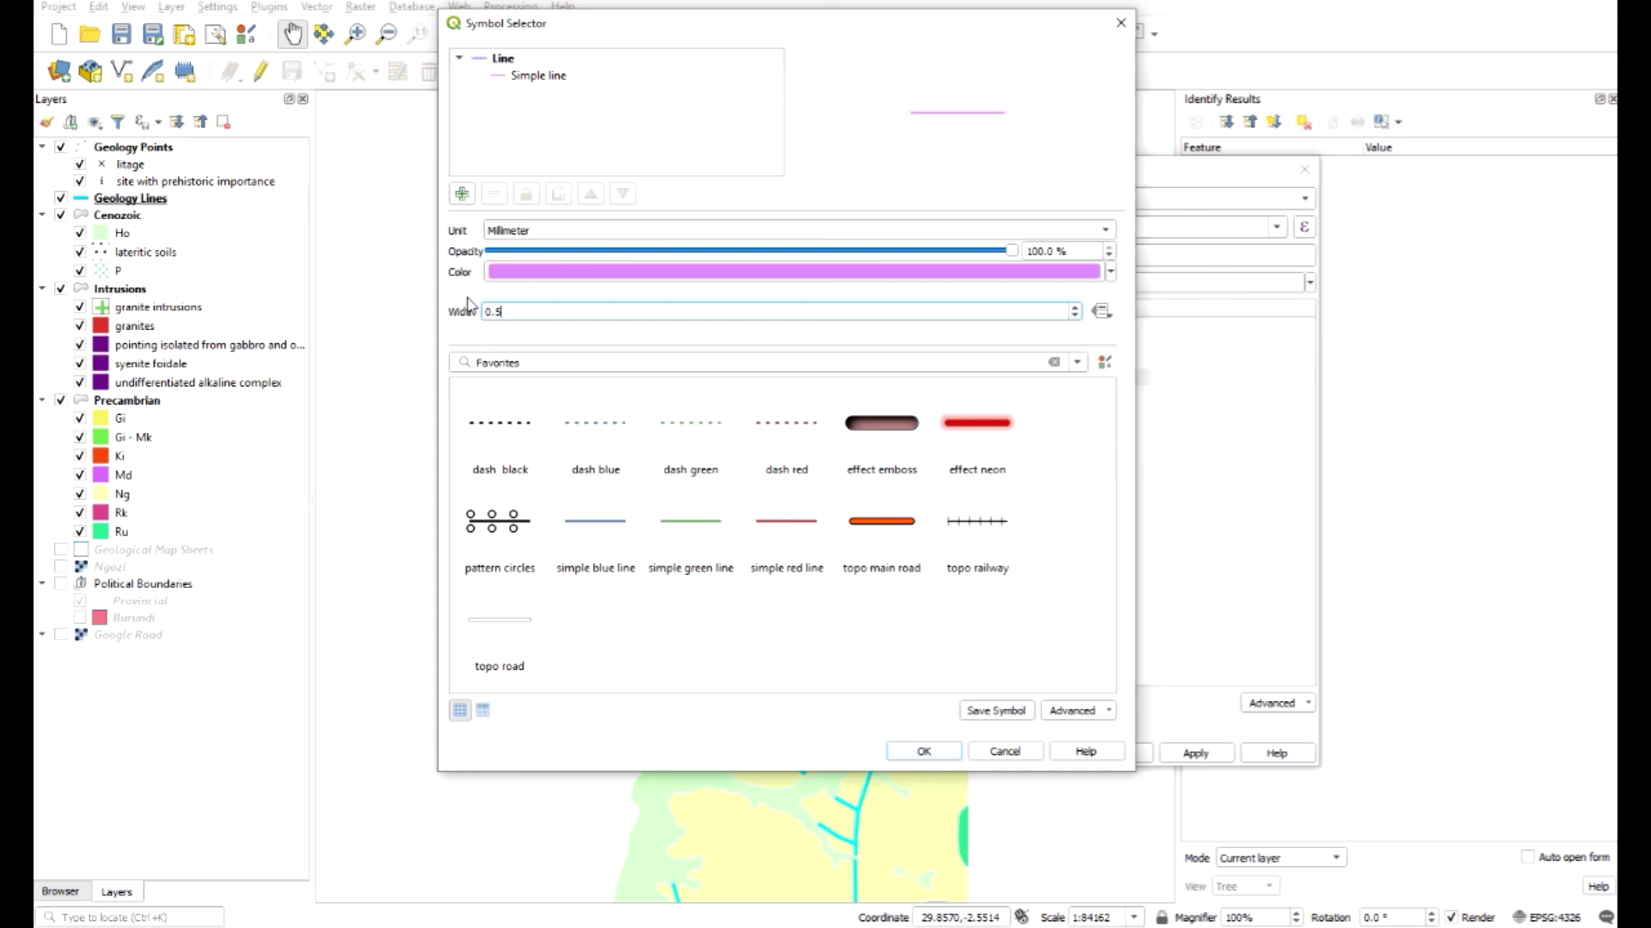
pyautogui.press('BackSpace')
pyautogui.press('BackSpace')
pyautogui.write('.3')
pyautogui.click(567, 273)
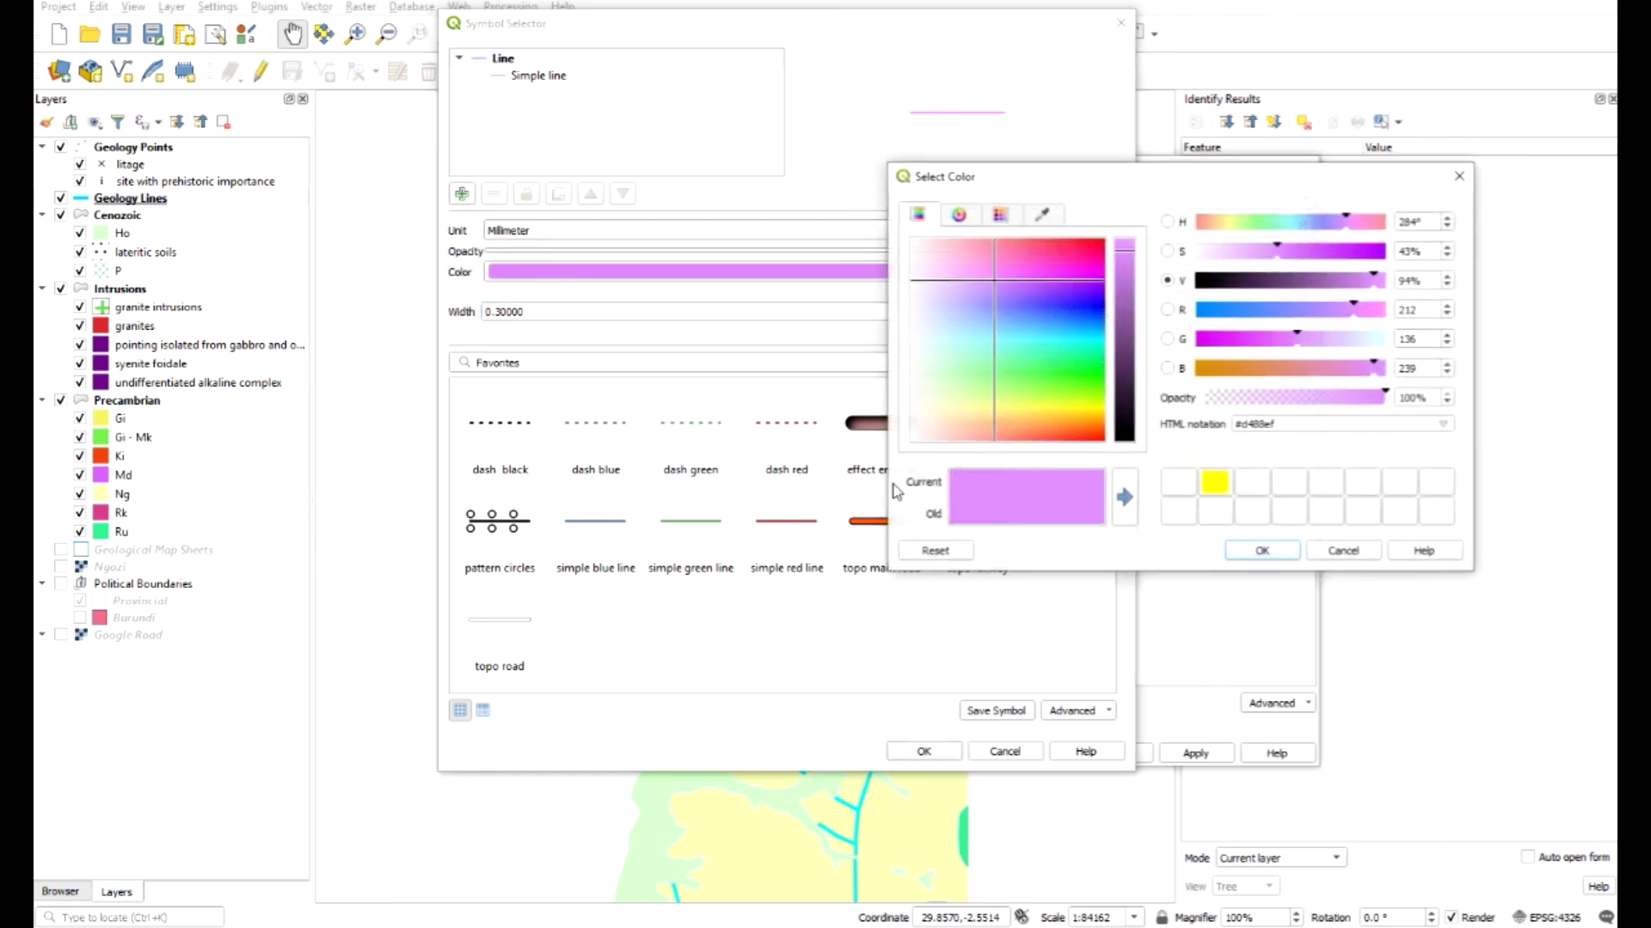
pyautogui.click(1127, 441)
pyautogui.click(1260, 551)
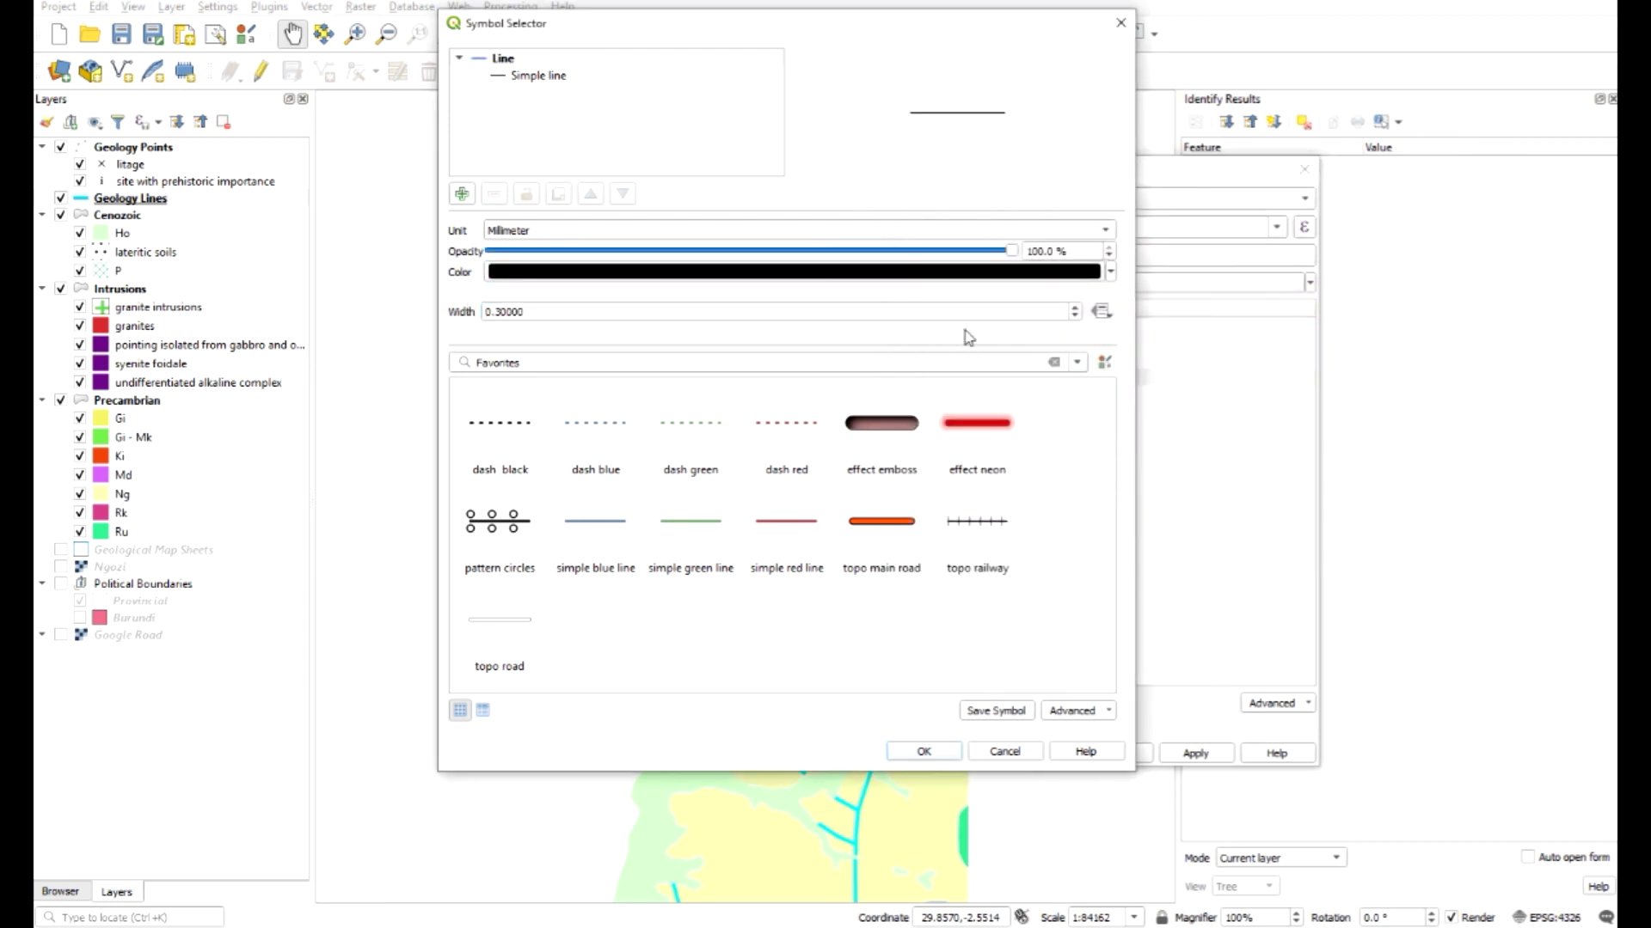
pyautogui.click(948, 753)
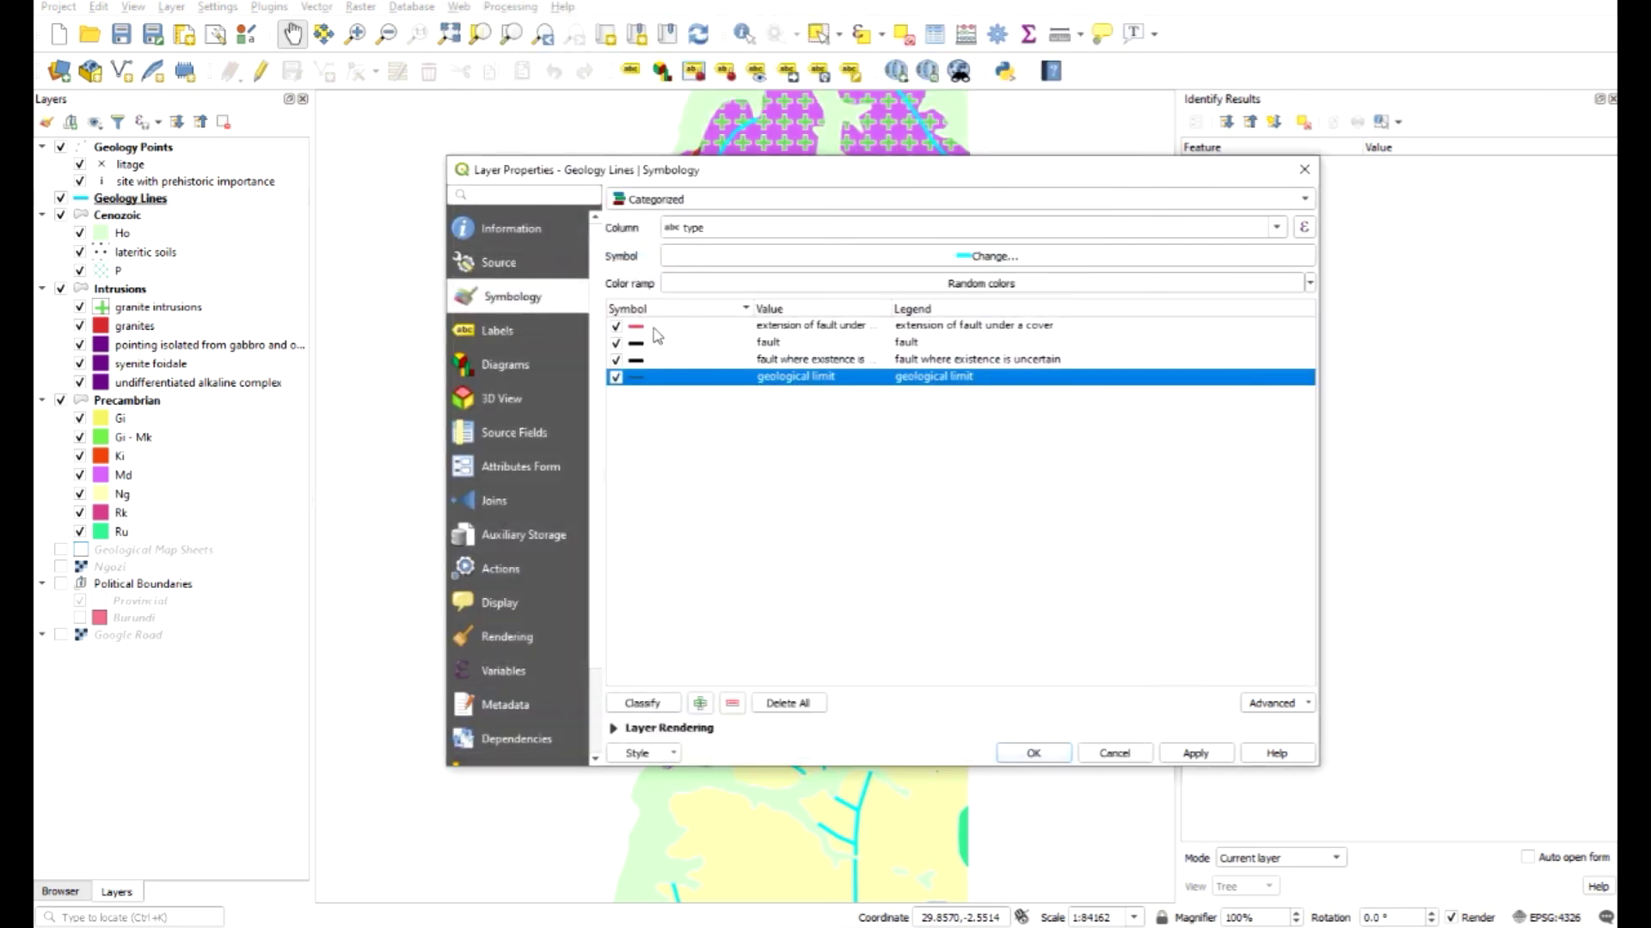
pyautogui.click(1193, 753)
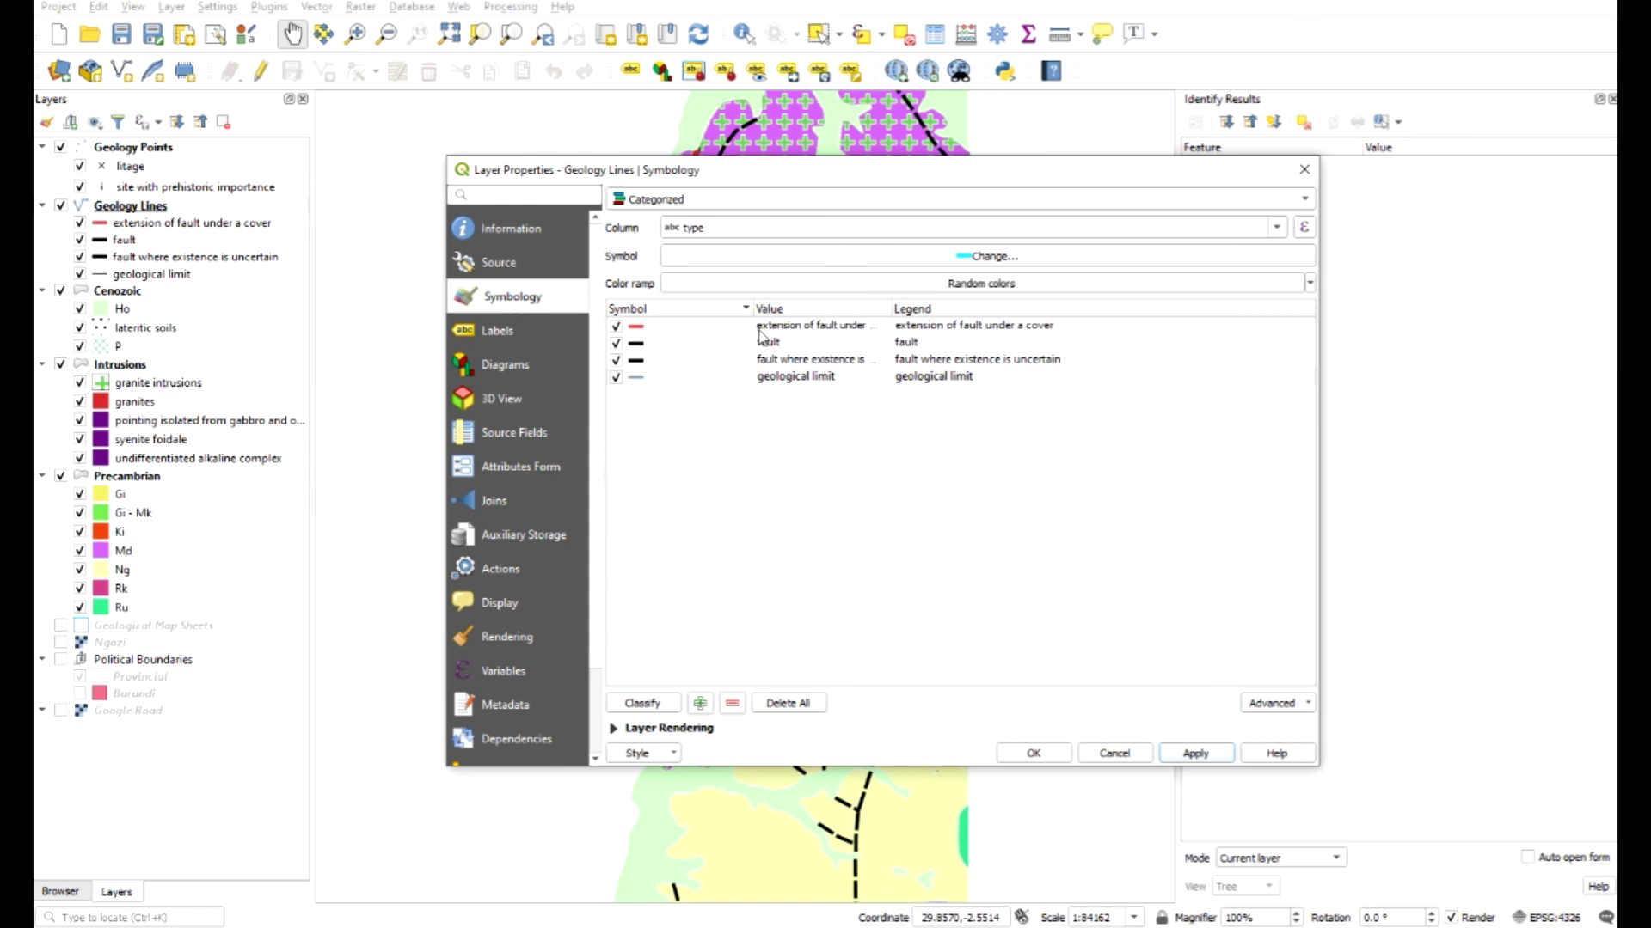
# Step: Assign the topo road symbol to the extension of fault under a cover class, give its white line a broken stroke style, and accept the layer styling
pyautogui.doubleClick(636, 327)
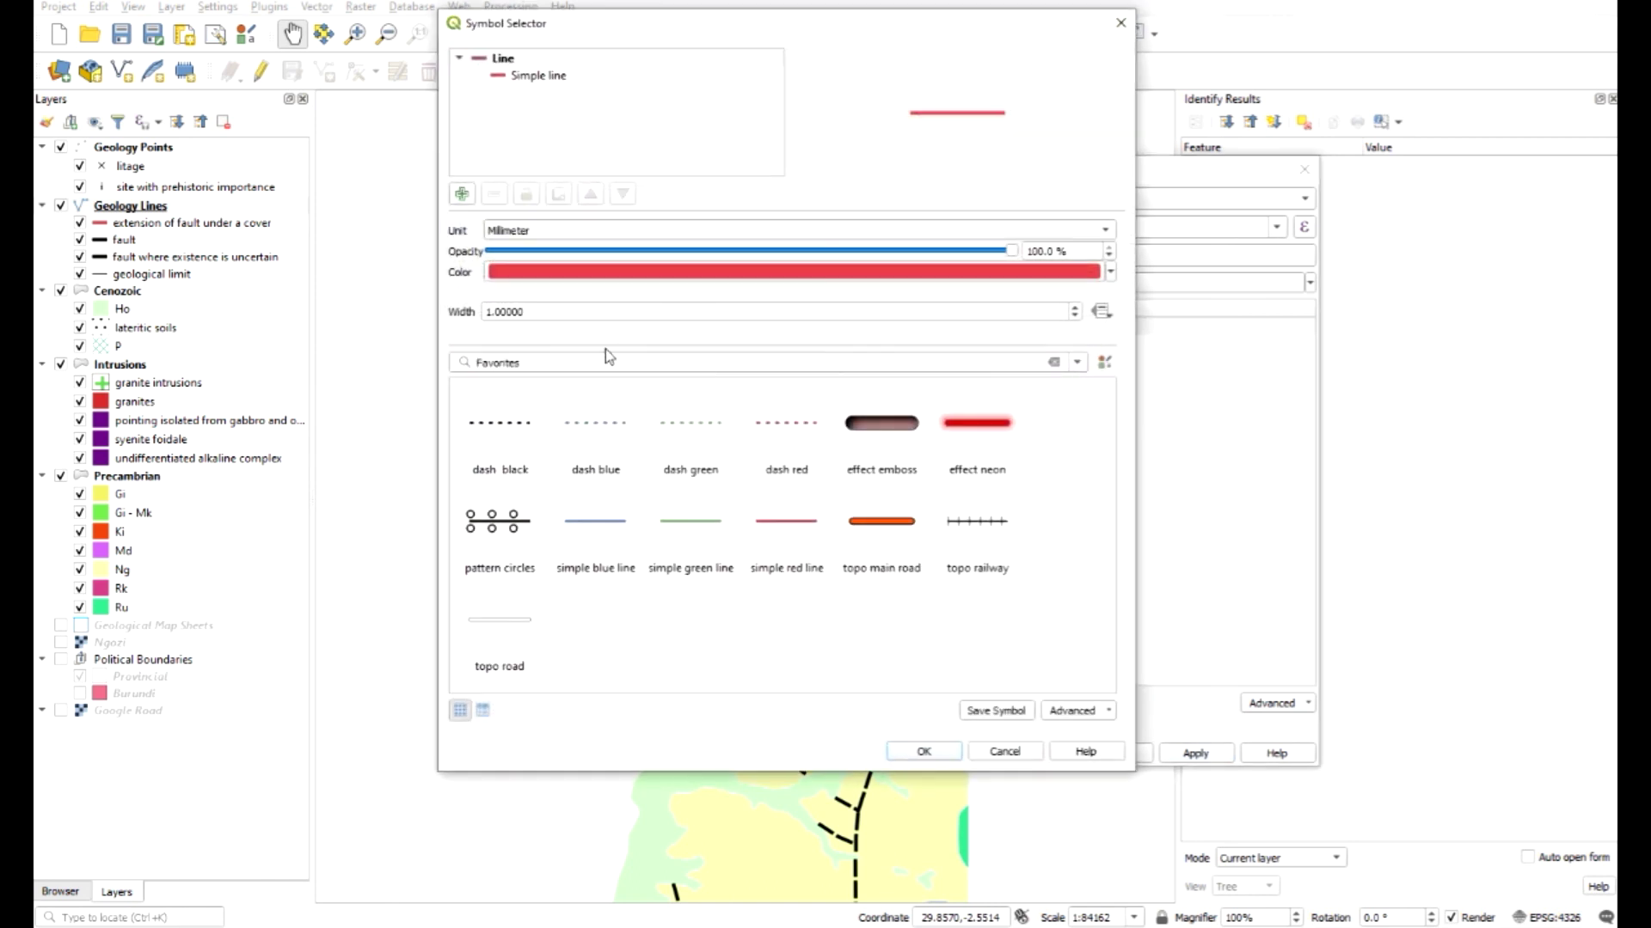
pyautogui.click(540, 77)
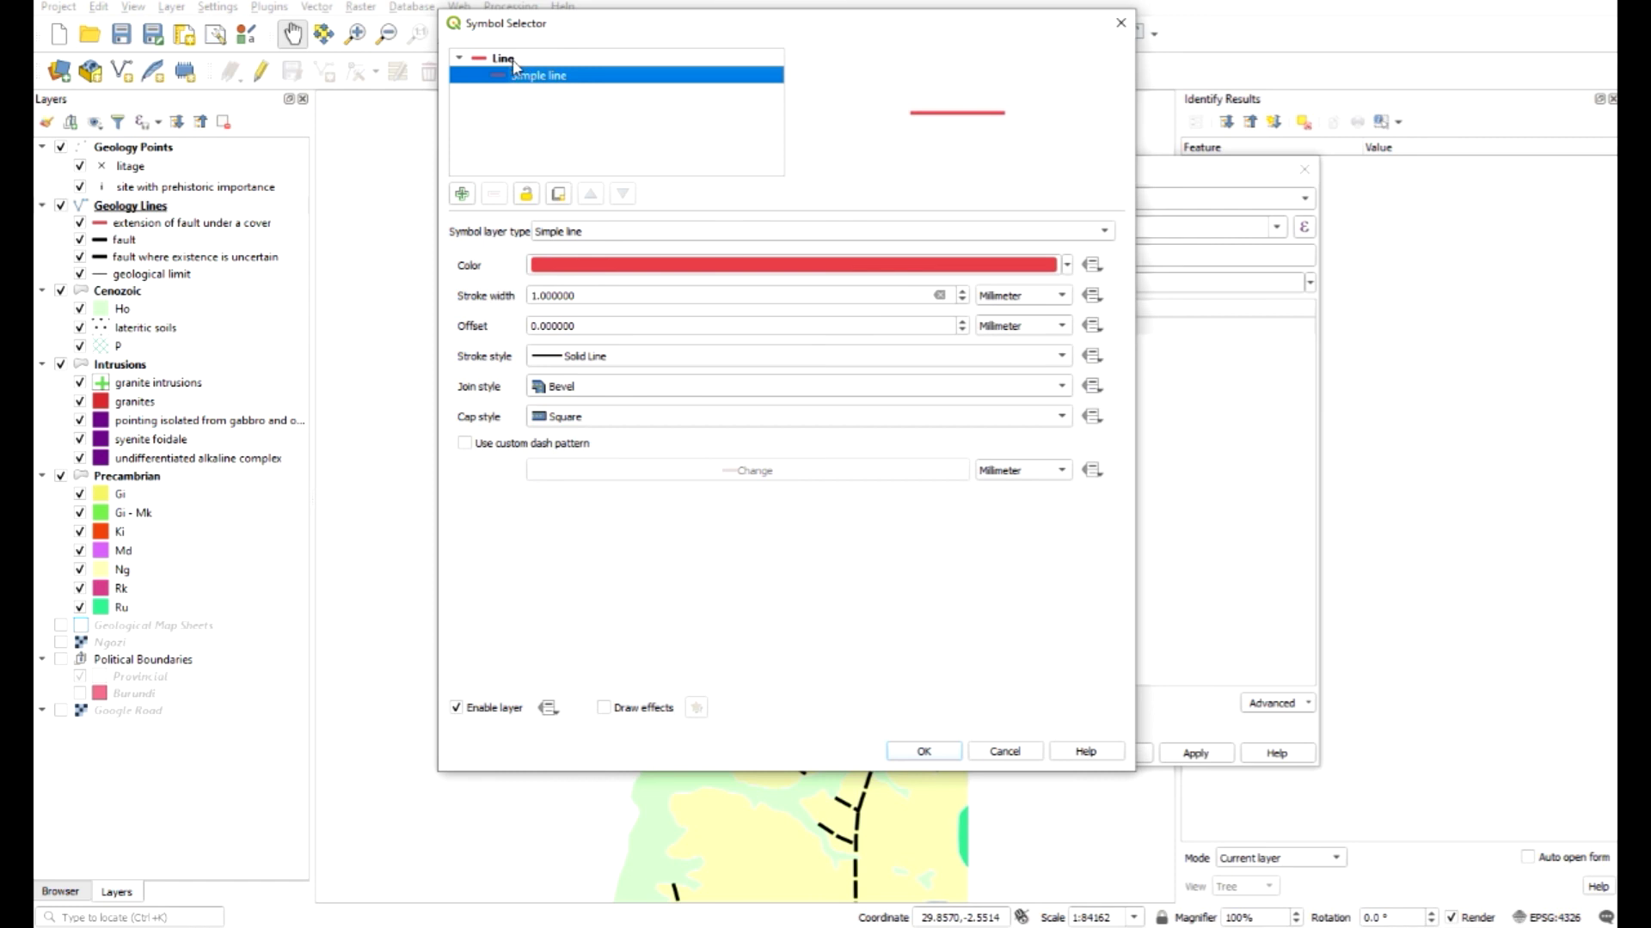
pyautogui.click(513, 60)
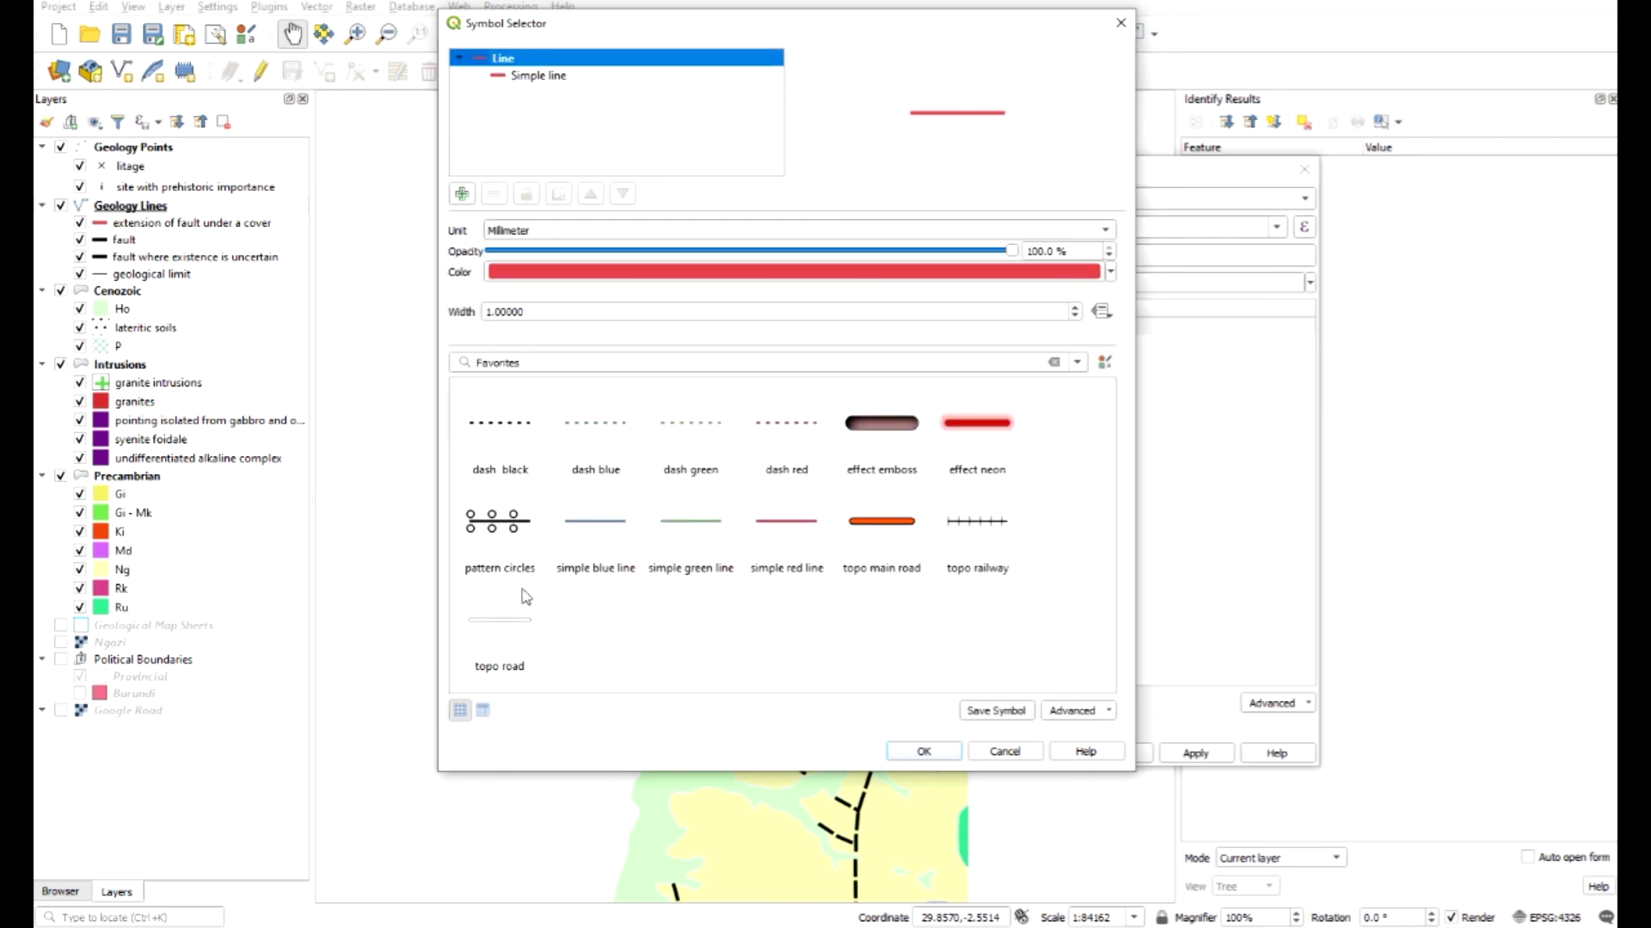
pyautogui.click(509, 615)
pyautogui.click(534, 77)
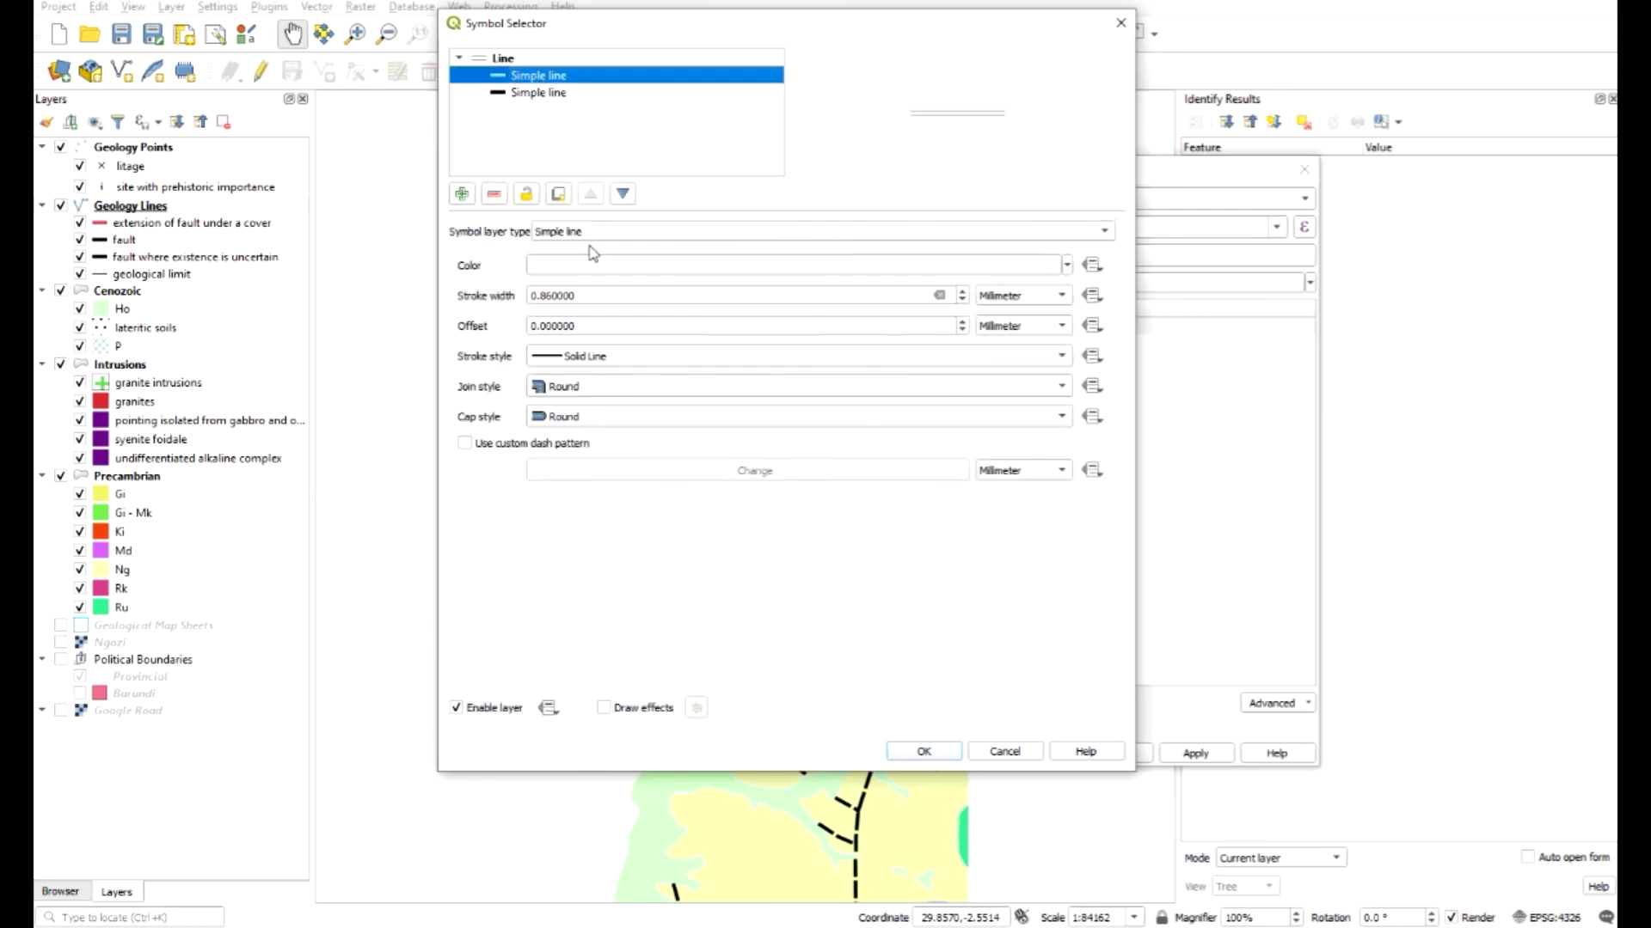
pyautogui.click(643, 367)
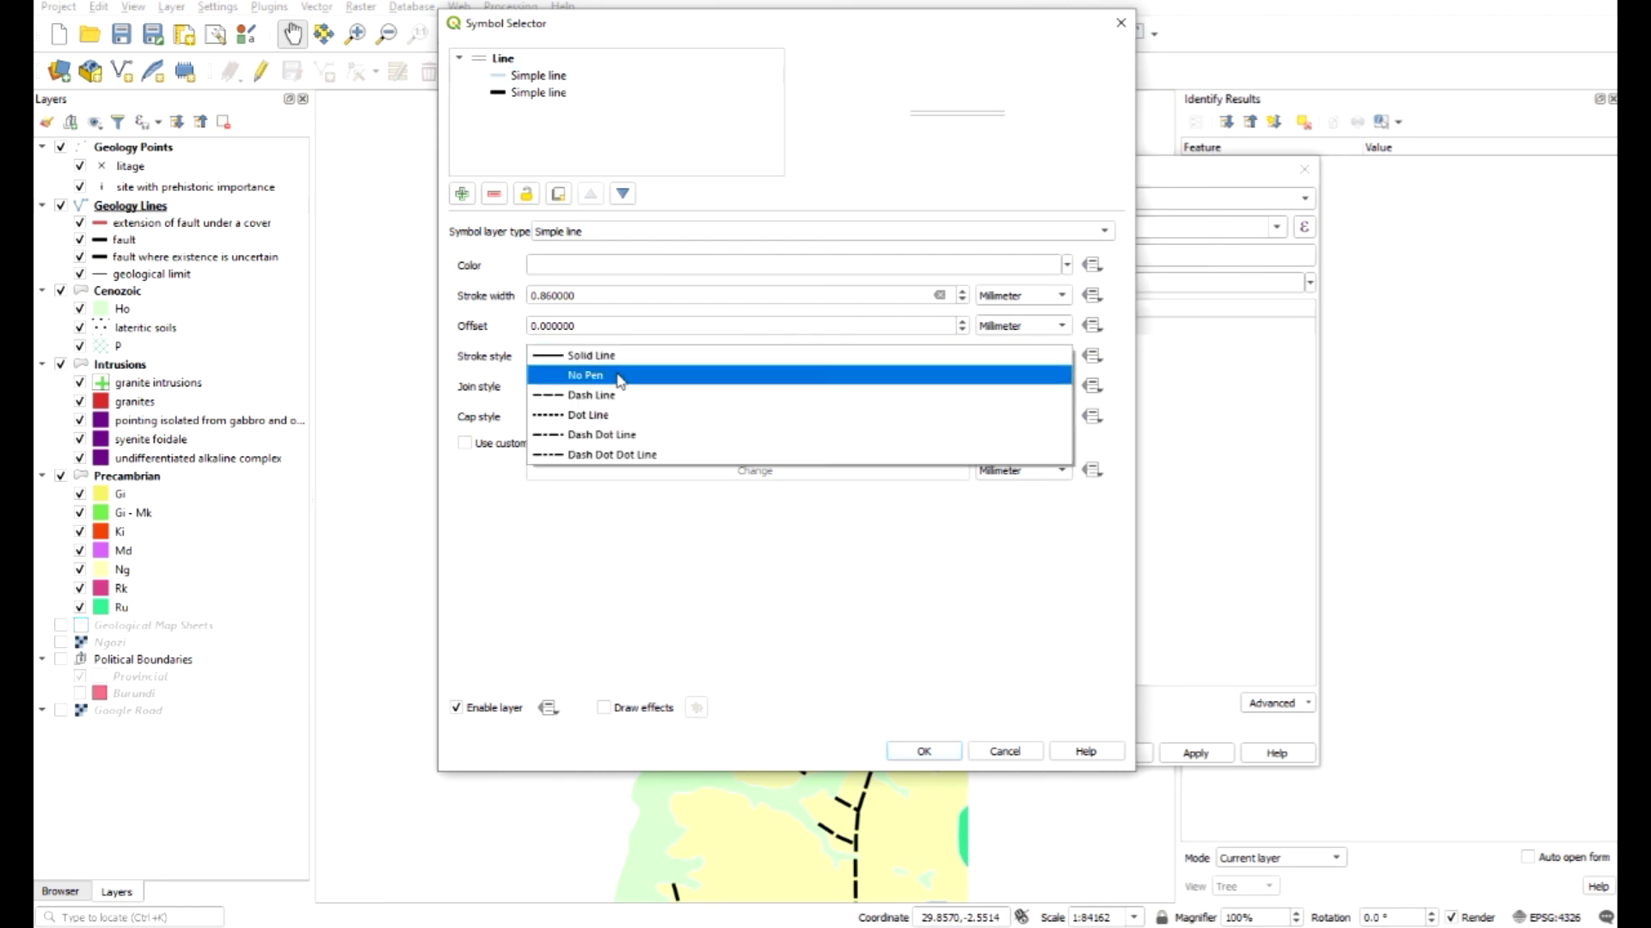
pyautogui.click(560, 397)
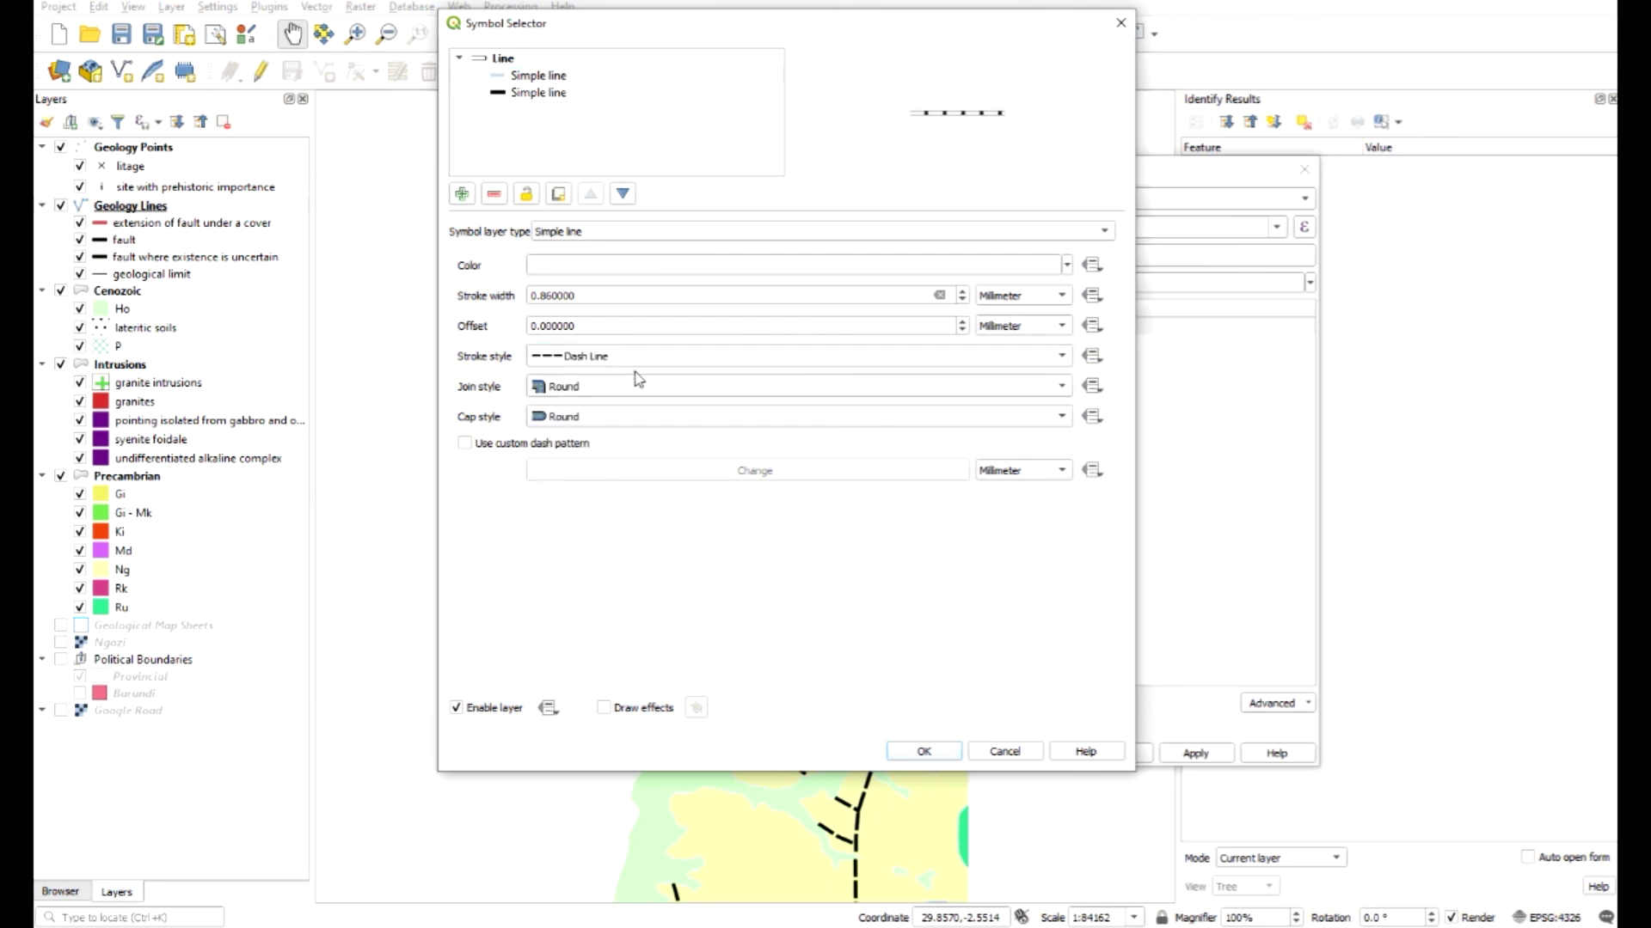
pyautogui.click(589, 360)
pyautogui.click(561, 375)
pyautogui.click(923, 754)
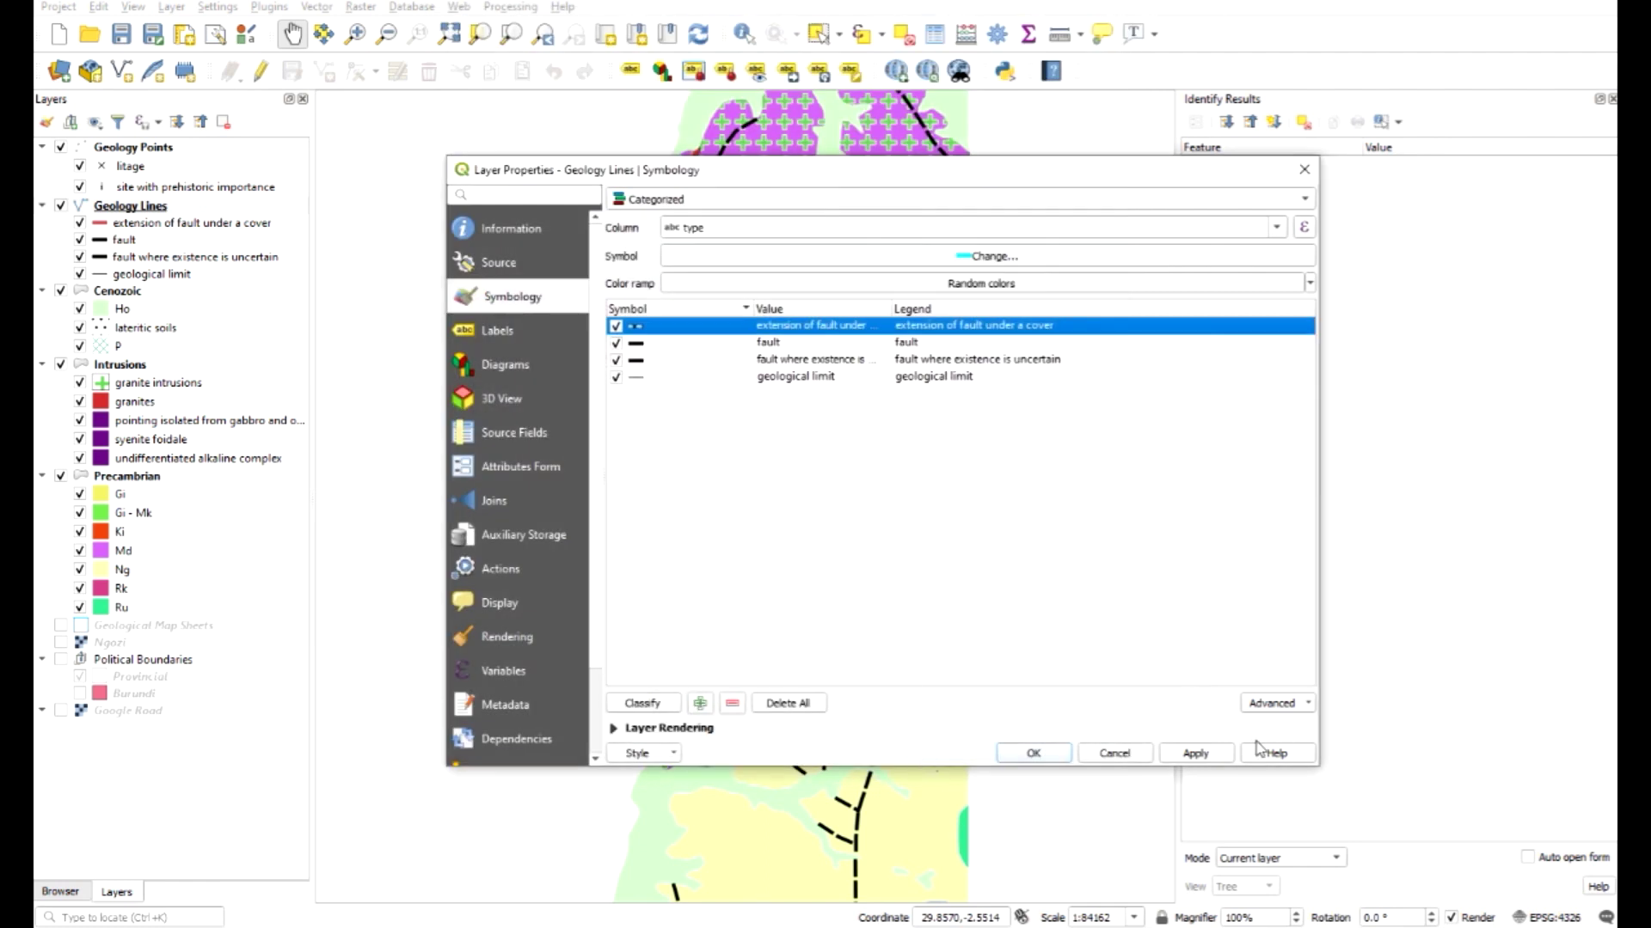
pyautogui.click(1195, 753)
pyautogui.click(1033, 753)
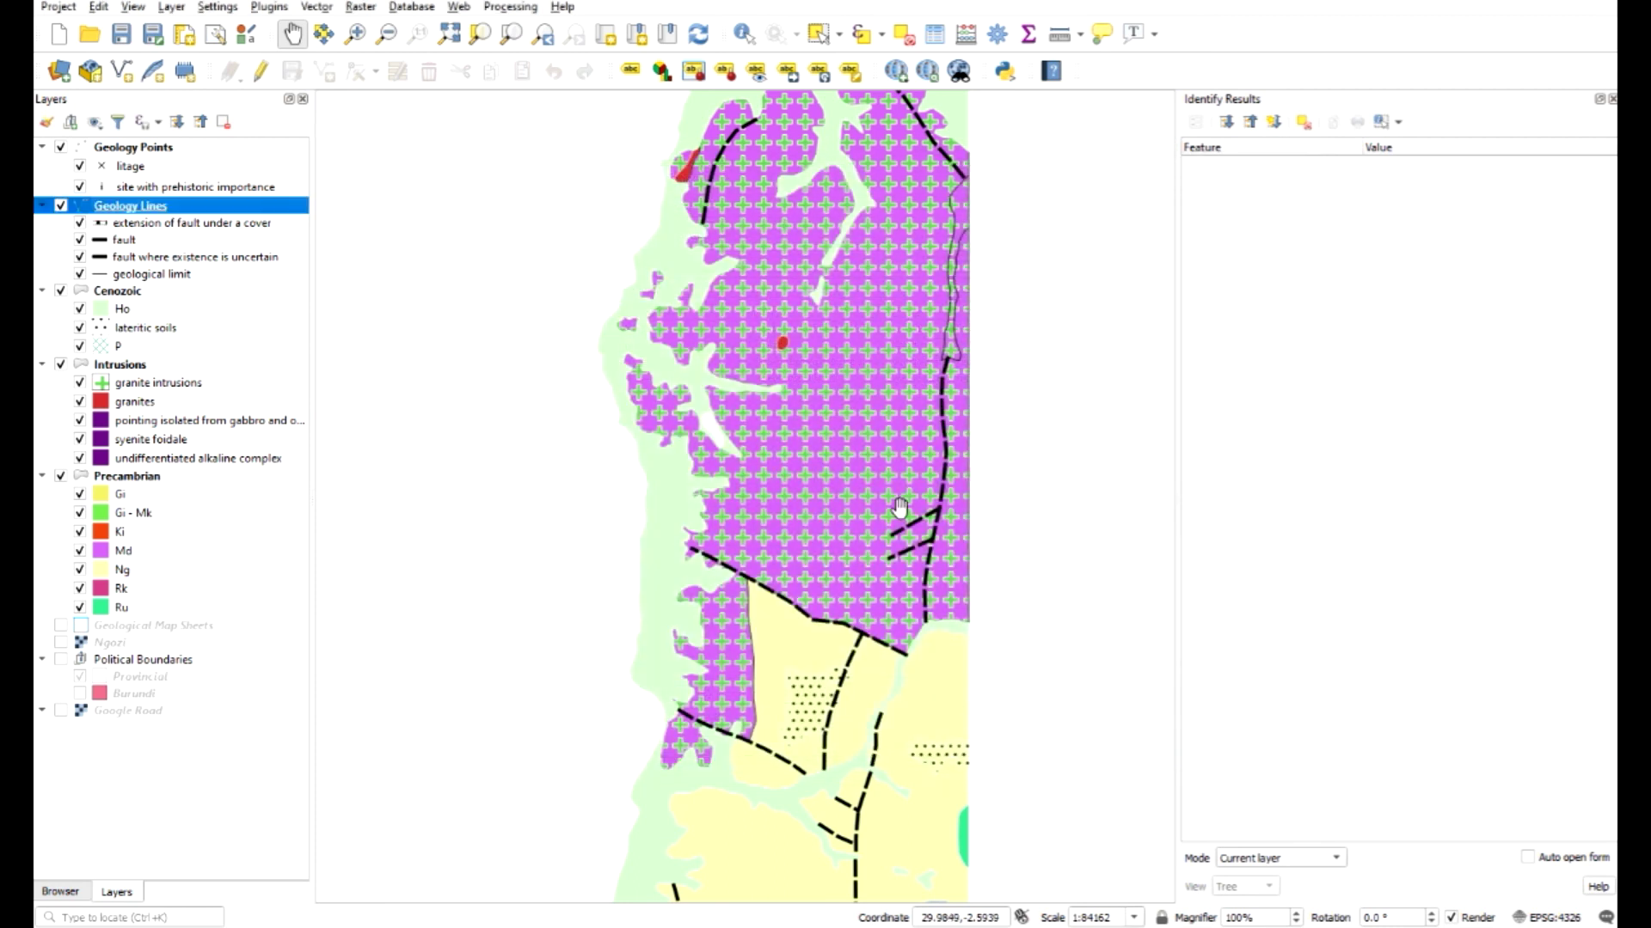
# Step: Inspect the styled fault and limit lines across the map, and review all geology layers together at a smaller scale
pyautogui.moveTo(882, 621)
pyautogui.mouseDown()
pyautogui.moveTo(870, 309)
pyautogui.moveTo(887, 239)
pyautogui.mouseUp()
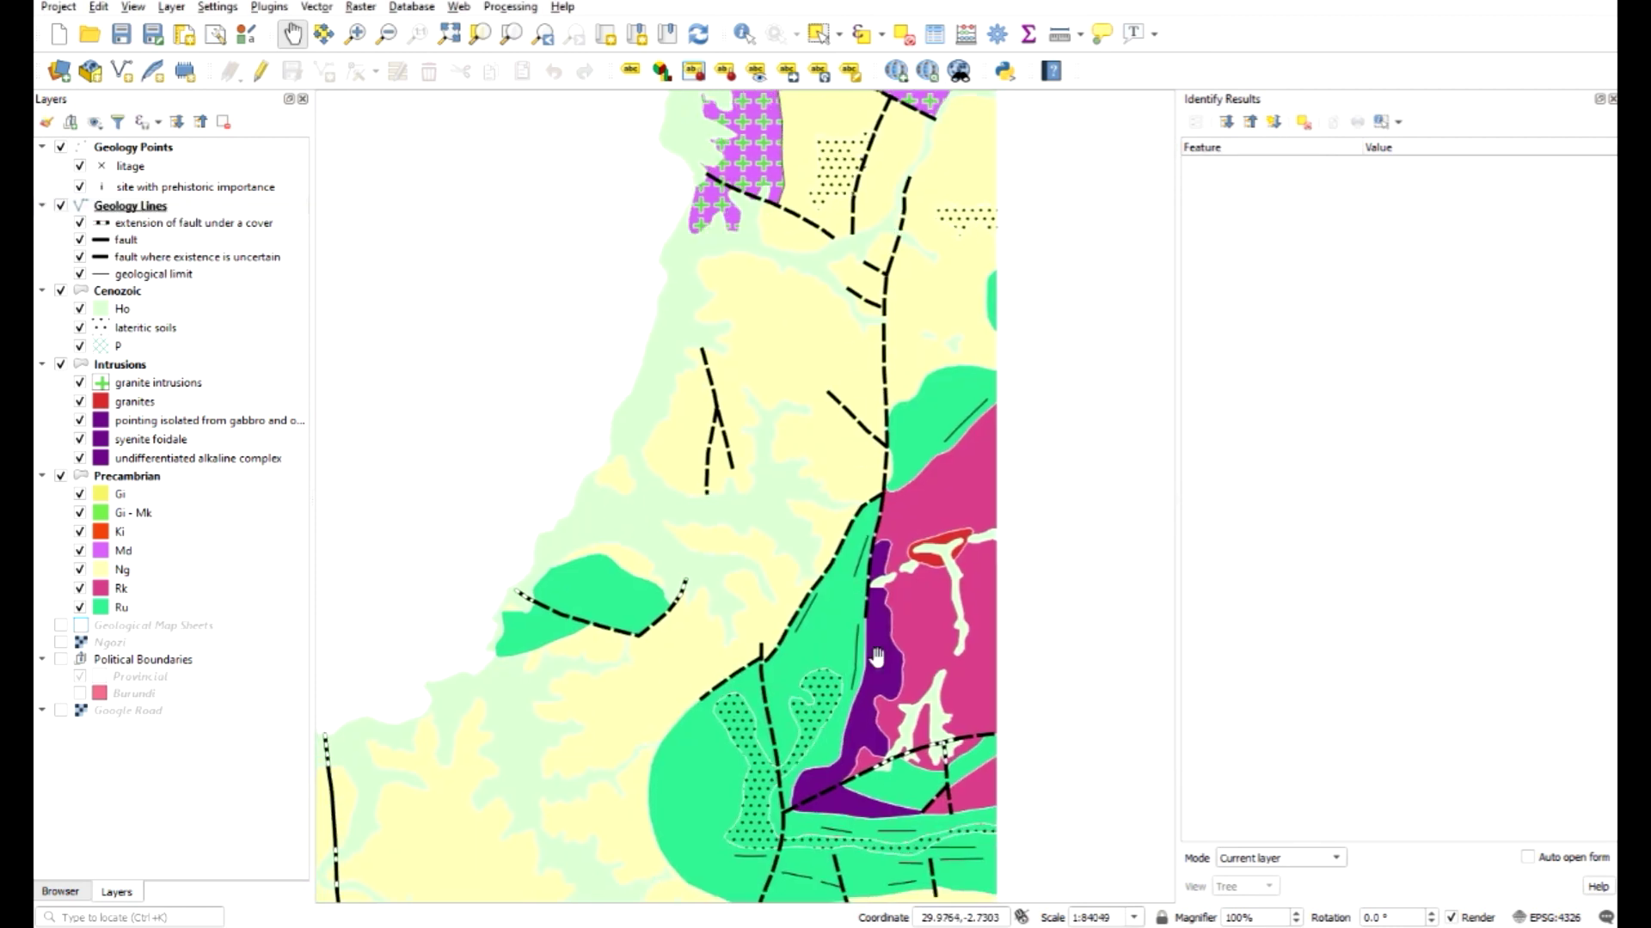
pyautogui.moveTo(877, 659); pyautogui.dragTo(868, 321)
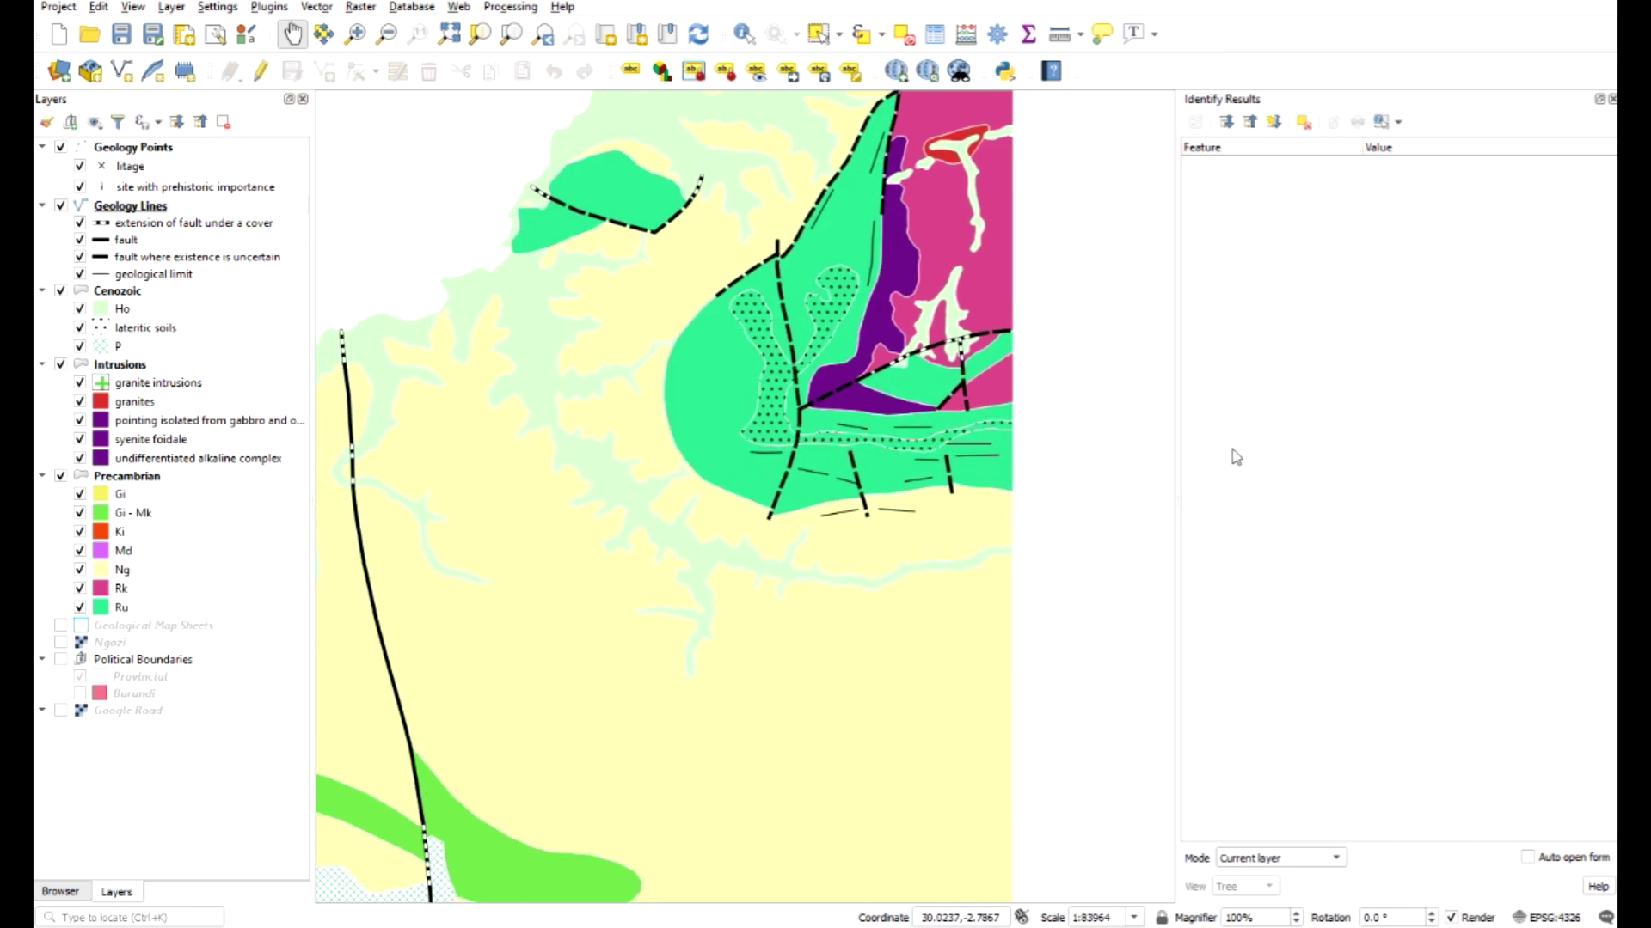
pyautogui.moveTo(873, 145); pyautogui.dragTo(815, 472)
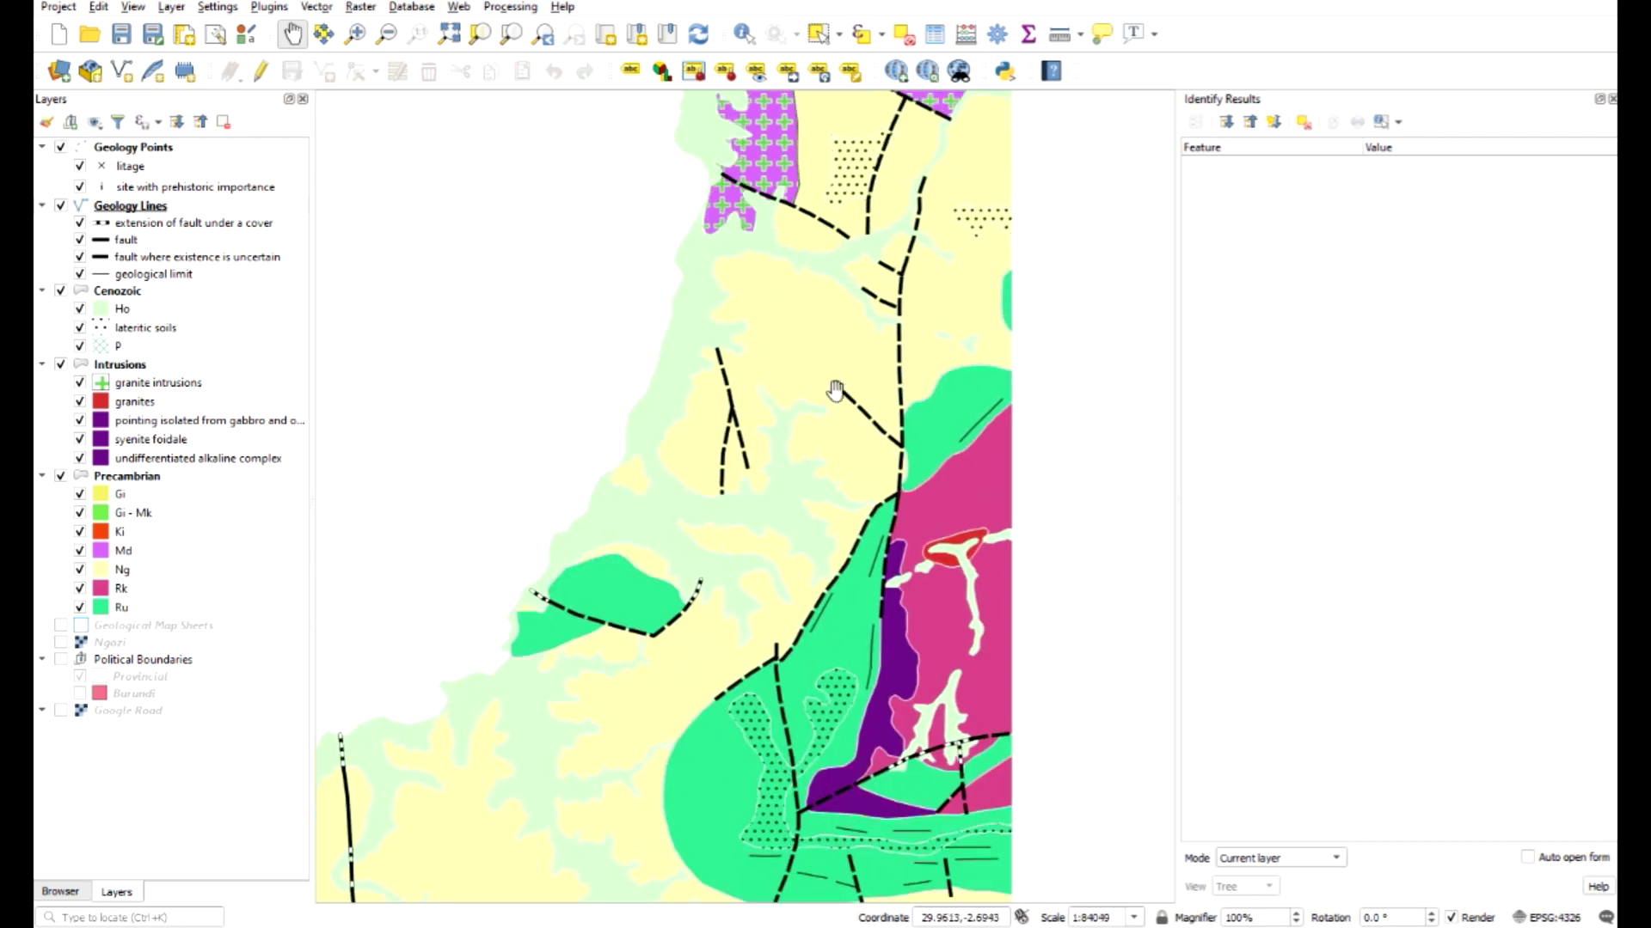
pyautogui.moveTo(856, 281); pyautogui.dragTo(567, 525)
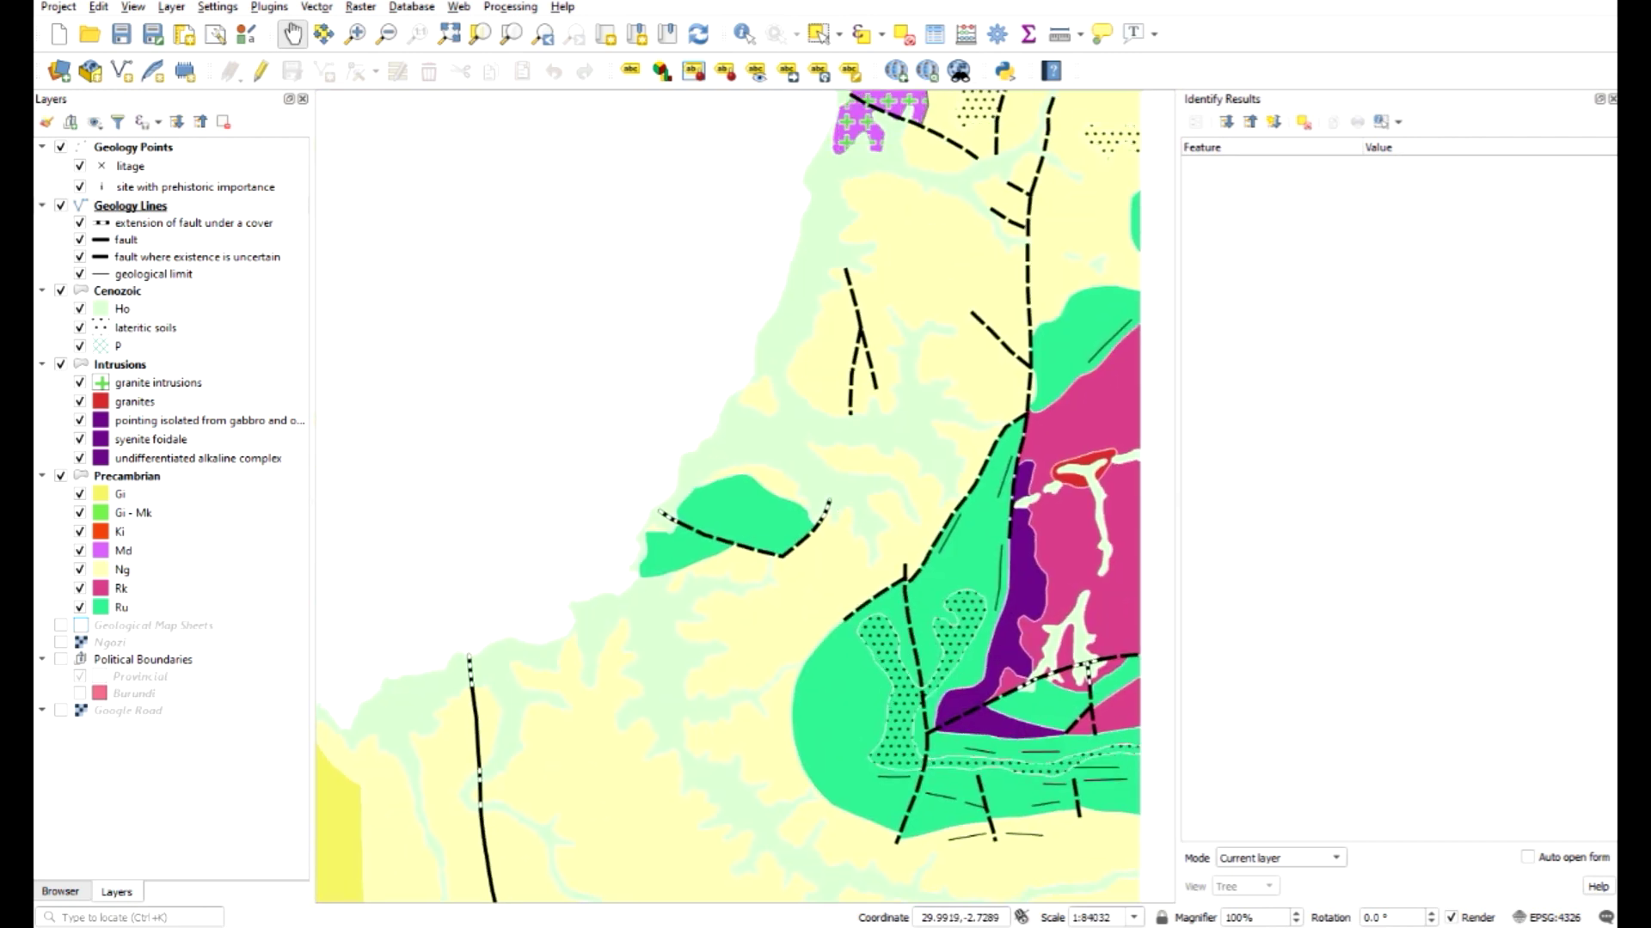
pyautogui.moveTo(916, 375); pyautogui.dragTo(862, 400)
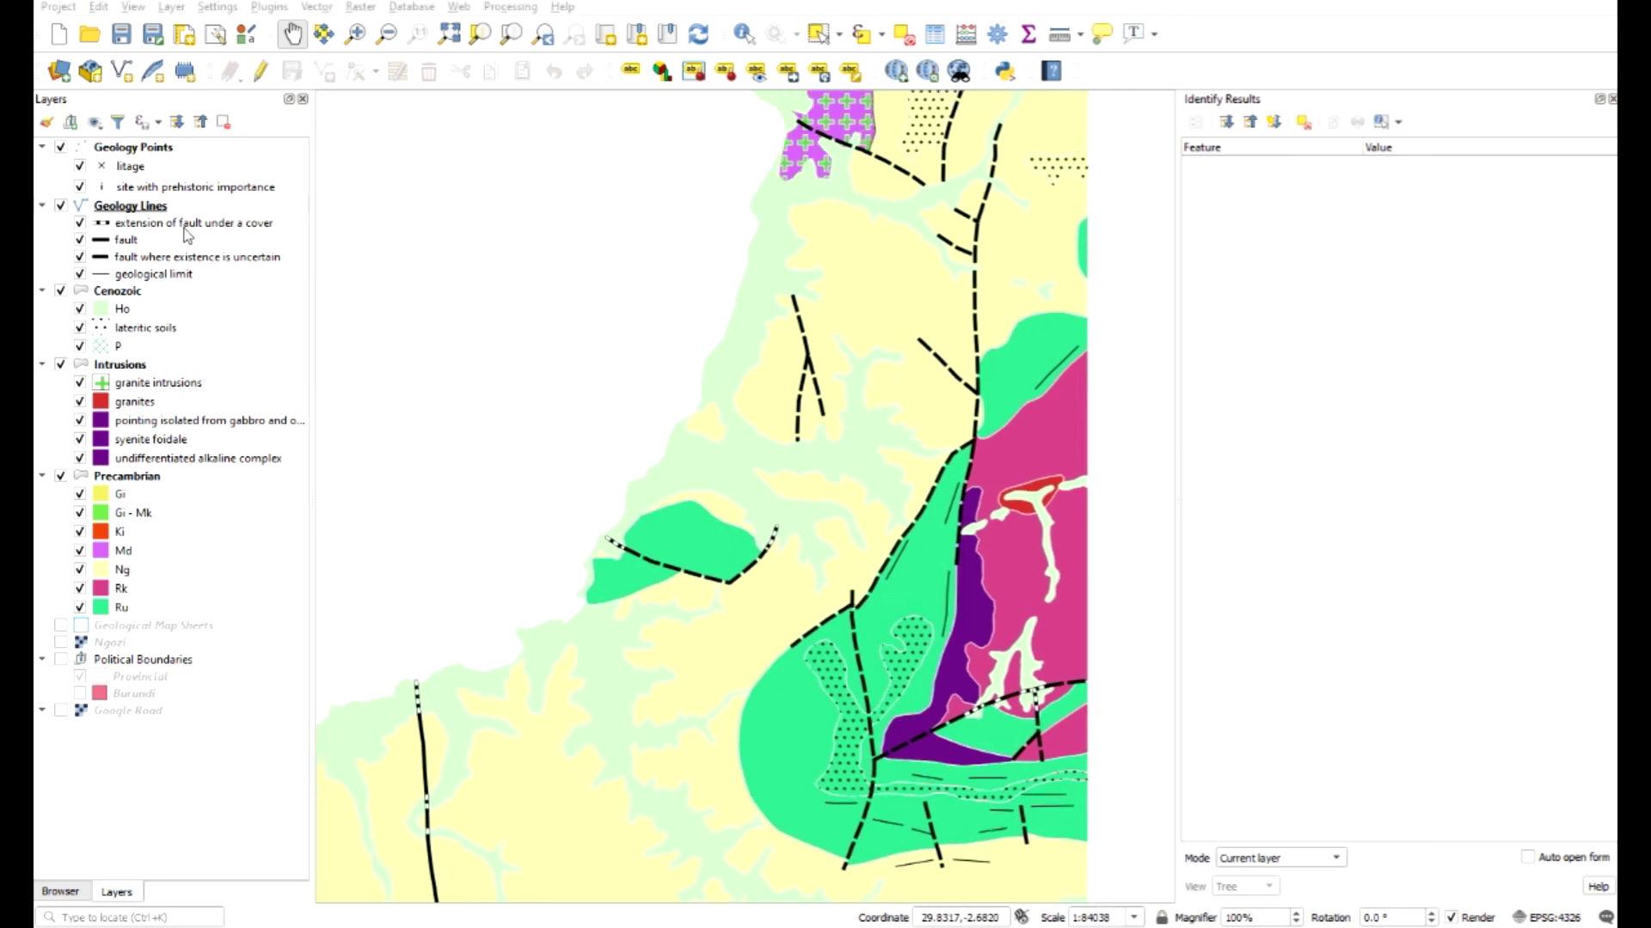
pyautogui.click(133, 367)
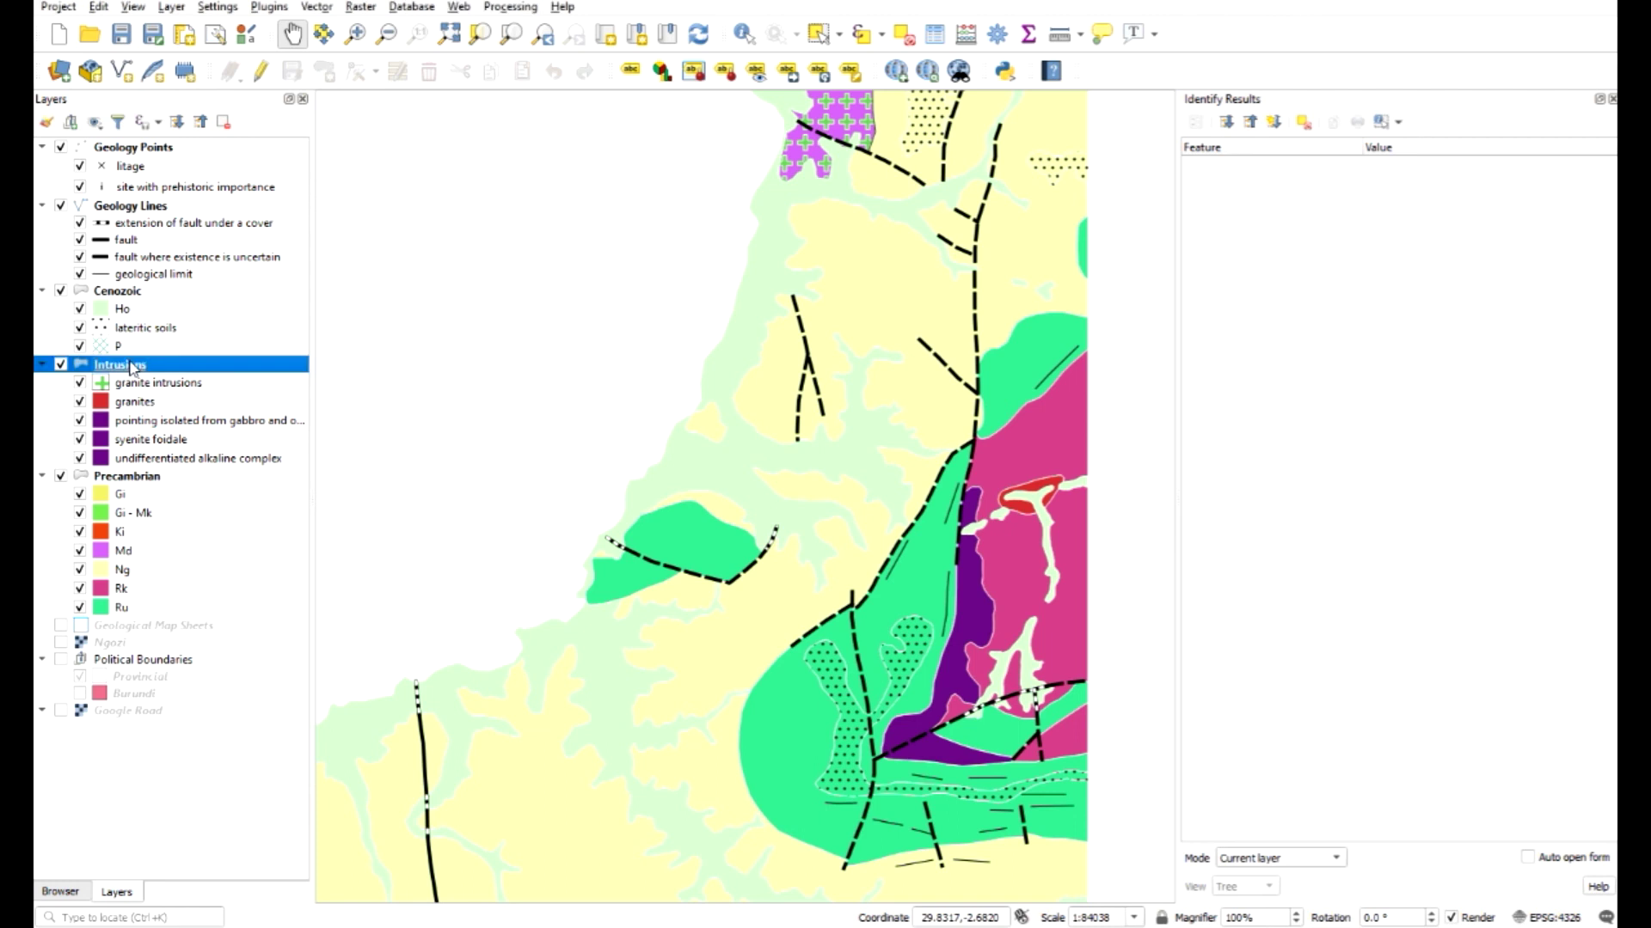
pyautogui.click(387, 33)
pyautogui.click(664, 398)
pyautogui.moveTo(598, 352); pyautogui.dragTo(1002, 659)
pyautogui.click(292, 33)
pyautogui.moveTo(608, 338); pyautogui.dragTo(799, 317)
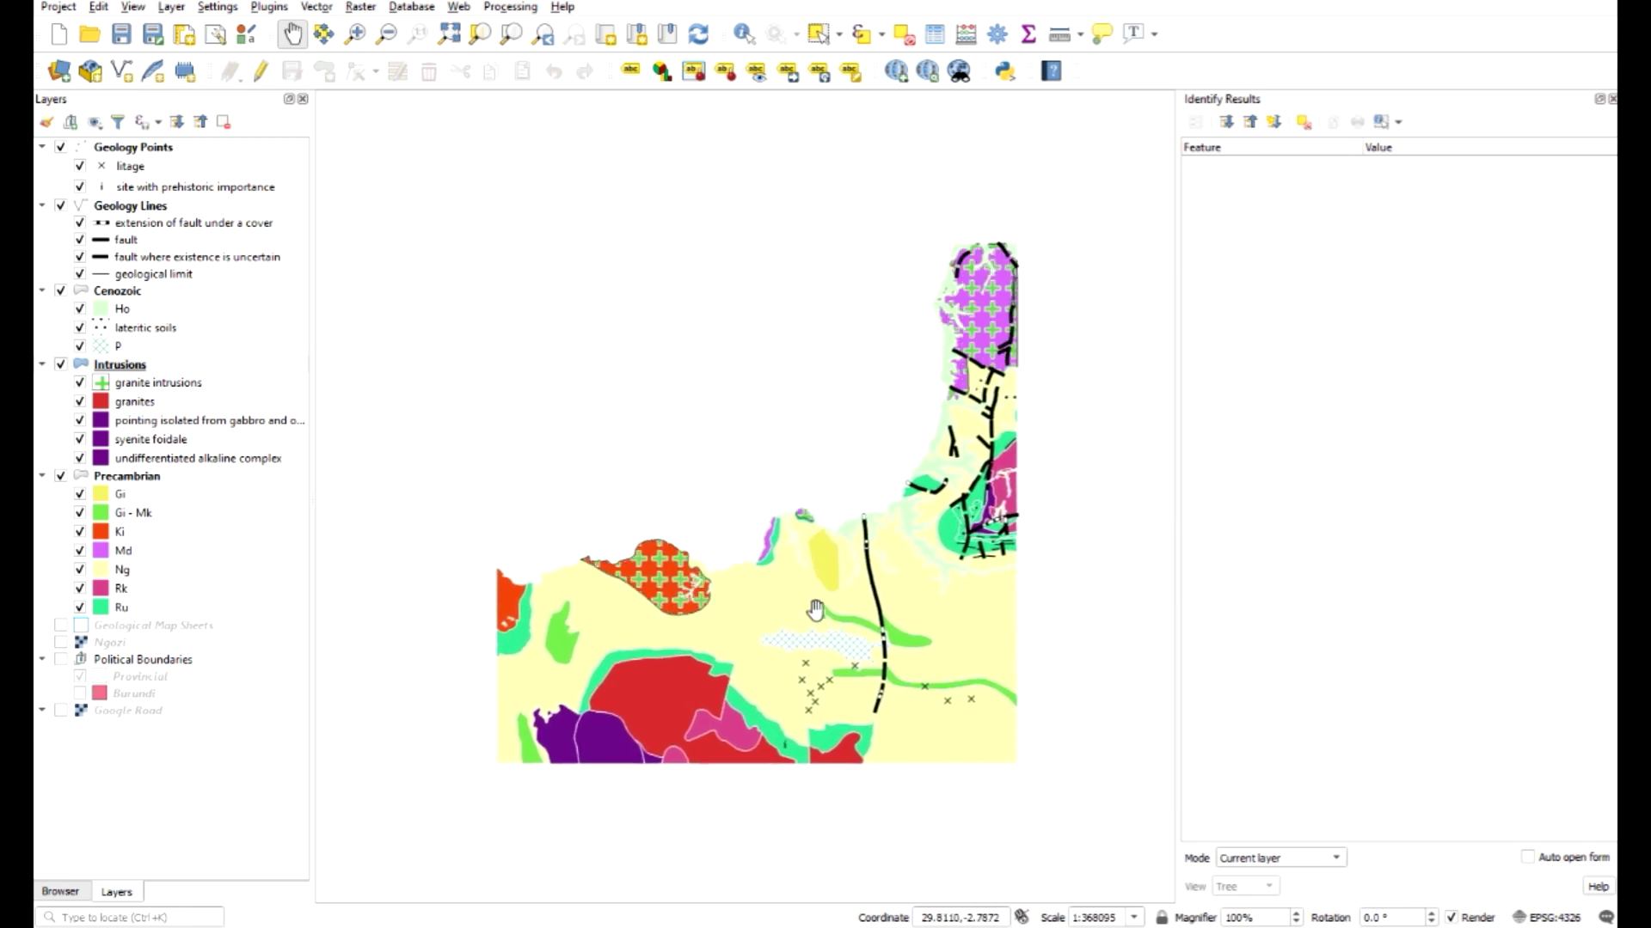